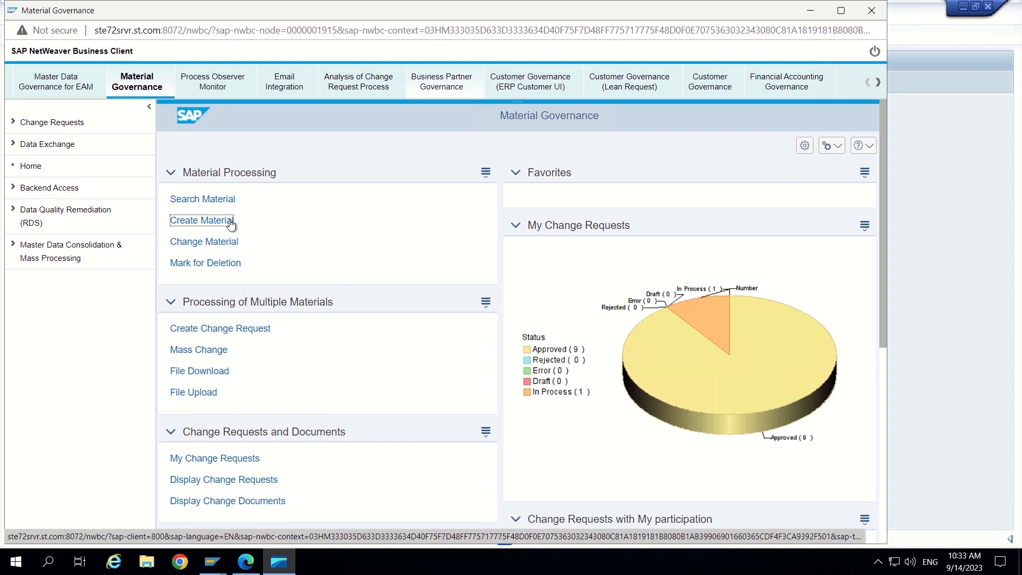
- Start creating a new material using the change request type ZZMAT01
left_click(214, 228)
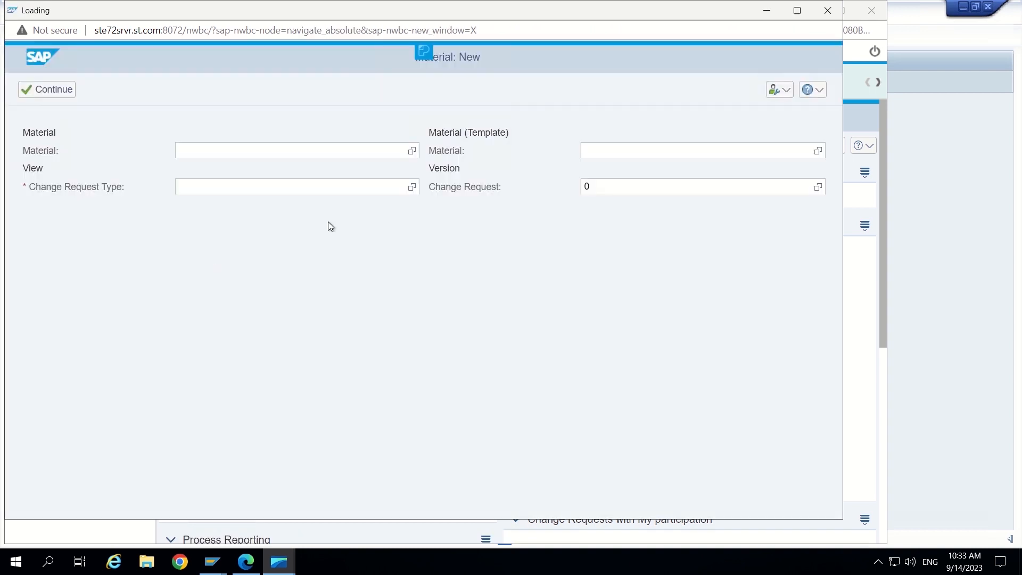
left_click(412, 187)
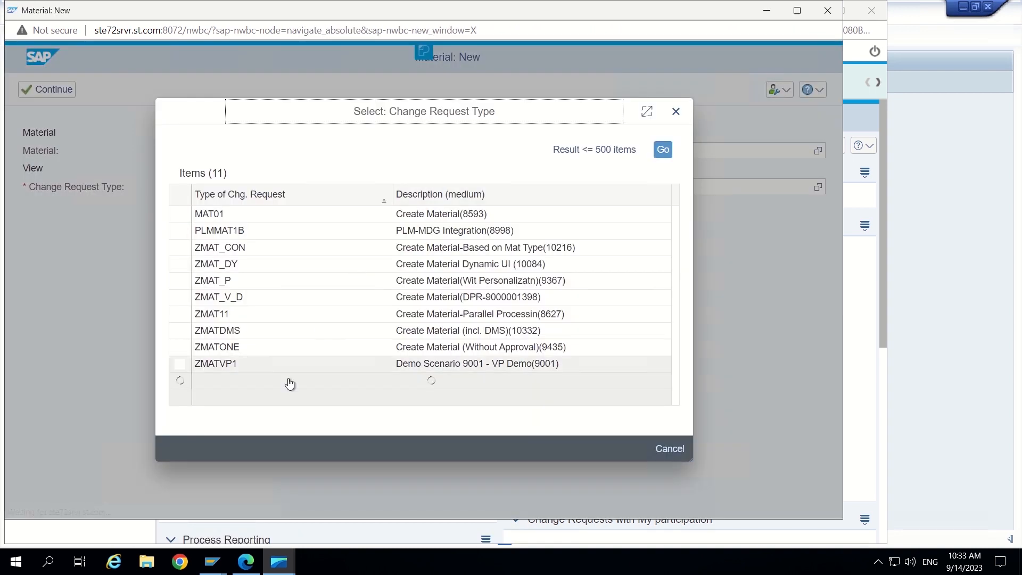
left_click(249, 383)
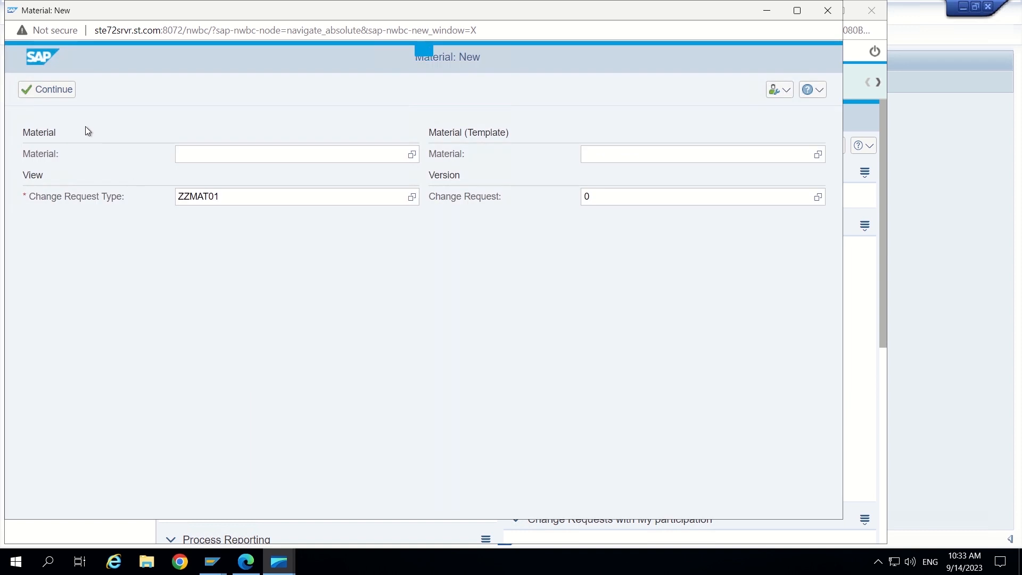
left_click(45, 93)
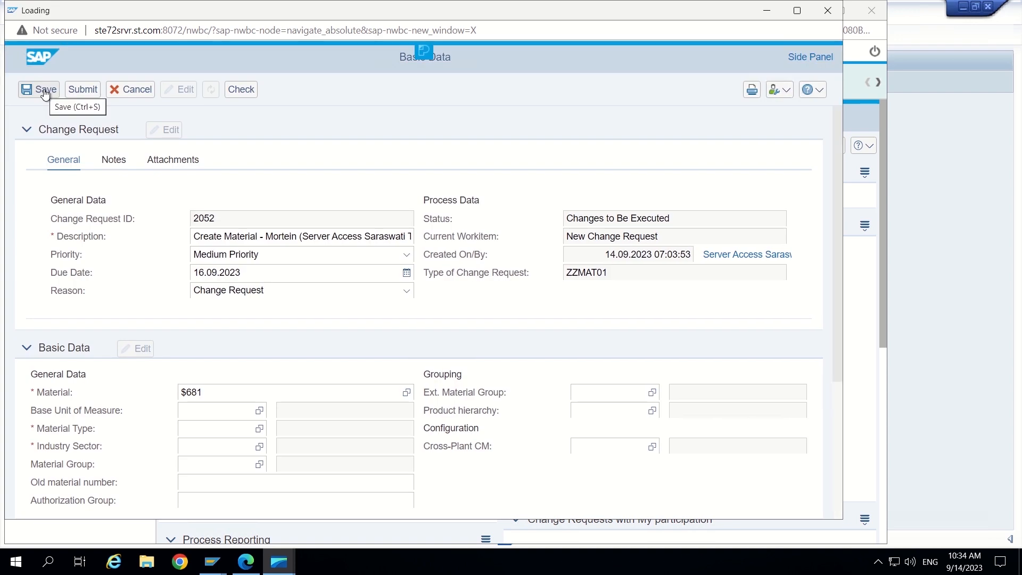
- Examine the general data fields in the new material's Basic Data section
scroll(129, 184, "down", 4)
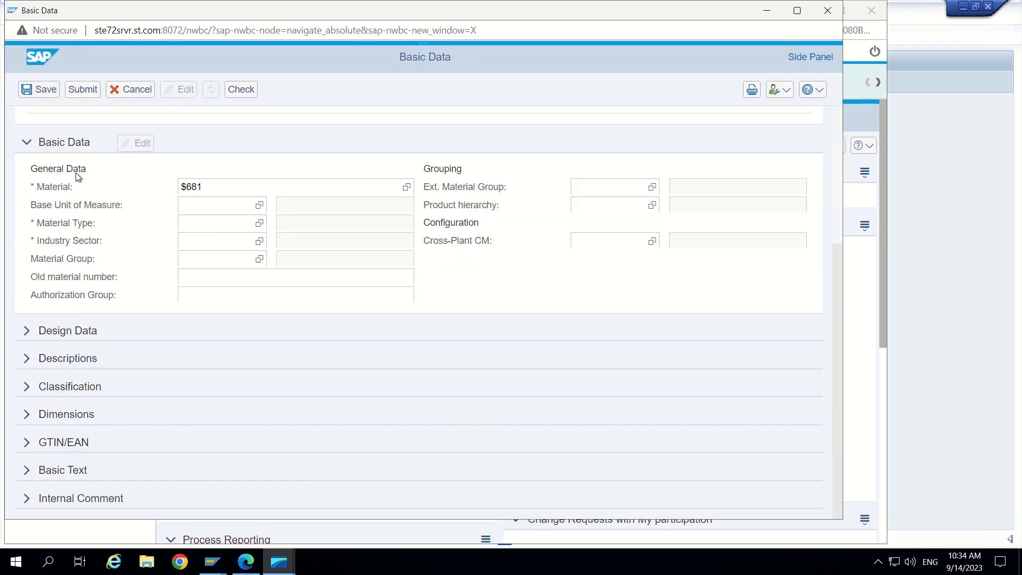
left_click(209, 190)
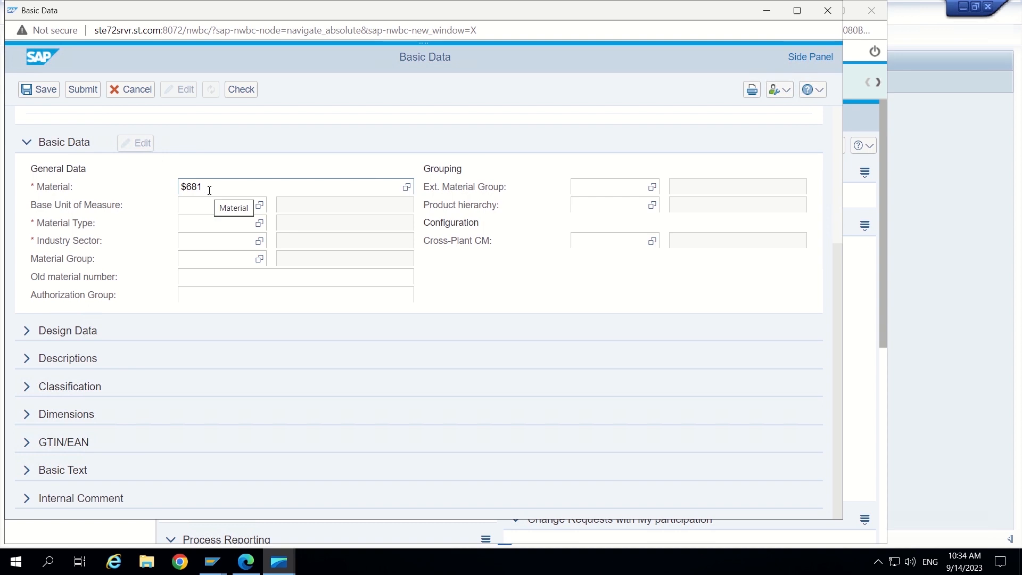
left_click(200, 222)
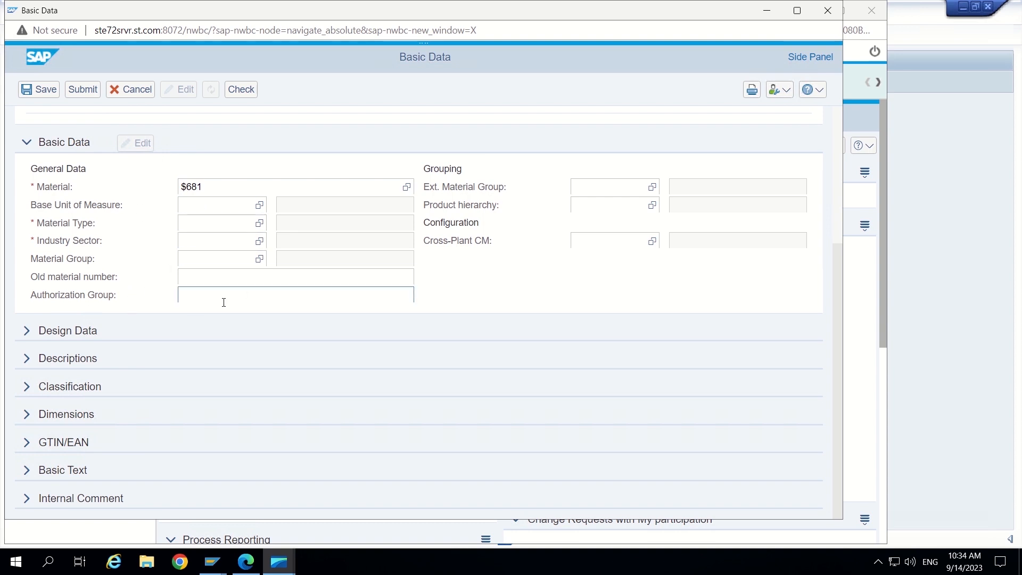
key("Tab")
- Switch to SAP GUI, run transaction se11 and display the fields of database table MARA
left_click(213, 561)
left_click(234, 521)
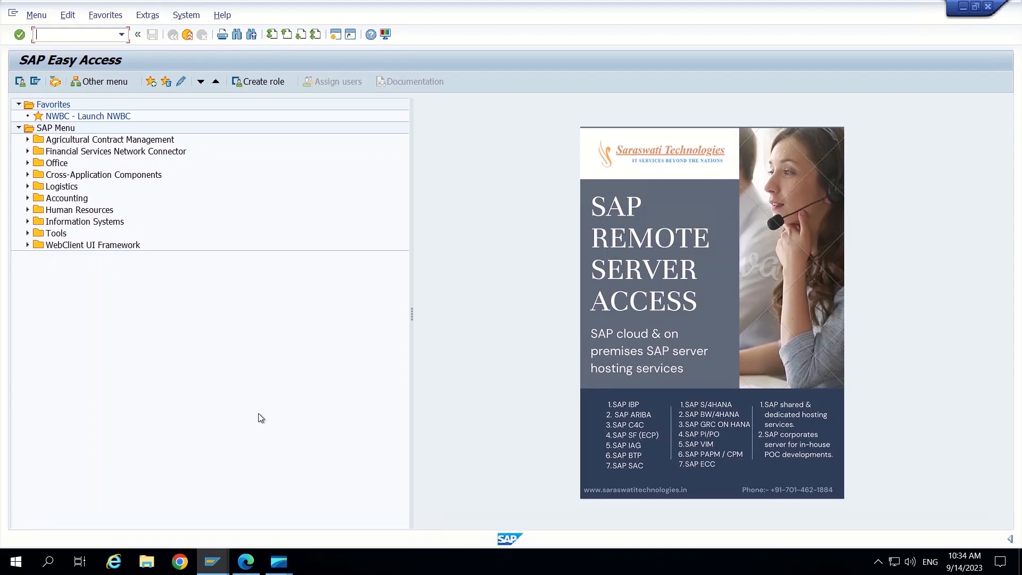
type("se11")
key("Return")
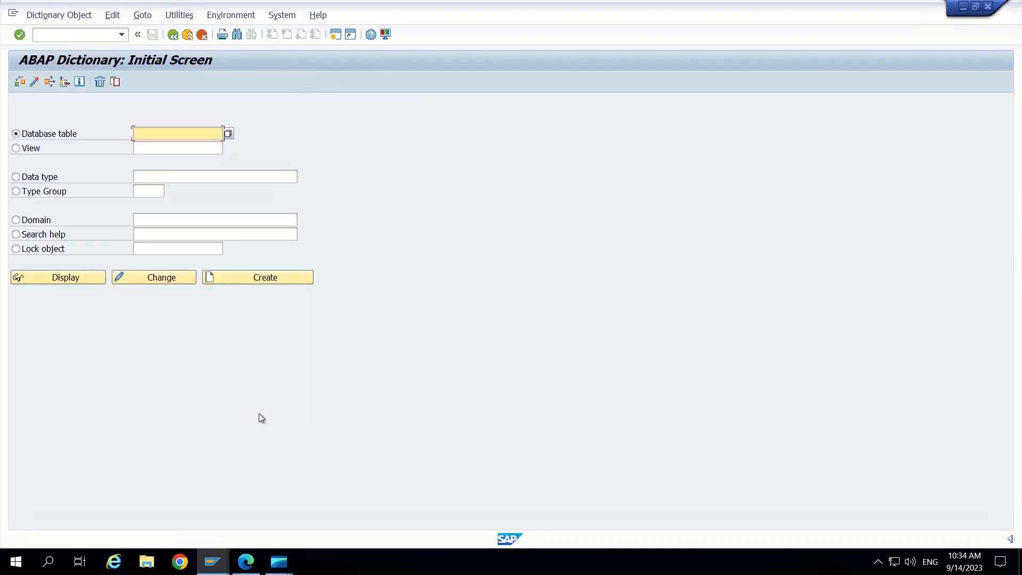
type("MARA")
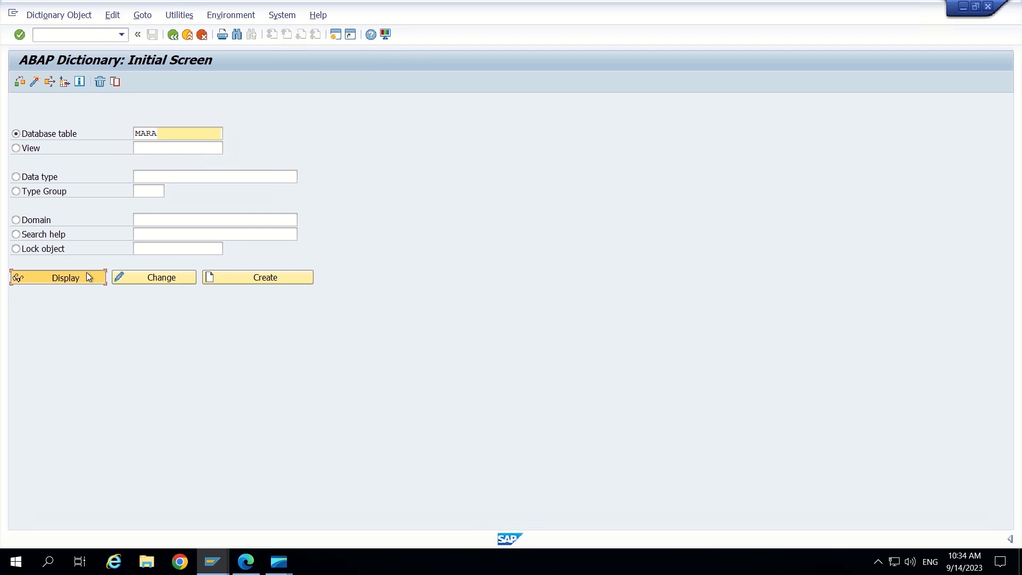
left_click(87, 273)
scroll(214, 323, "down", 3)
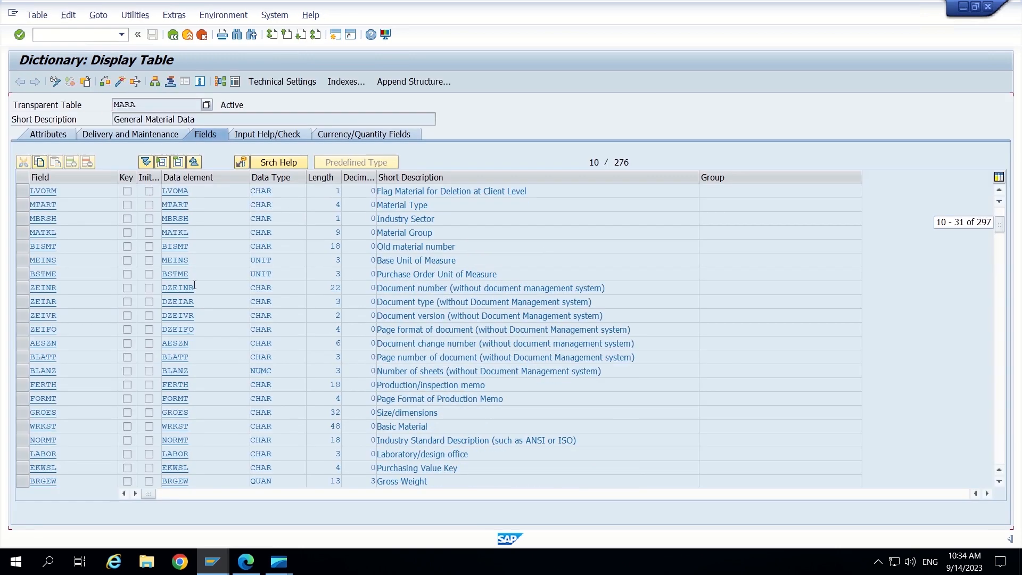
scroll(214, 324, "up", 3)
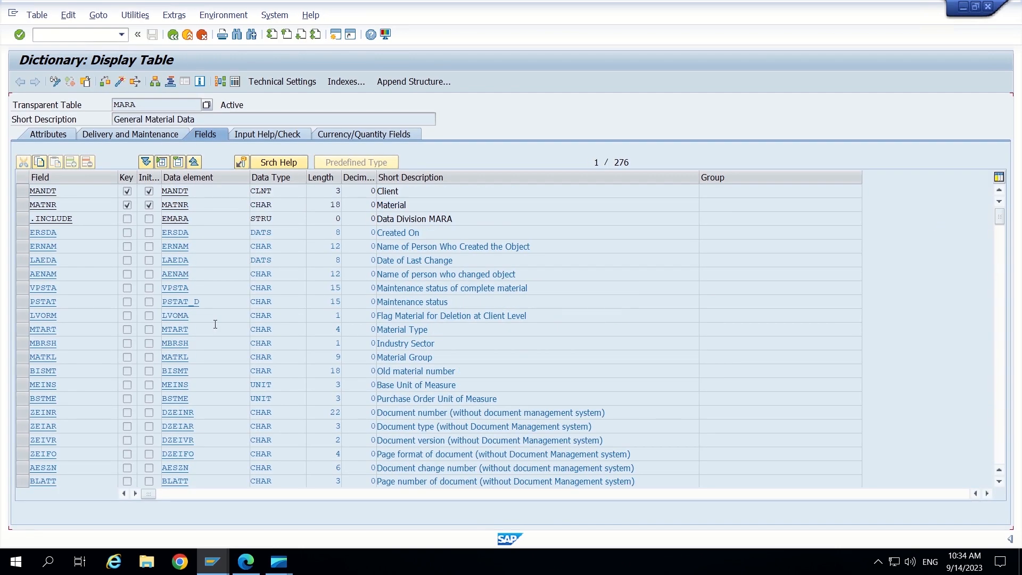
- Open Notepad and write the enlarged note "1. Add field in MARA."
key("alt+Tab")
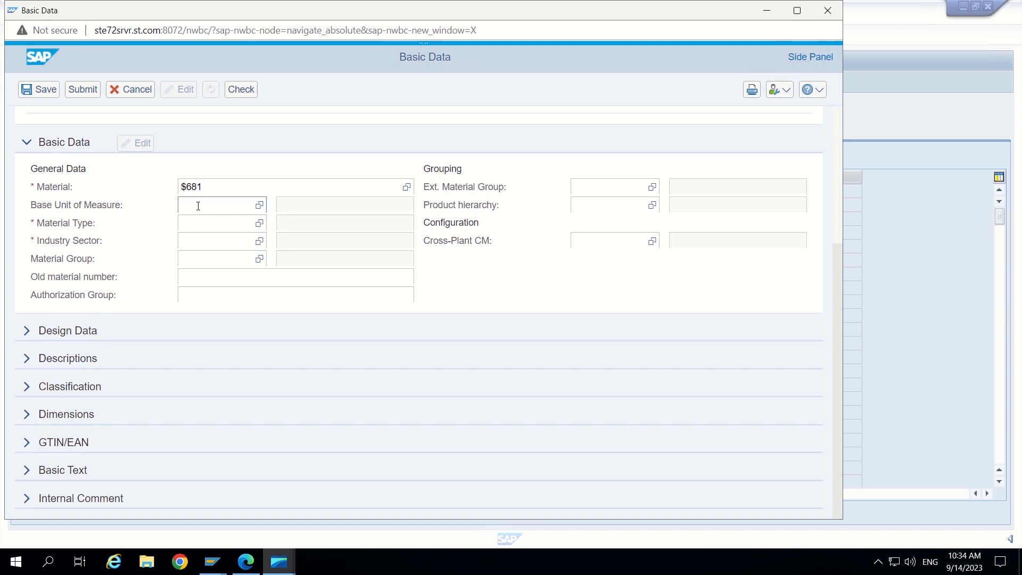
left_click(213, 561)
left_click(48, 561)
type("note")
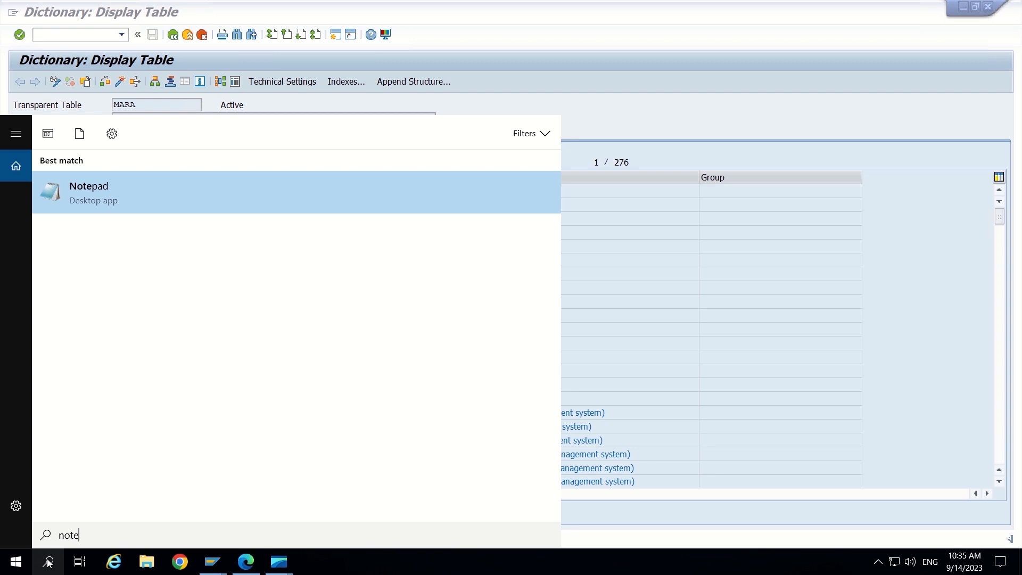
key("Return")
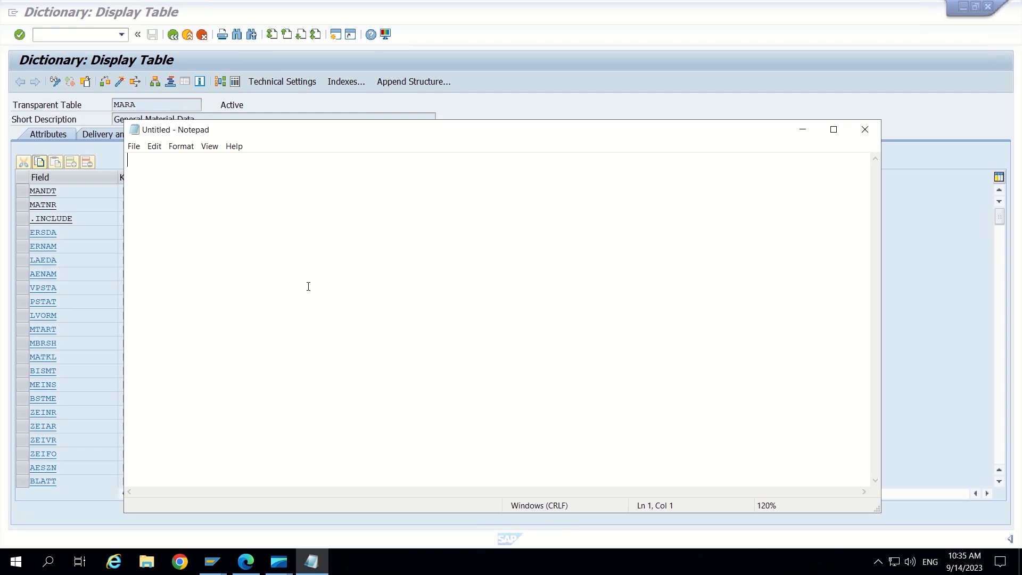
scroll(308, 287, "up", 20)
type("1. C")
key("BackSpace")
type("Add field")
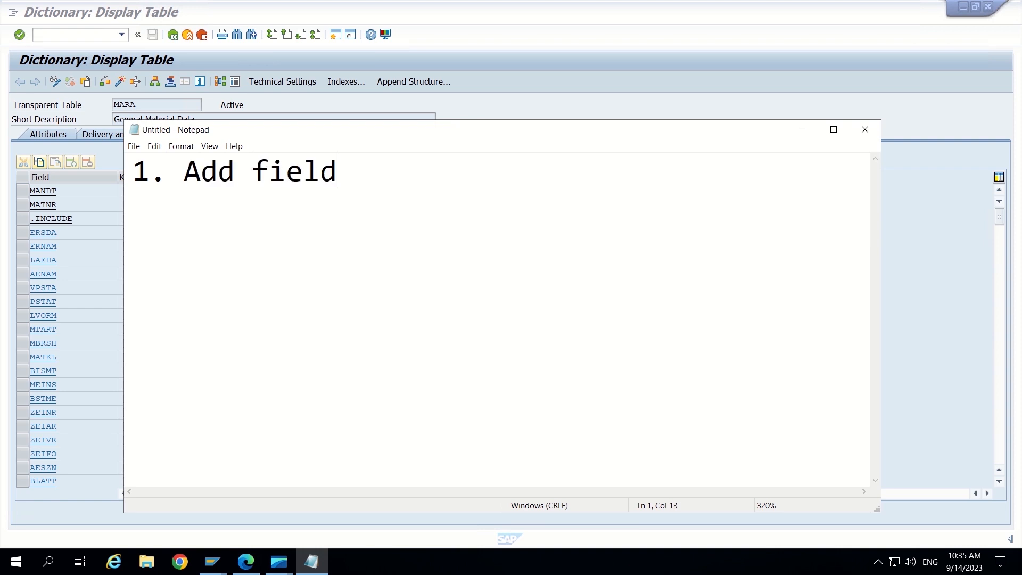
type(" in MARA")
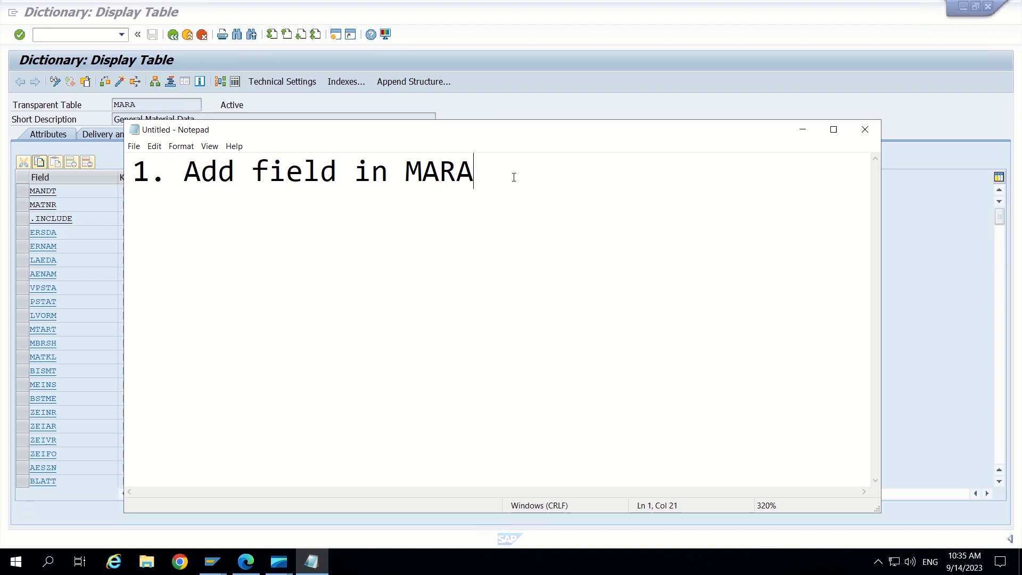
type(".")
- Return to SAP GUI and open the EMARA include structure from table MARA
left_click(488, 18)
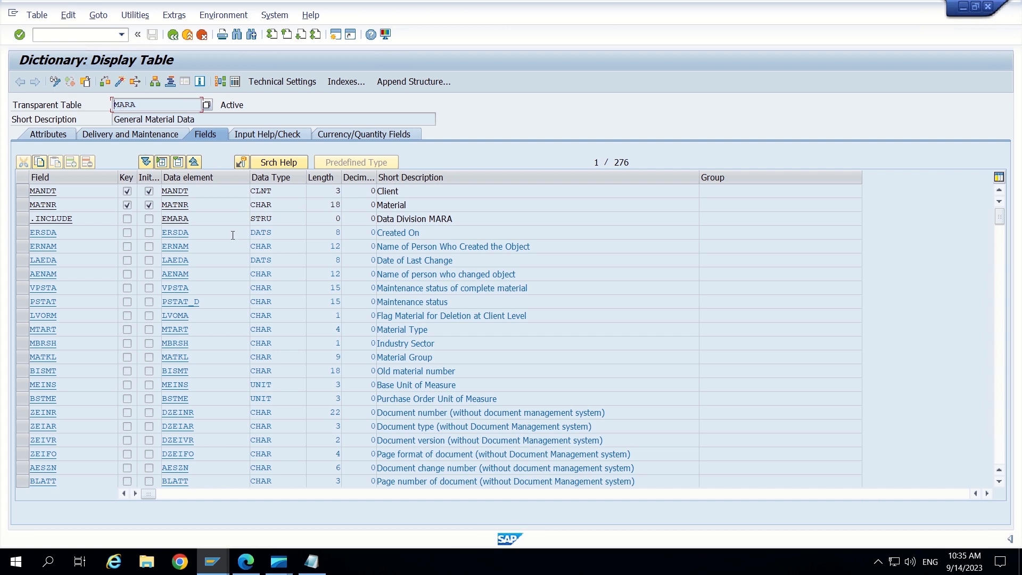
left_click(205, 220)
double_click(196, 220)
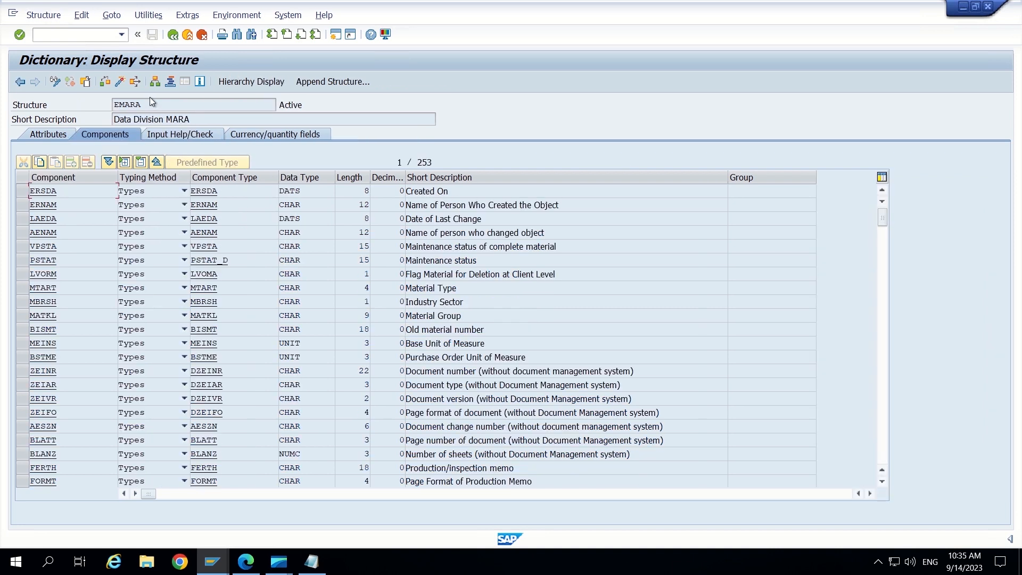
- Examine the EMARA structure's name and its component list through to the last entries
left_click_drag(139, 103, 114, 104)
left_click(114, 105)
left_click_drag(144, 106, 110, 105)
left_click(103, 106)
double_click(133, 105)
left_click(113, 104)
scroll(914, 299, "down", 1)
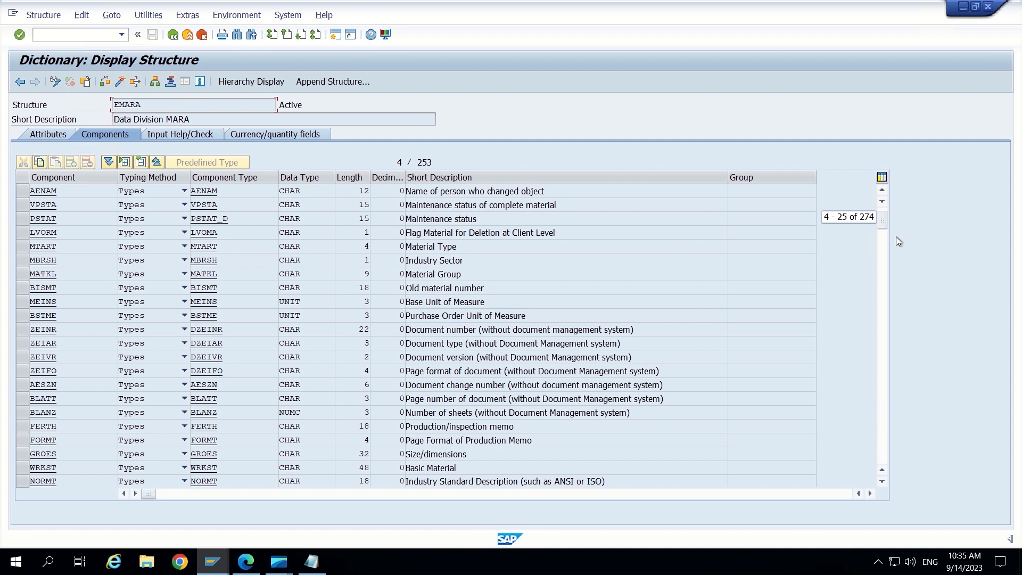
left_click_drag(883, 222, 891, 432)
scroll(137, 387, "down", 7)
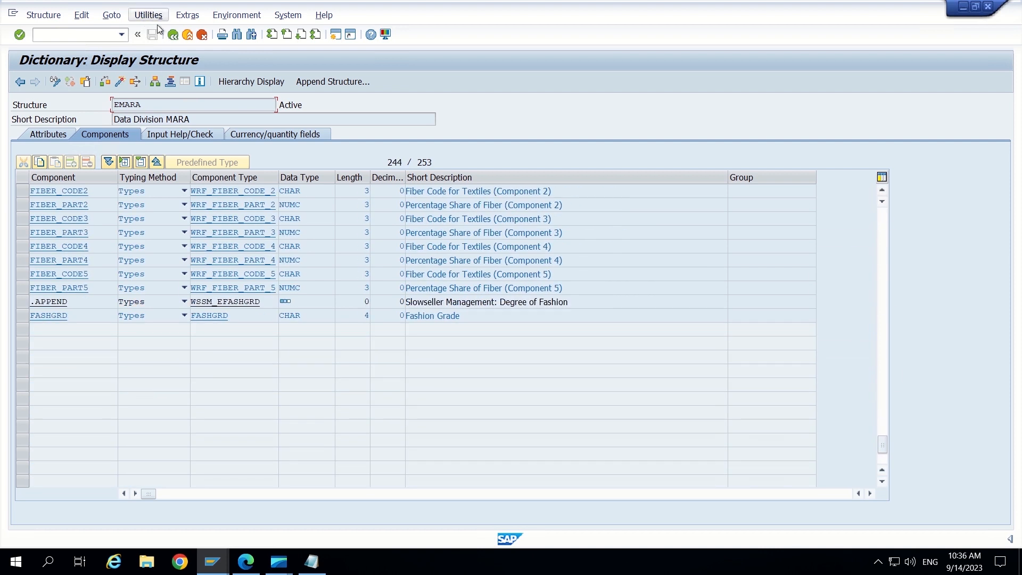
- Review EMARA's existing append structures and create a new one named ZCUSTOM_EMARA
left_click(325, 83)
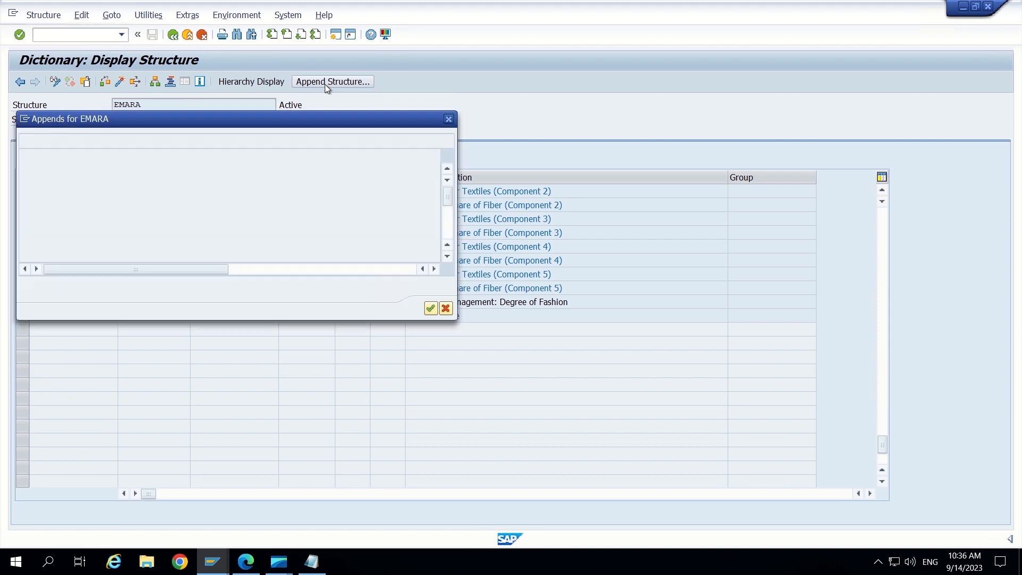
scroll(200, 203, "down", 4)
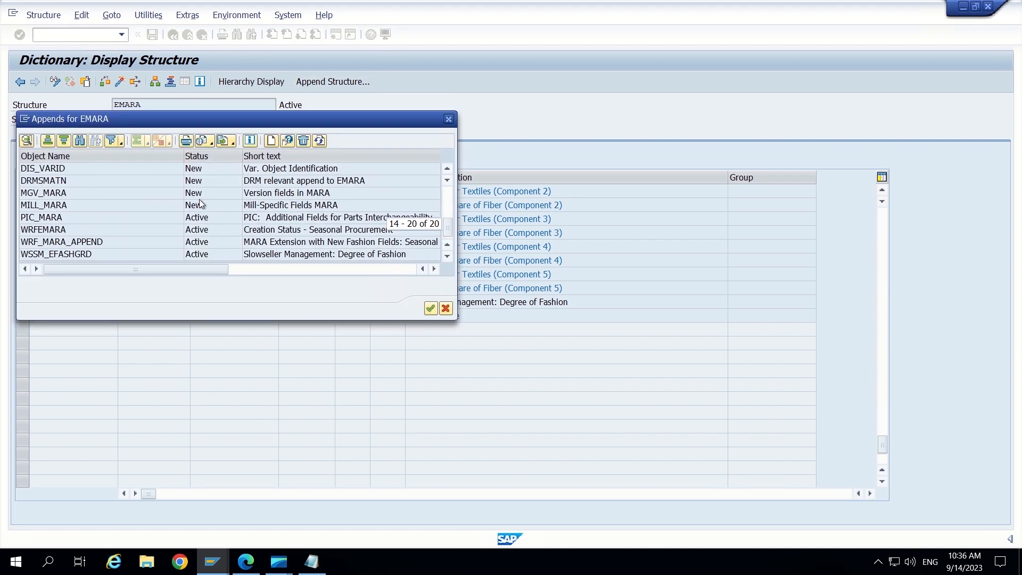
scroll(201, 203, "up", 4)
scroll(200, 203, "down", 4)
scroll(201, 203, "up", 4)
scroll(200, 203, "down", 4)
left_click(271, 141)
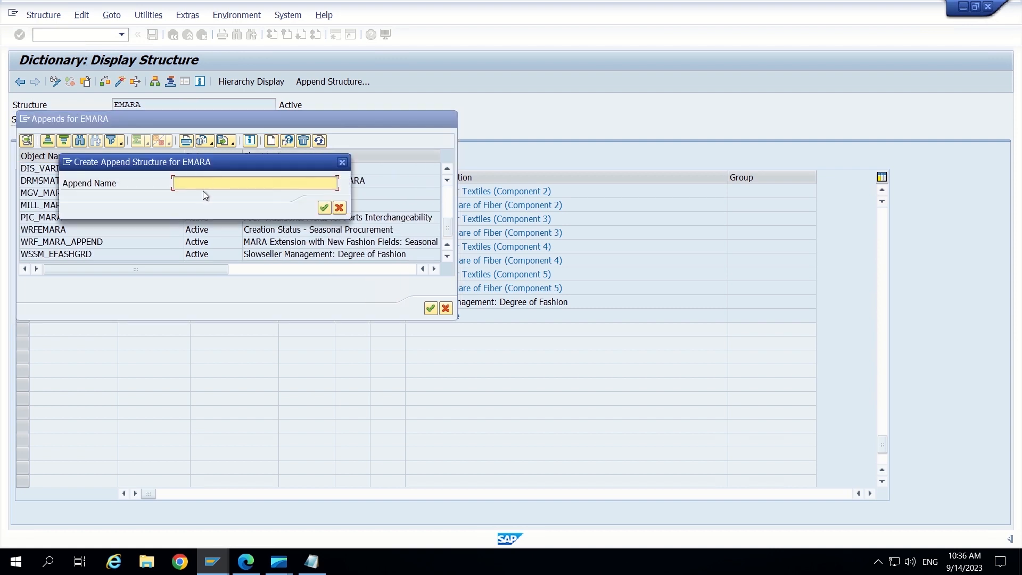
type("Z")
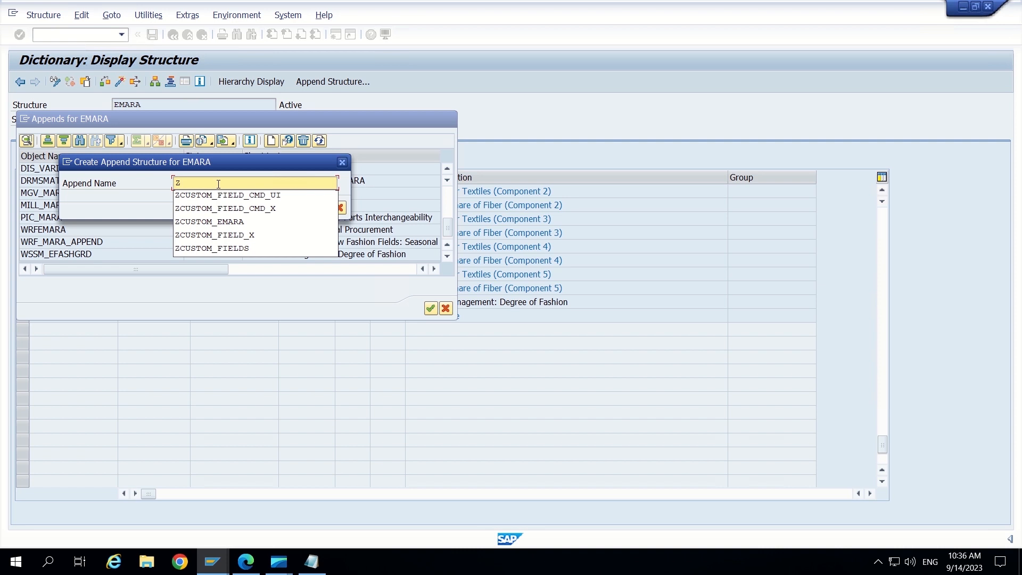
type("CUSTOM_EMARA")
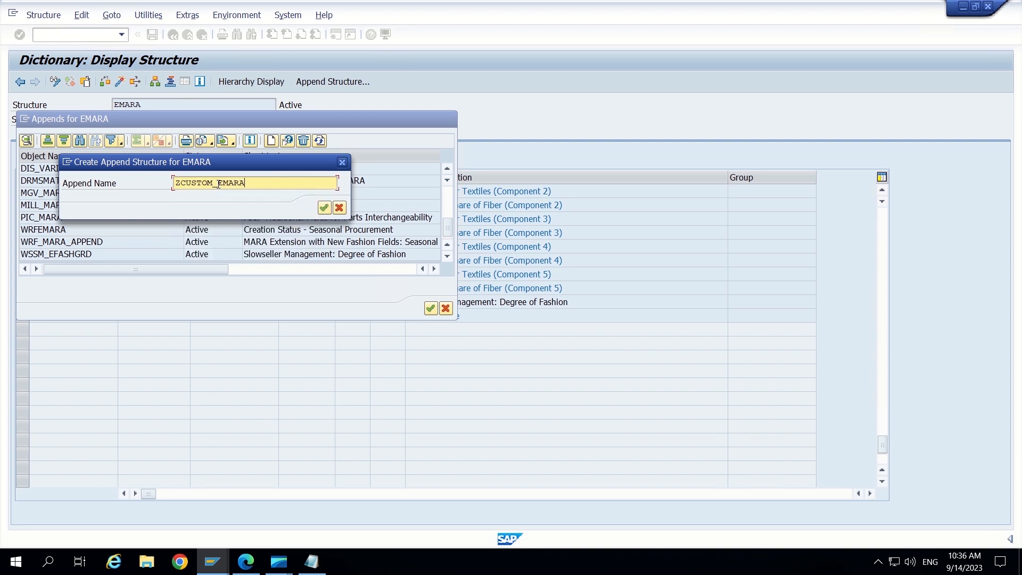
left_click(324, 207)
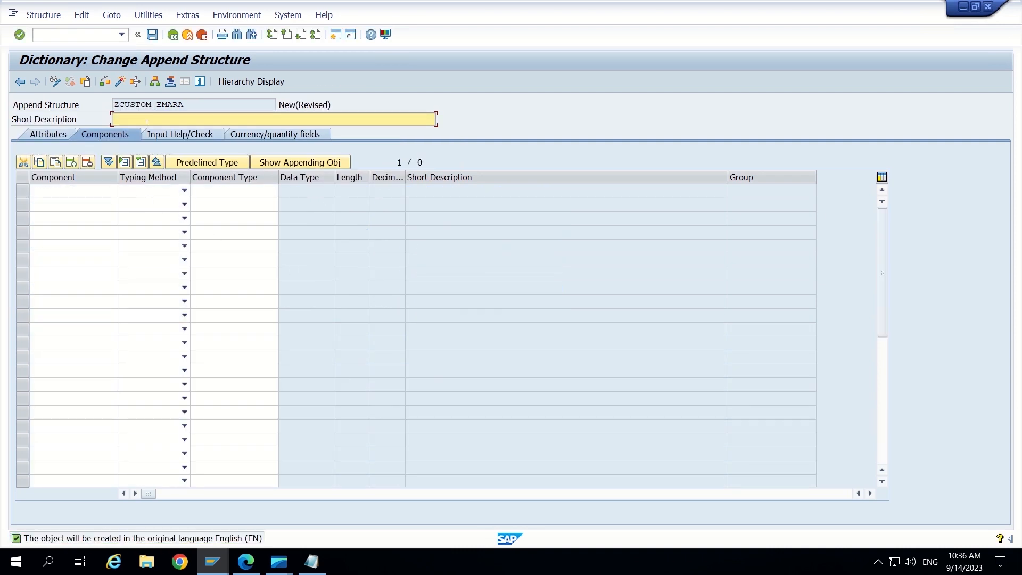
- Describe the append structure as "Custom field" and add the component ZZEXTNUM with typing method Types
type("Custom field")
left_click(65, 191)
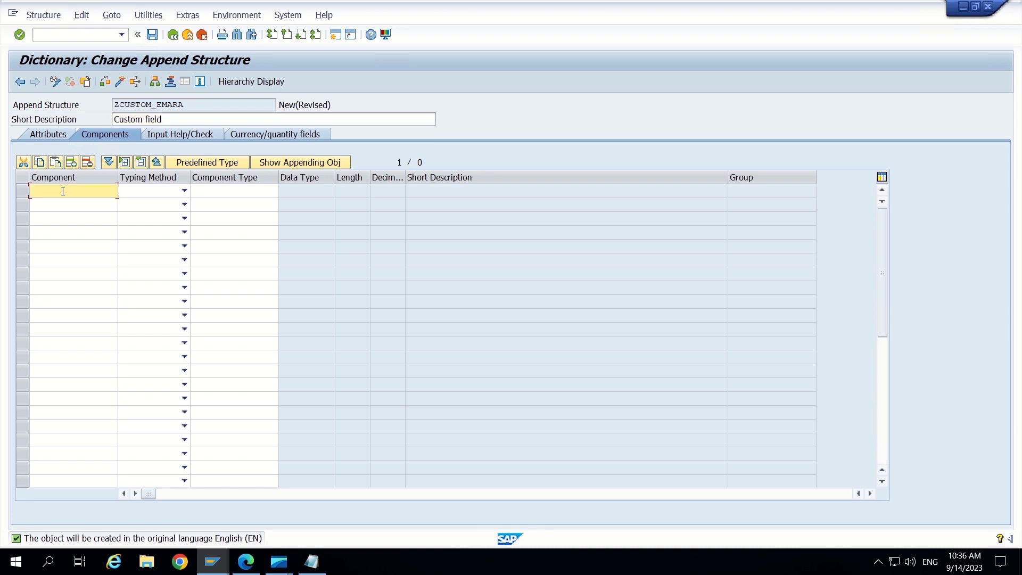
left_click(62, 190)
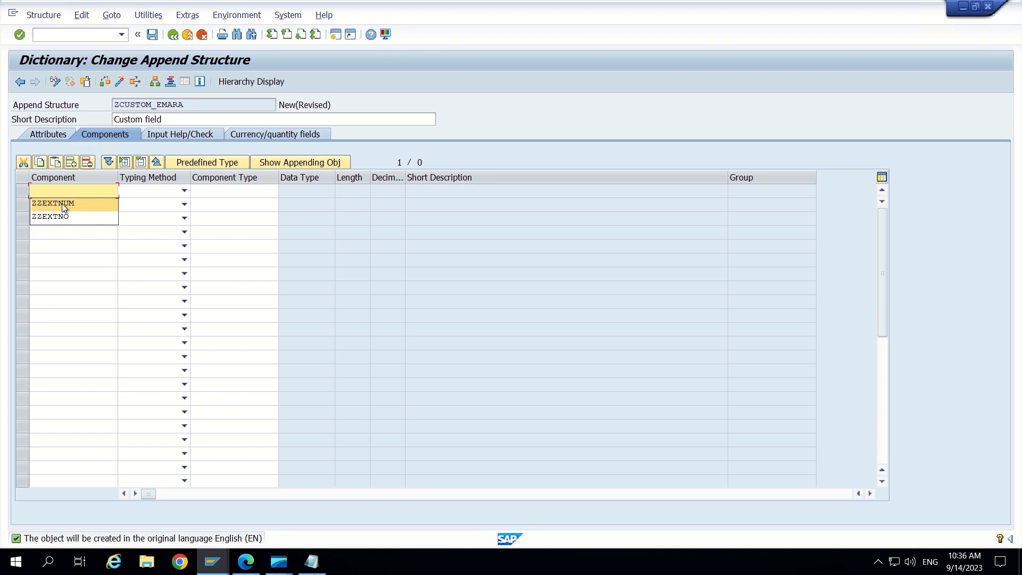
left_click(62, 204)
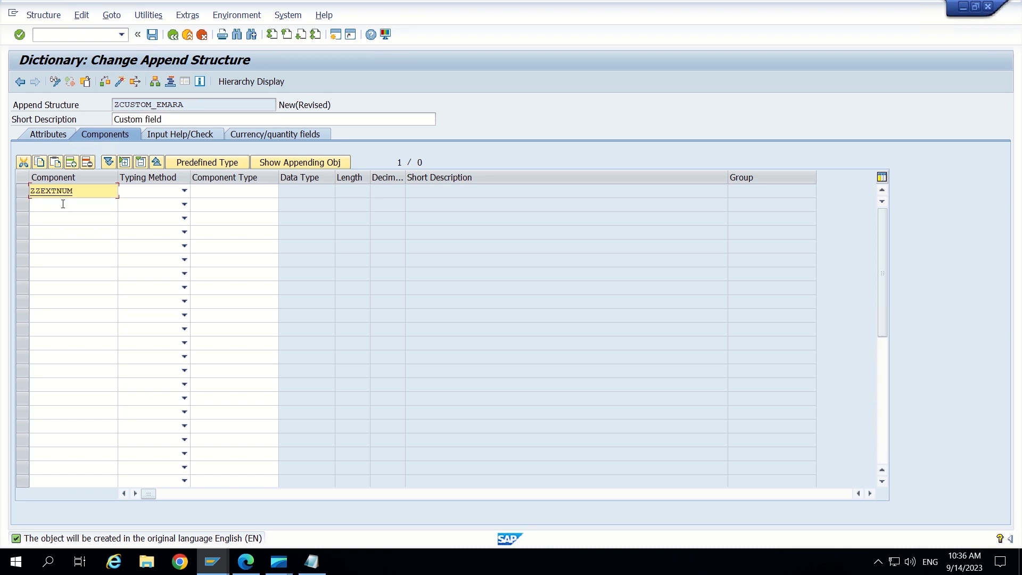
left_click(170, 194)
left_click(150, 204)
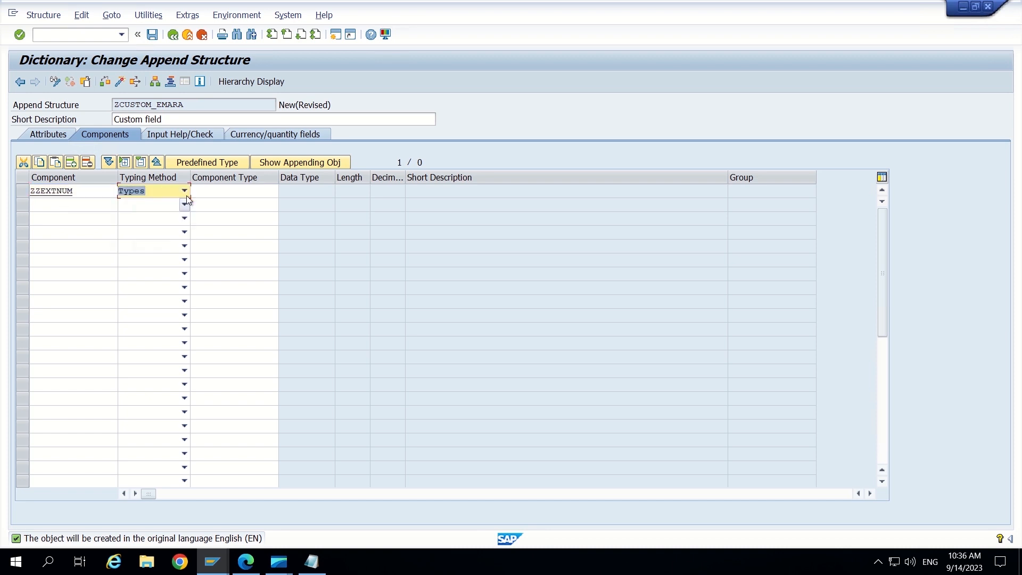
- Assign the component type NUM5 to ZZEXTNUM and check its resulting length
left_click(215, 192)
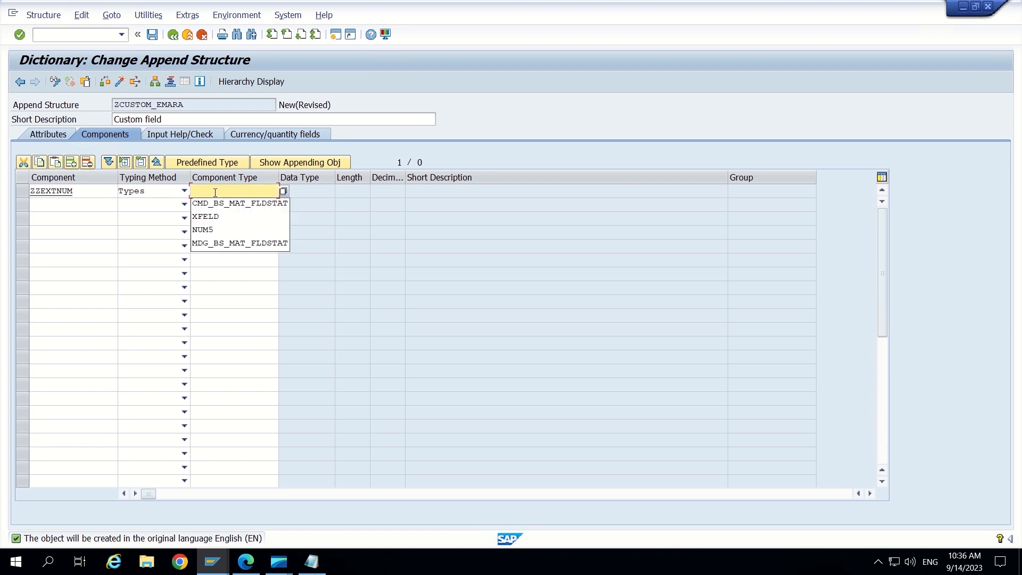
type("x")
key("BackSpace")
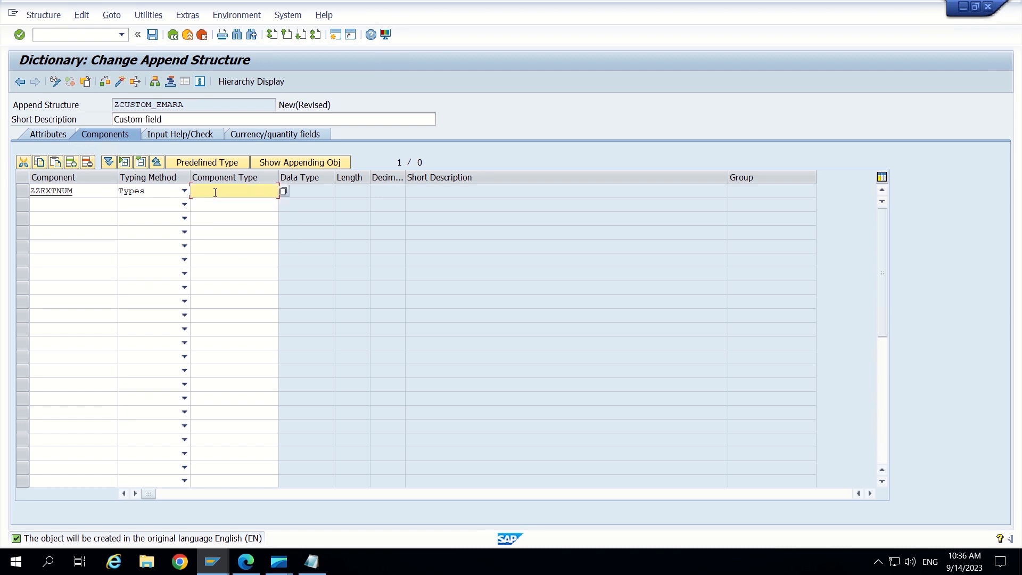
type("NUM5")
key("Return")
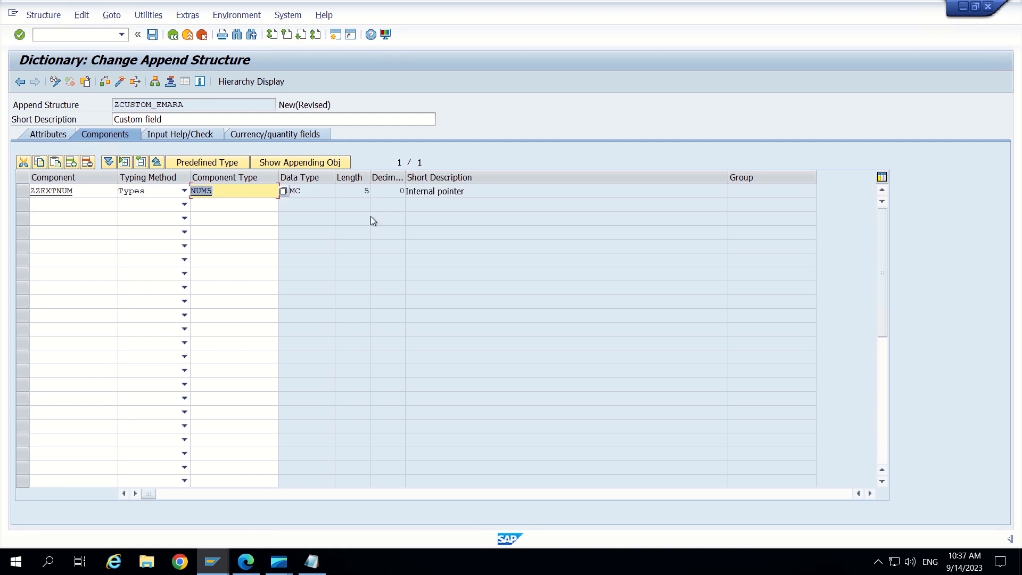
left_click(369, 192)
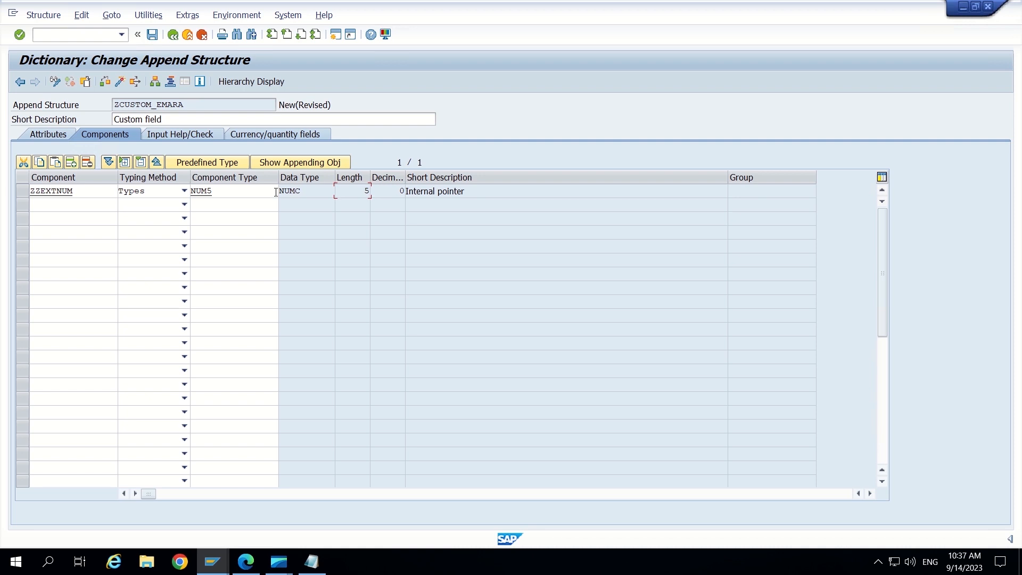
- Save the append structure ZCUSTOM_EMARA as a local object and activate it
left_click(154, 34)
left_click(294, 308)
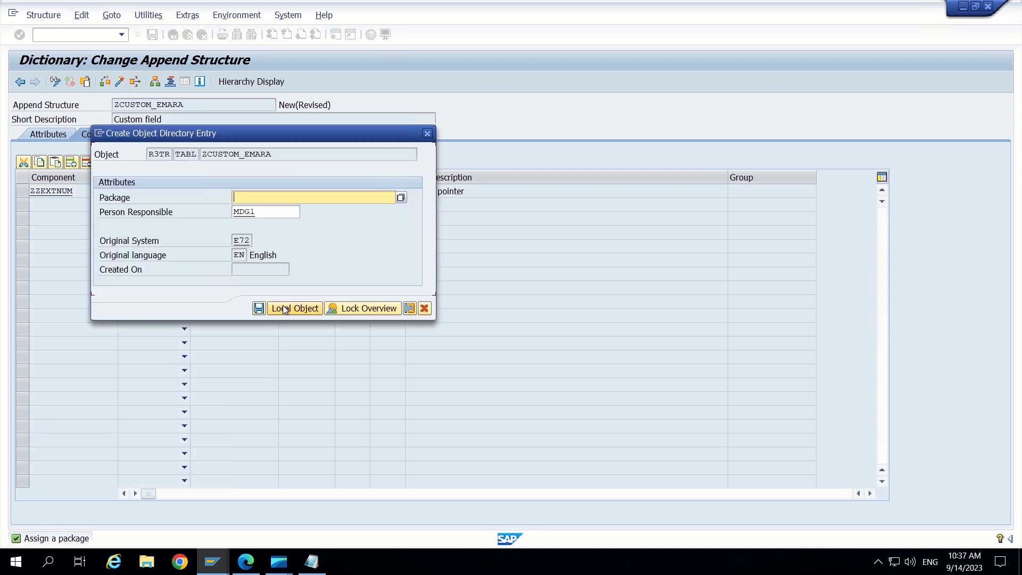
left_click(122, 83)
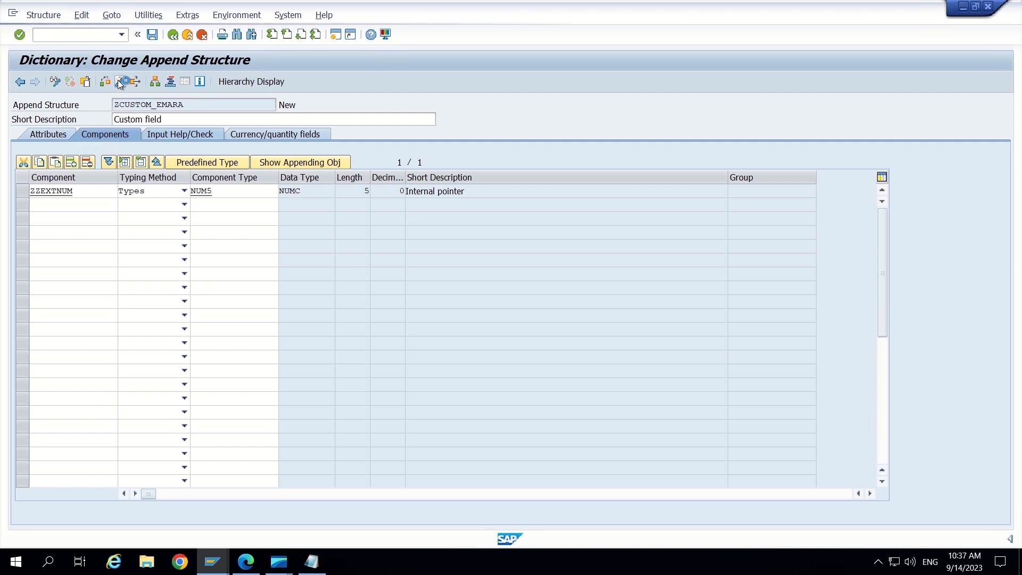
- Switch to the Notepad notes and add an item 2 that begins with "CMD_*MARA,"
left_click(313, 565)
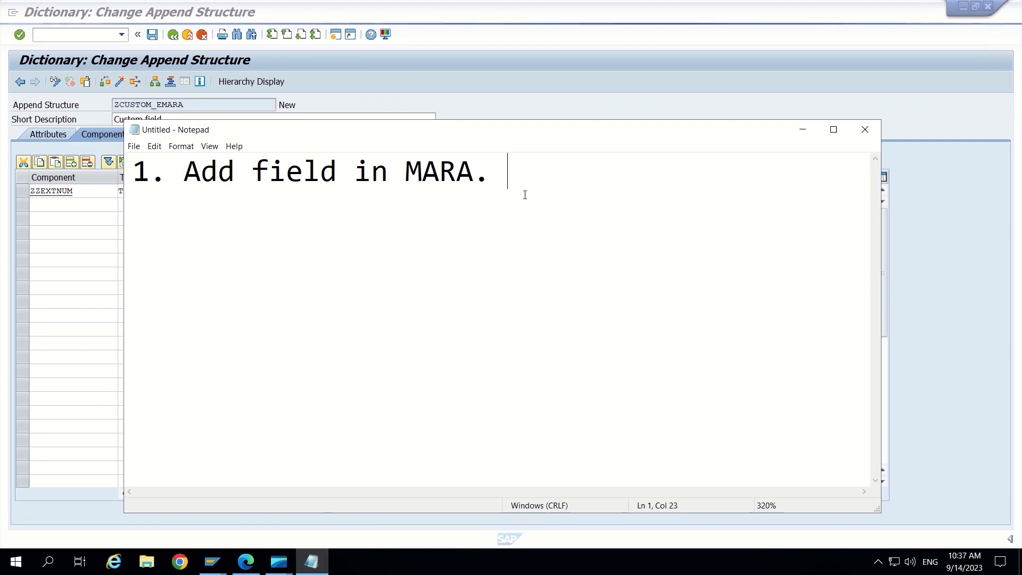
key("Return")
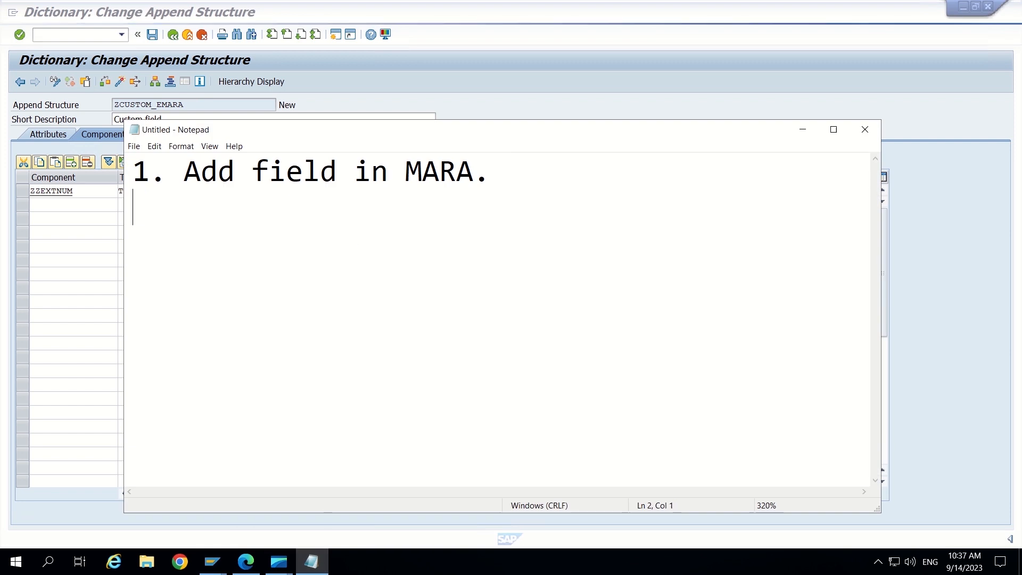
type("2")
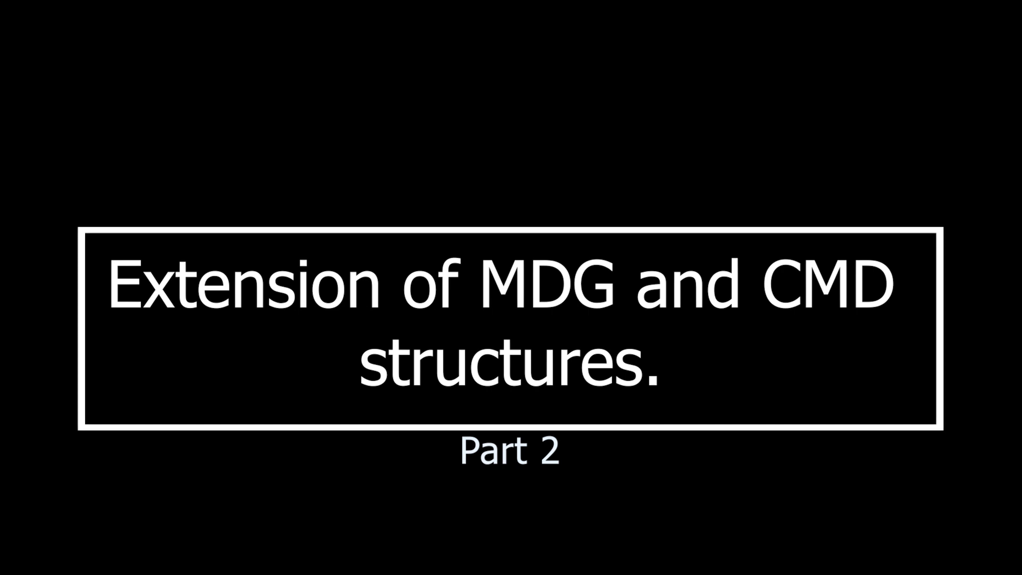
type(".")
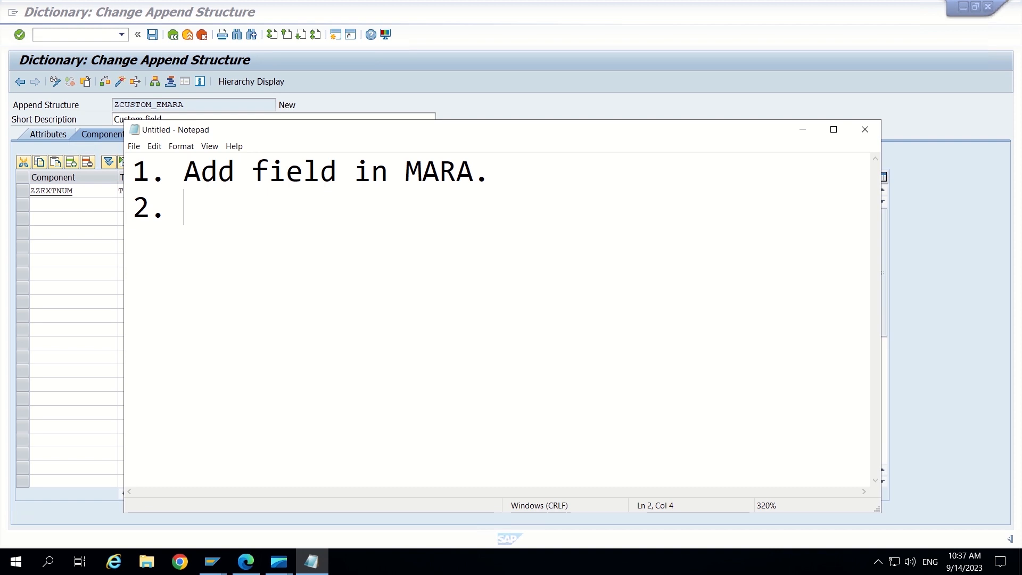
type("A")
key("BackSpace")
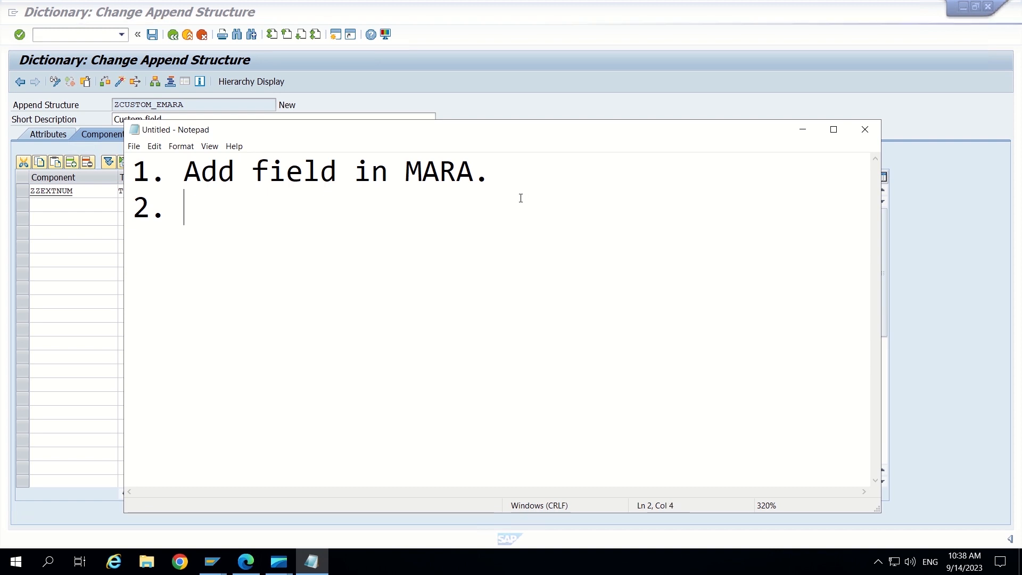
type("CMD")
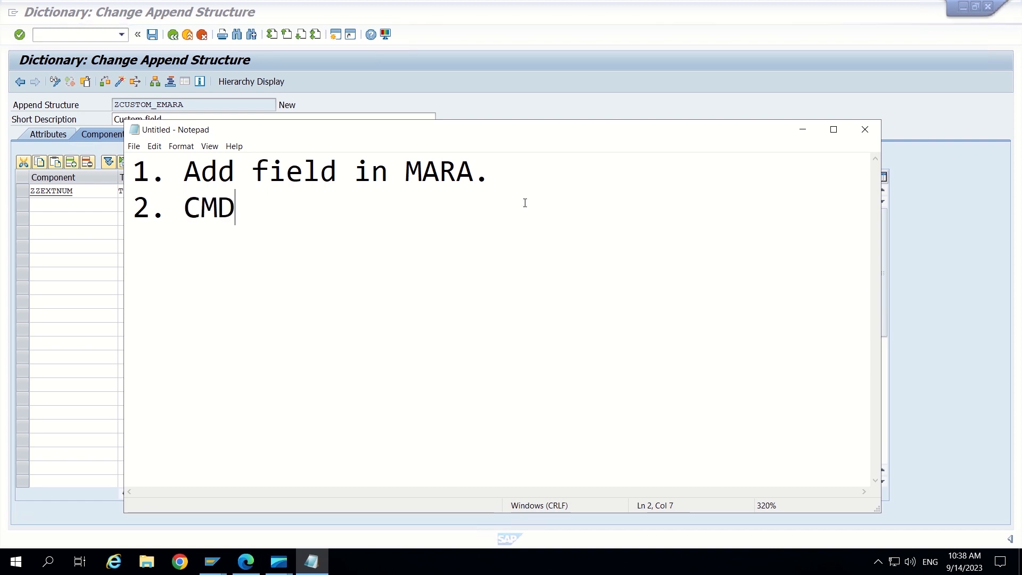
type("_")
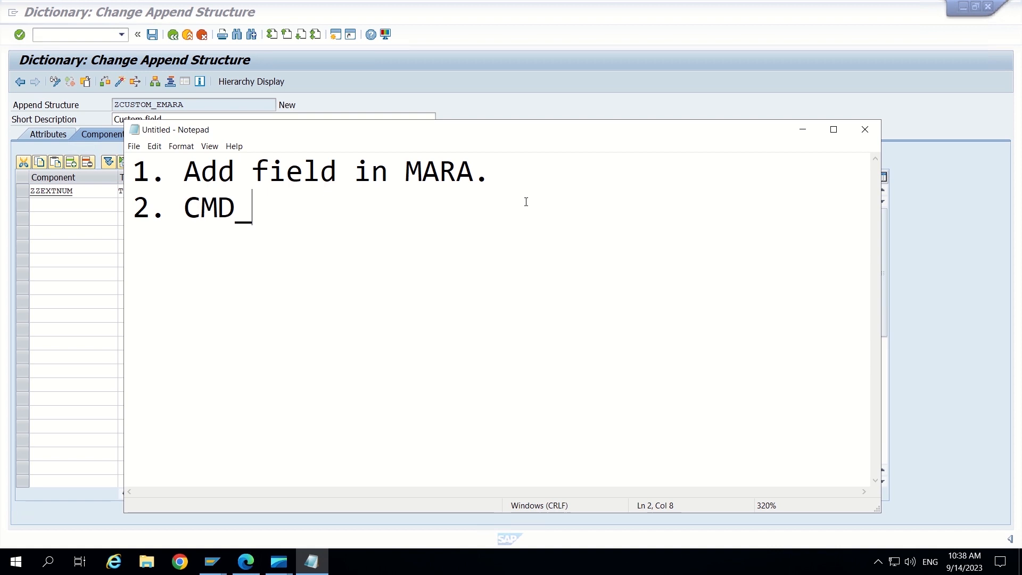
type("*MARA")
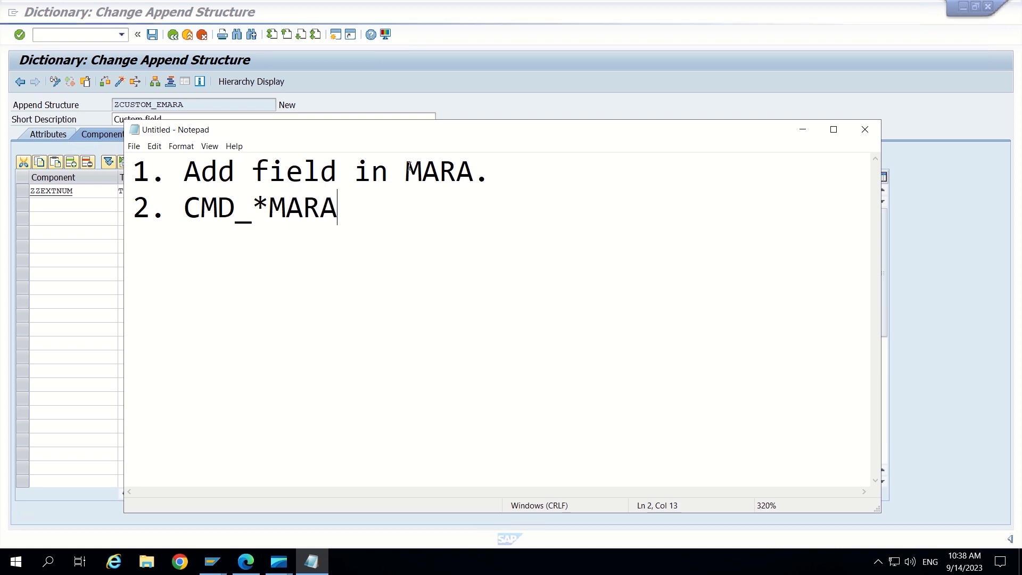
left_click_drag(405, 171, 478, 168)
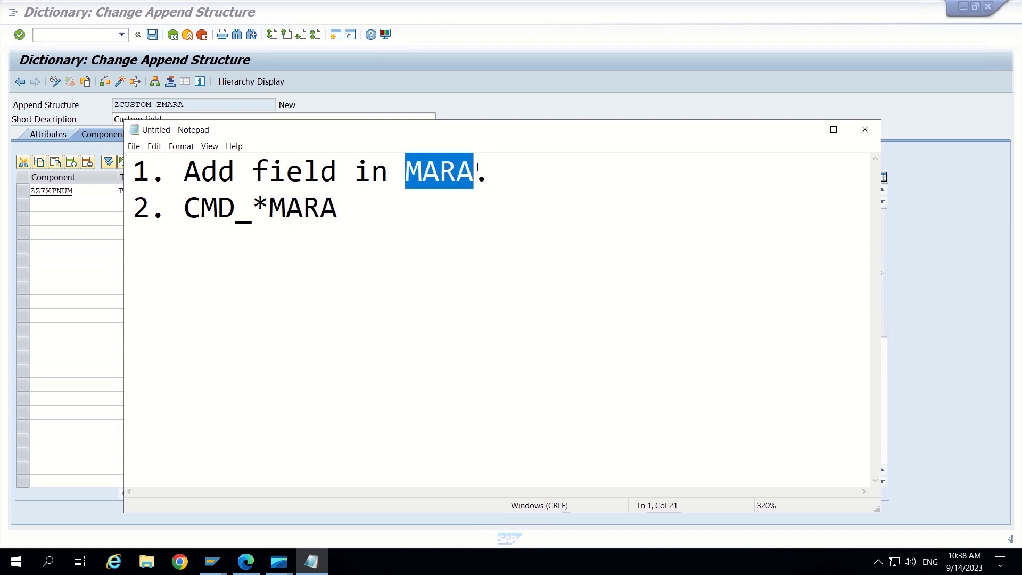
left_click(393, 207)
type(",")
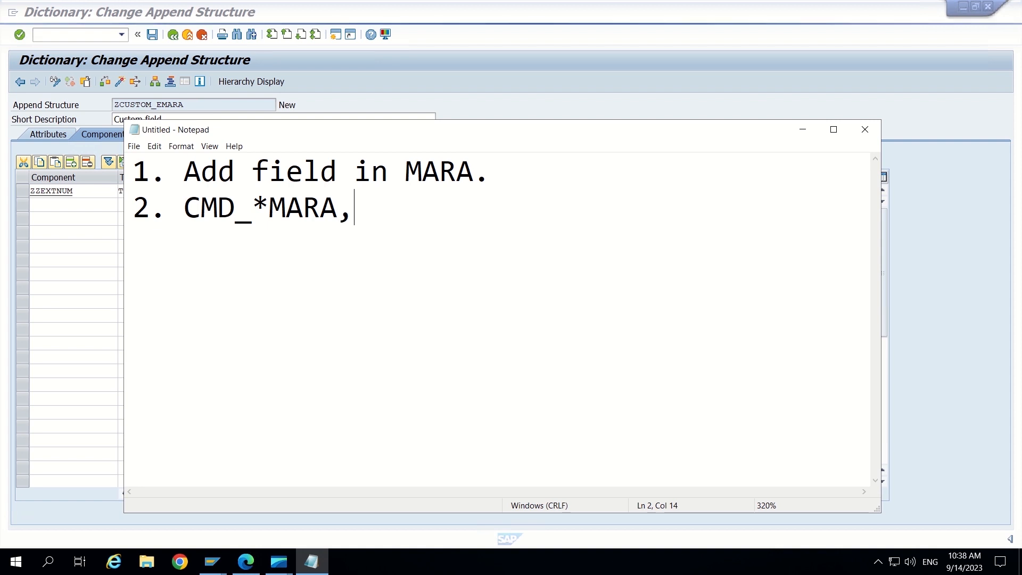
- Complete item 2 of the notes with the structure names "CMD_*MARA_X, CMD_*MARA_UI."
type(" CMD_*")
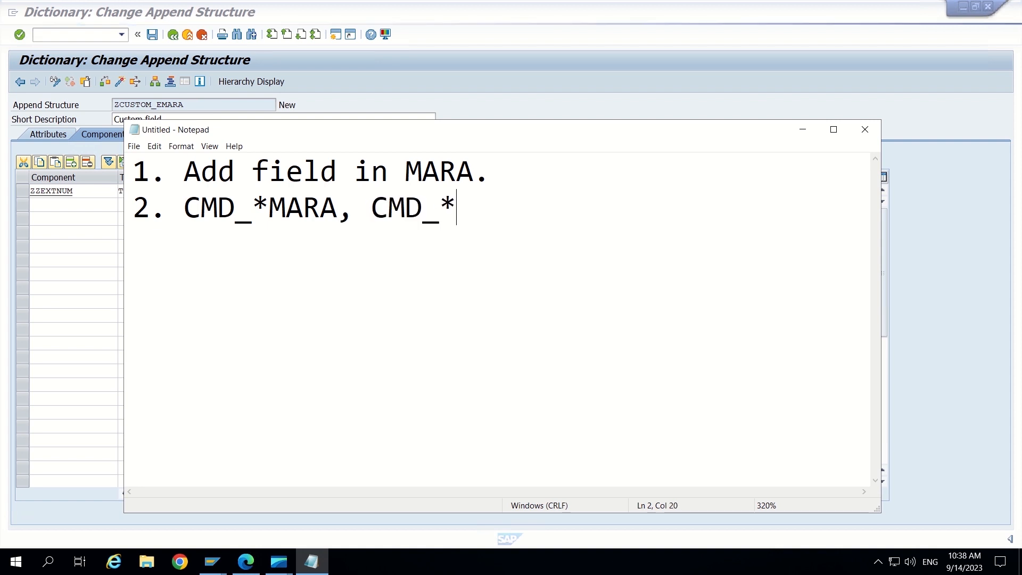
type("MARA_")
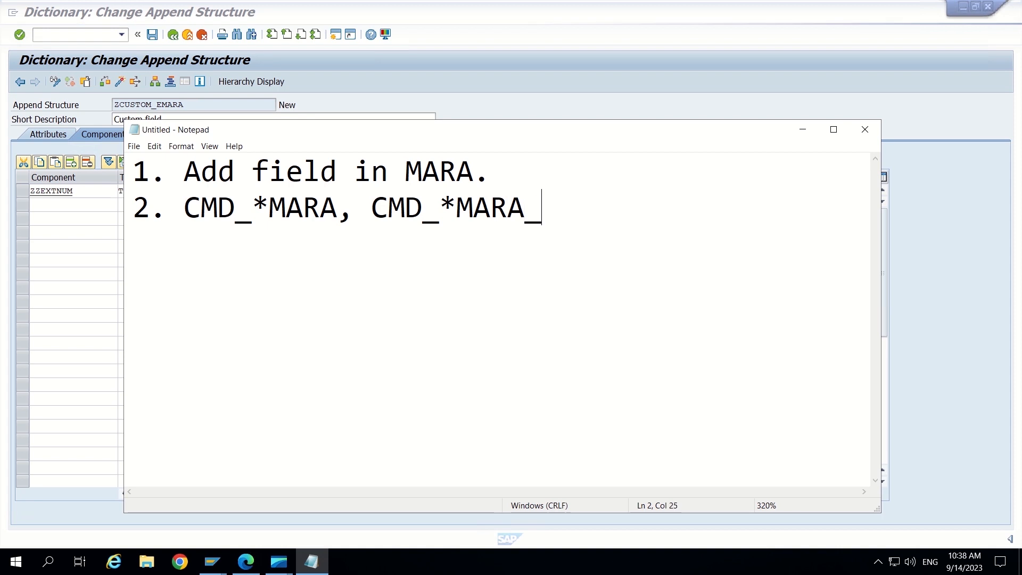
type("X, ")
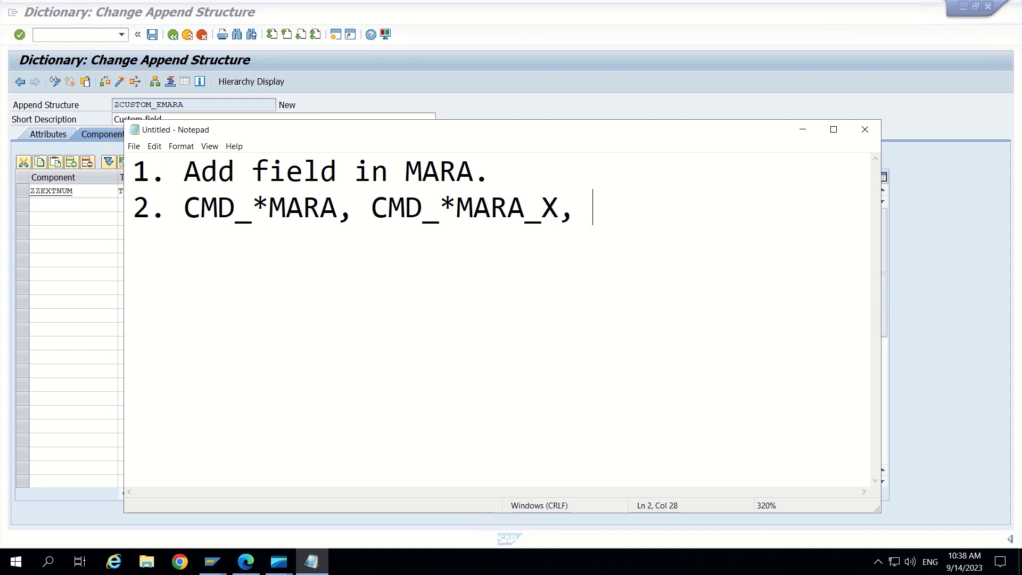
type("CMD")
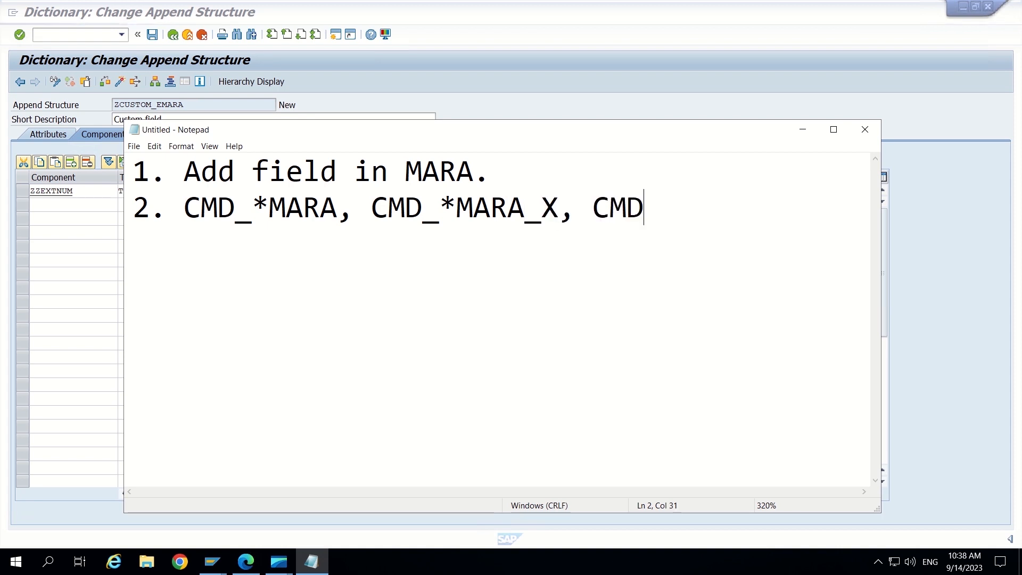
type("_*")
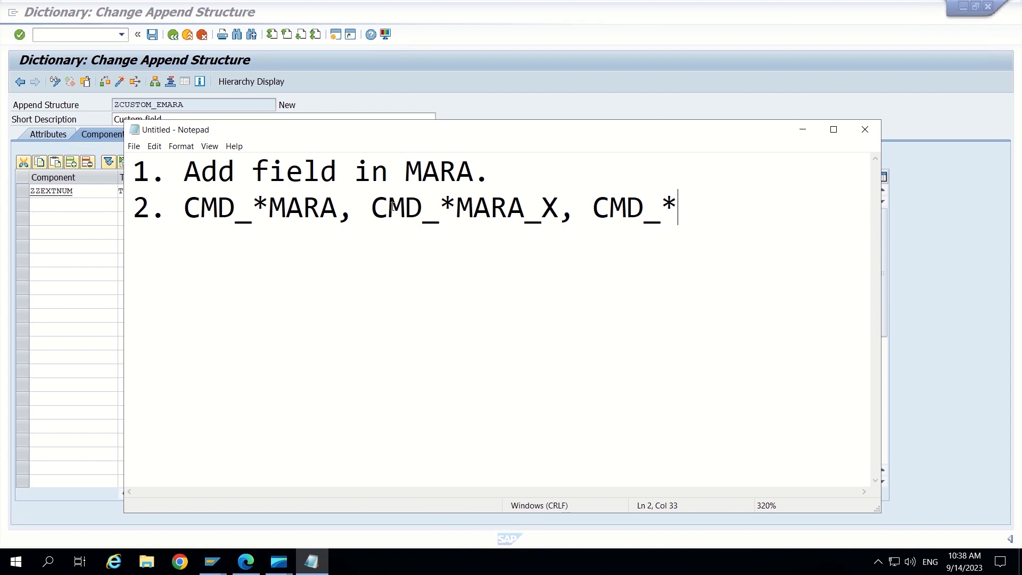
type("MART")
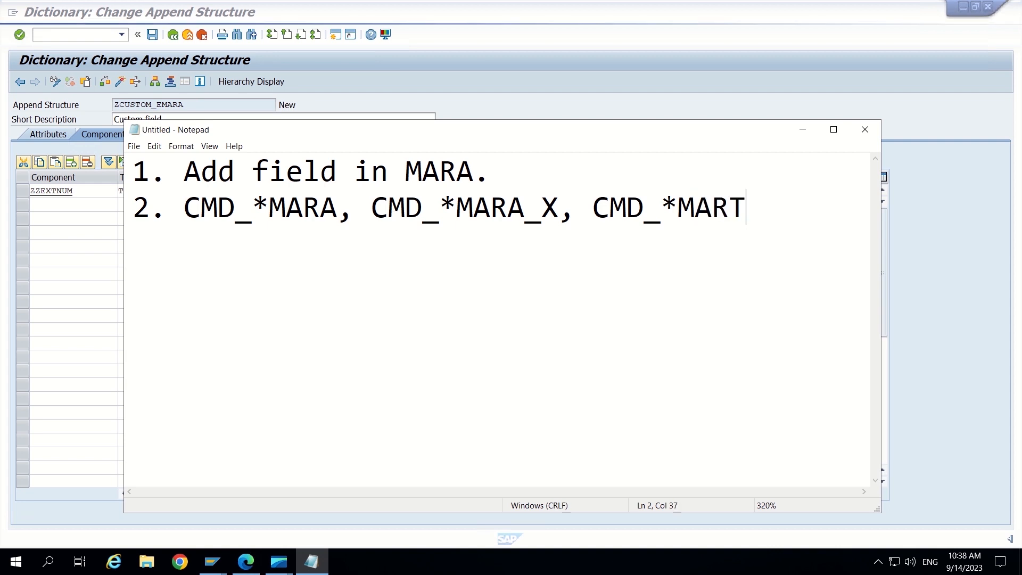
key("BackSpace")
type("A_")
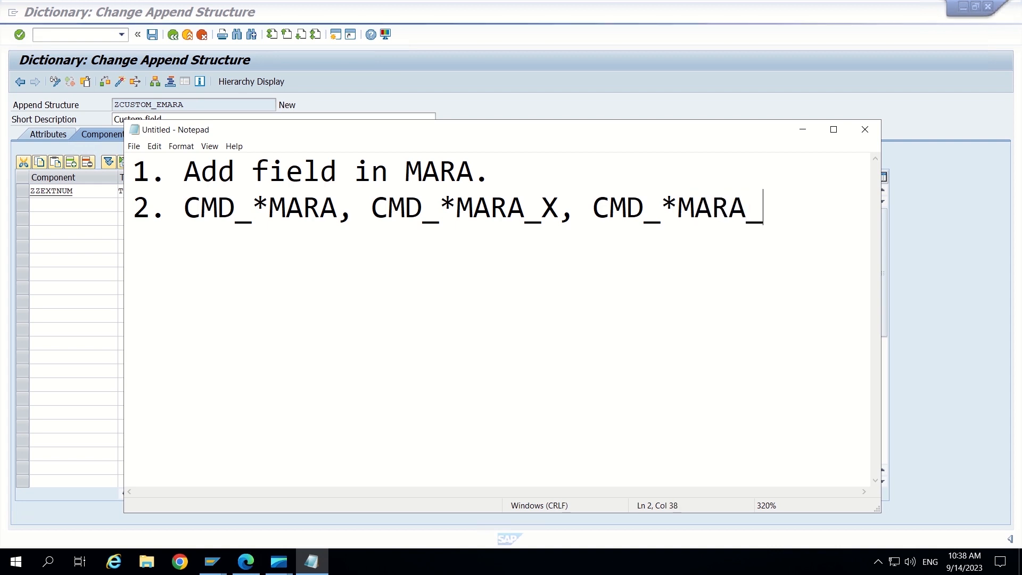
type("UI.")
key("Return")
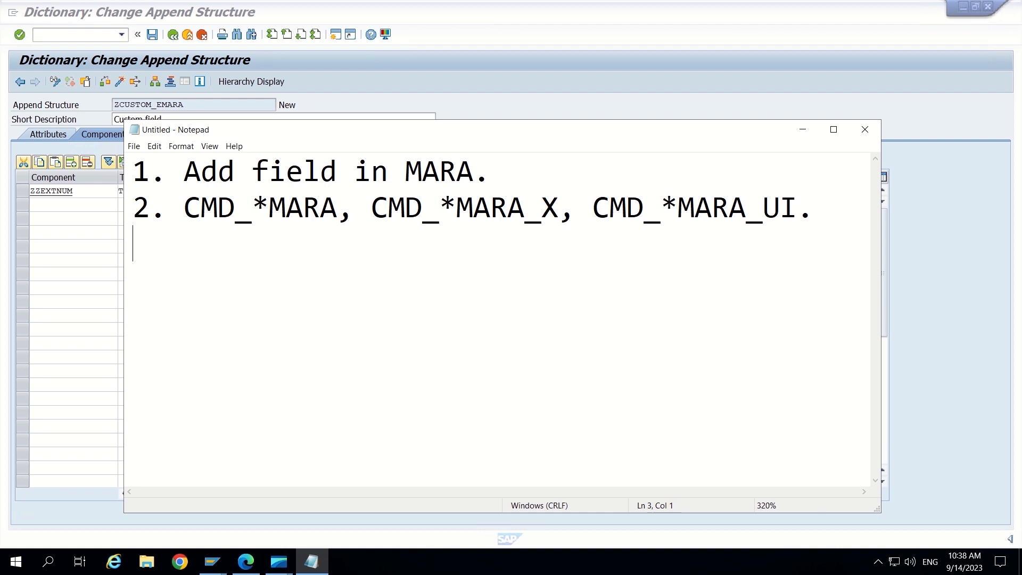
- Add an item 3 to the notes listing "MDG_*MARA, MDG_*MARA_X,"
type("3. ")
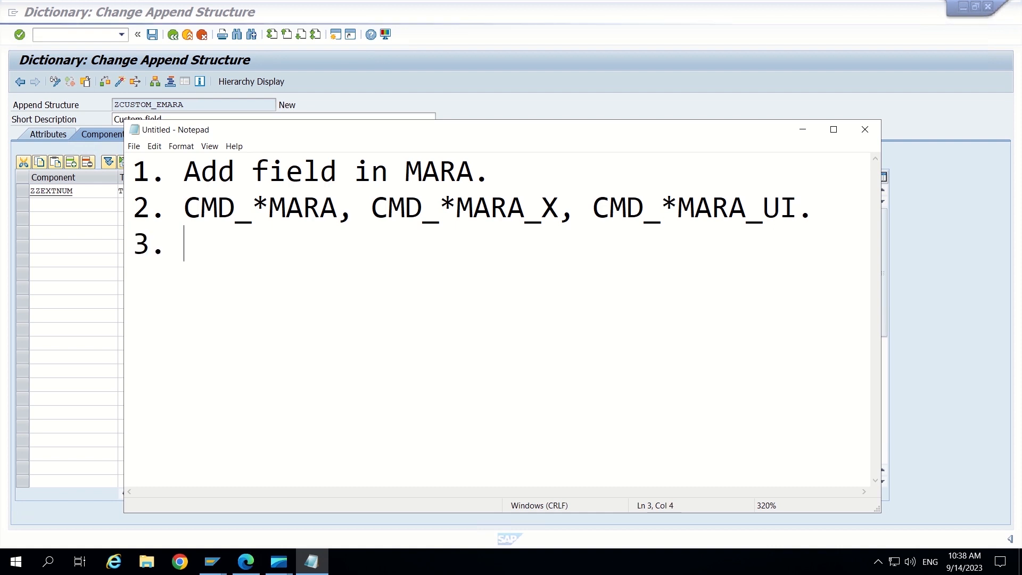
type("MDG_U")
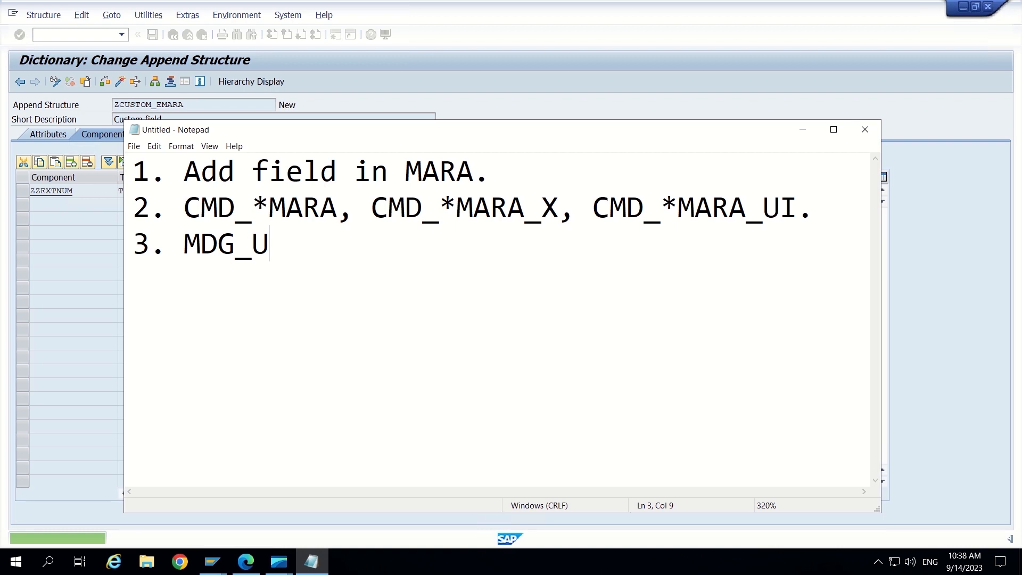
type("*")
key("BackSpace")
key("BackSpace")
type("*")
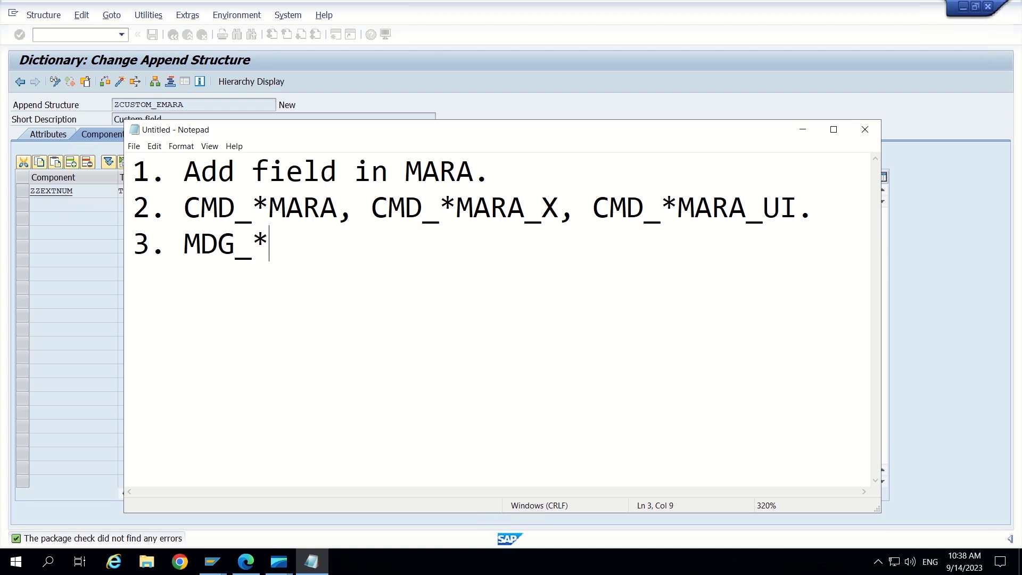
type("MARA, MDG_*")
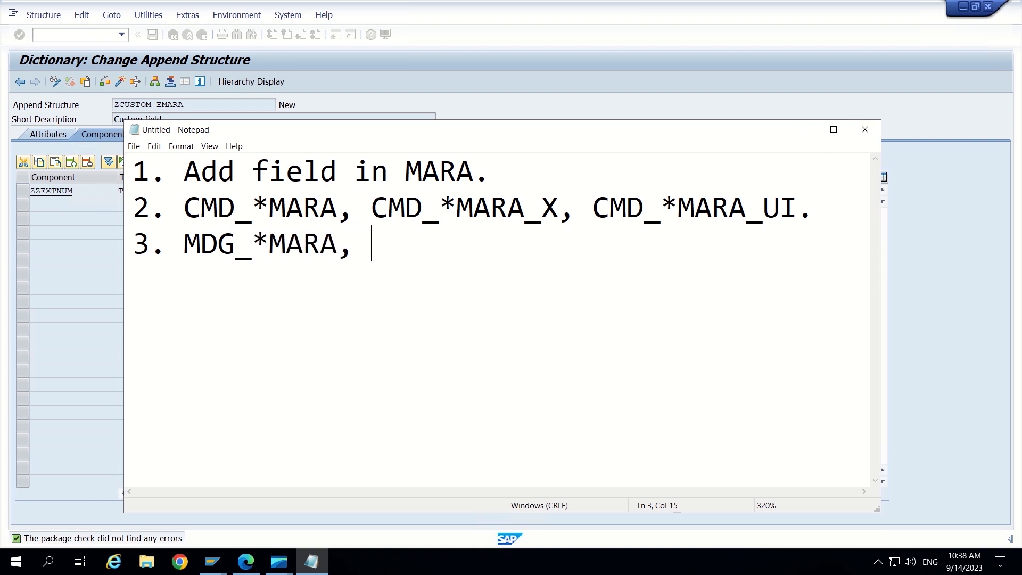
type("M")
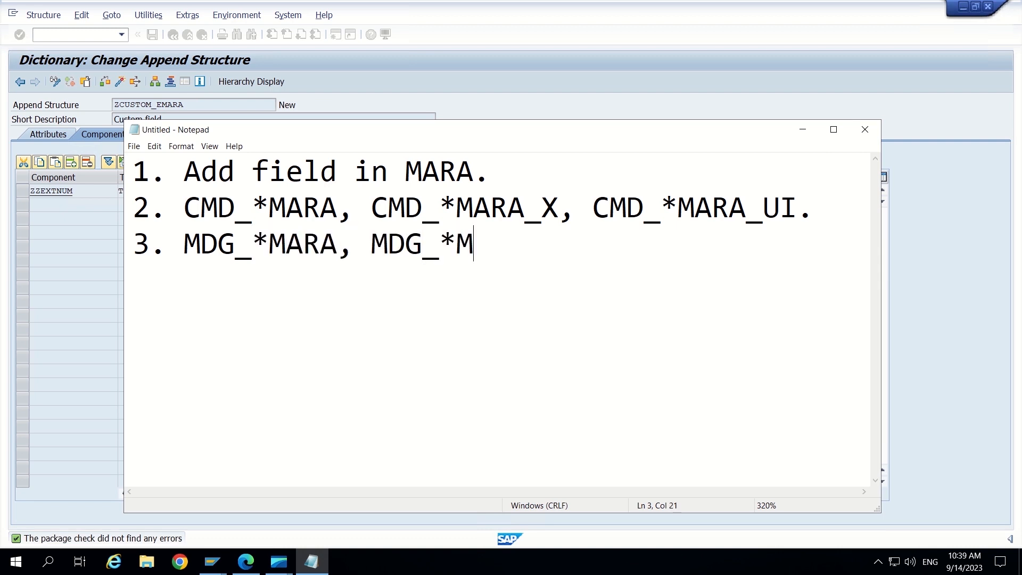
type("ARA_X, ")
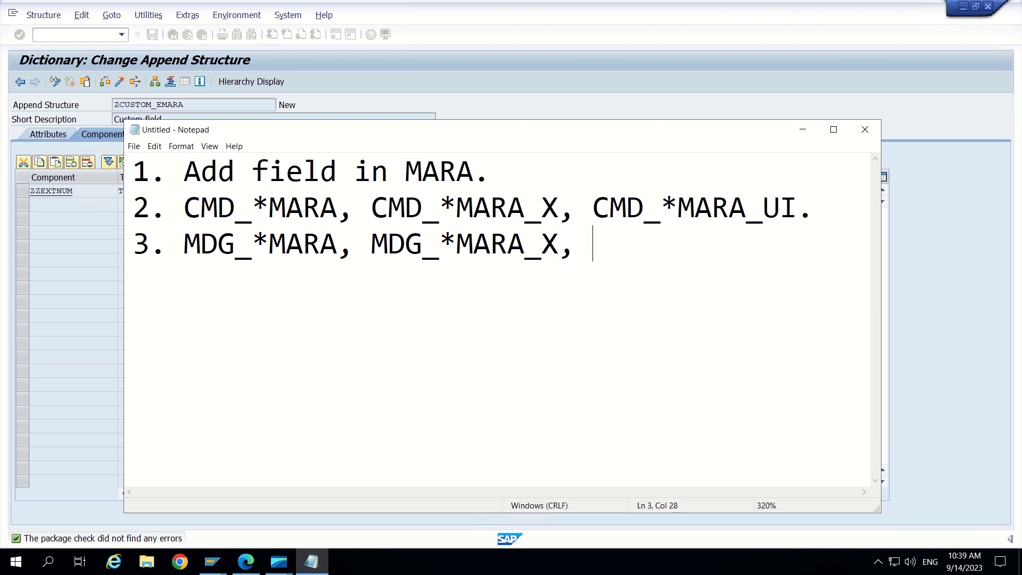
- Finish item 3 of the notes with the structure name "MDG_*MARA_UI"
type("C")
key("BackSpace")
type("MDG_")
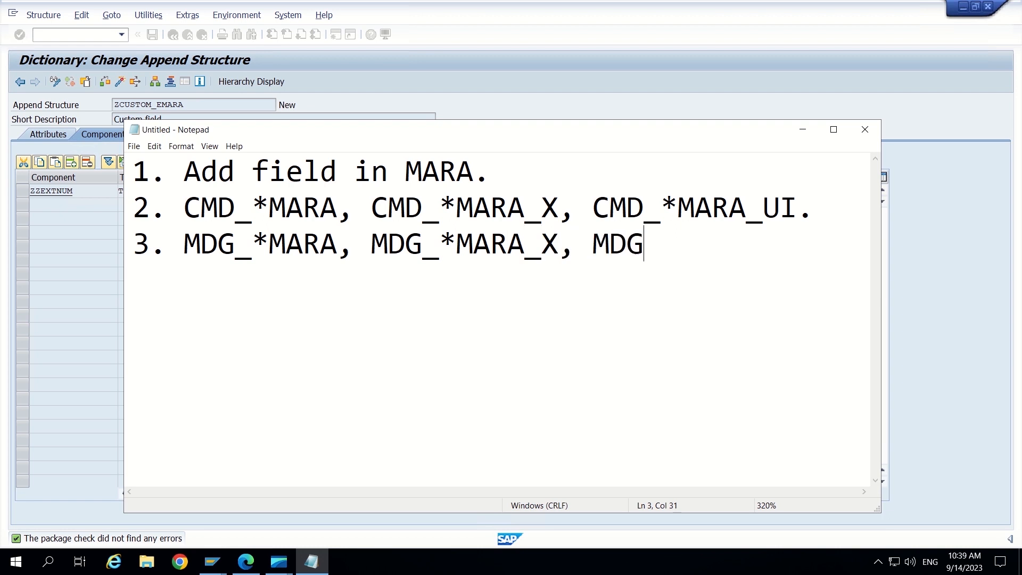
type("*MARA_")
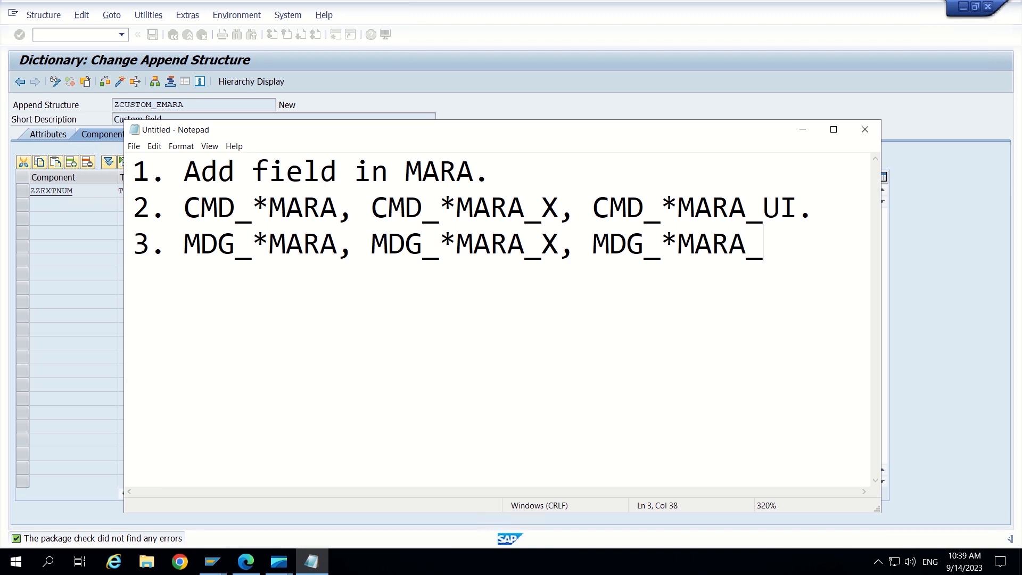
type("UI")
- Compare the CMD and MDG structure names, including their X and UI variants, in items 2 and 3 of the notes
left_click_drag(805, 257, 587, 252)
left_click_drag(591, 209, 802, 205)
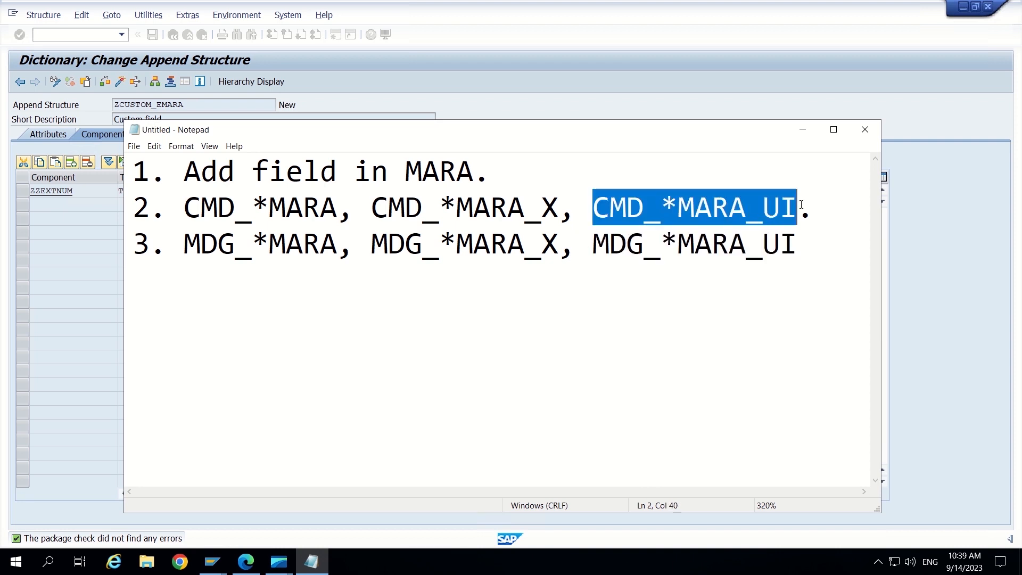
left_click_drag(559, 208, 369, 249)
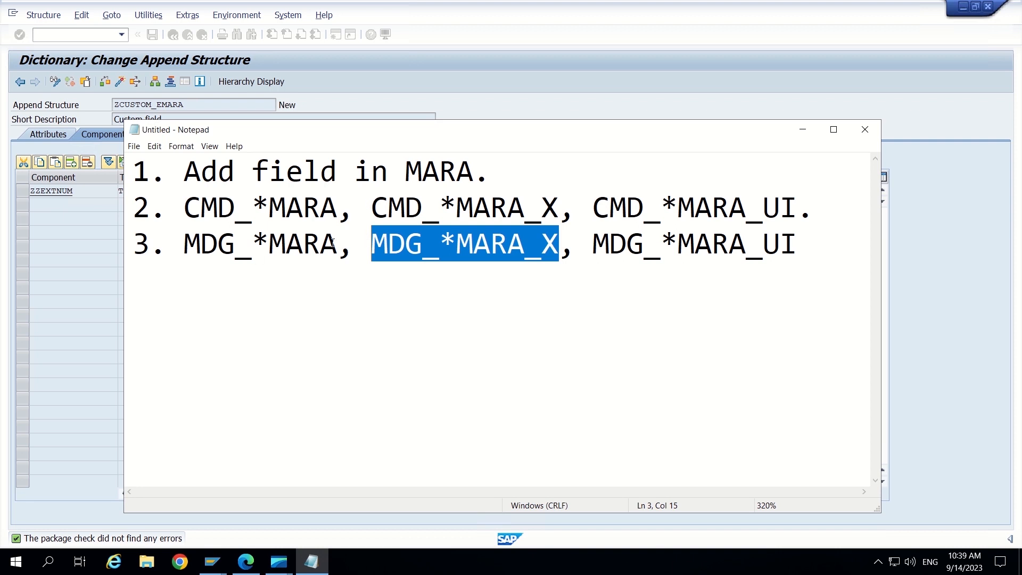
left_click_drag(339, 245, 189, 246)
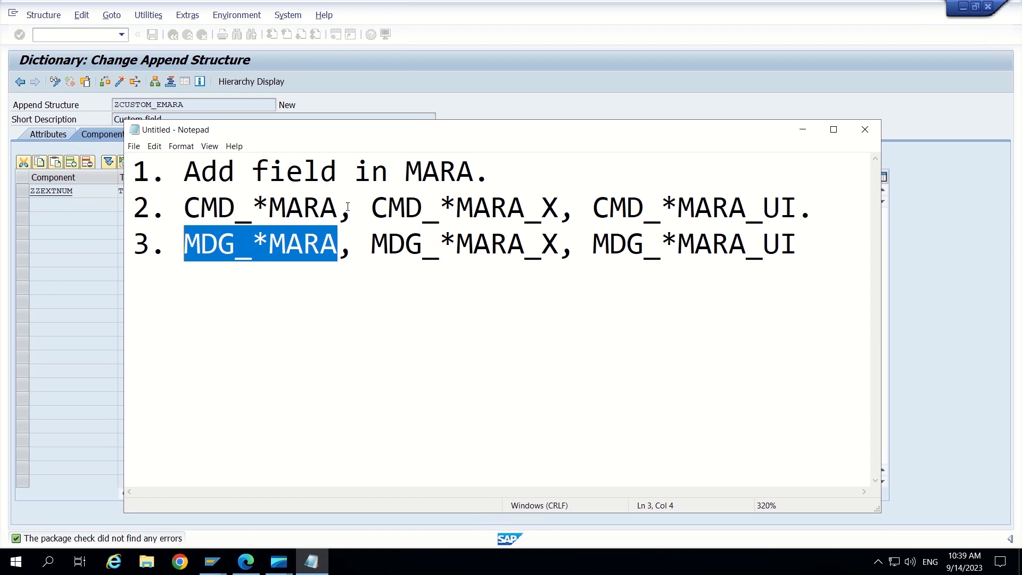
left_click_drag(319, 208, 780, 212)
left_click(809, 260)
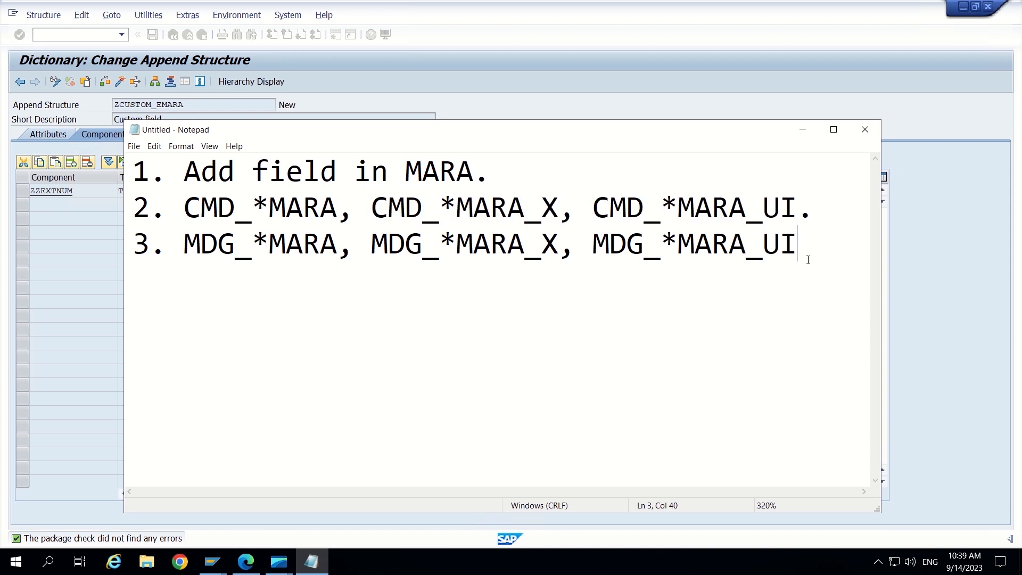
- Switch back to SAP, decline displaying the activation log, and return from the append structure to EMARA
left_click(53, 292)
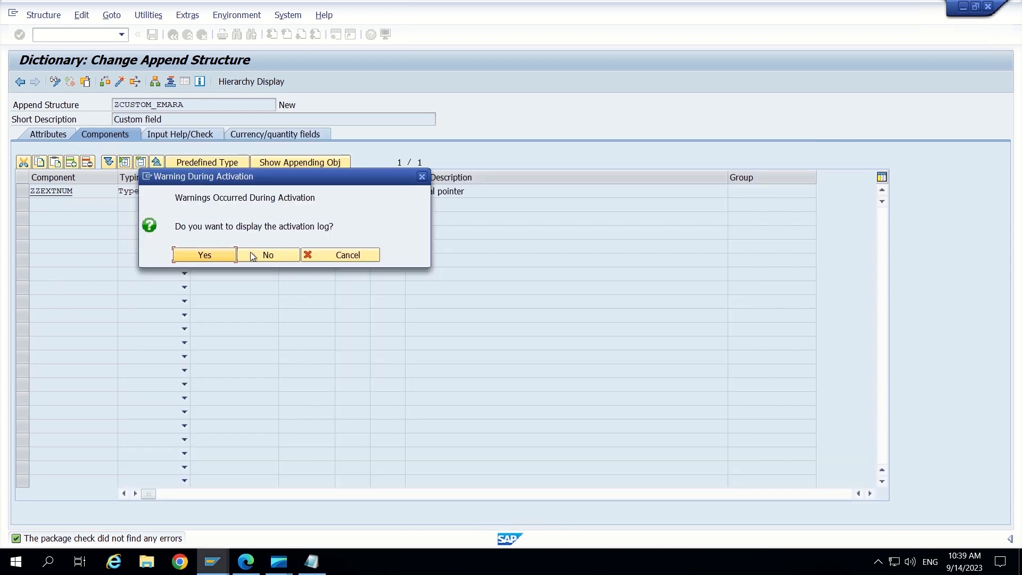
left_click(268, 255)
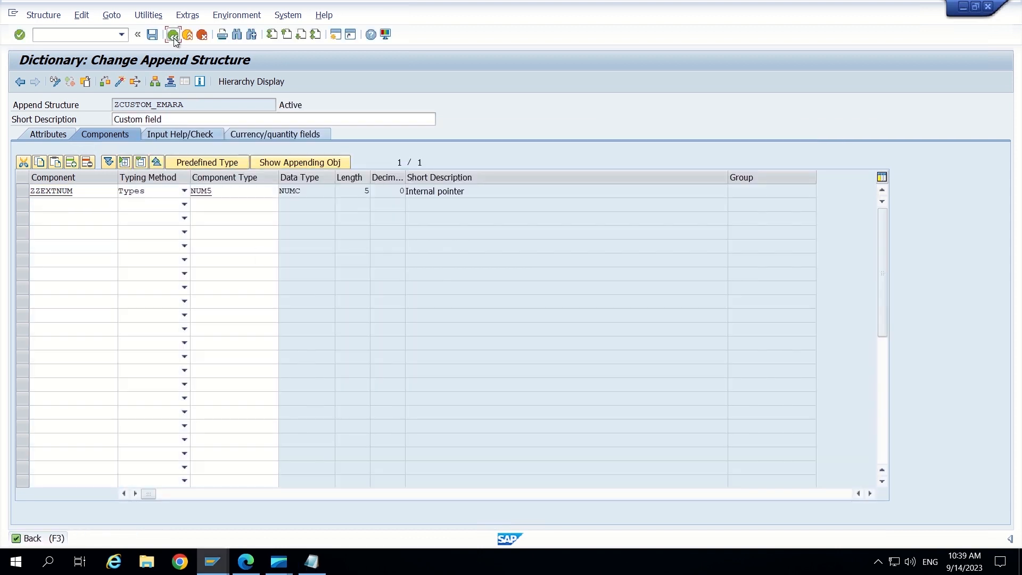
left_click(174, 37)
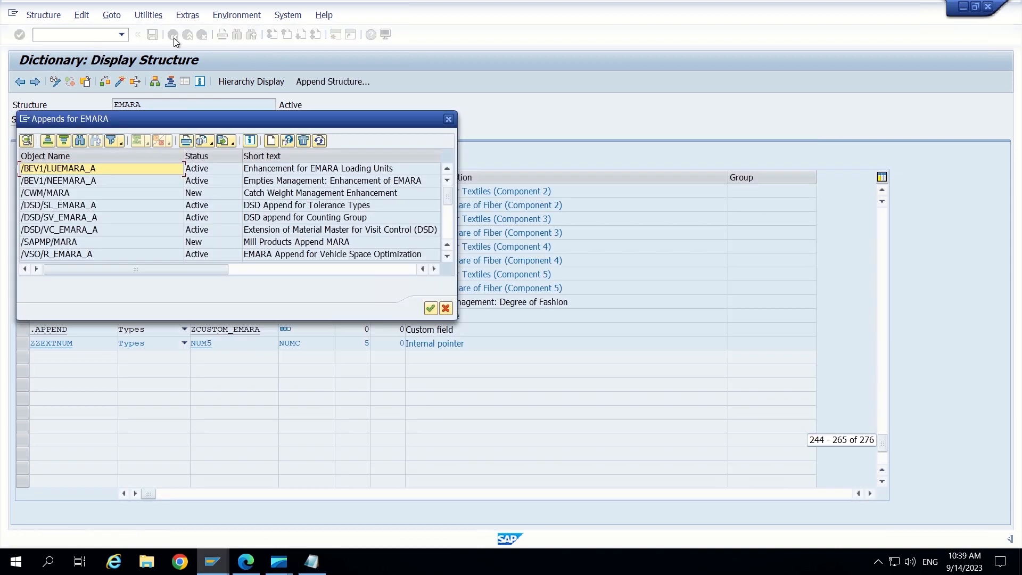
- Close the list of appends for EMARA and return through table MARA to the ABAP Dictionary initial screen
left_click(448, 118)
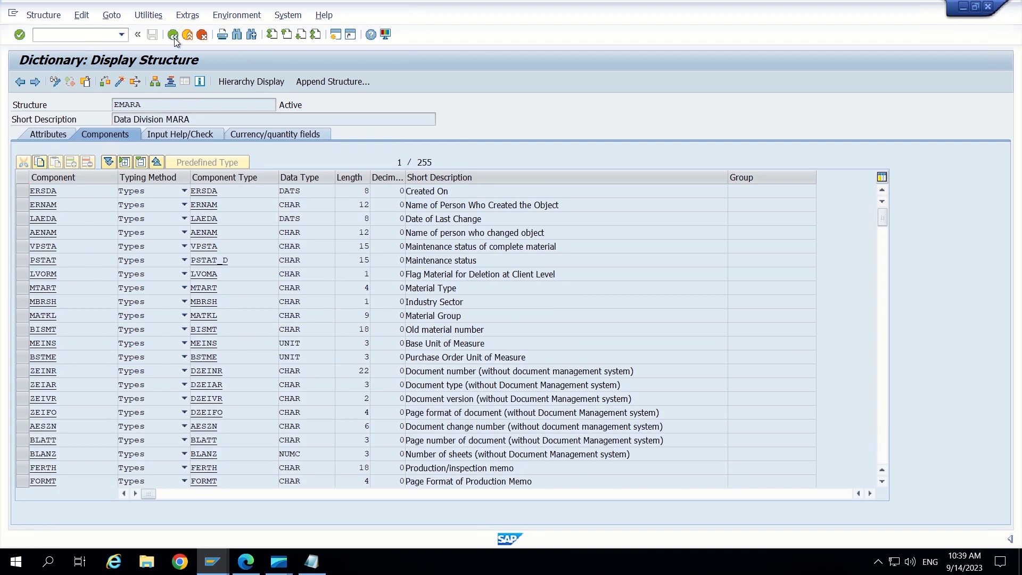
left_click(174, 37)
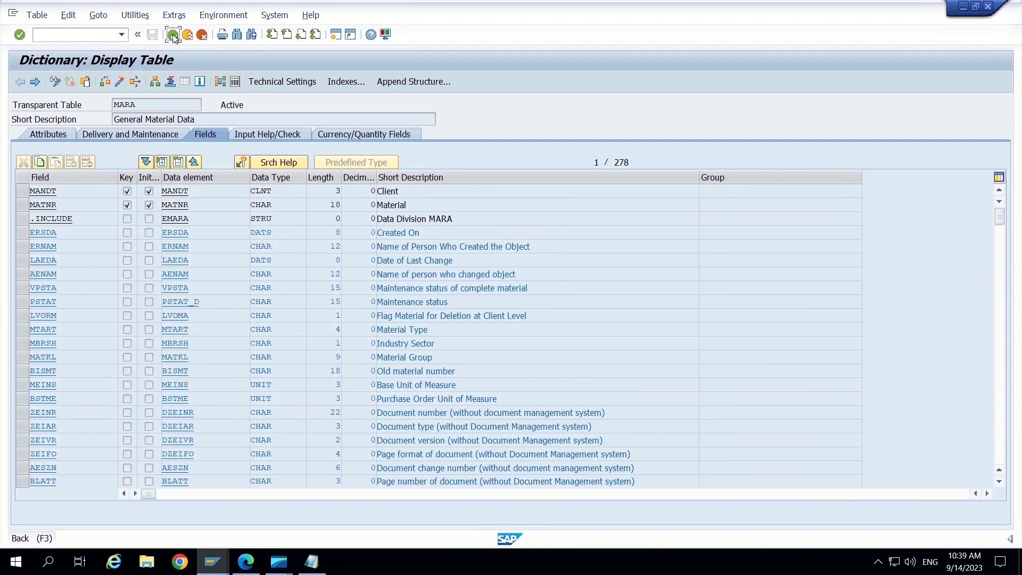
left_click(173, 36)
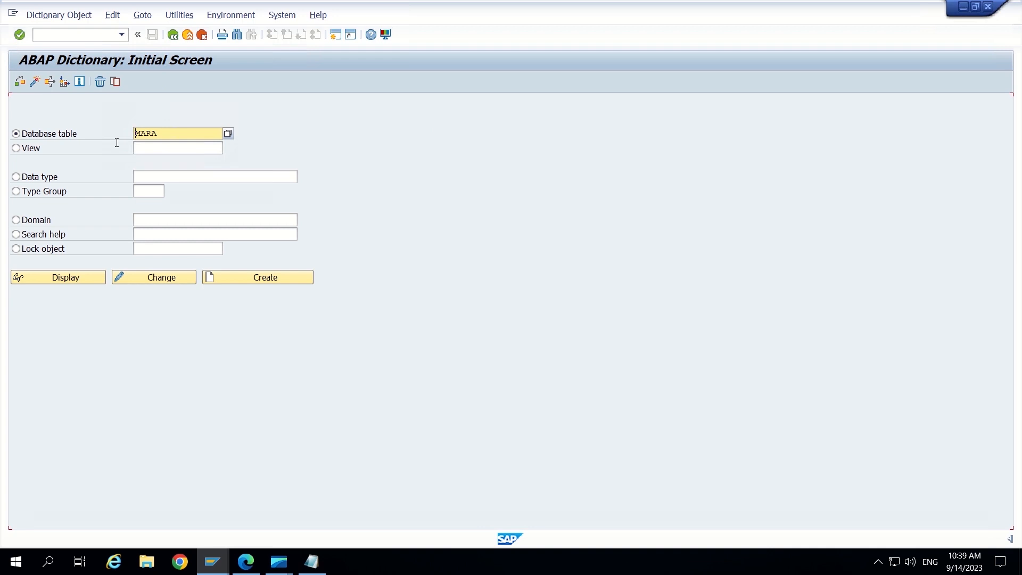
- Search data types with the pattern MDG_*MARA copied from the notes, choose MDG_BS_MAT_S_MARA and display the structure
left_click(49, 177)
left_click(144, 176)
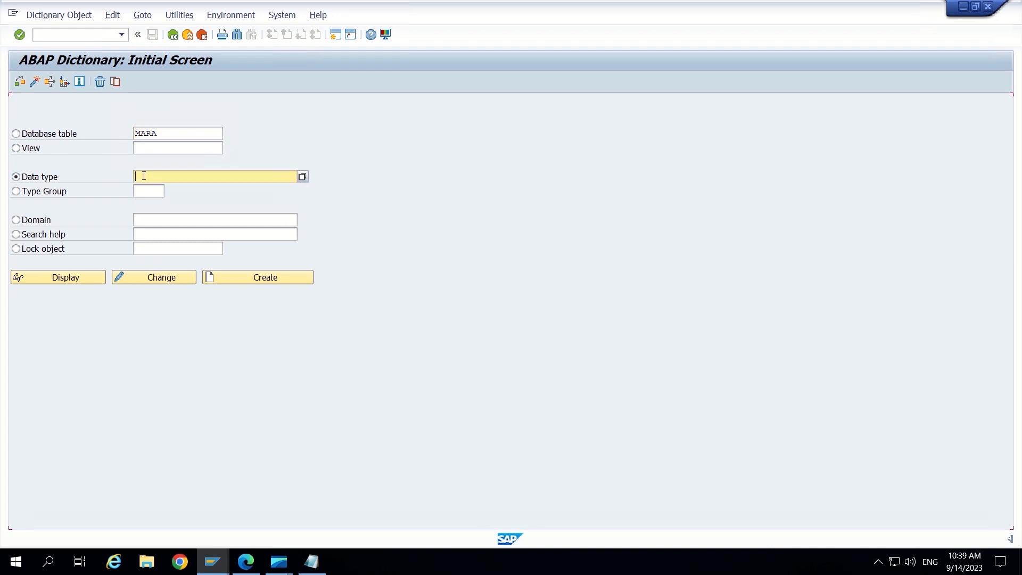
key("alt+Tab")
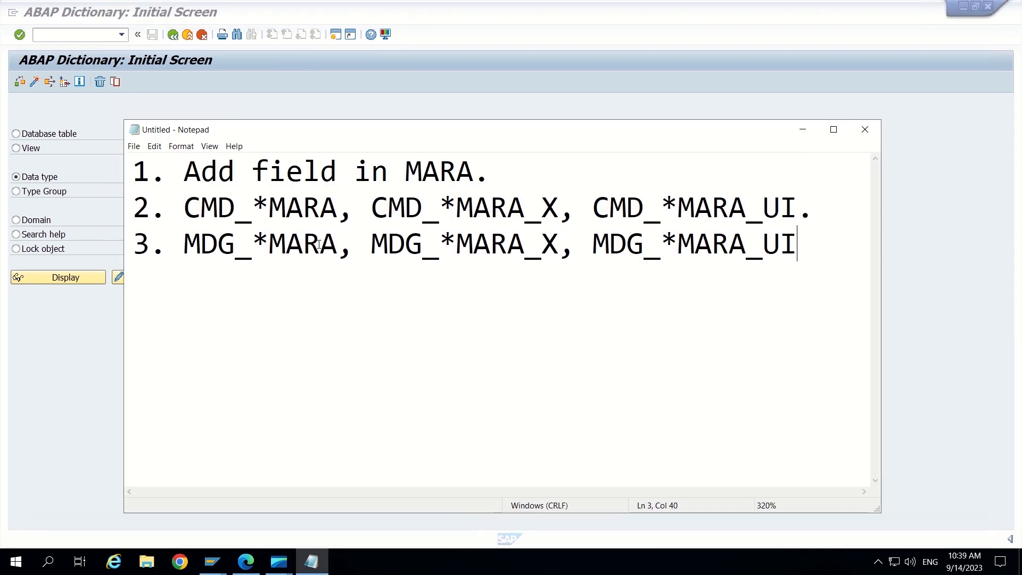
left_click_drag(335, 240, 186, 245)
key("ctrl+c")
key("alt+Tab")
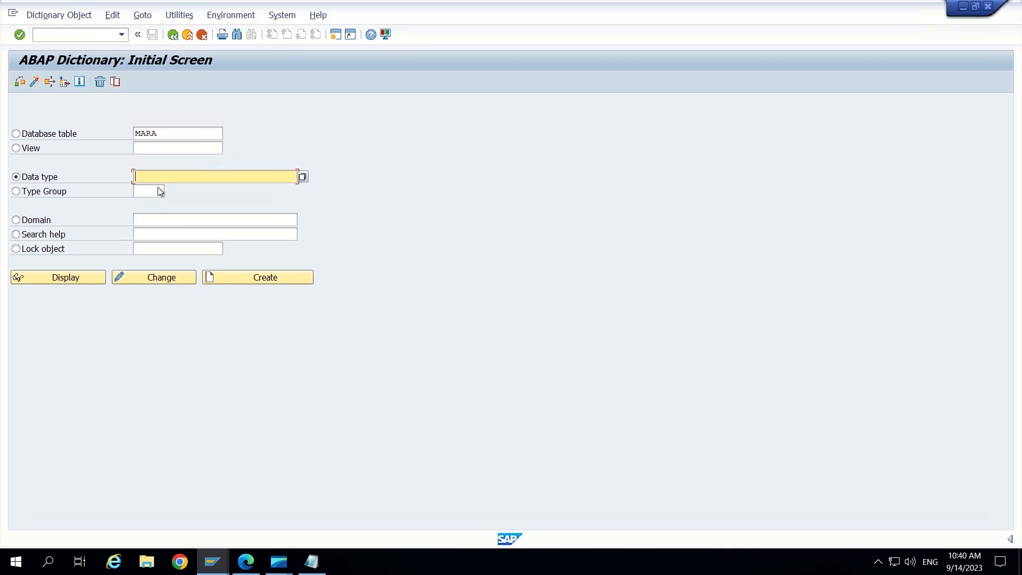
key("ctrl+v")
left_click(302, 179)
left_click(180, 216)
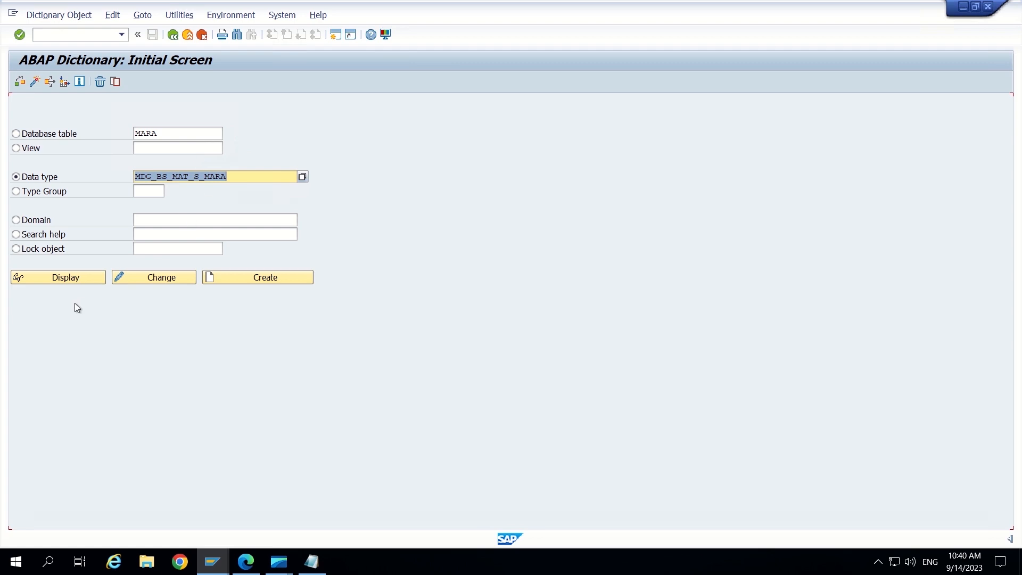
left_click(72, 274)
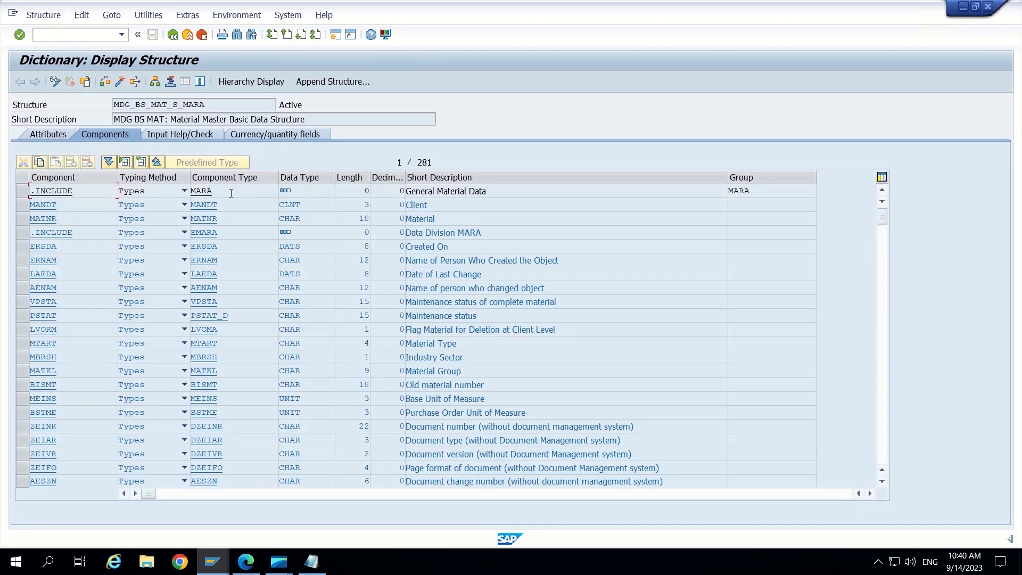
- Check the MARA and EMARA includes and the ZZEXTNUM component in MDG_BS_MAT_S_MARA, and return to the initial screen
left_click_drag(231, 193, 191, 195)
left_click_drag(225, 233, 181, 228)
left_click(875, 245)
left_click_drag(885, 218, 874, 442)
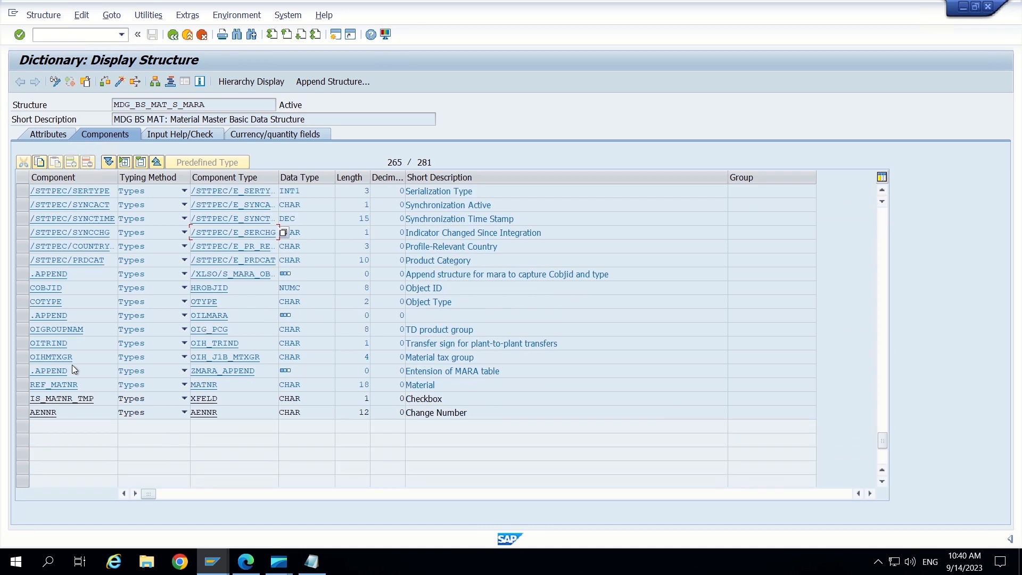
scroll(73, 356, "up", 5)
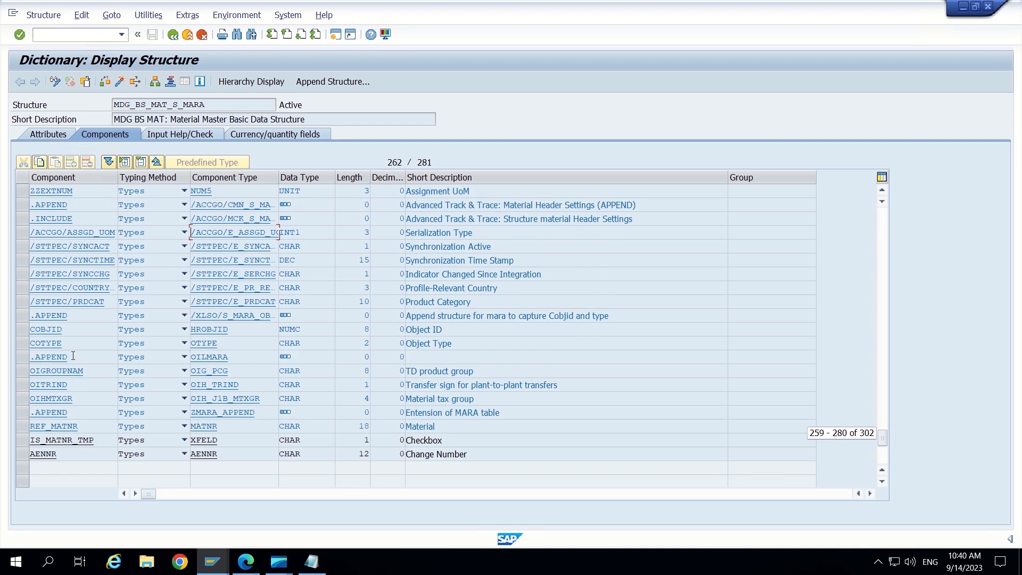
left_click_drag(73, 316, 17, 315)
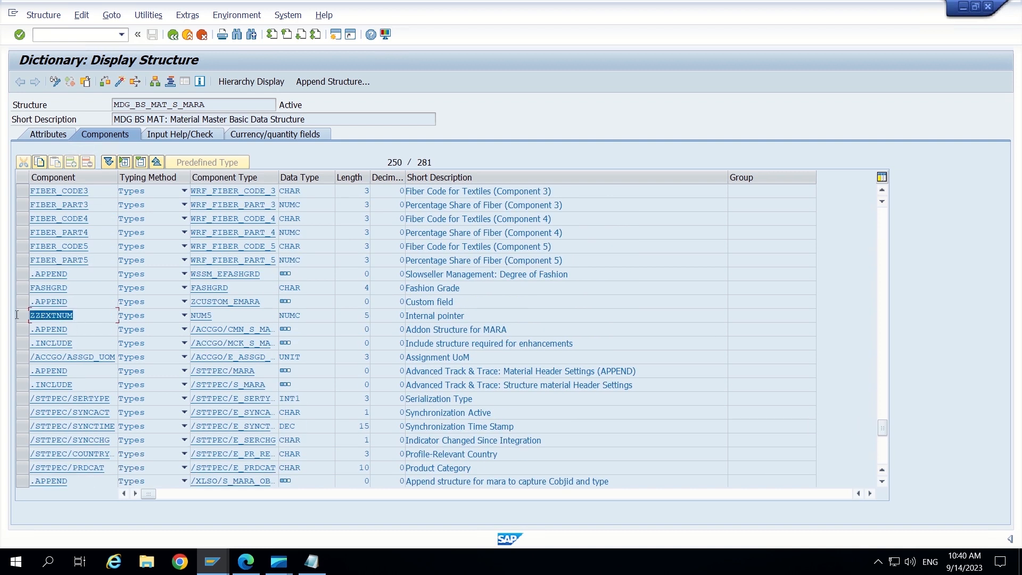
left_click(5, 314)
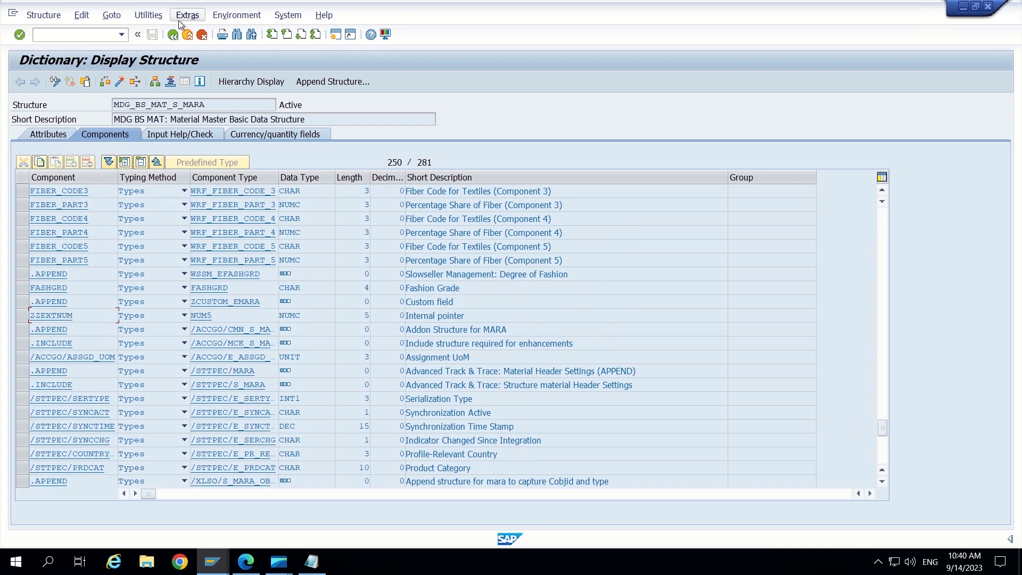
left_click(174, 35)
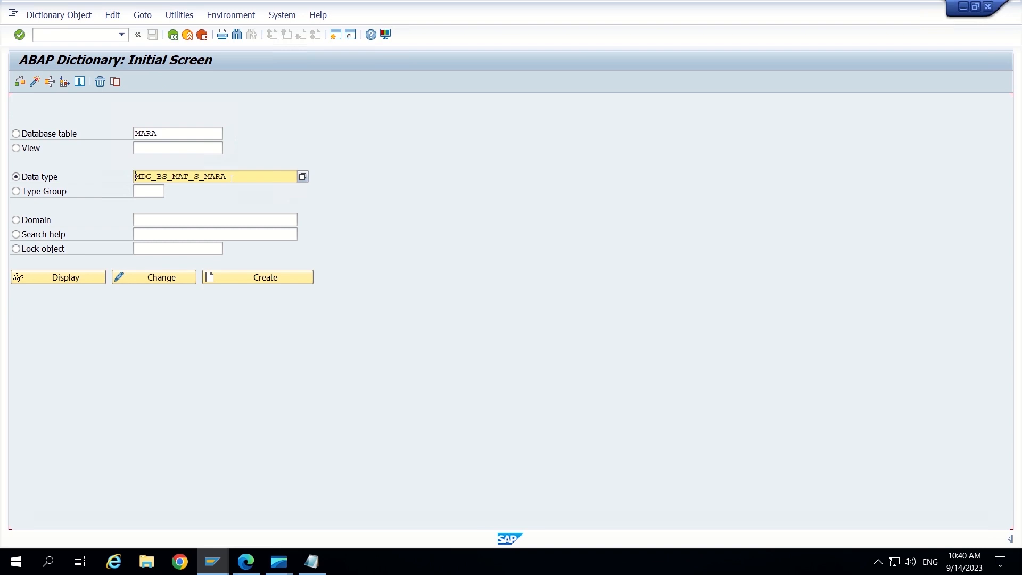
- Change the data type name to CMD_BS_MAT_S_MARA, display its components, and return to the initial screen
left_click(152, 176)
key("BackSpace")
key("BackSpace")
key("BackSpace")
type("CMD")
left_click(70, 276)
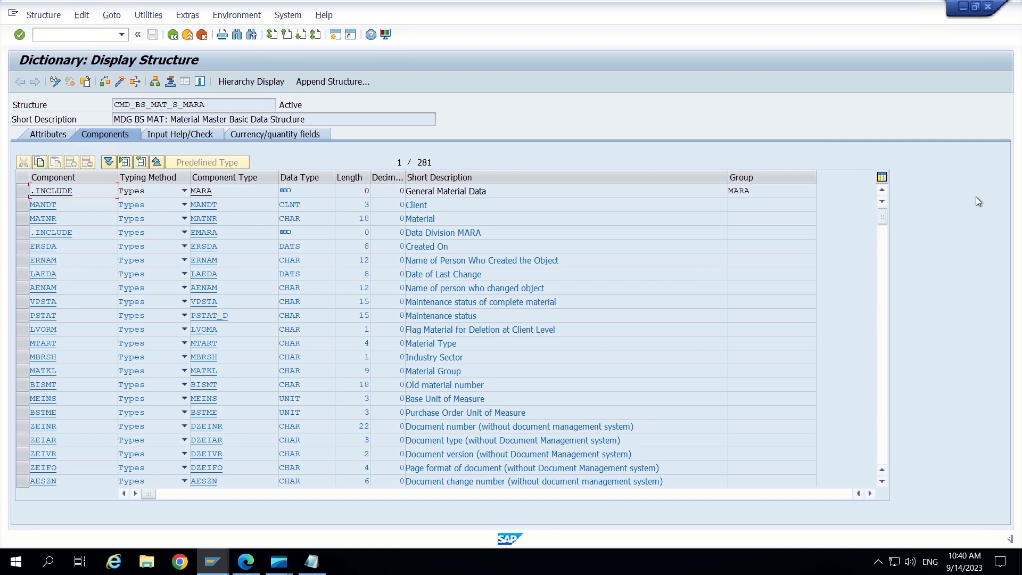
left_click_drag(883, 221, 881, 275)
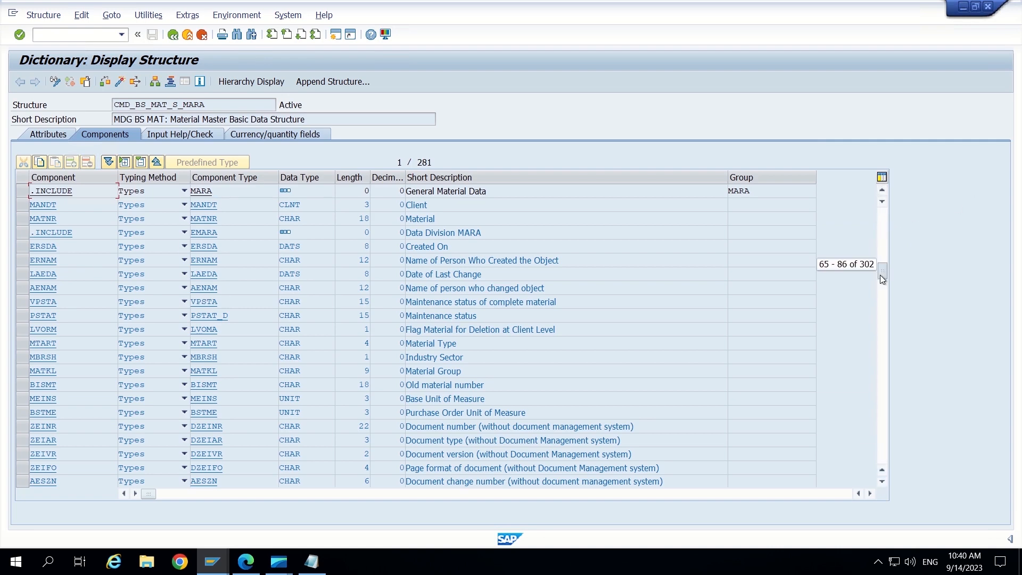
left_click(172, 35)
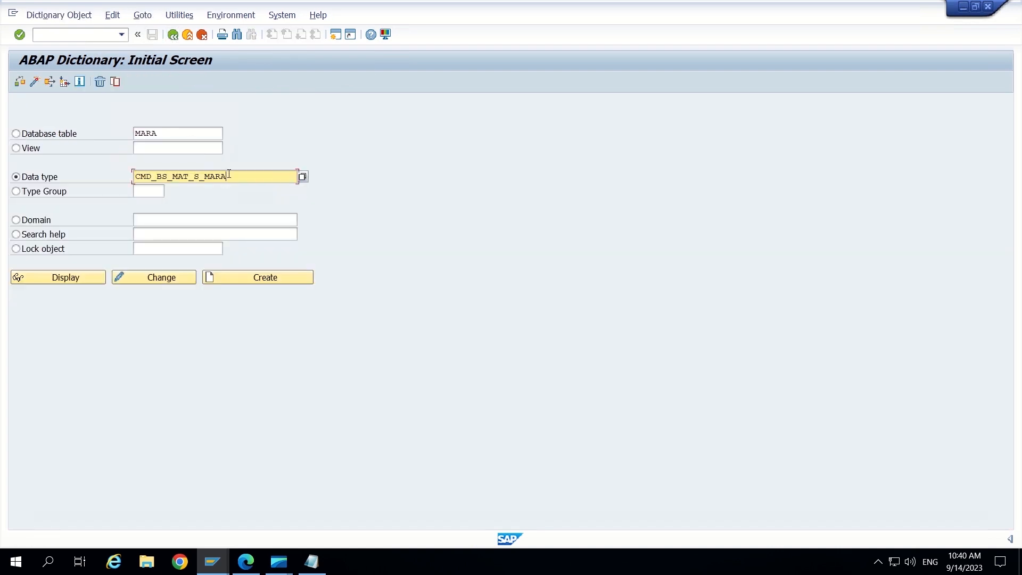
- Set the data type to MDG_BS_MAT_S_MARA_X and display that structure
key("BackSpace")
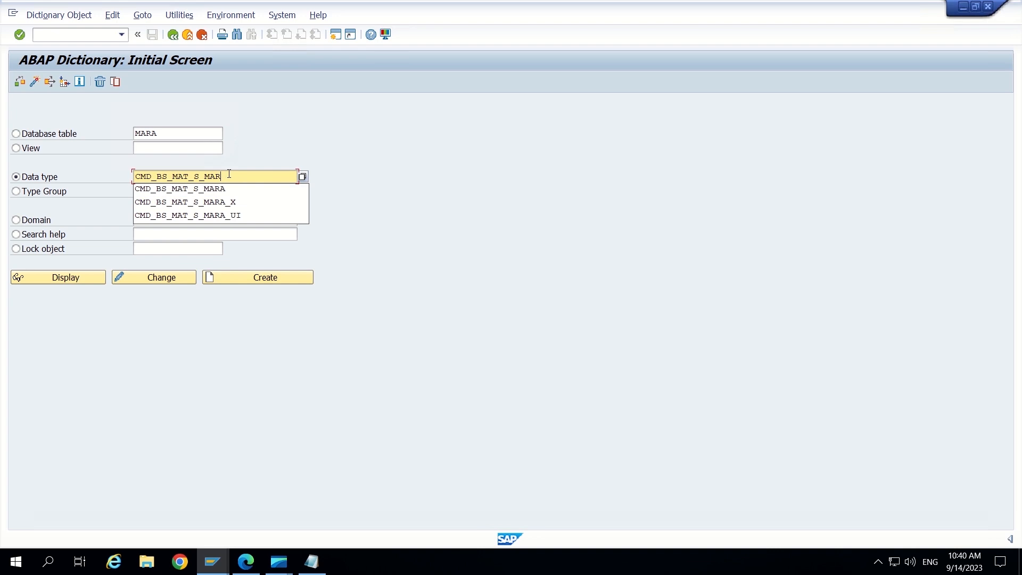
type("A_X")
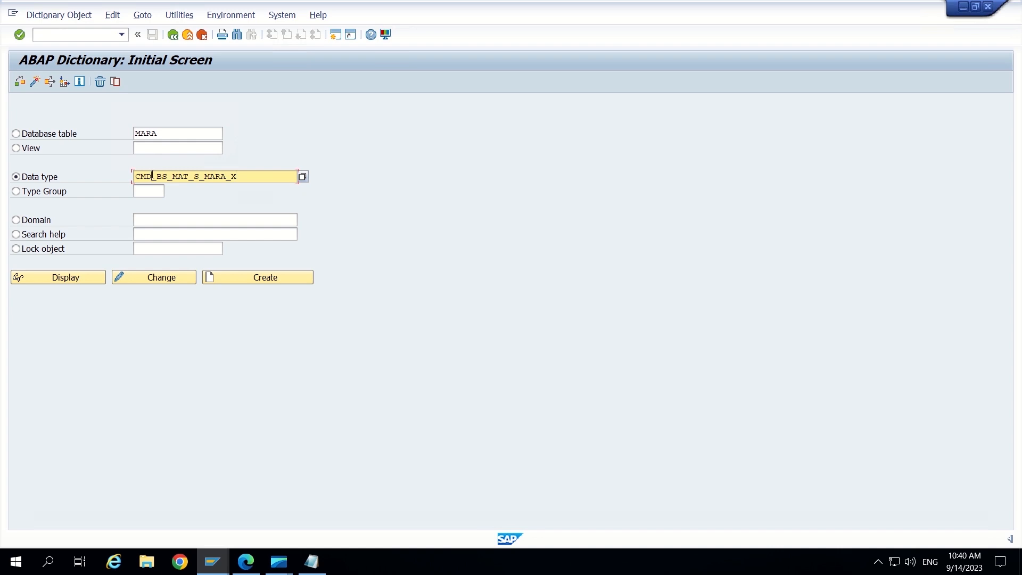
key("BackSpace")
key("BackSpace")
key("BackSpace")
type("MDG")
left_click(69, 280)
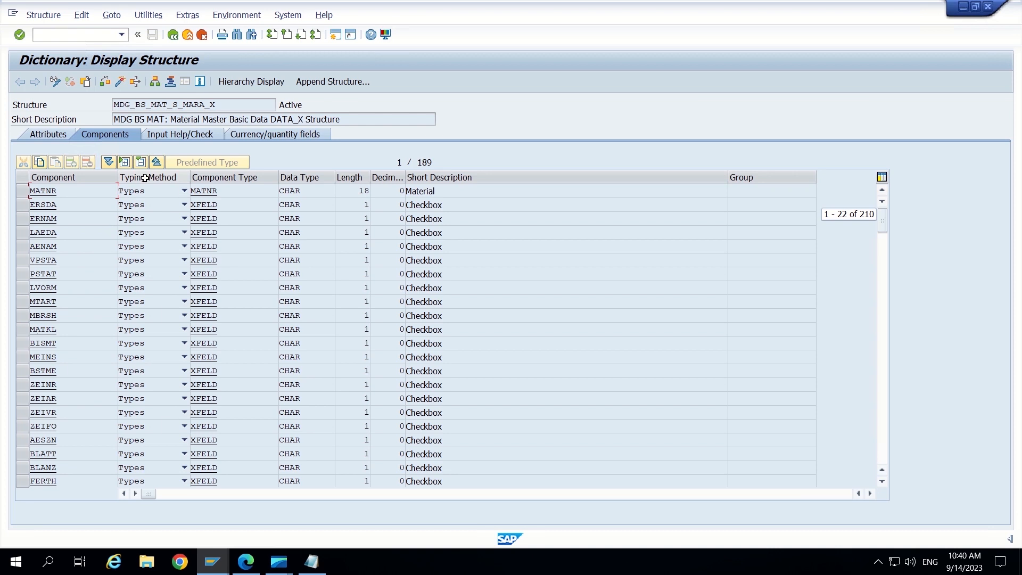
- Create append structure ZCUSTOM_FIELD_X for MDG_BS_MAT_S_MARA_X with the short description "Custom field X"
left_click(321, 82)
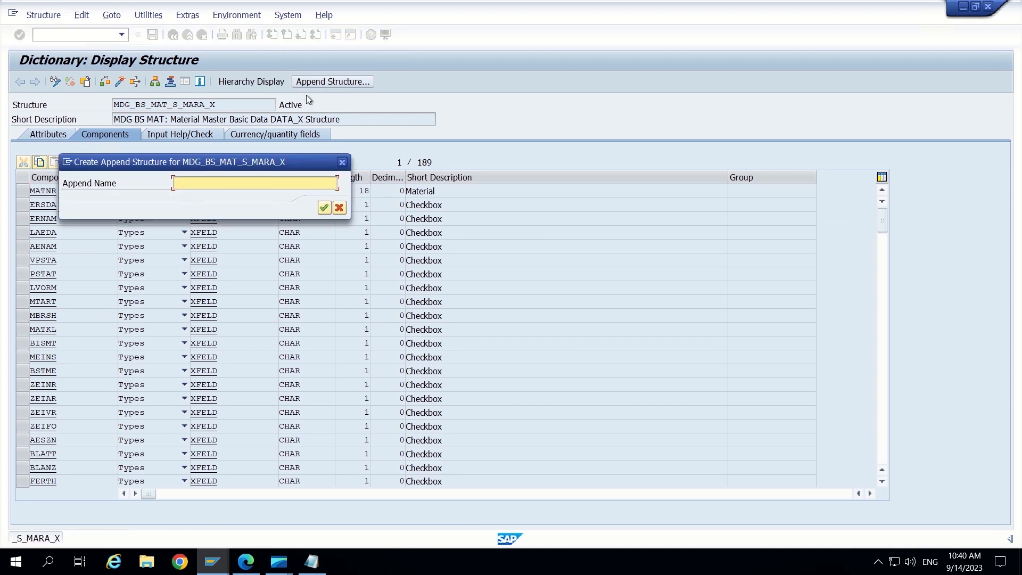
left_click(238, 184)
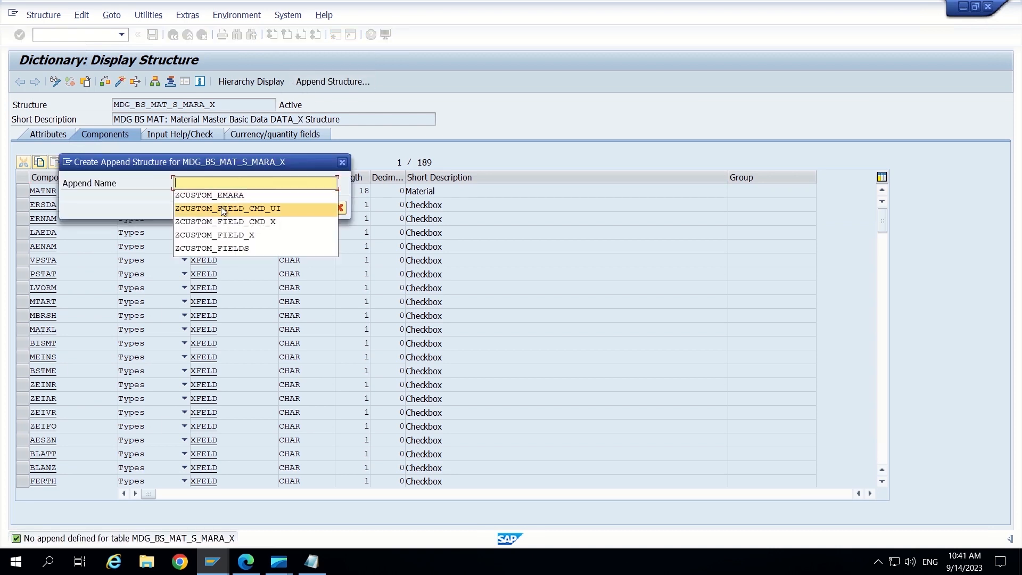
left_click(219, 236)
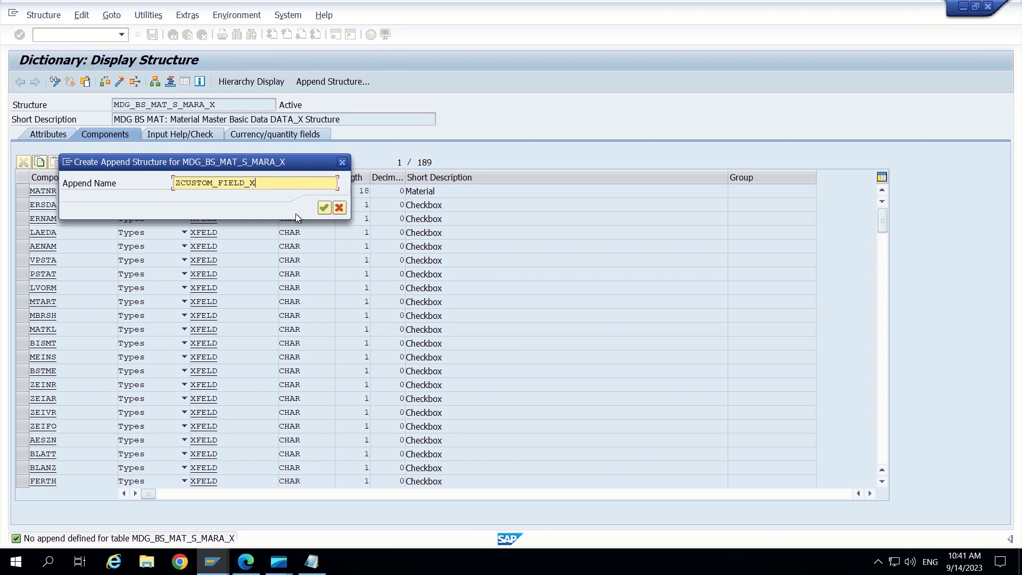
left_click(325, 208)
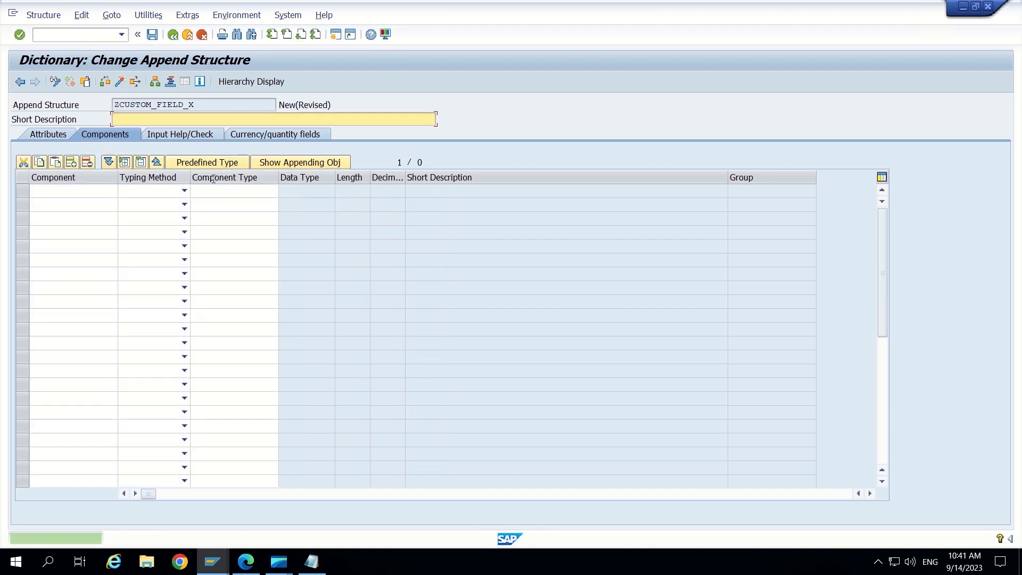
type("Custom ")
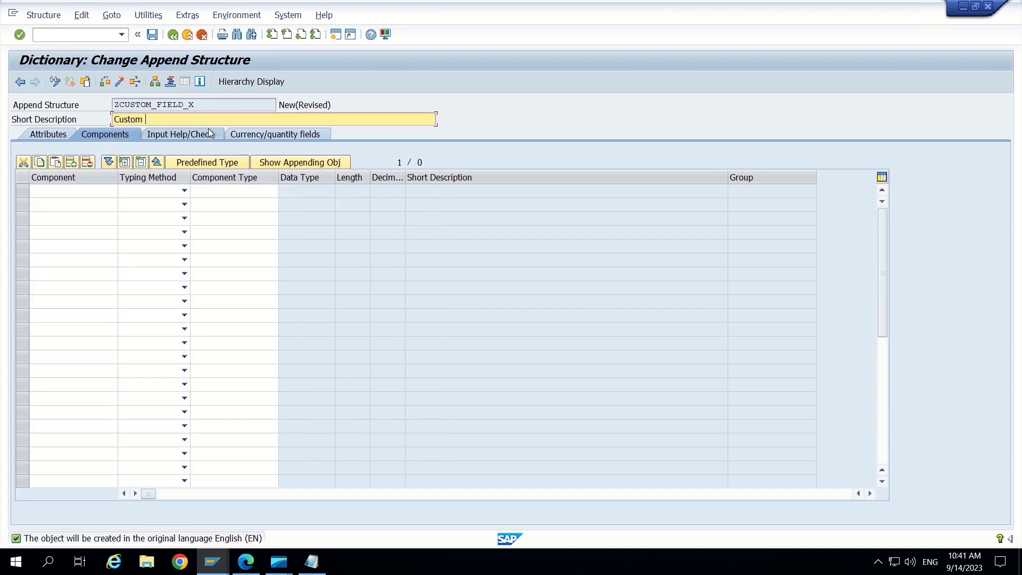
type("field X")
- Add component ZZEXTNUM to the append structure with typing method Types and component type XFELD
left_click(70, 191)
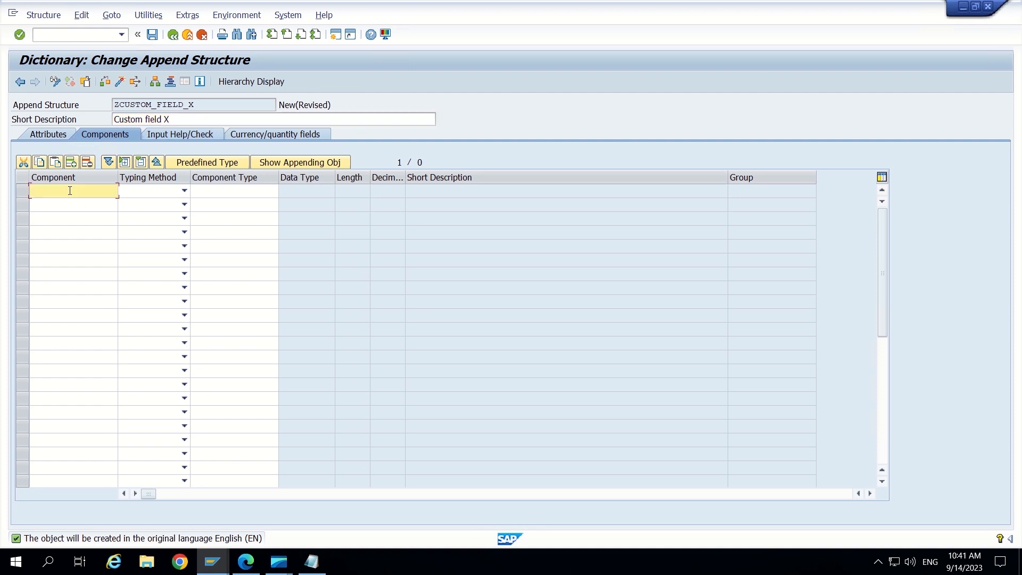
type("ZZ")
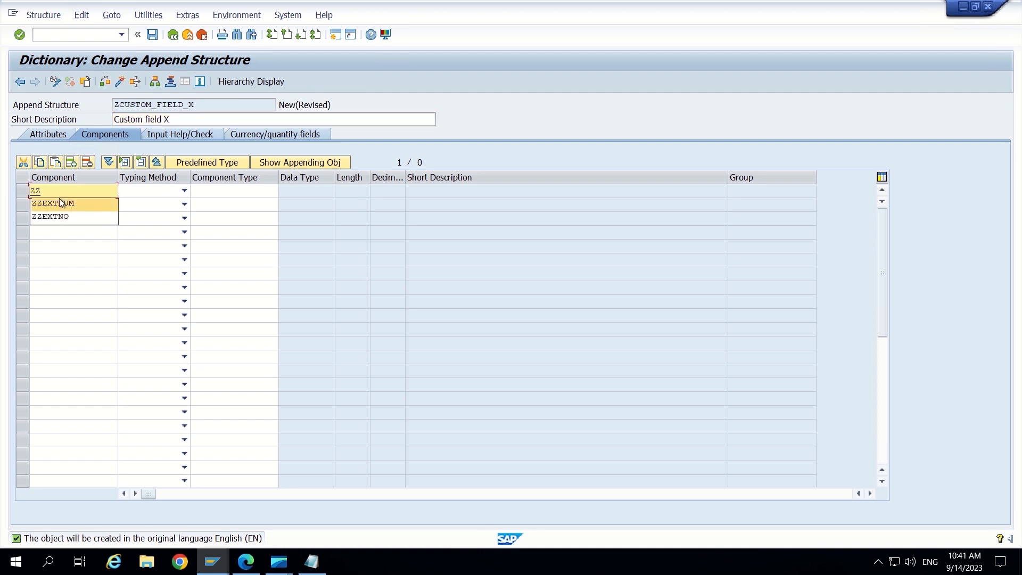
left_click(62, 203)
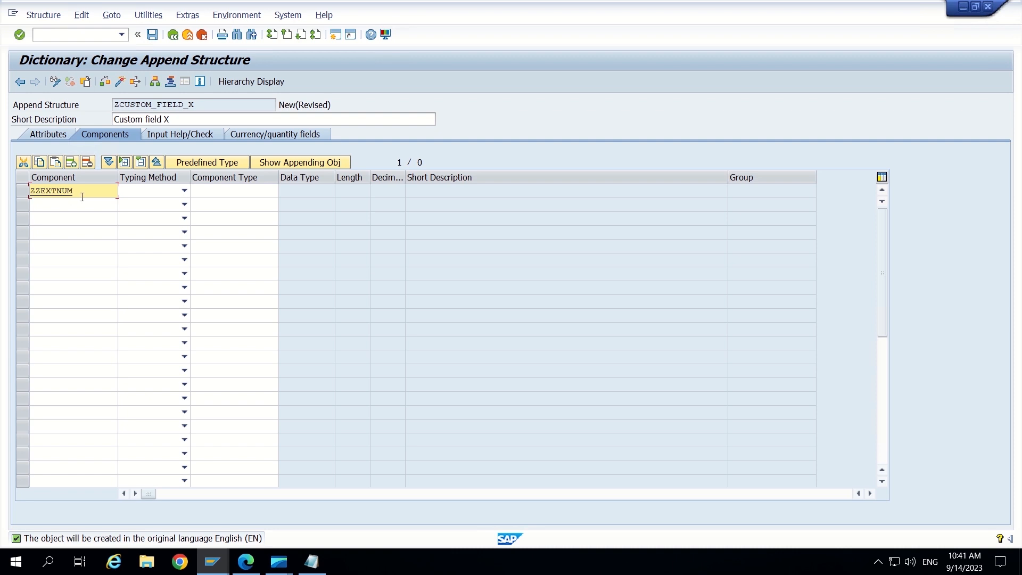
left_click(183, 192)
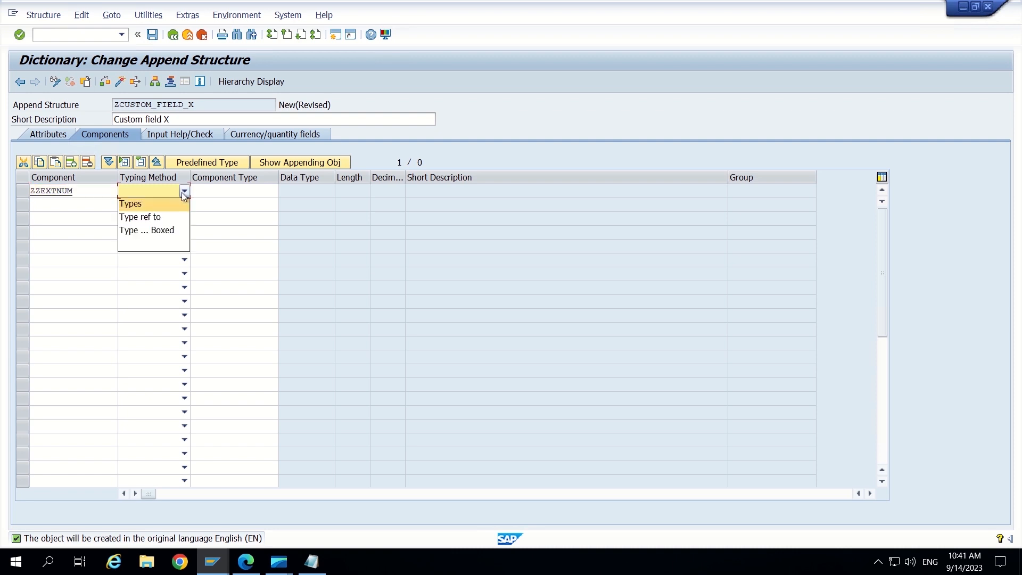
left_click(147, 207)
left_click(221, 195)
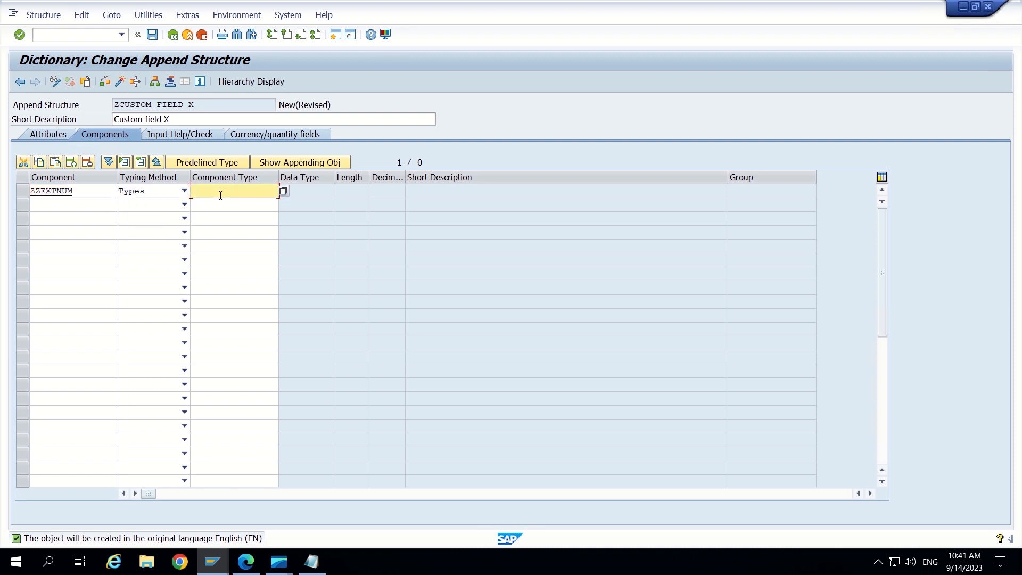
type("XFELD")
key("Return")
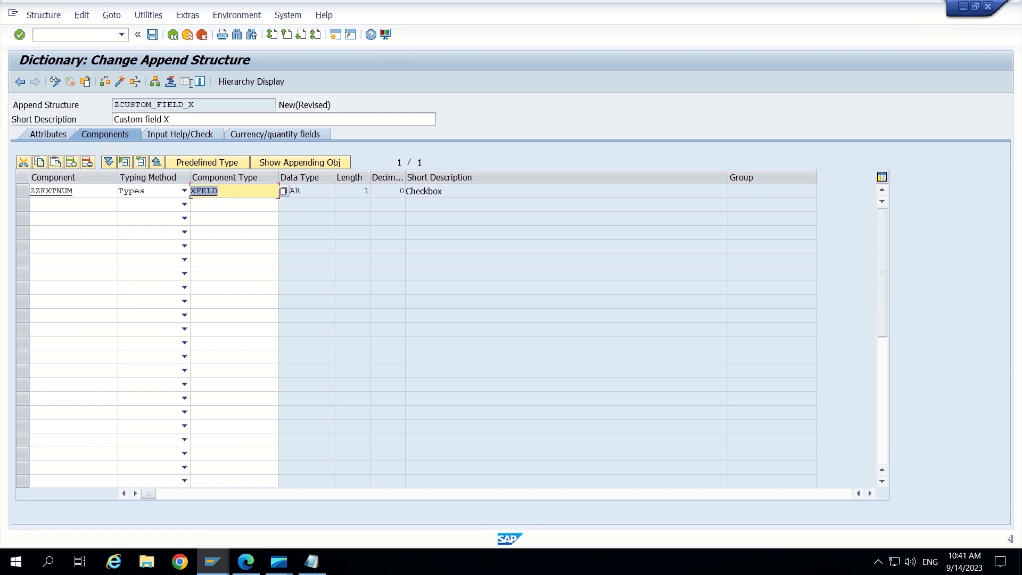
- Save ZCUSTOM_FIELD_X as a local object, activate it without displaying the activation log, and return to MDG_BS_MAT_S_MARA_X
left_click(153, 34)
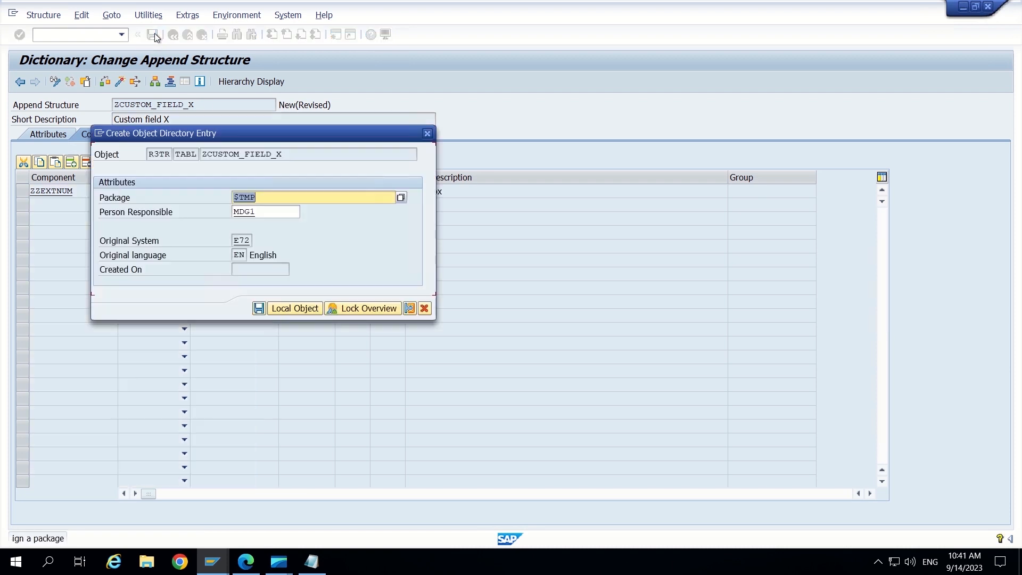
left_click(286, 312)
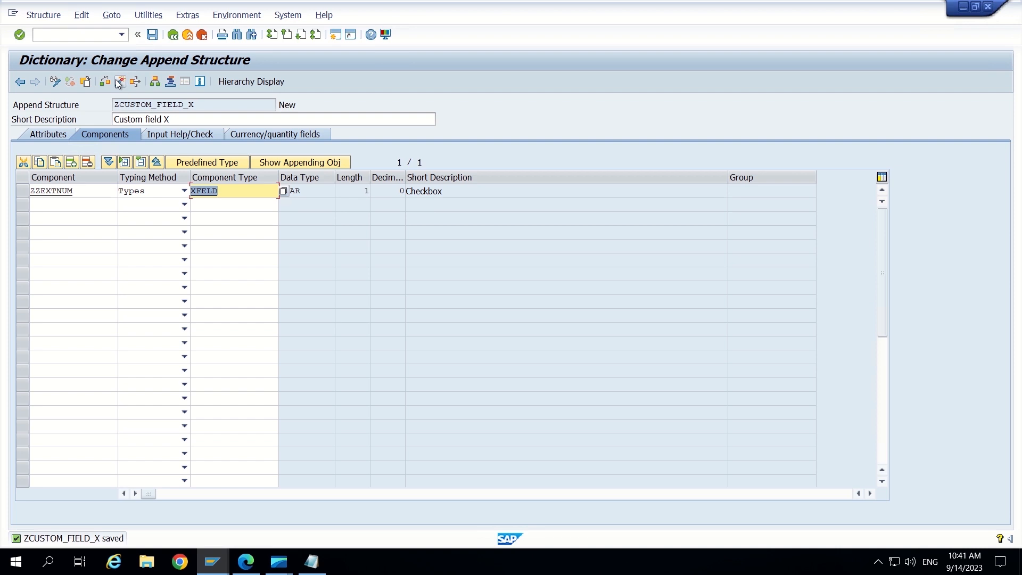
left_click(120, 82)
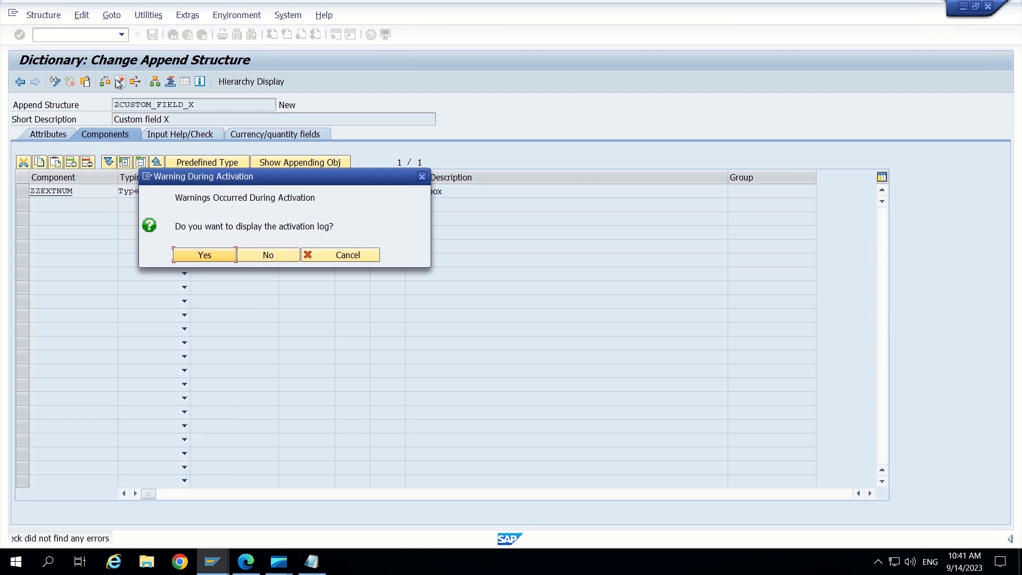
left_click(263, 255)
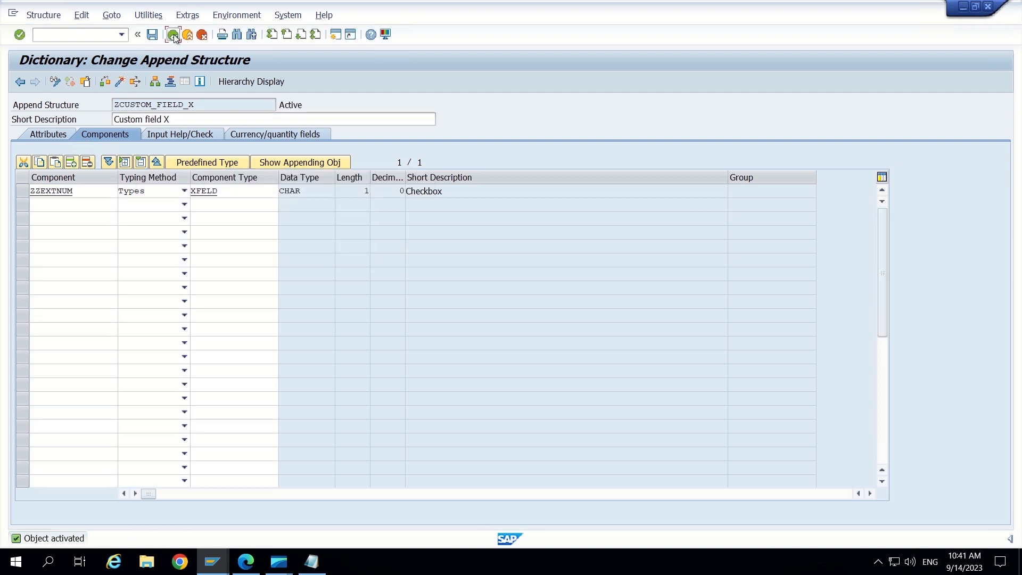
left_click(173, 35)
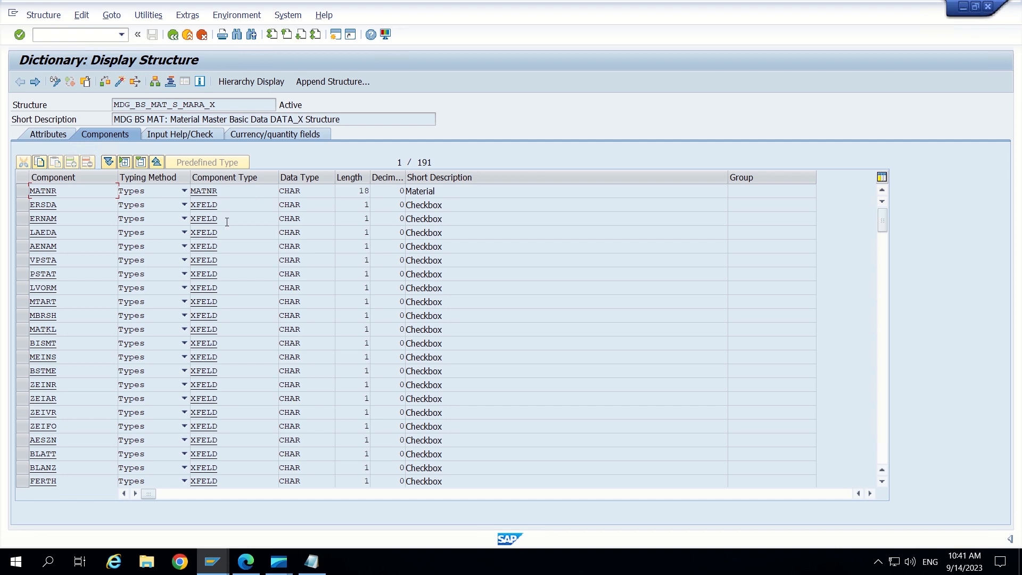
- Return to the dictionary's initial screen, set the data type to MDG_BS_MAT_S_MARA_UI, and display that structure
left_click(174, 35)
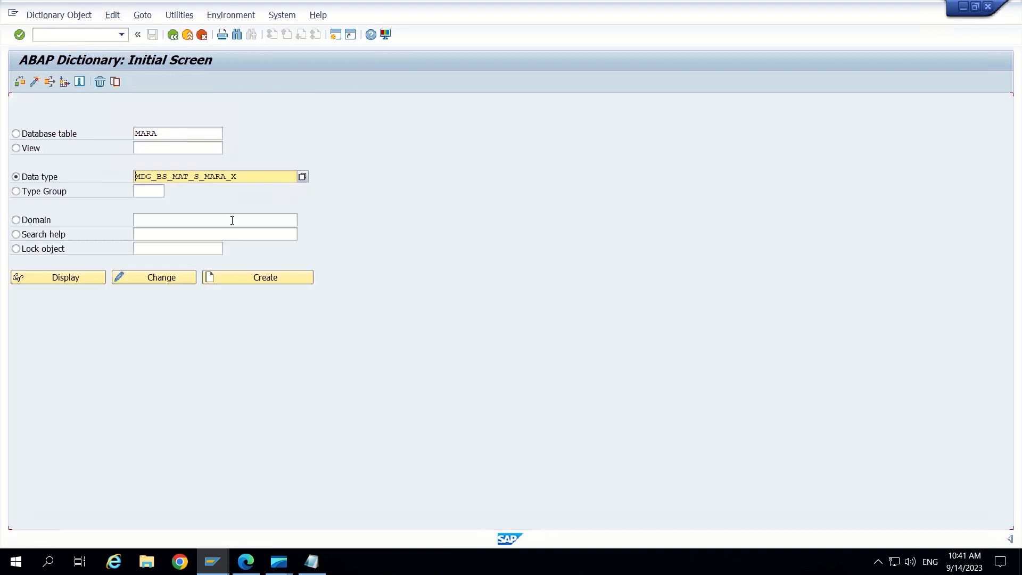
key("BackSpace")
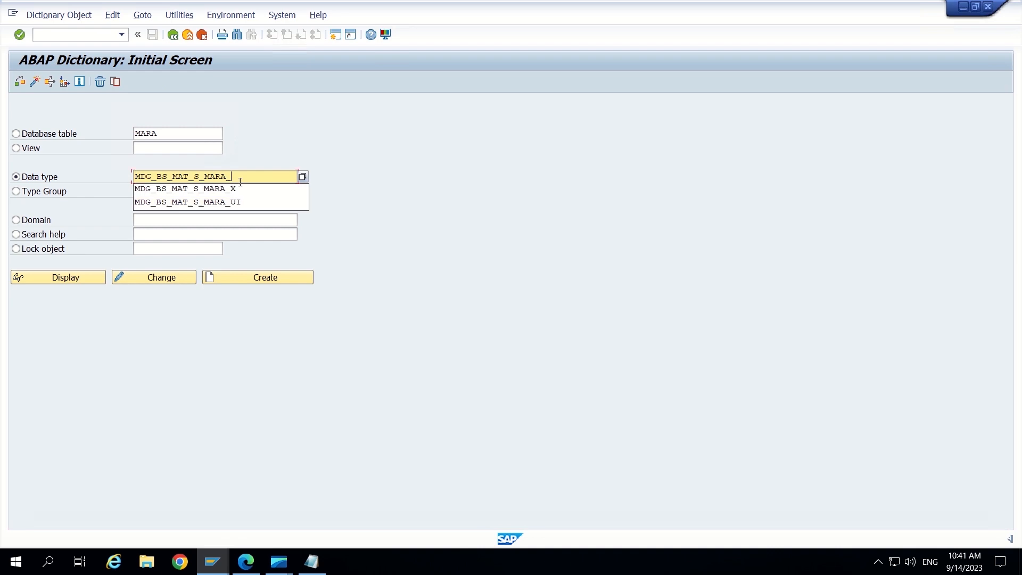
type("UI")
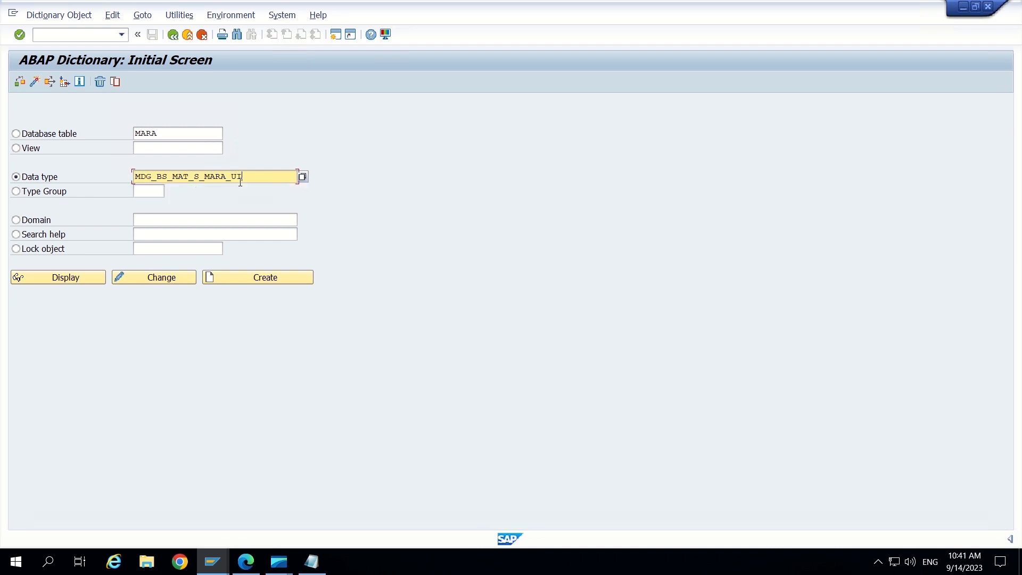
left_click(83, 277)
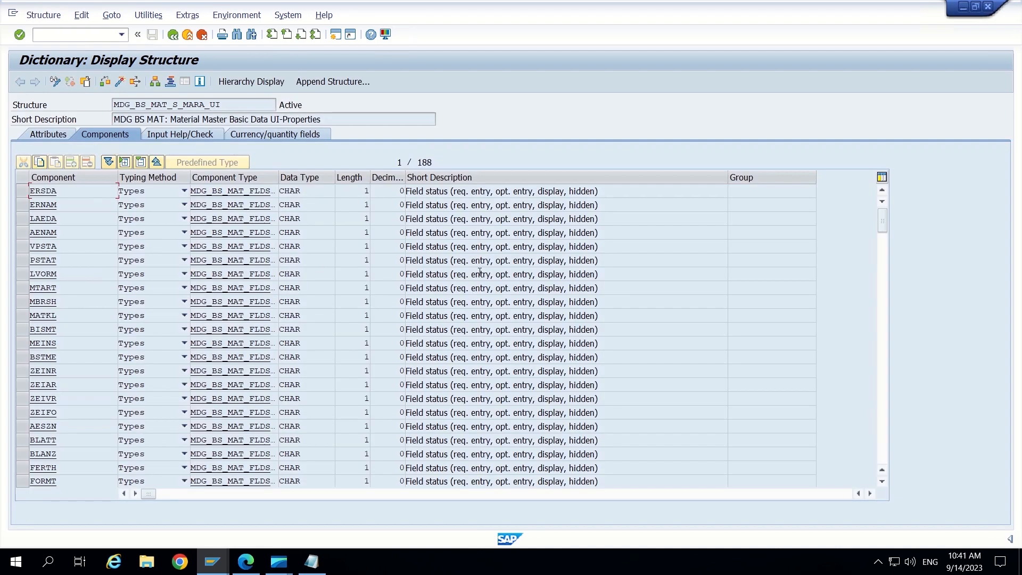
- Create append structure ZCUSTOM_FIELD_UI for MDG_BS_MAT_S_MARA_UI
left_click_drag(883, 219, 883, 436)
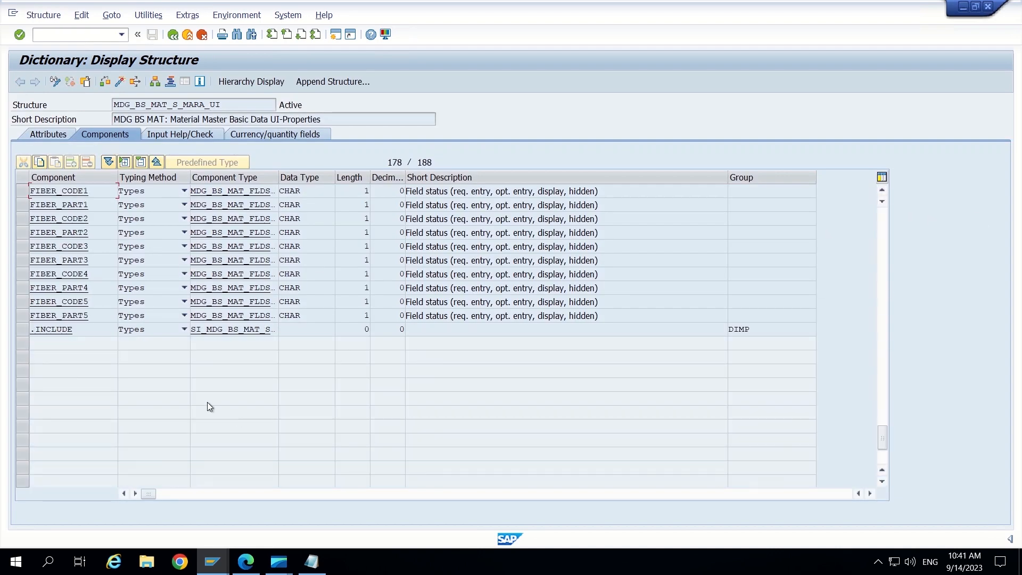
scroll(174, 376, "up", 1)
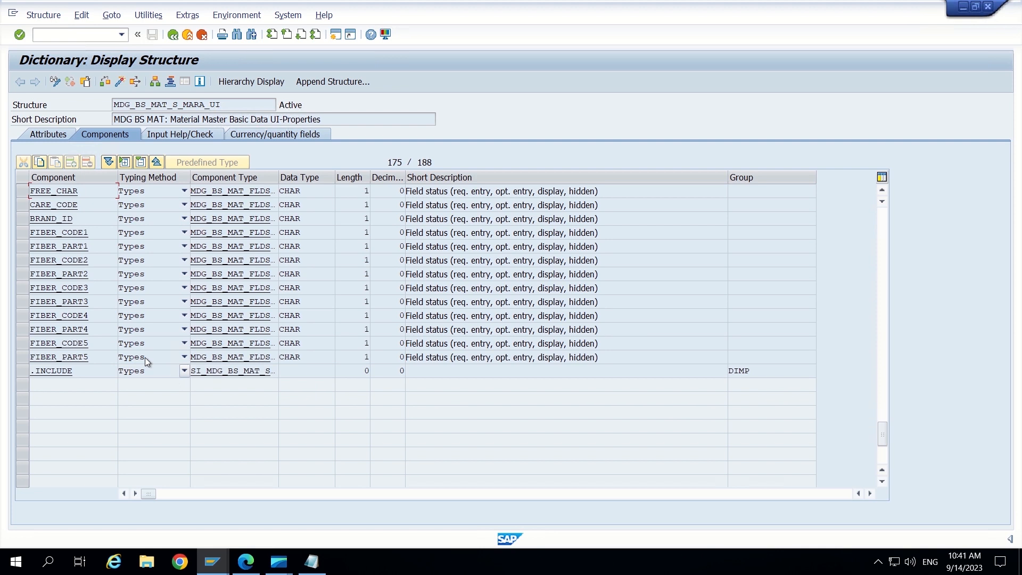
left_click(310, 82)
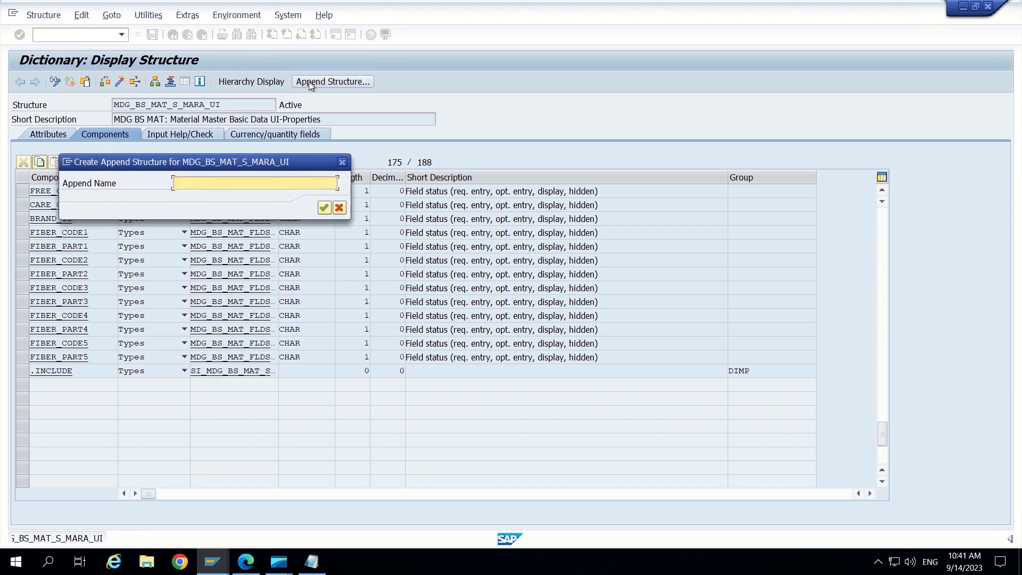
key("BackSpace")
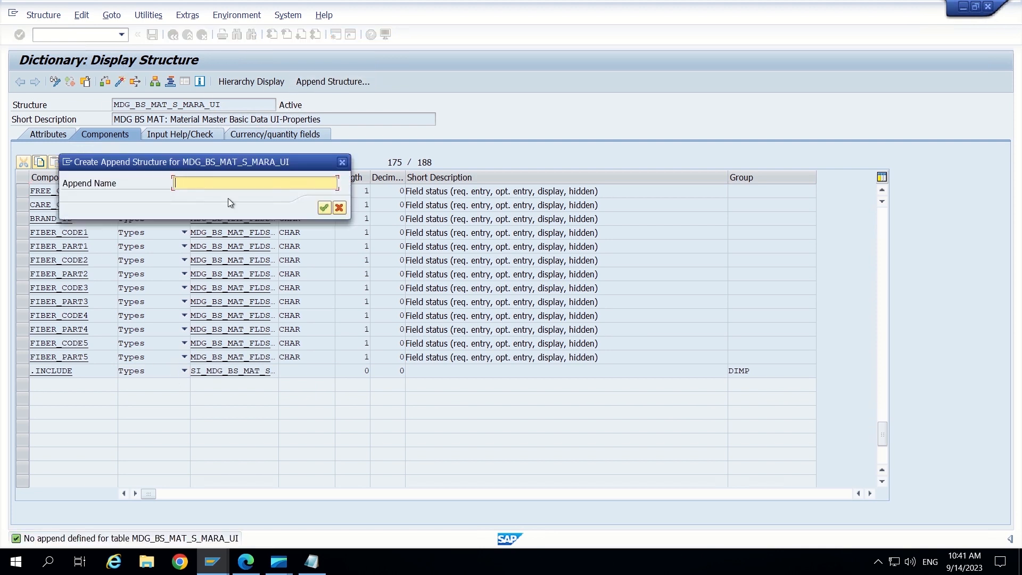
type("ZC")
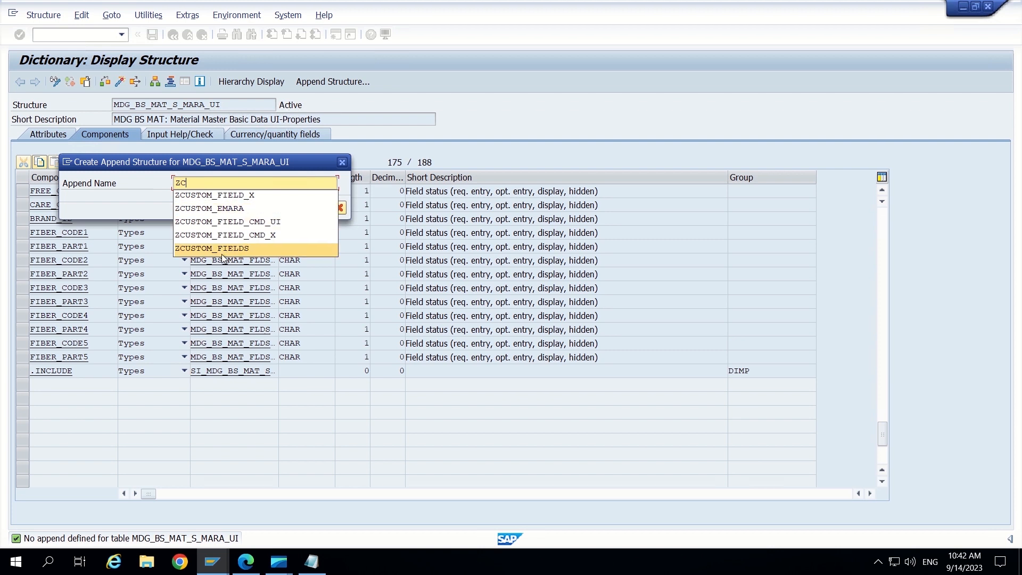
type("US")
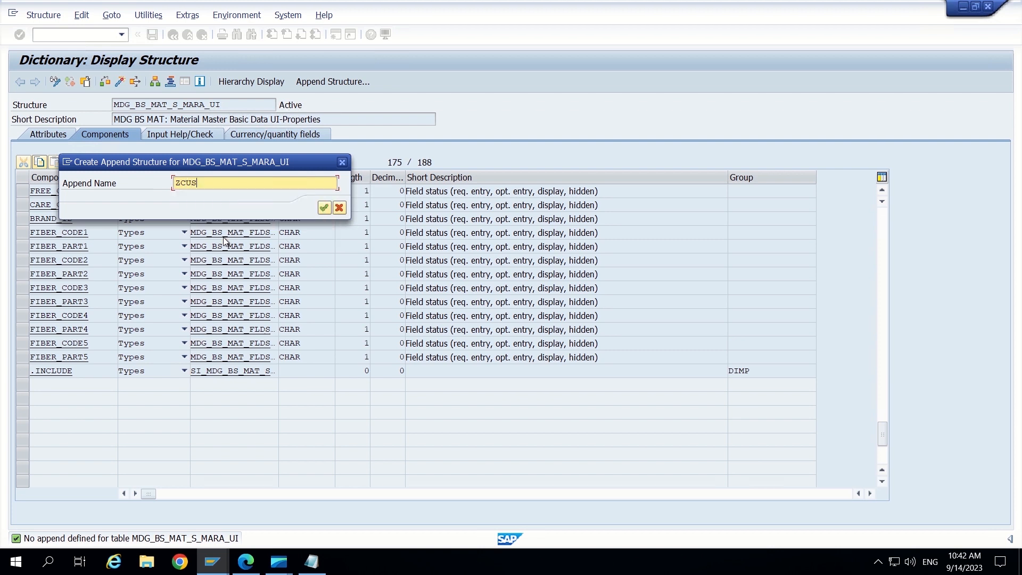
type("TOM_FIELD_UI")
left_click(324, 207)
- Add component ZZEXTNUM to the append structure with typing method Types and component type MDG_BS_MAT_FLDSTAT
left_click(102, 189)
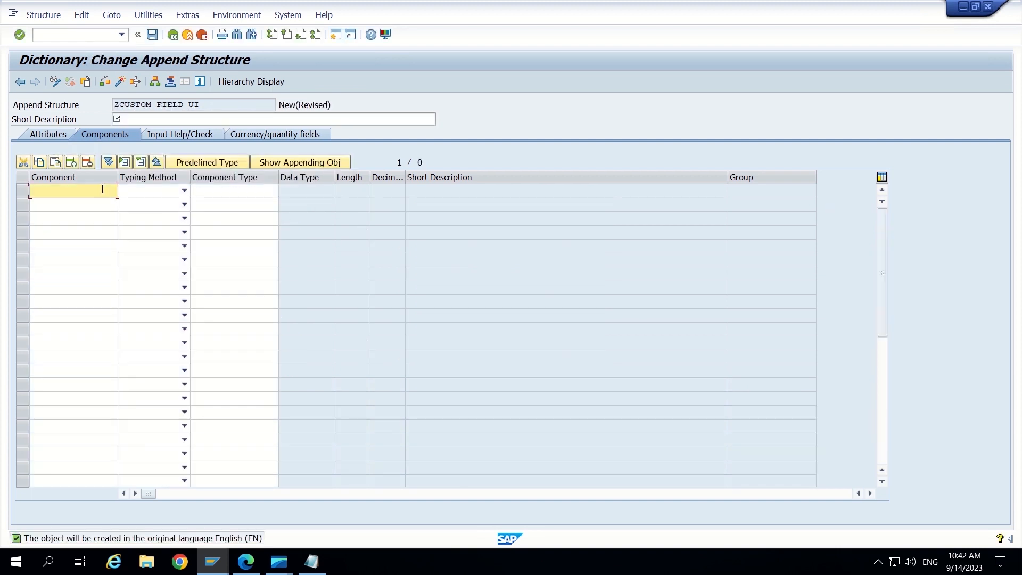
type("ZZ")
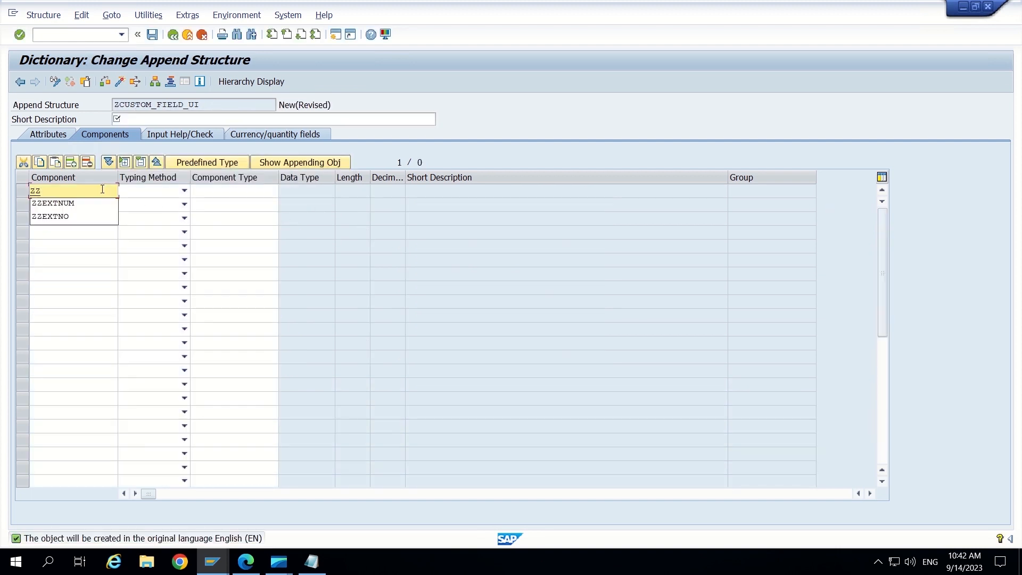
type("EXTNUM")
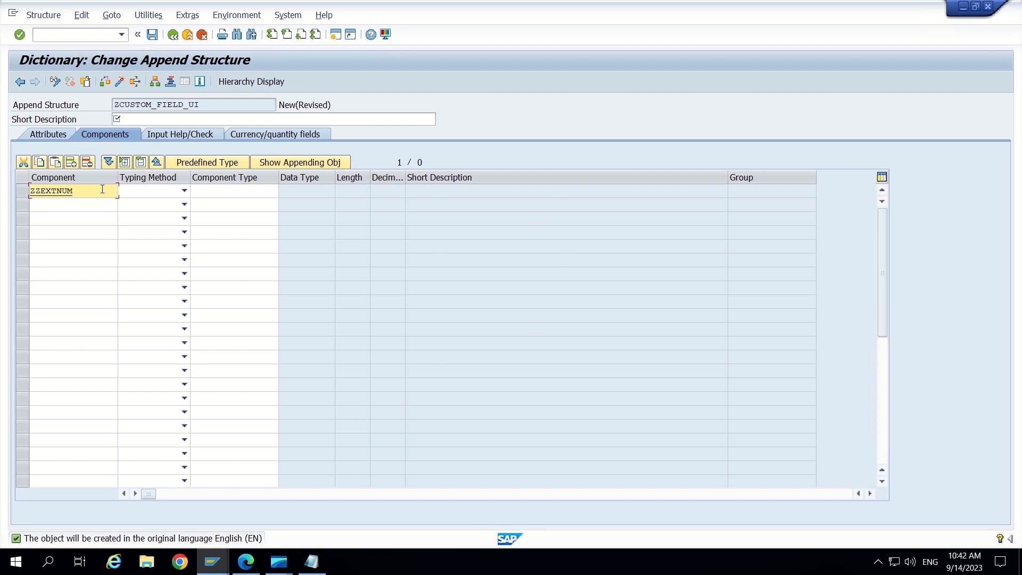
left_click(146, 189)
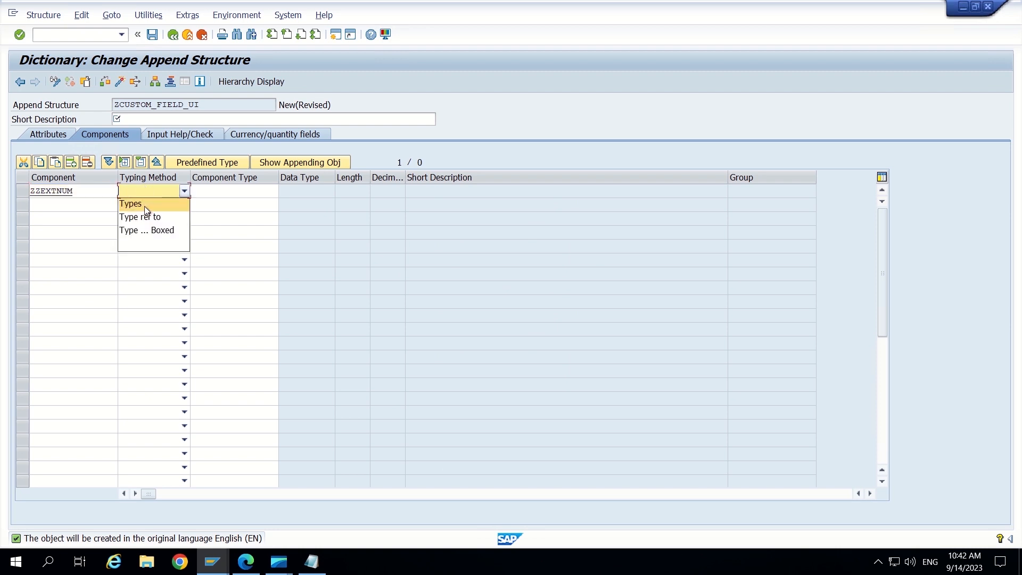
left_click(145, 205)
left_click(205, 191)
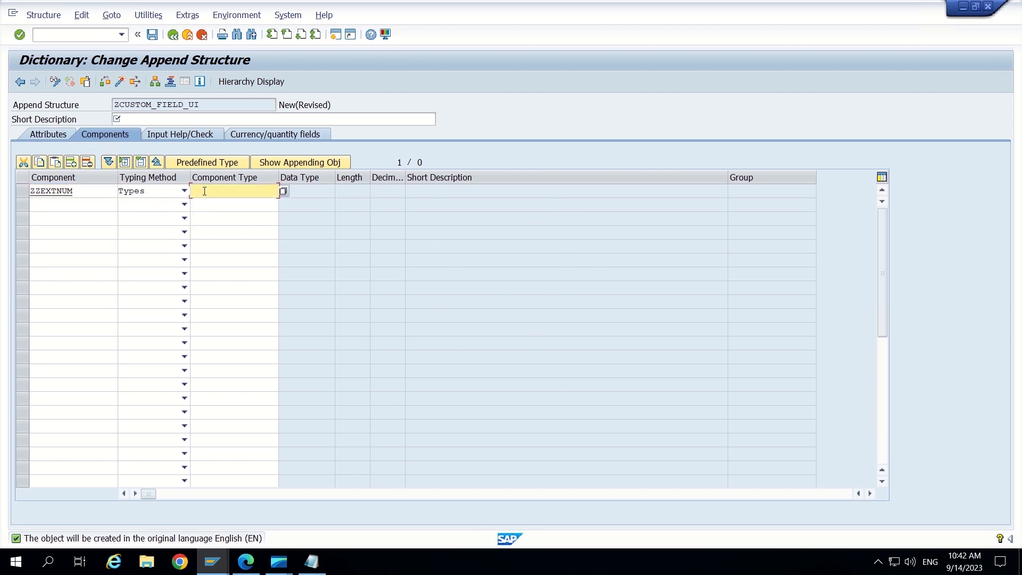
left_click(204, 191)
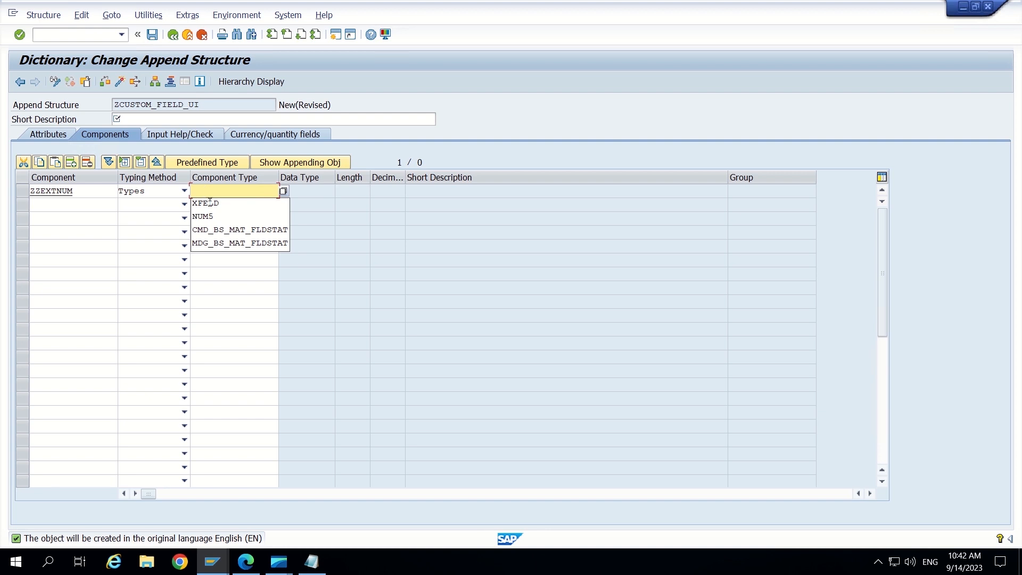
left_click(222, 242)
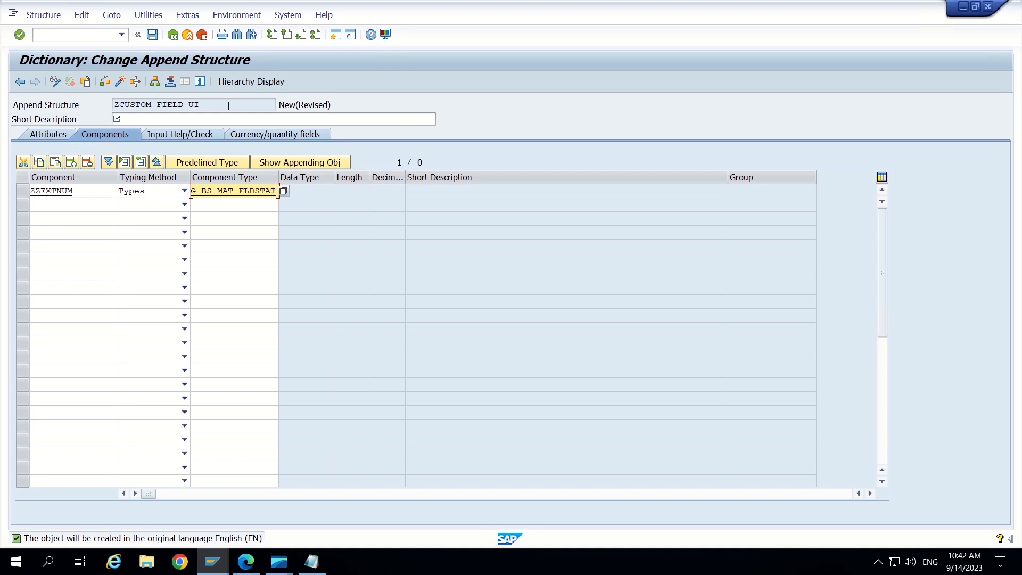
- Set the append structure's short description to "Custom field UI X"
left_click(145, 119)
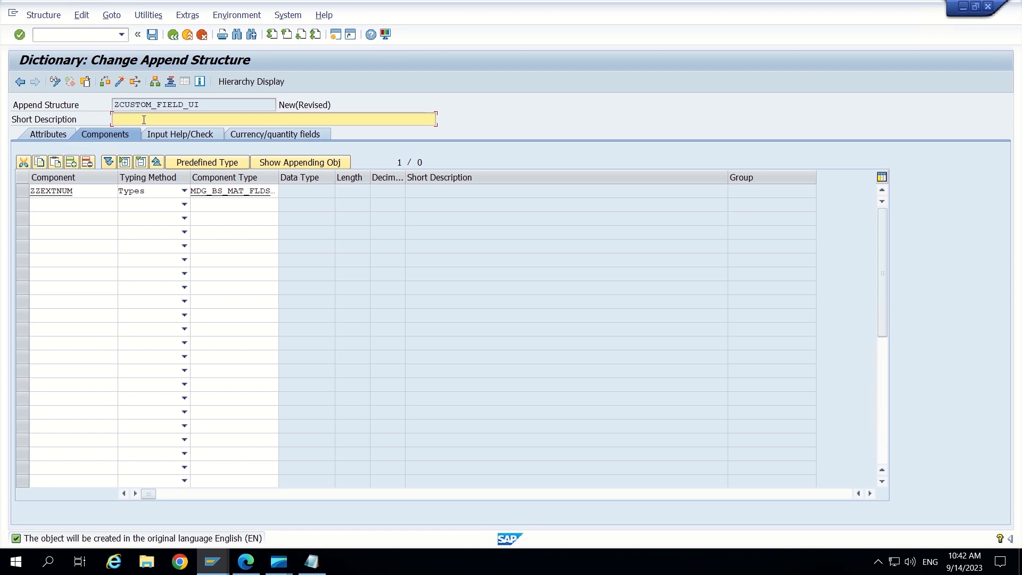
type("Custom field UI X")
key("Return")
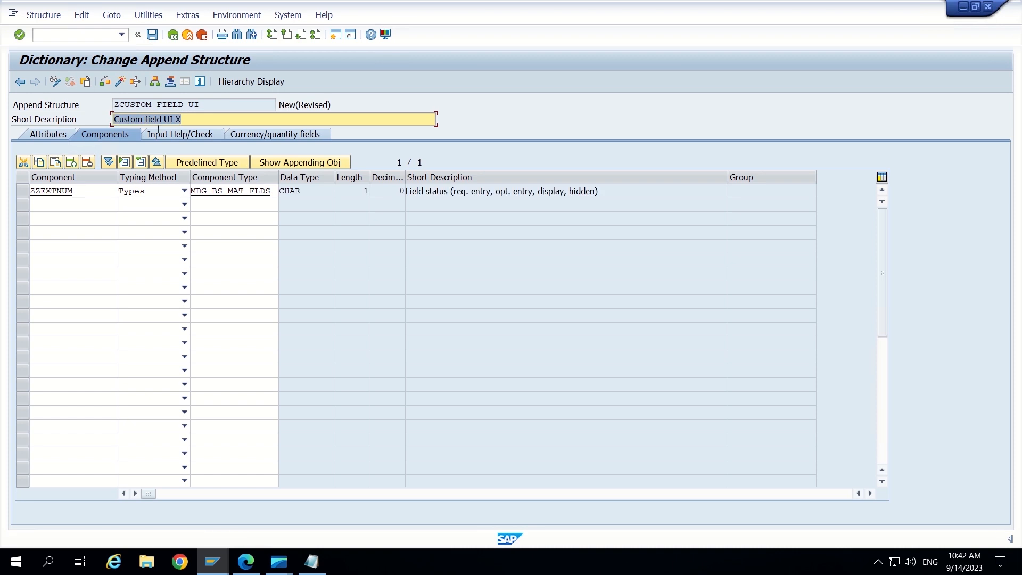
- Save ZCUSTOM_FIELD_UI as a local object, activate it, and return to MDG_BS_MAT_S_MARA_UI
left_click(152, 34)
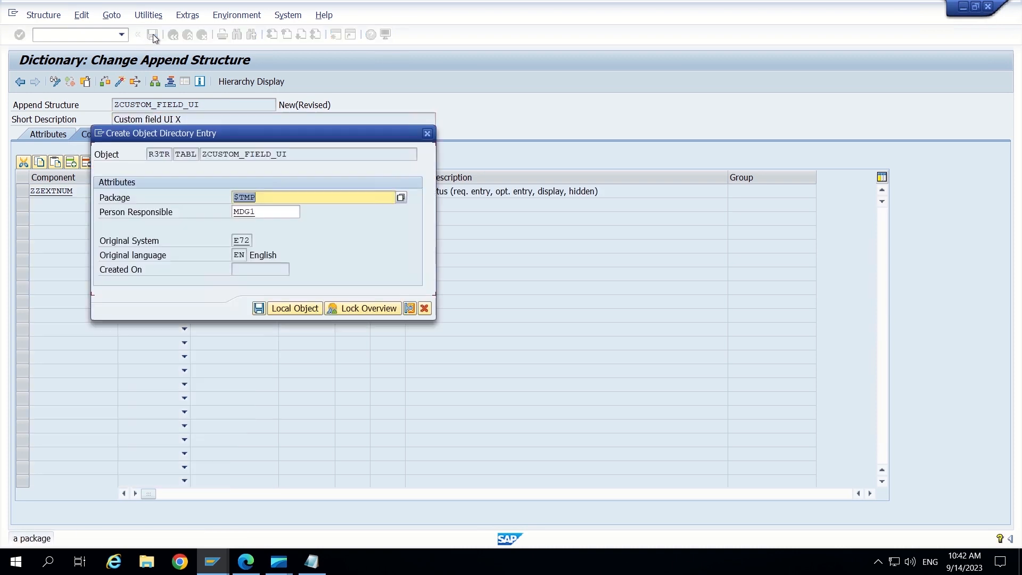
left_click(283, 306)
left_click(119, 83)
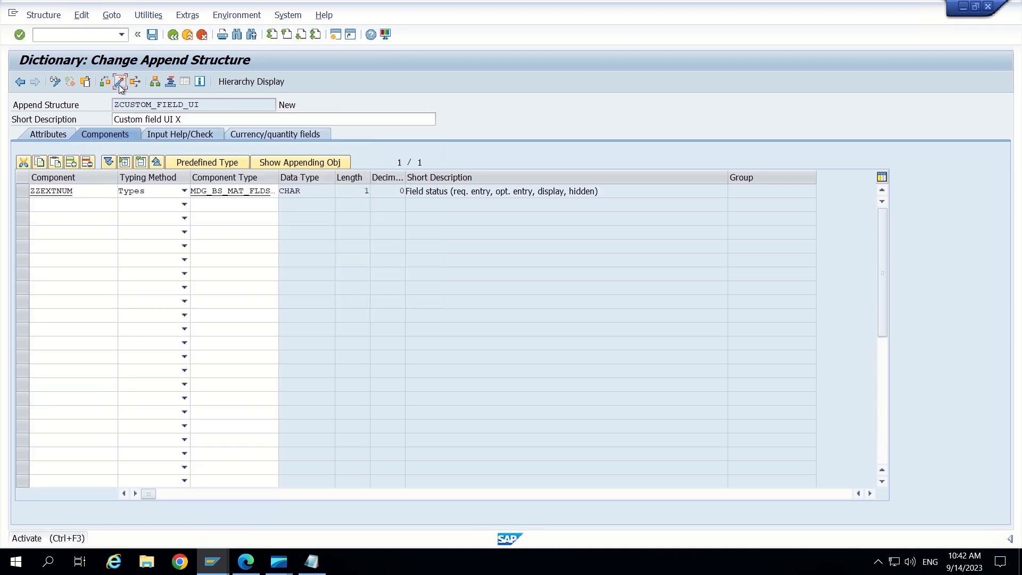
left_click(256, 254)
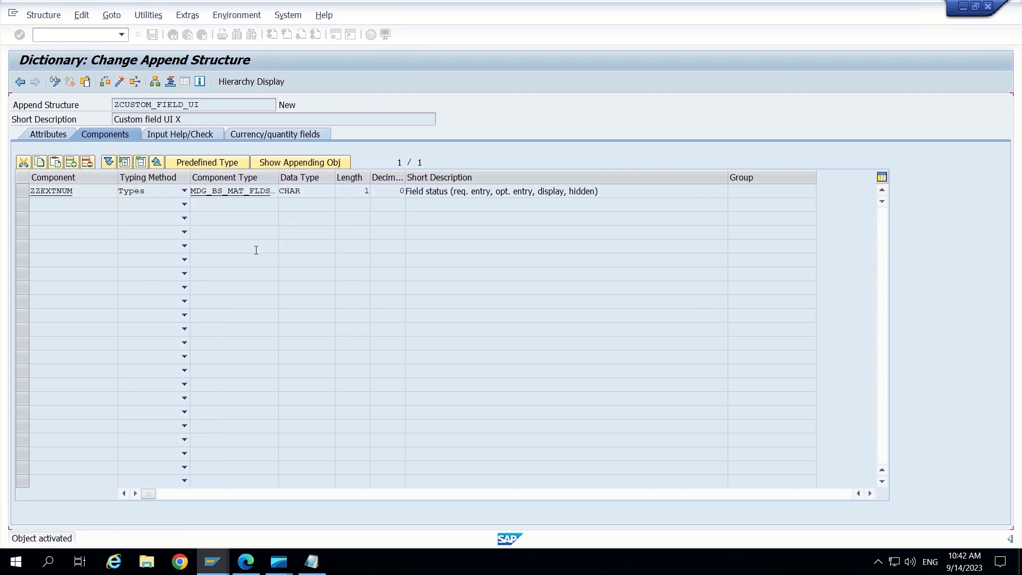
left_click(173, 35)
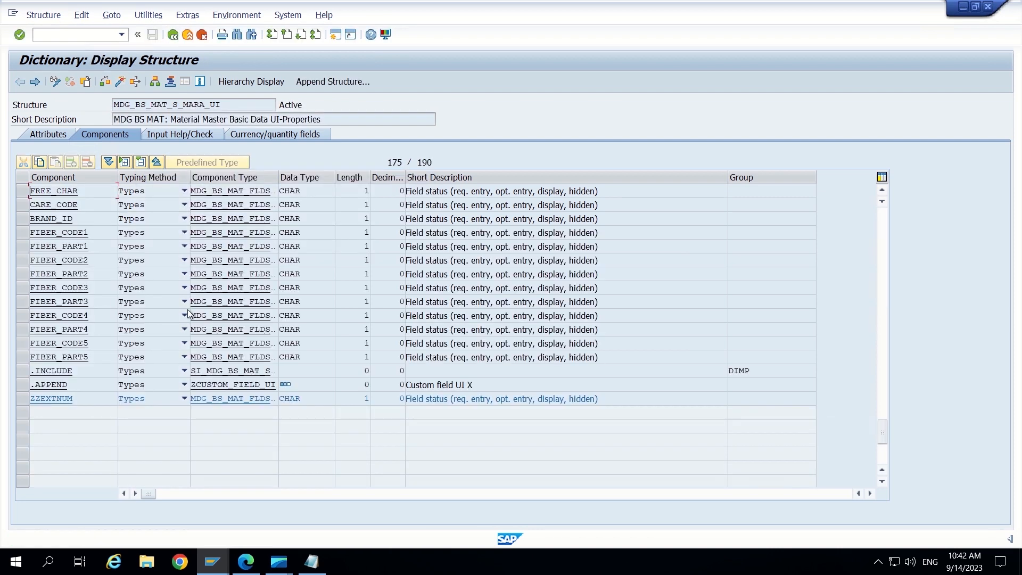
- Compare the component types of the existing fields in MDG_BS_MAT_S_MARA_UI with that of the appended ZZEXTNUM field
scroll(141, 336, "up", 3)
scroll(140, 335, "up", 11)
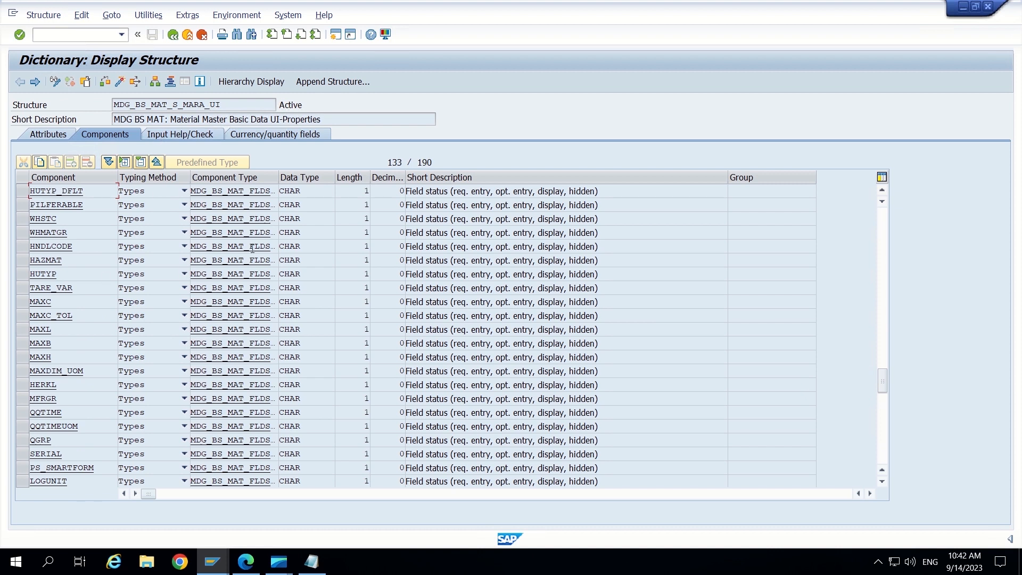
left_click_drag(252, 249, 293, 249)
left_click(297, 249)
scroll(205, 344, "down", 3)
scroll(203, 344, "down", 11)
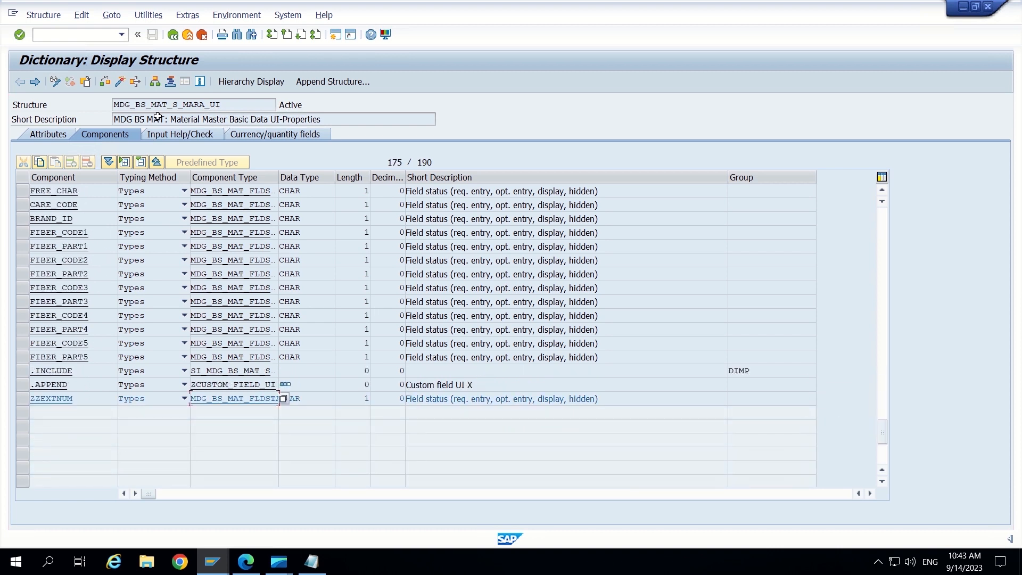
- Check the remaining CMD structures in the Notepad list, then display the data type CMD_BS_MAT_S_MARA_X in the dictionary
left_click(173, 35)
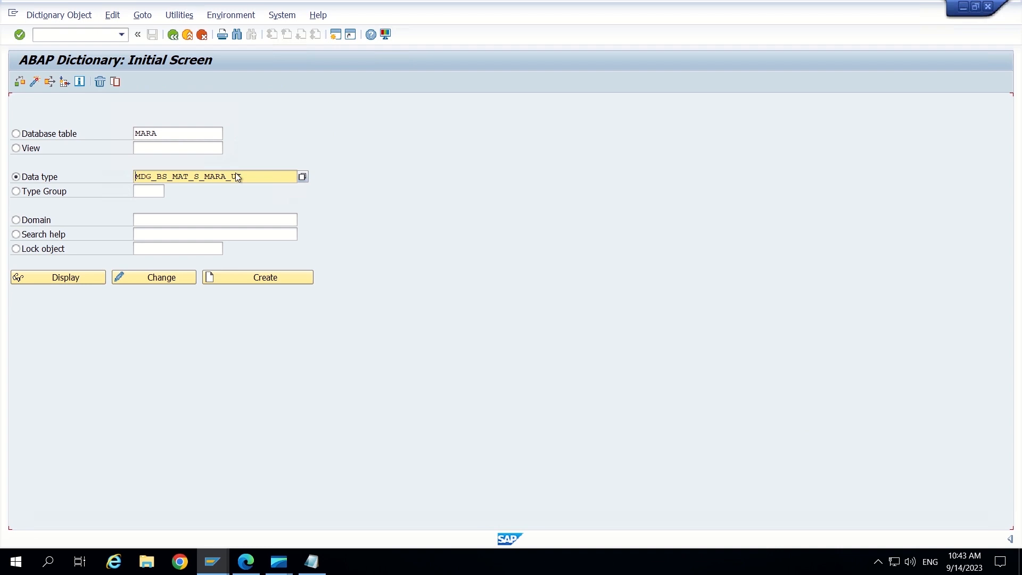
left_click(311, 562)
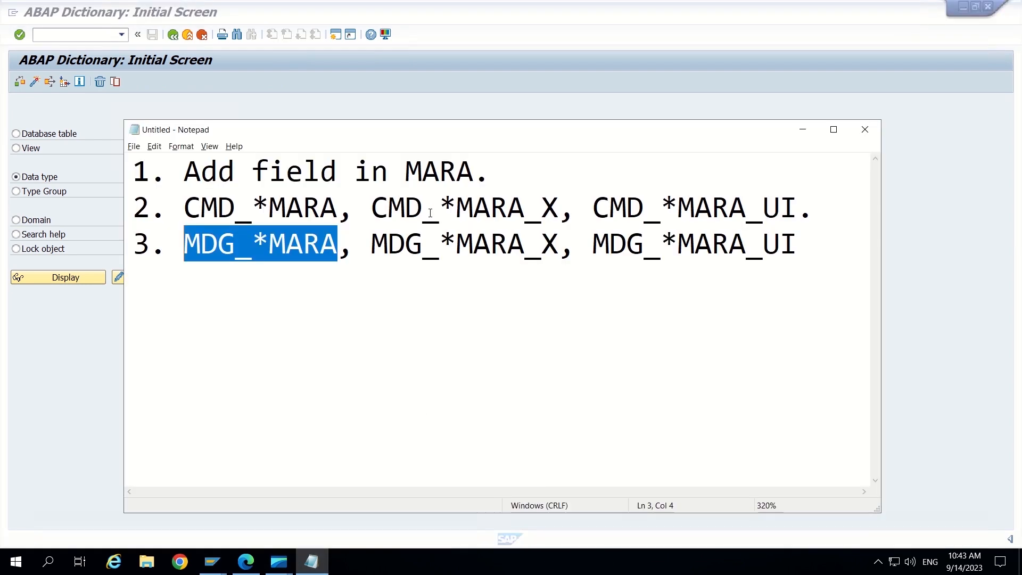
left_click_drag(371, 209, 816, 218)
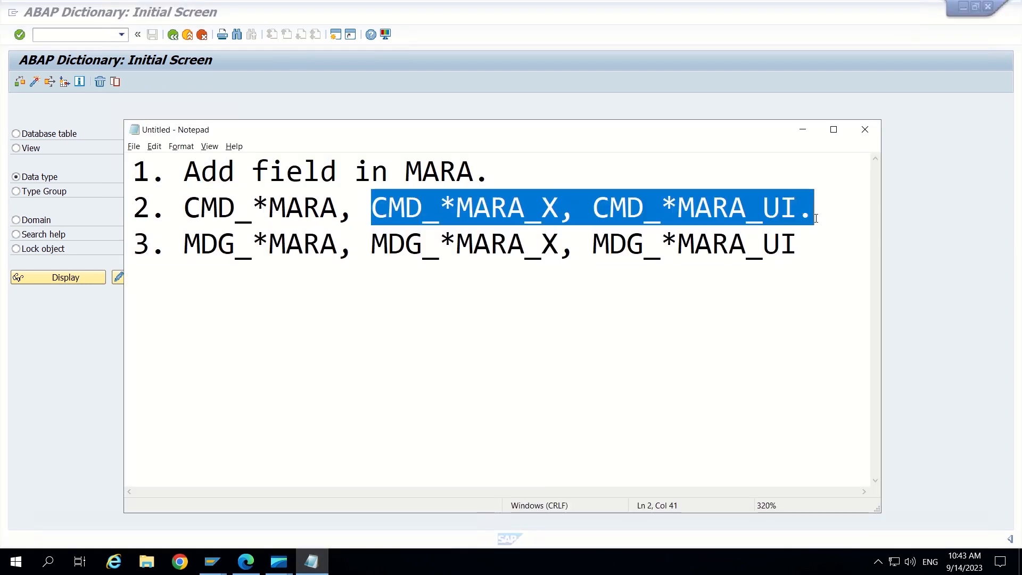
key("alt+Tab")
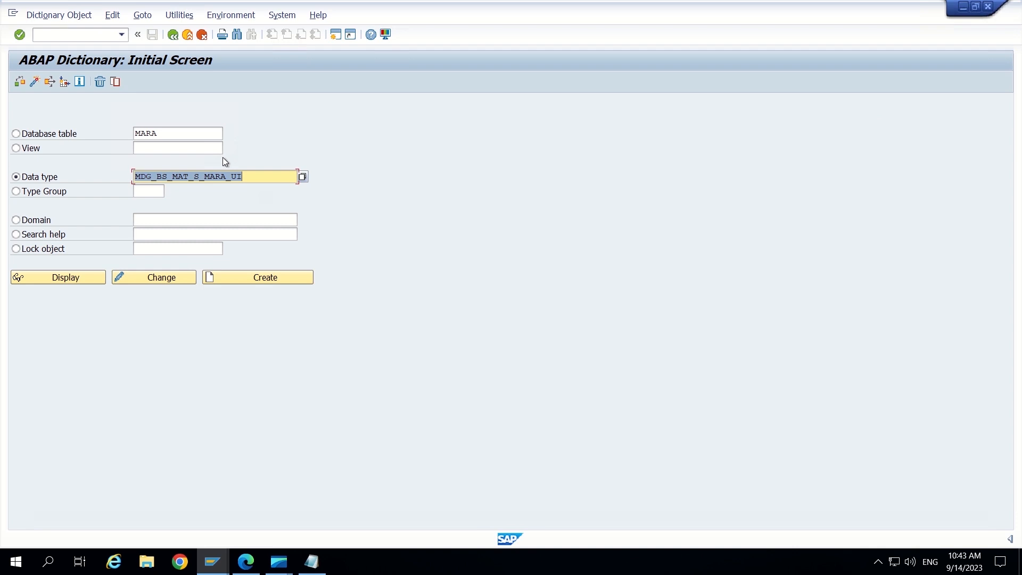
type("CM")
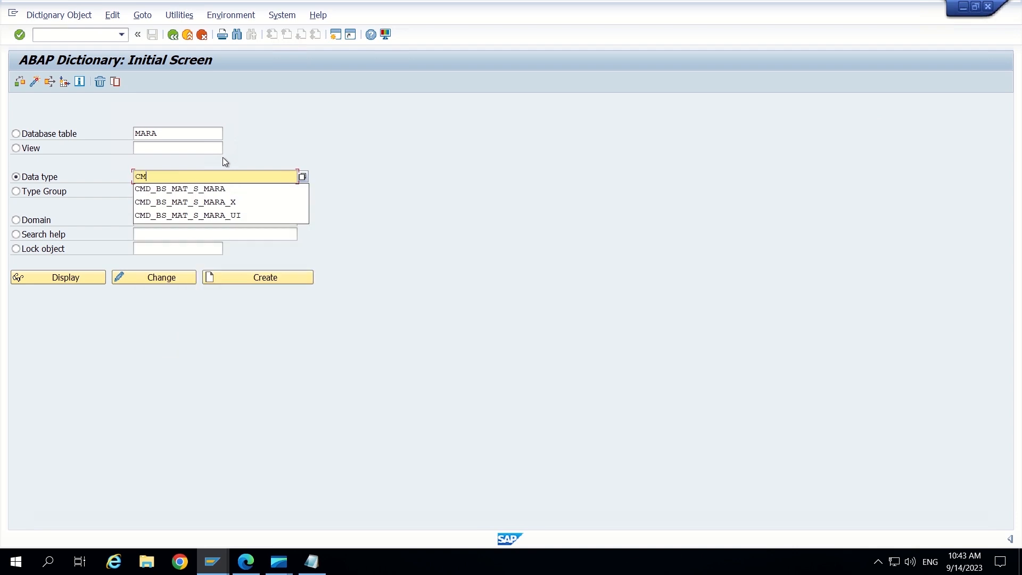
type("D_BS")
left_click(216, 203)
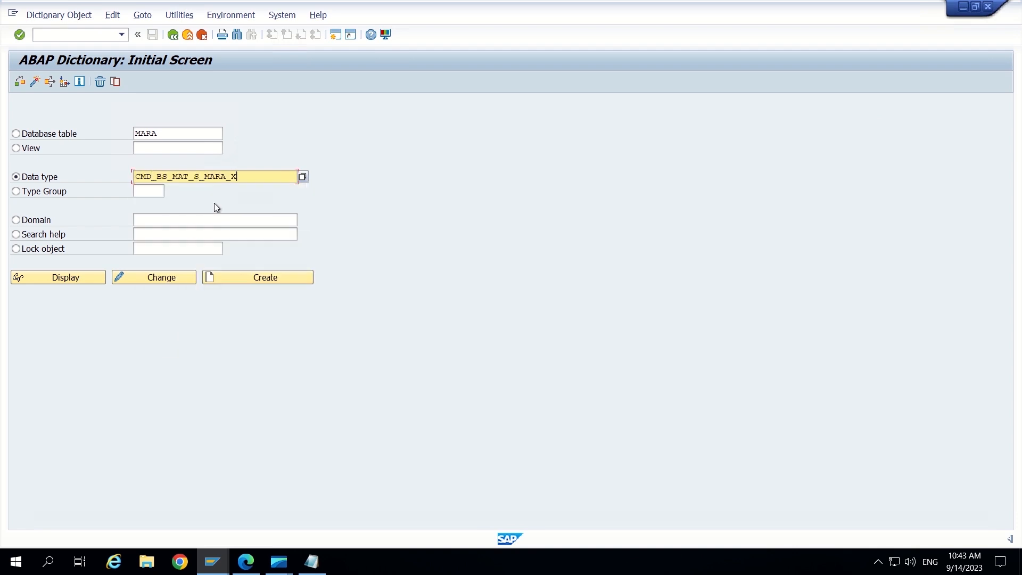
left_click(85, 273)
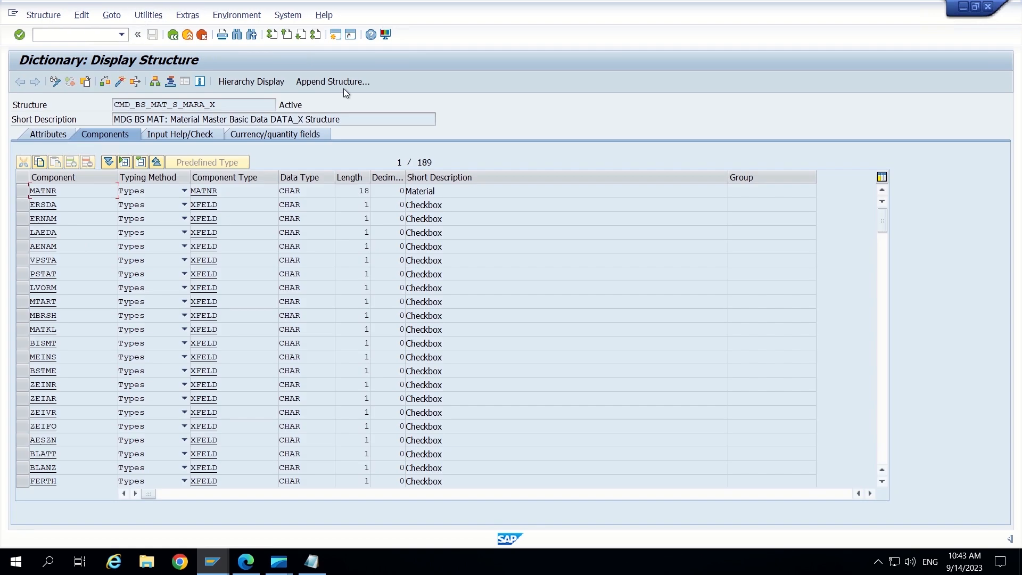
- Create append structure ZCUSTOM_FIELD_CMD_X for CMD_BS_MAT_S_MARA_X
left_click(334, 81)
left_click(264, 183)
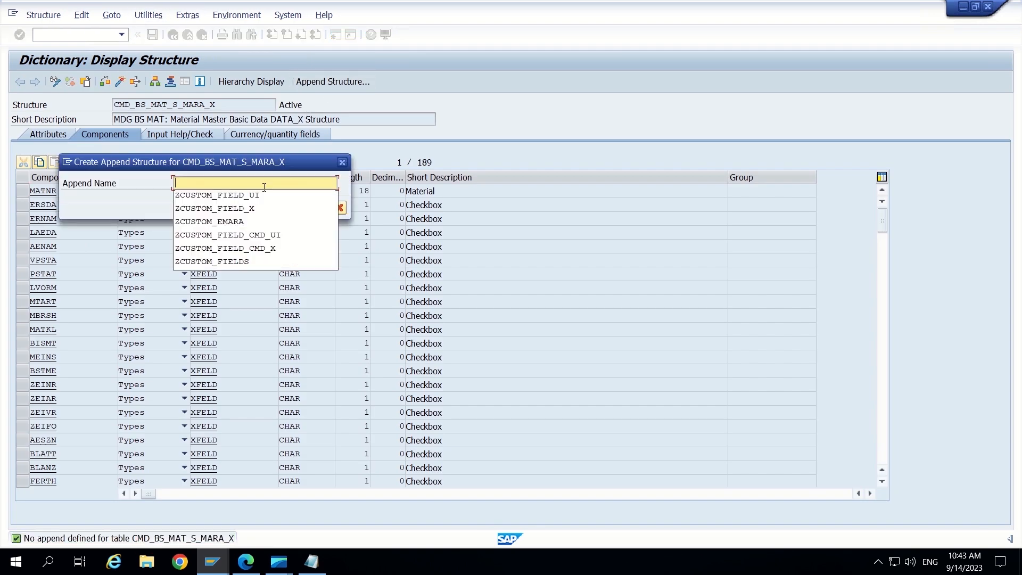
left_click(234, 249)
left_click(321, 211)
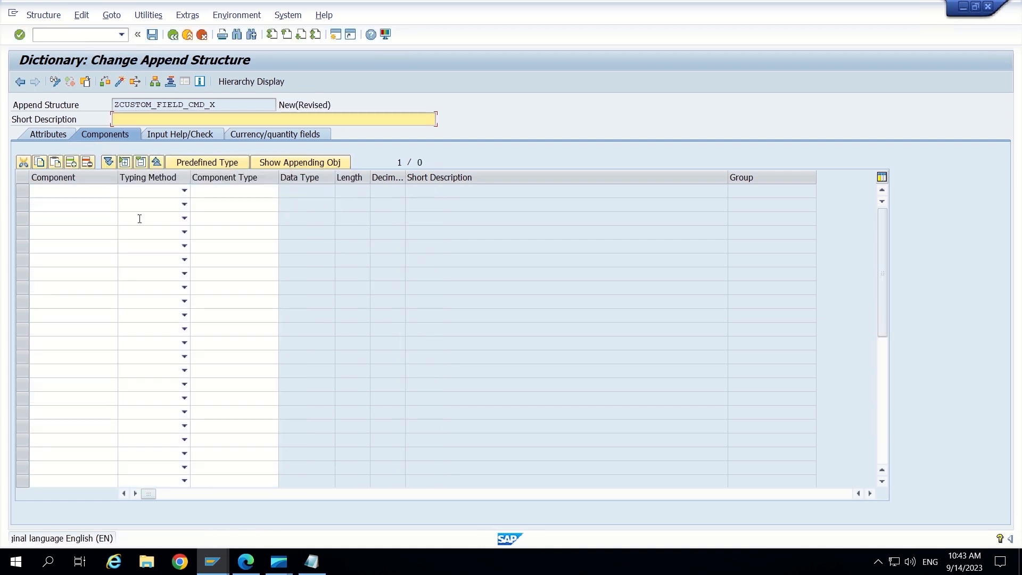
- Add component ZZEXTNUM to ZCUSTOM_FIELD_CMD_X with typing method Types and component type XFELD
left_click(64, 194)
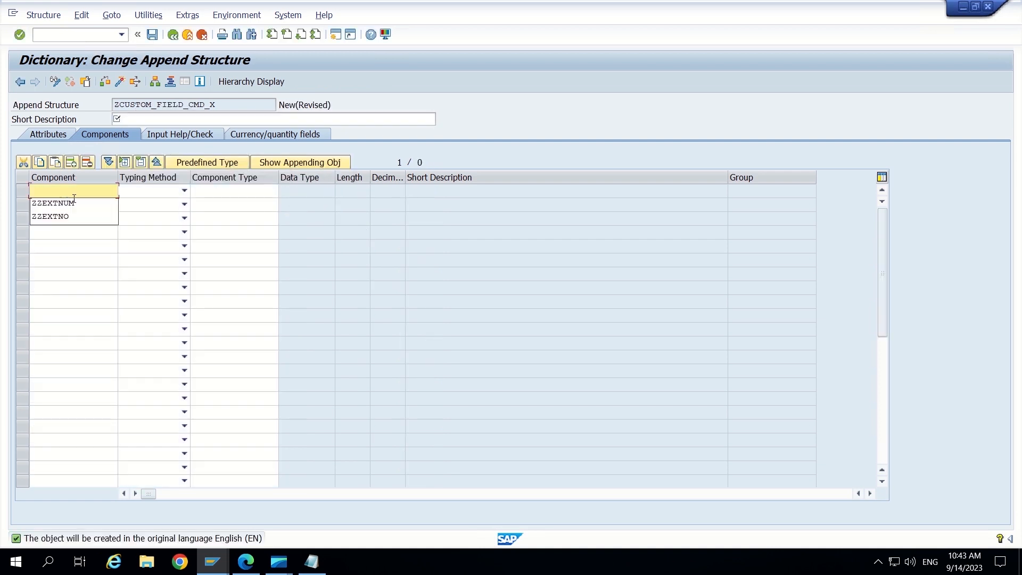
left_click(72, 204)
left_click(162, 192)
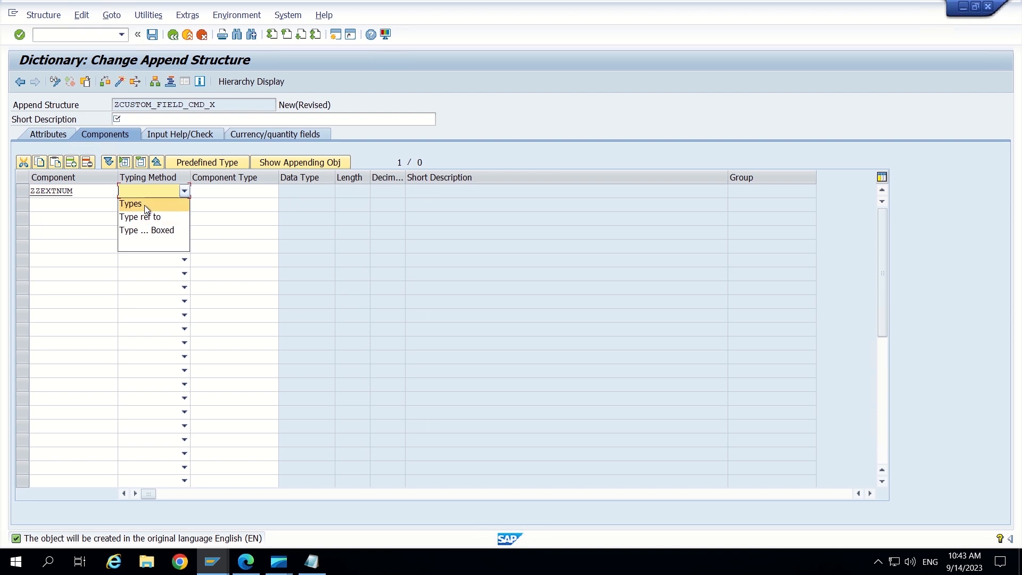
left_click(144, 205)
left_click(229, 189)
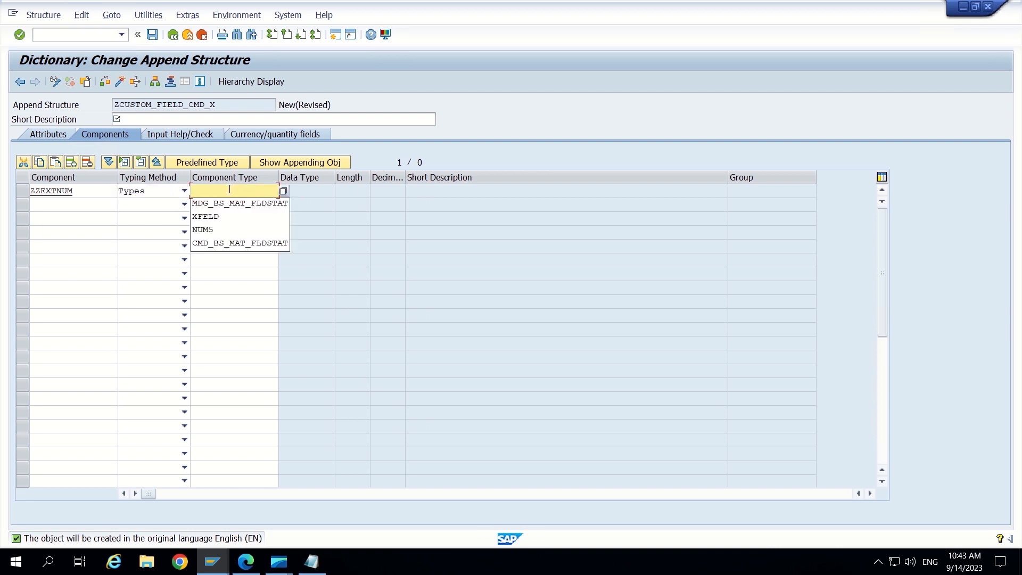
left_click(218, 217)
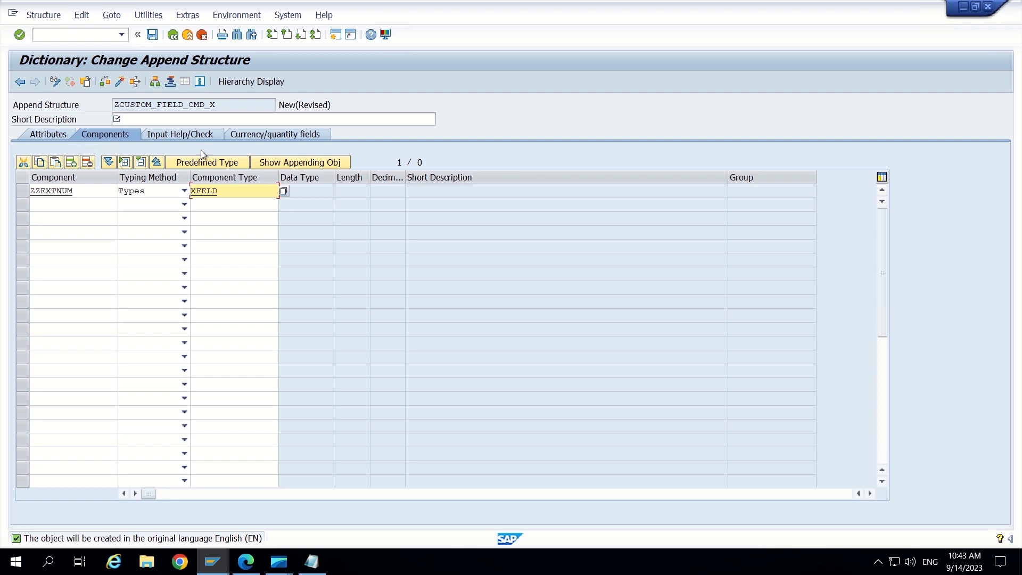
- Set the short description of append structure ZCUSTOM_FIELD_CMD_X to "Custom field CMD X"
left_click(150, 117)
type("Cu")
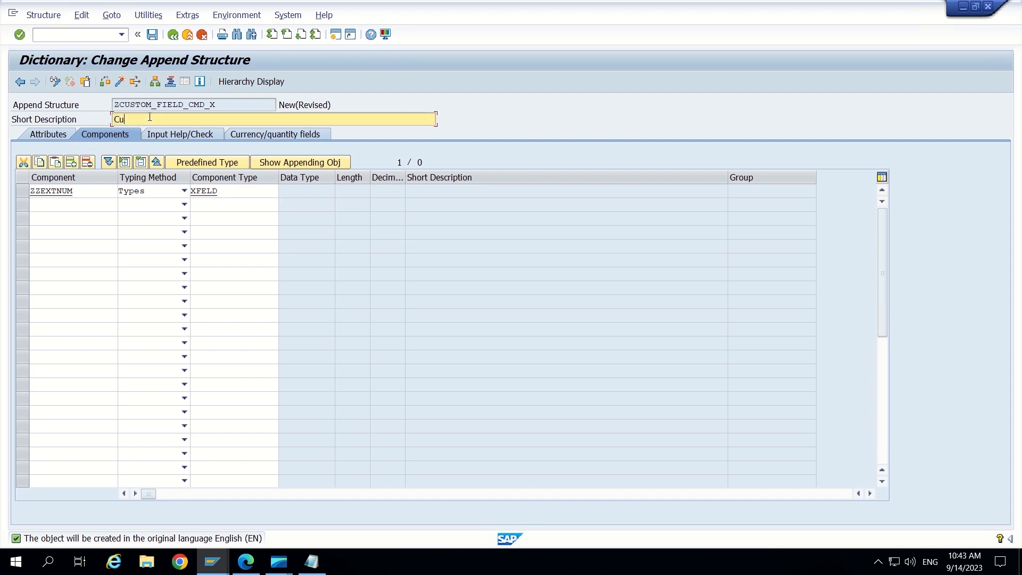
type("stom field CMD X")
key("Return")
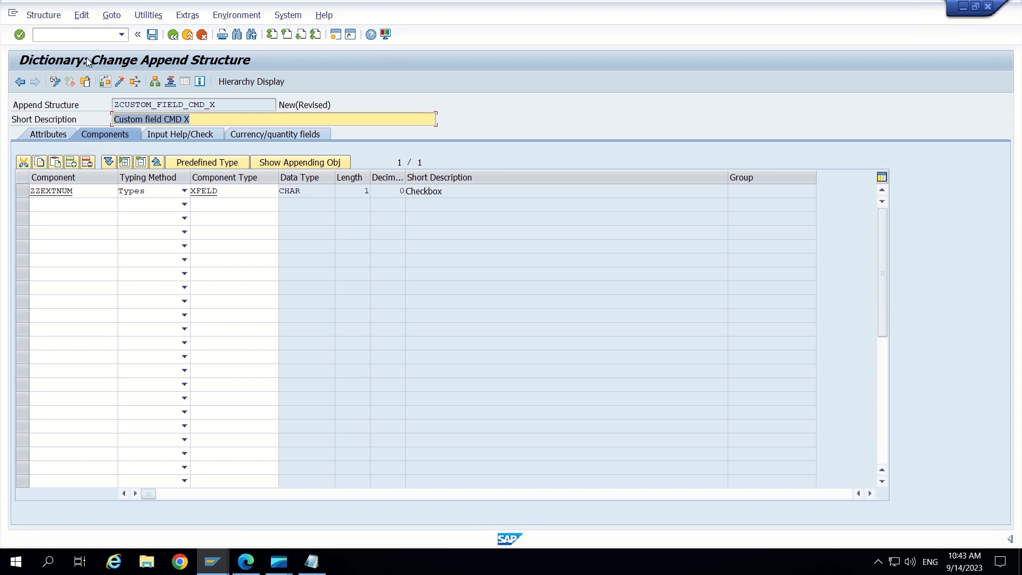
- Save ZCUSTOM_FIELD_CMD_X as a local object and activate it without displaying the activation log
left_click(153, 35)
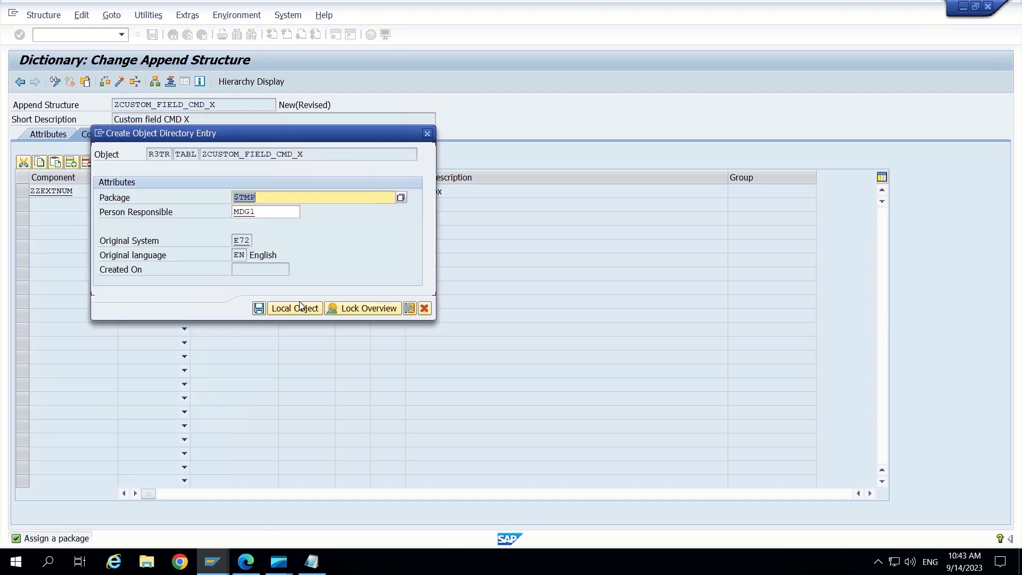
left_click(299, 302)
left_click(119, 85)
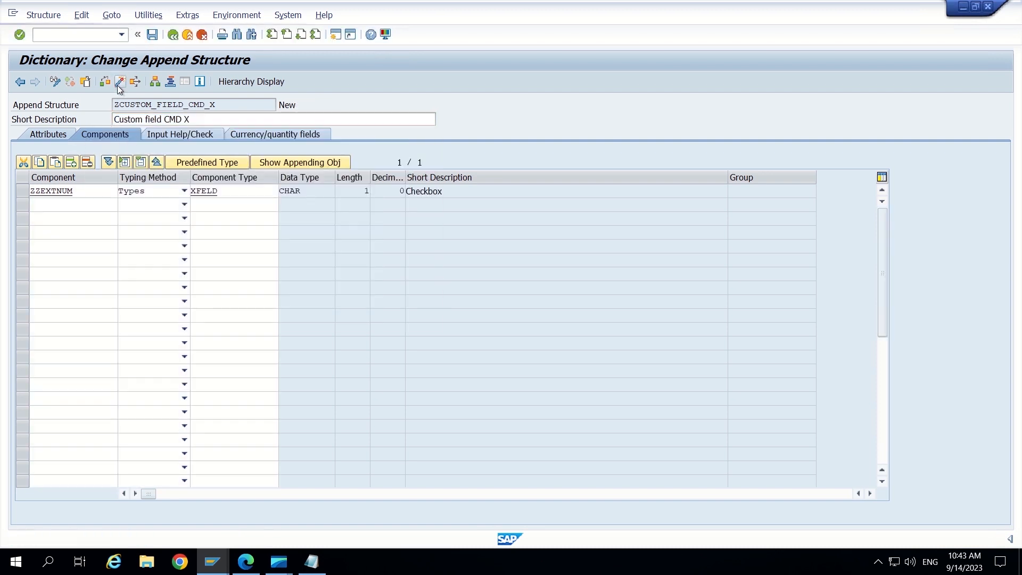
left_click(245, 257)
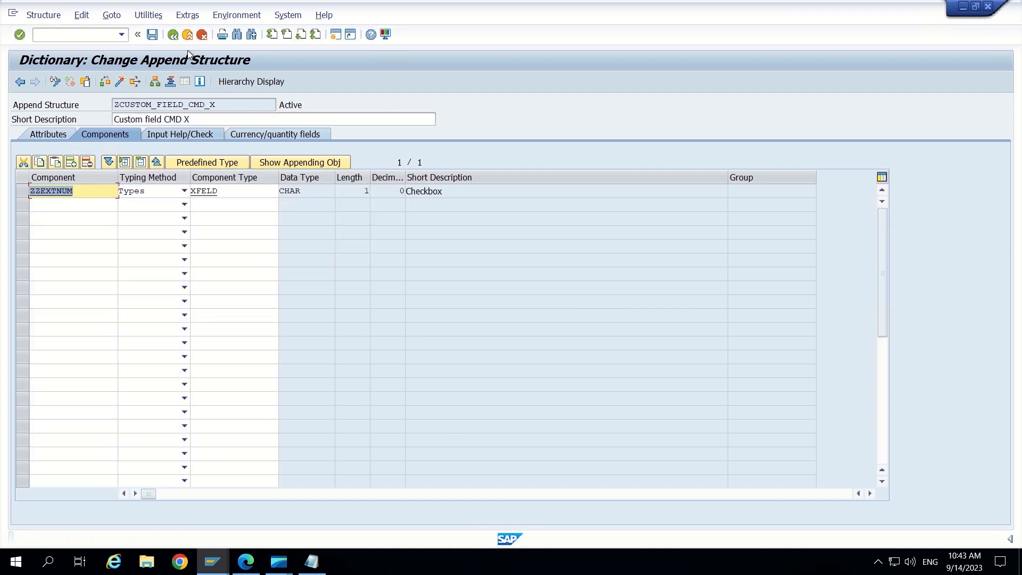
- Return to the ABAP Dictionary initial screen and display the data type CMD_BS_MAT_S_MARA_UI
left_click(172, 35)
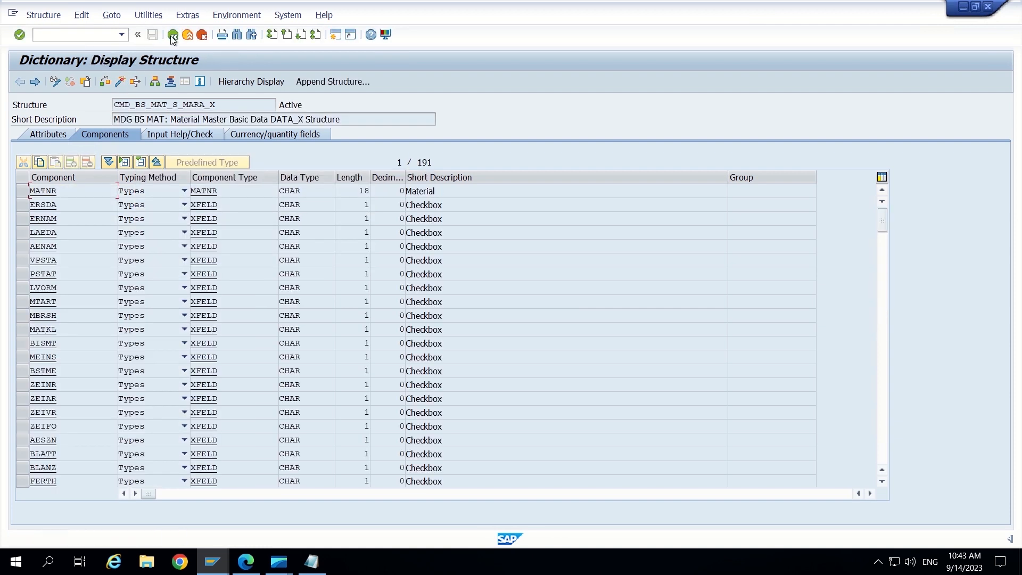
left_click(173, 36)
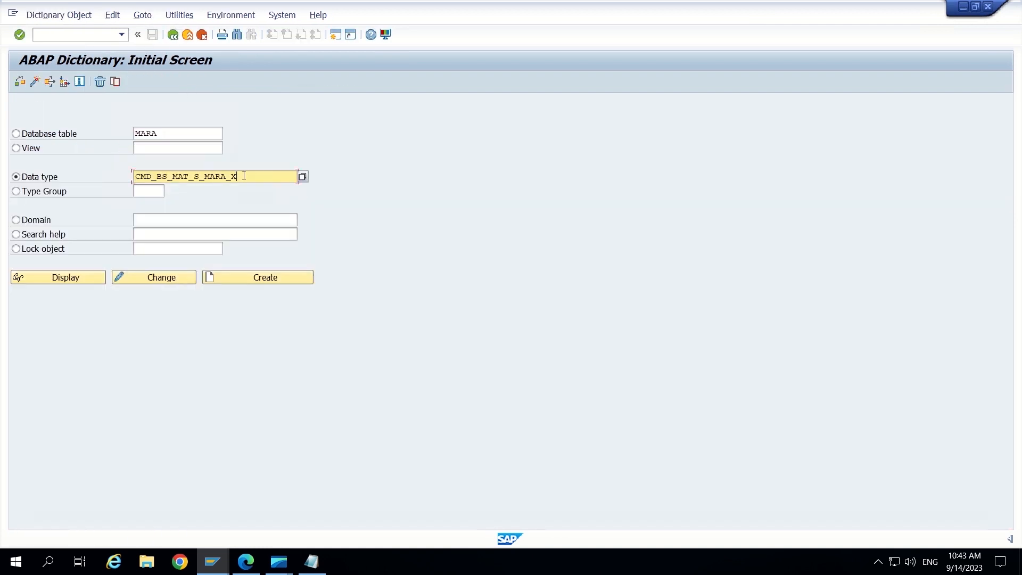
key("BackSpace")
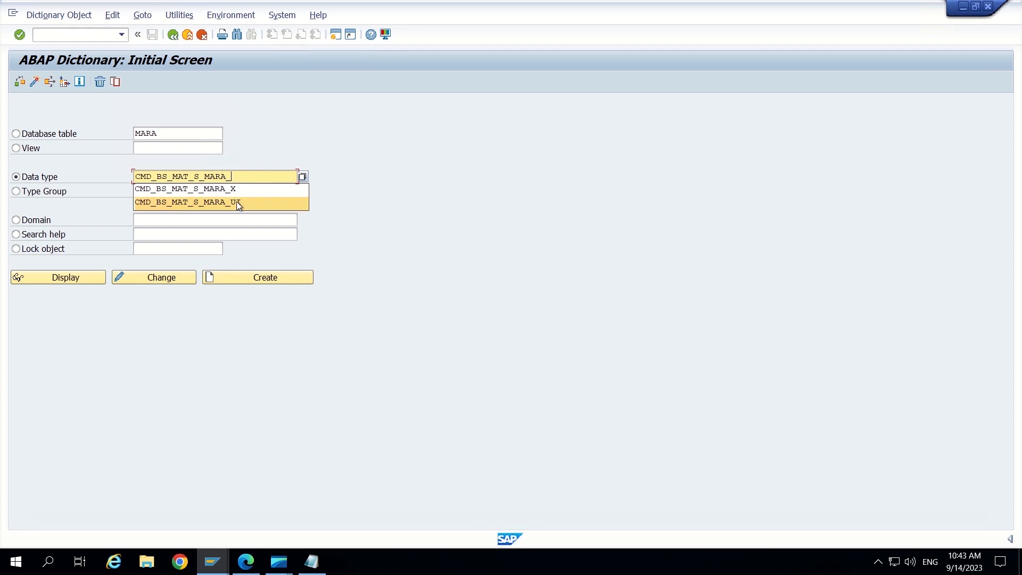
left_click(237, 201)
left_click(78, 283)
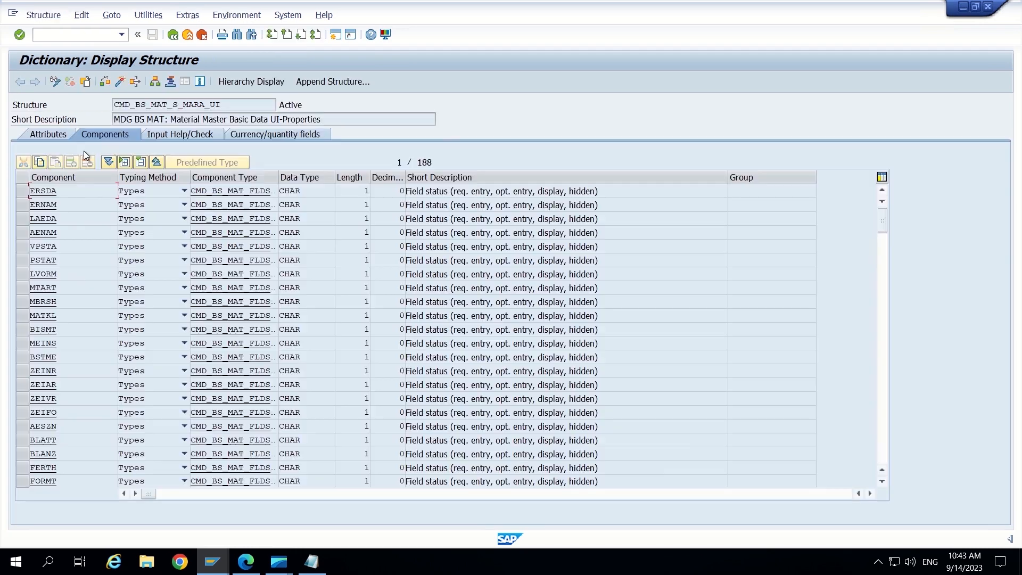
- Create append structure ZCUSTOM_FIELD_CMD_UI for CMD_BS_MAT_S_MARA_UI
left_click(318, 83)
key("BackSpace")
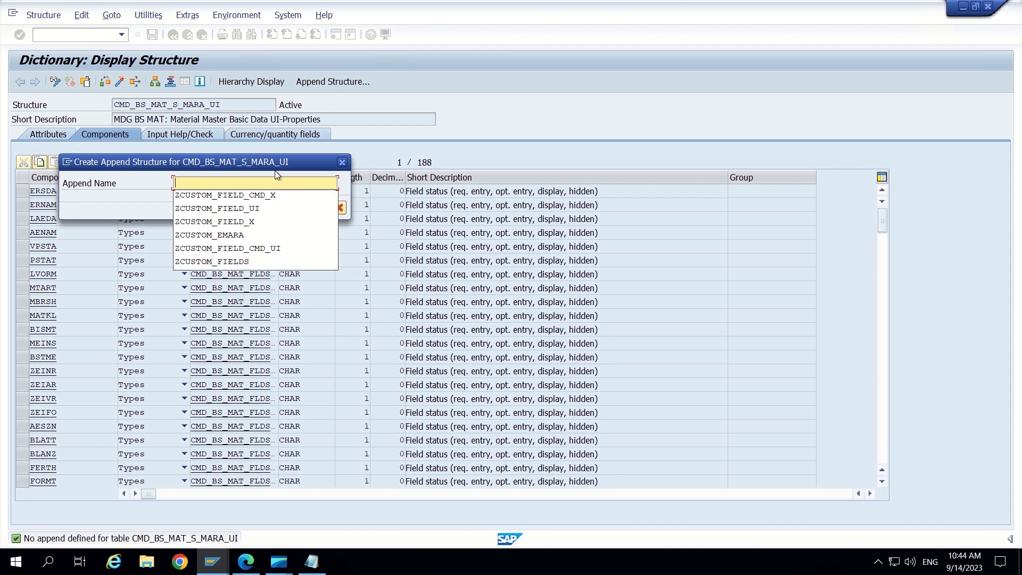
left_click(233, 253)
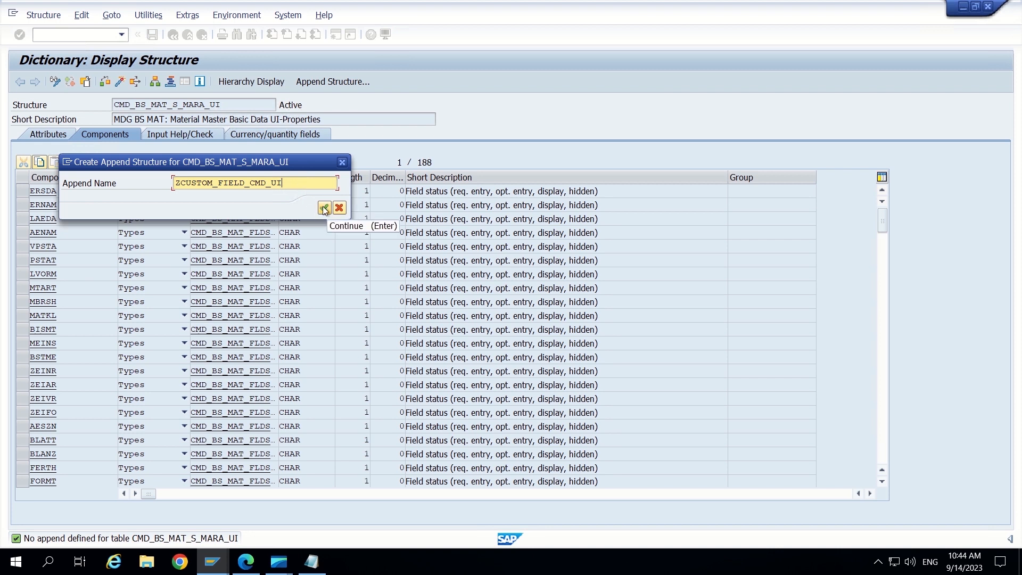
left_click_drag(252, 160, 362, 151)
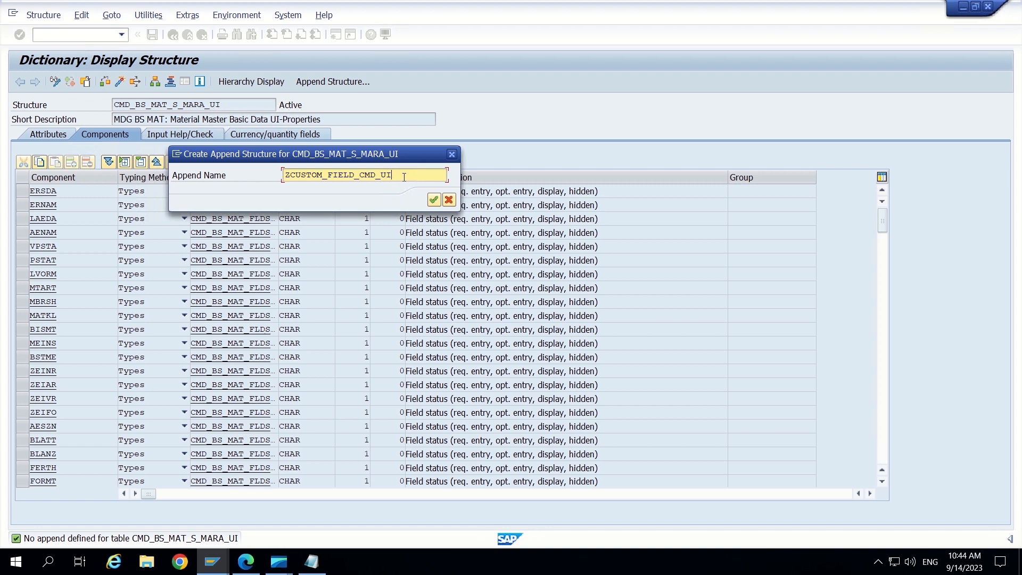
left_click(433, 200)
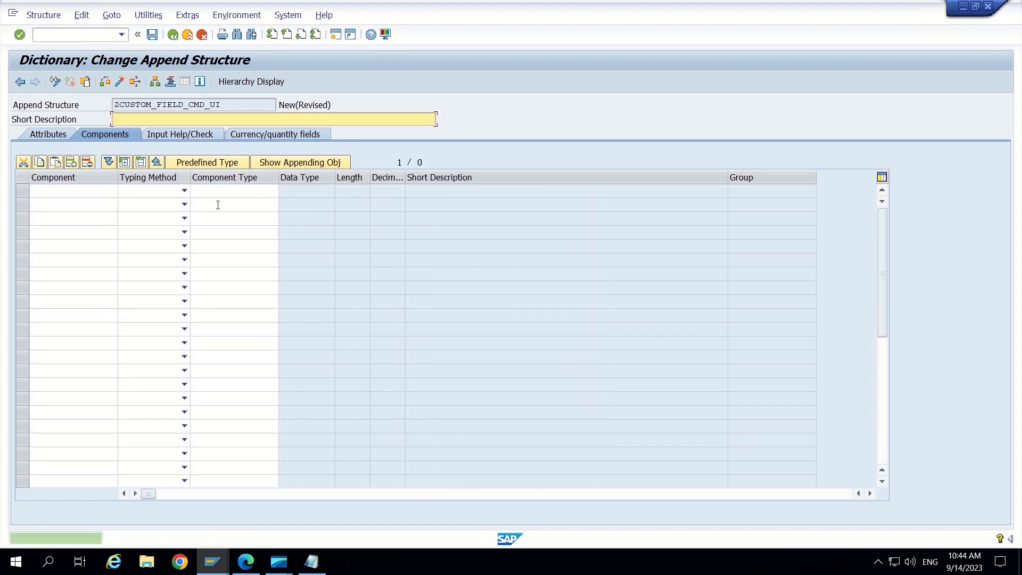
- Add component ZZEXTNUM to ZCUSTOM_FIELD_CMD_UI with typing method Types and component type CMD_BS_MAT_FLDSTAT
left_click(103, 190)
left_click(104, 190)
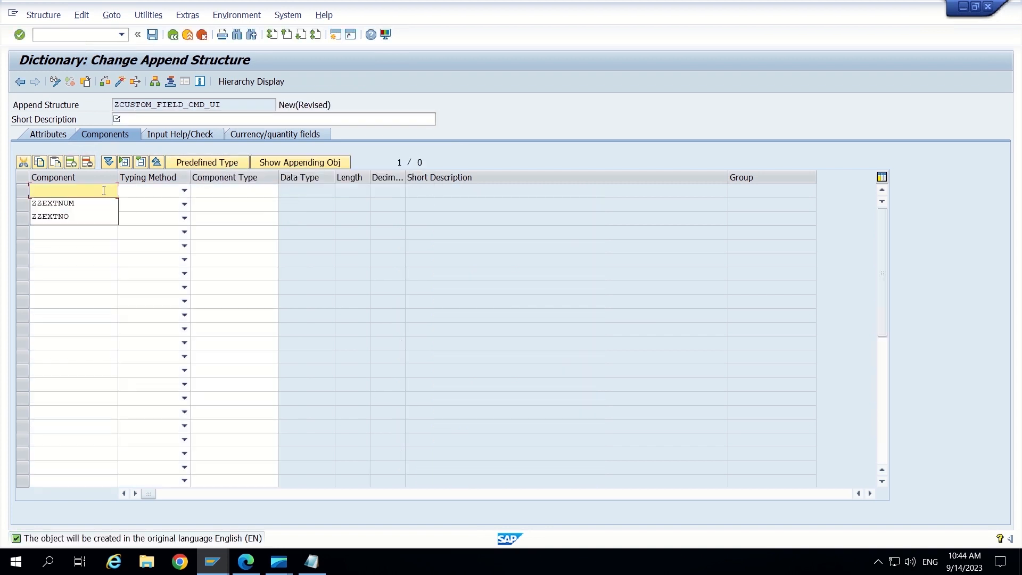
left_click(73, 202)
left_click(164, 191)
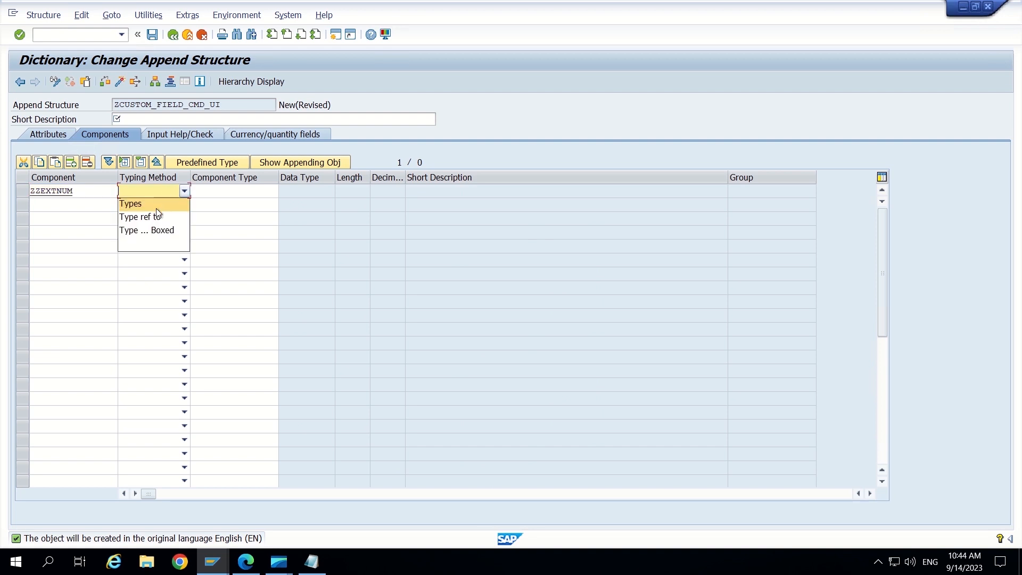
left_click(153, 203)
left_click(235, 200)
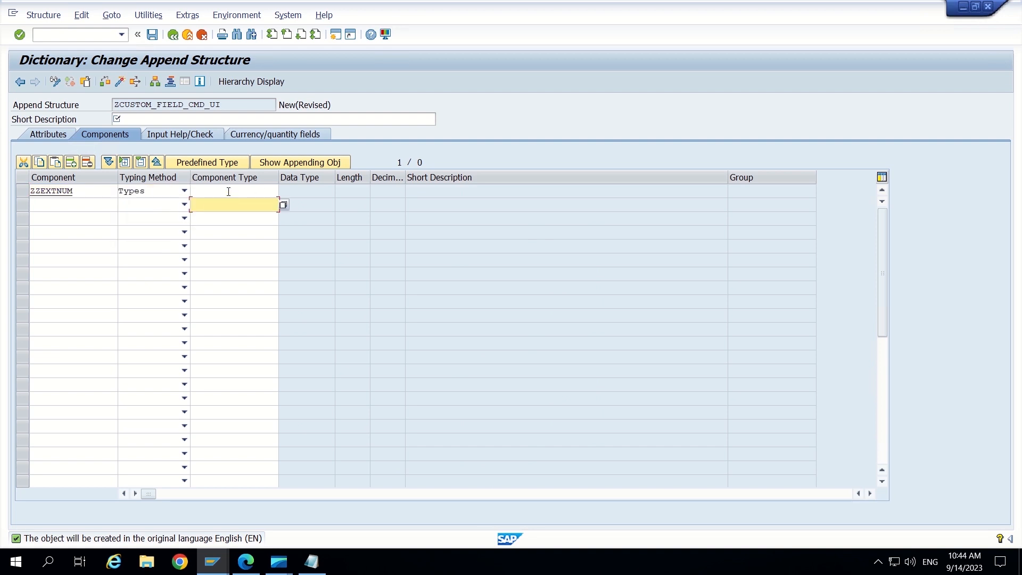
left_click(229, 191)
left_click(228, 192)
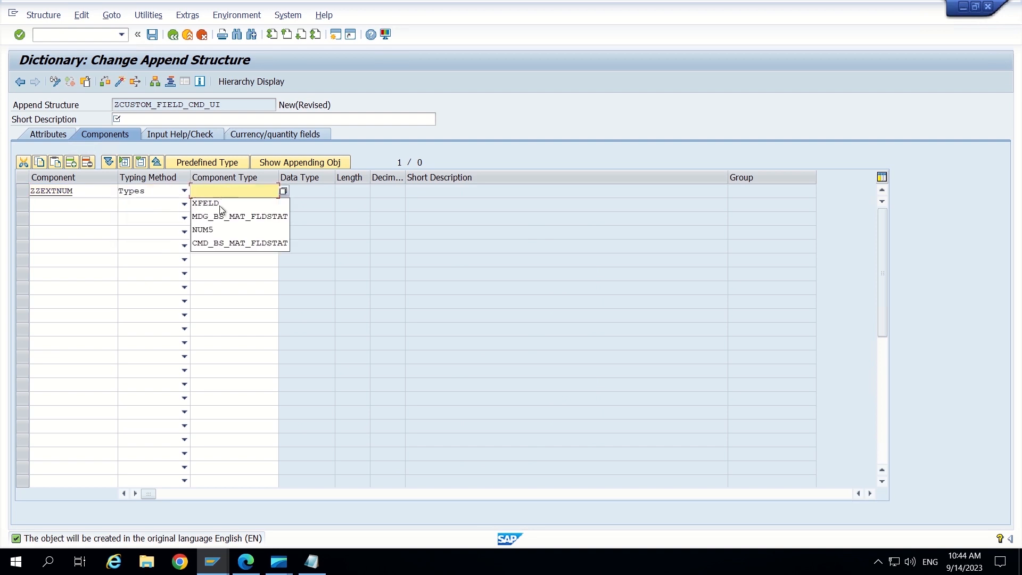
left_click(222, 243)
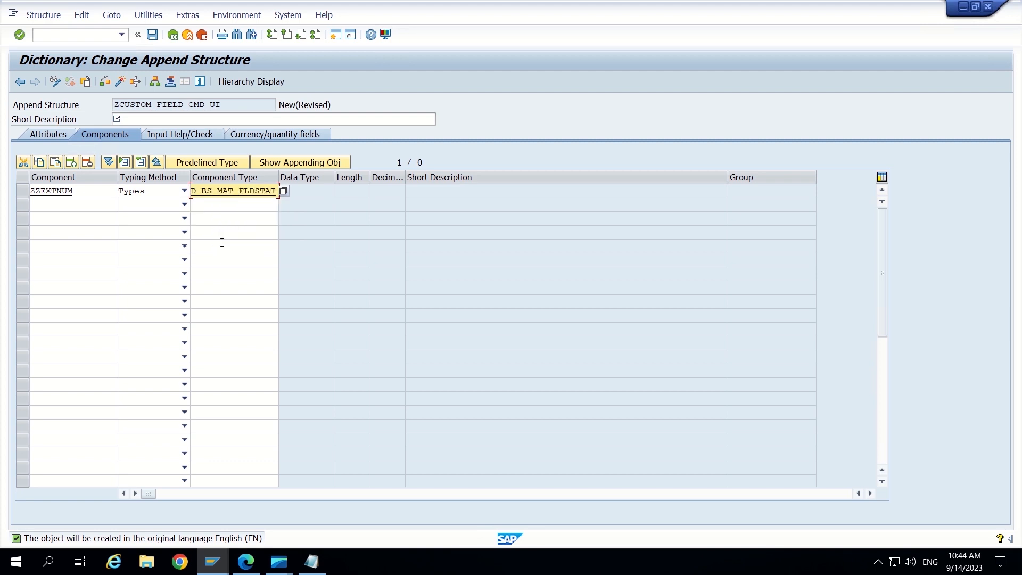
- Set the short description of append structure ZCUSTOM_FIELD_CMD_UI to "Custom field CMD UI"
key("Return")
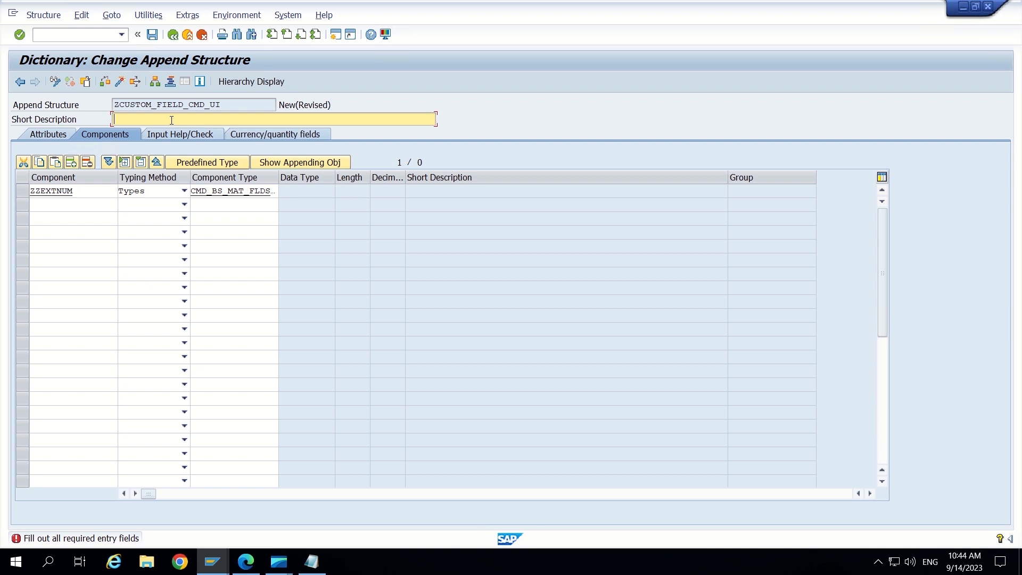
type("Custom field CMD UI")
key("Return")
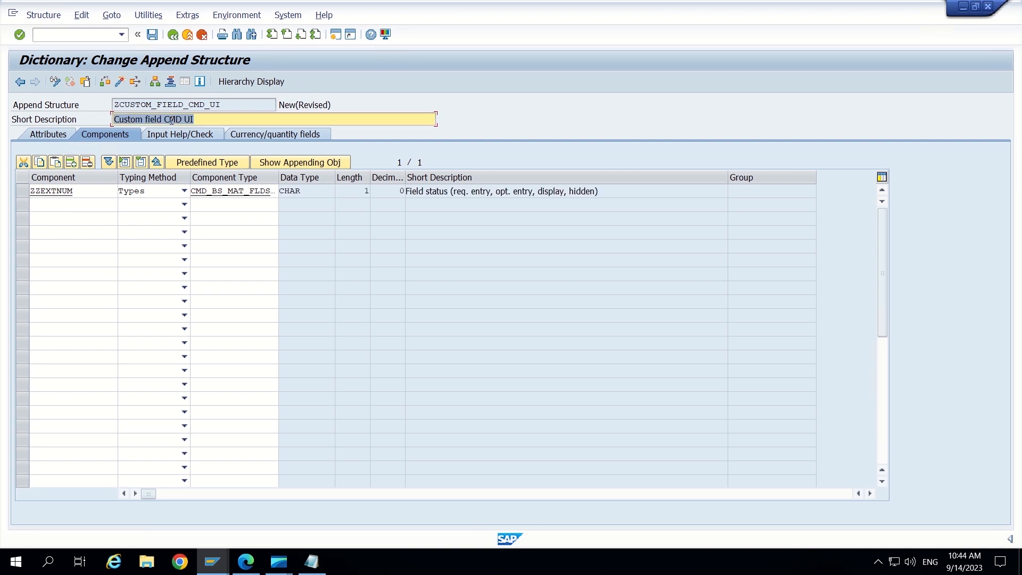
- Activate ZCUSTOM_FIELD_CMD_UI, saving it as a local object and skipping the activation log
left_click(120, 82)
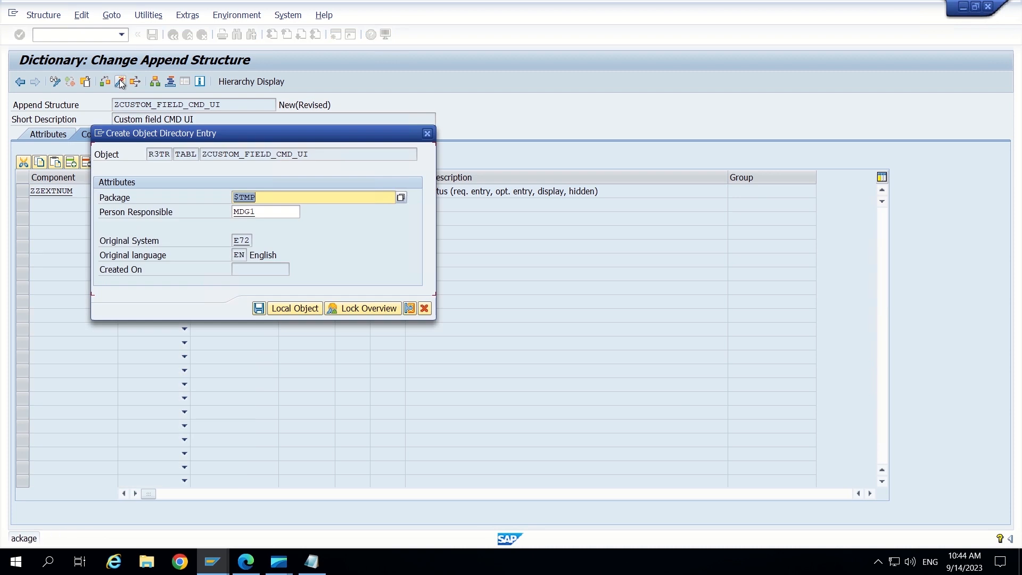
left_click(315, 311)
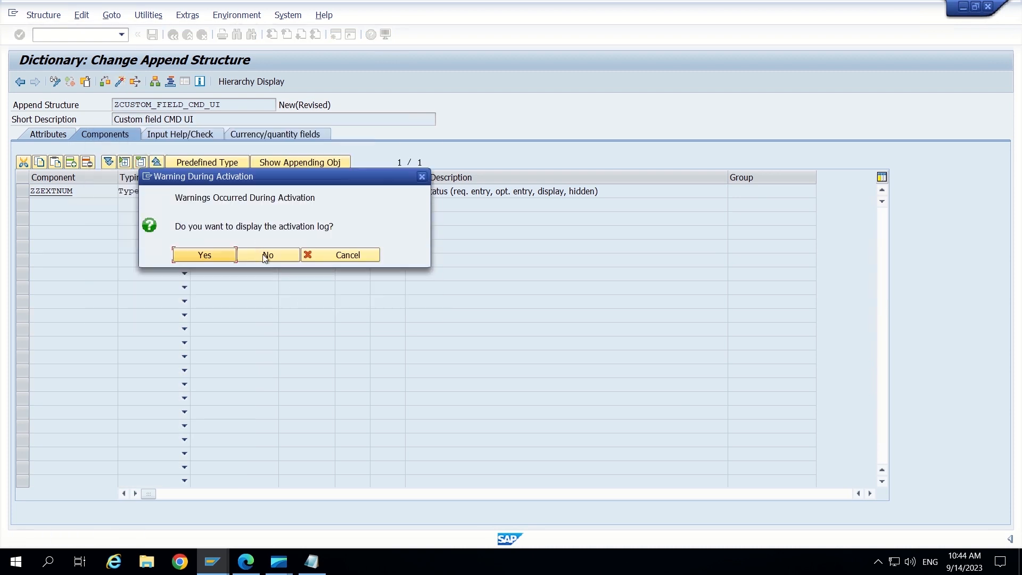
left_click(266, 254)
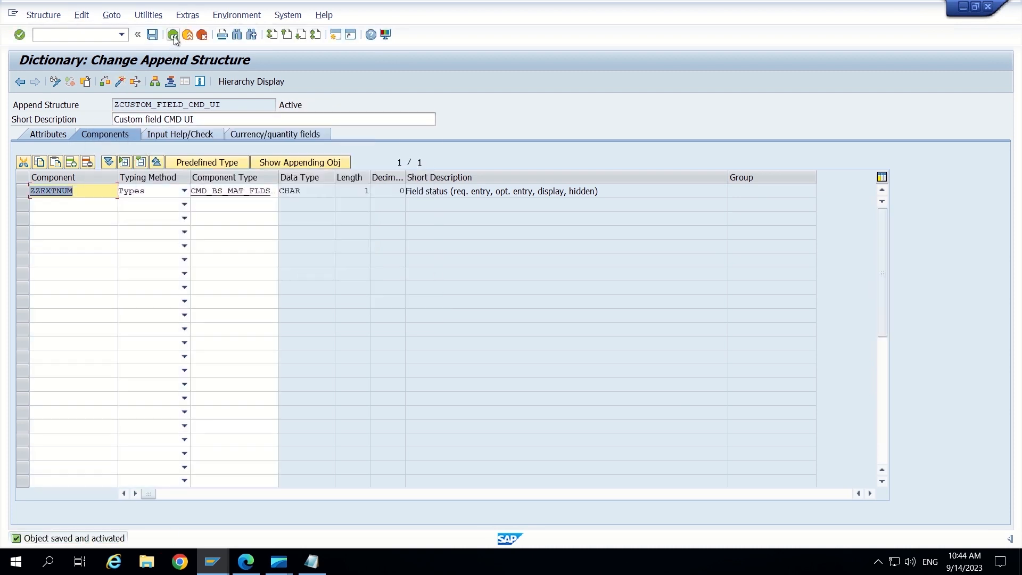
- Return to CMD_BS_MAT_S_MARA_UI and review the list of CMD and MDG structures in Notepad
left_click(173, 35)
left_click(311, 562)
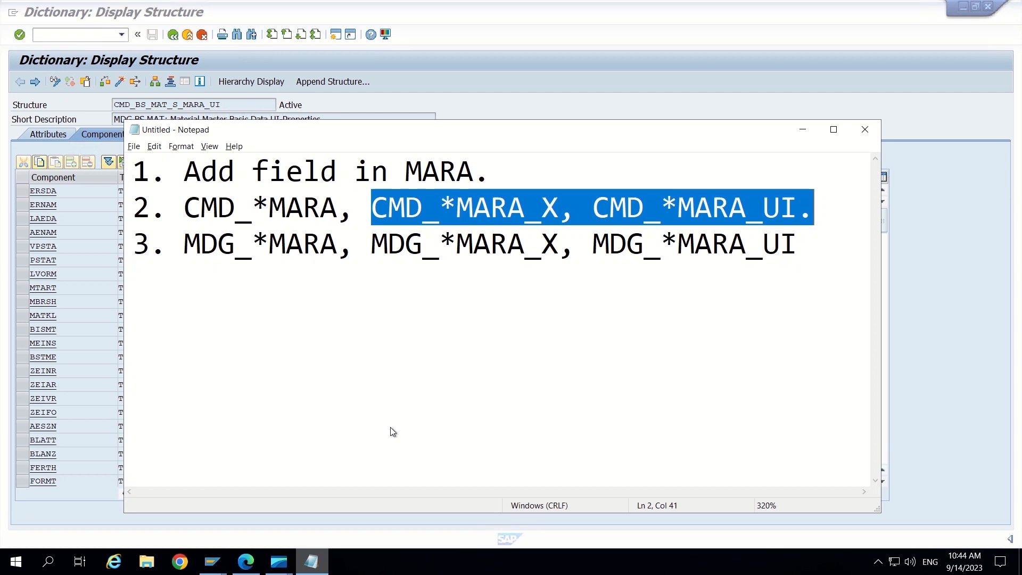
left_click(832, 259)
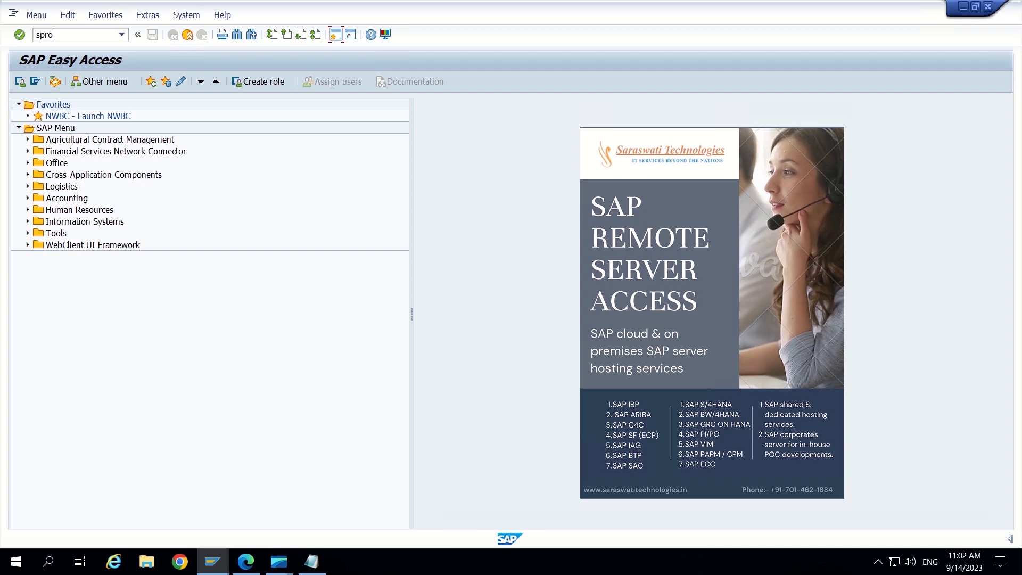
- Run transaction spro, open the SAP Reference IMG and expand the Logistics - General node
key("Return")
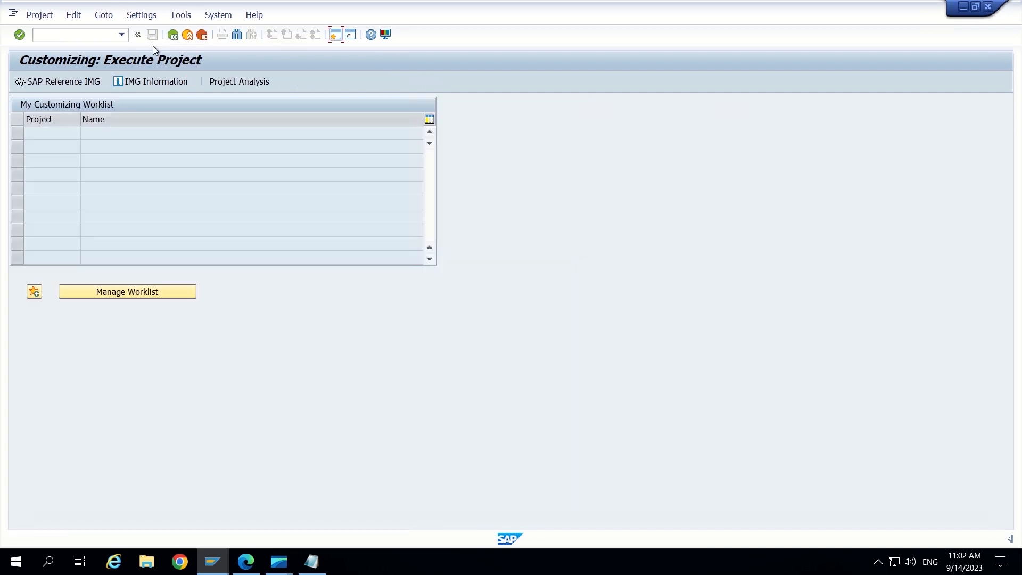
left_click(58, 82)
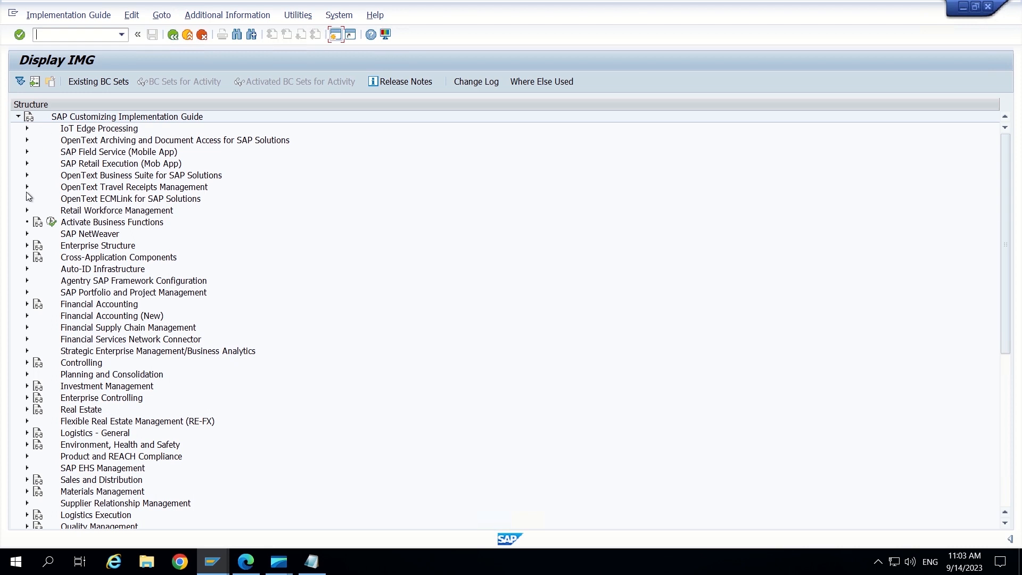
scroll(34, 165, "down", 2)
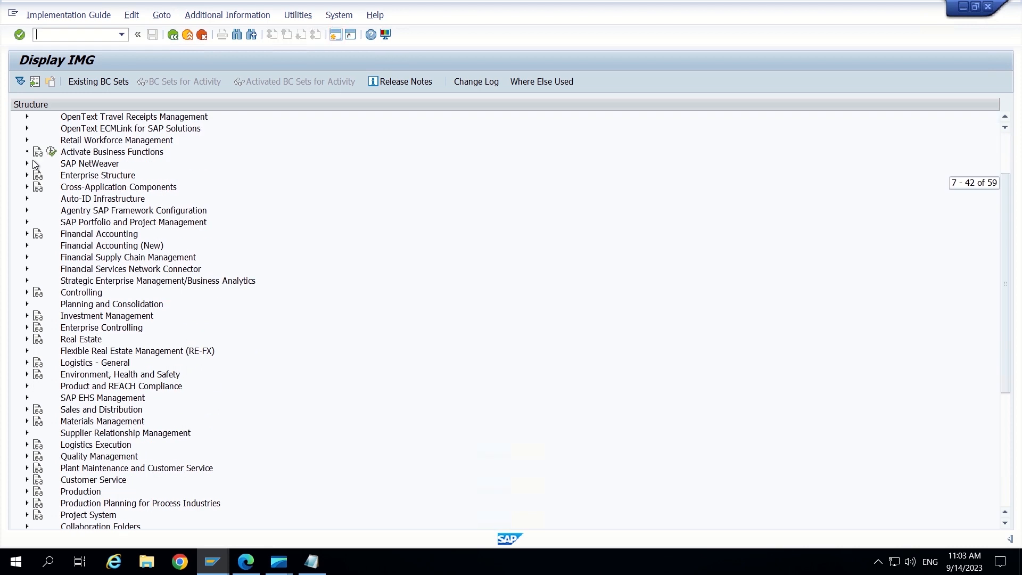
scroll(34, 165, "up", 2)
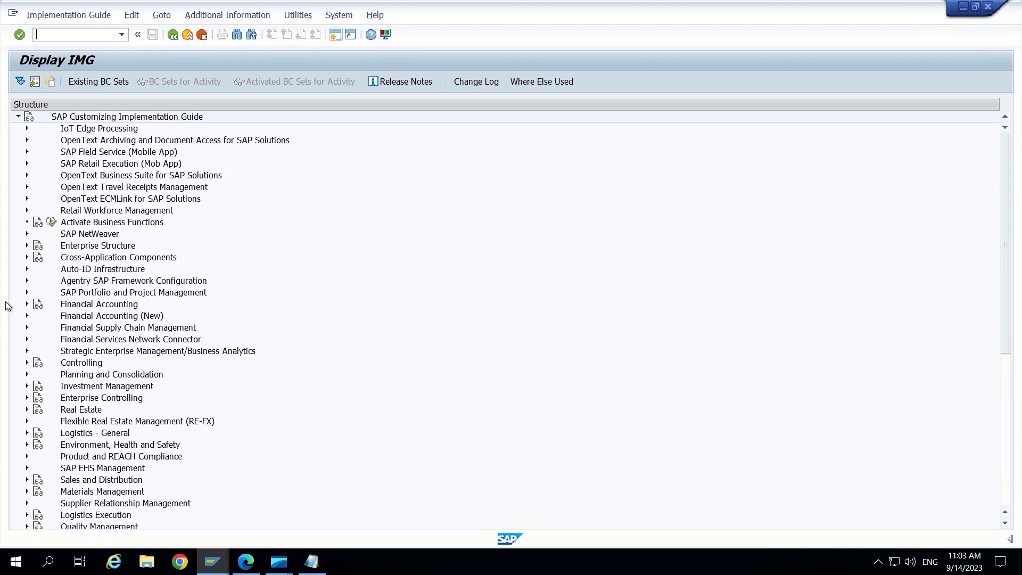
scroll(20, 304, "down", 4)
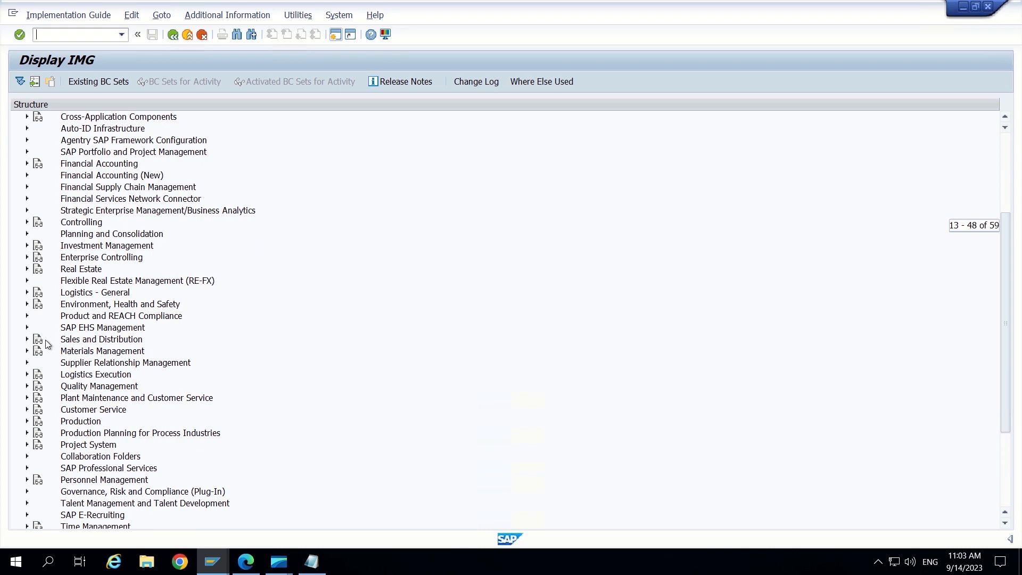
left_click(28, 293)
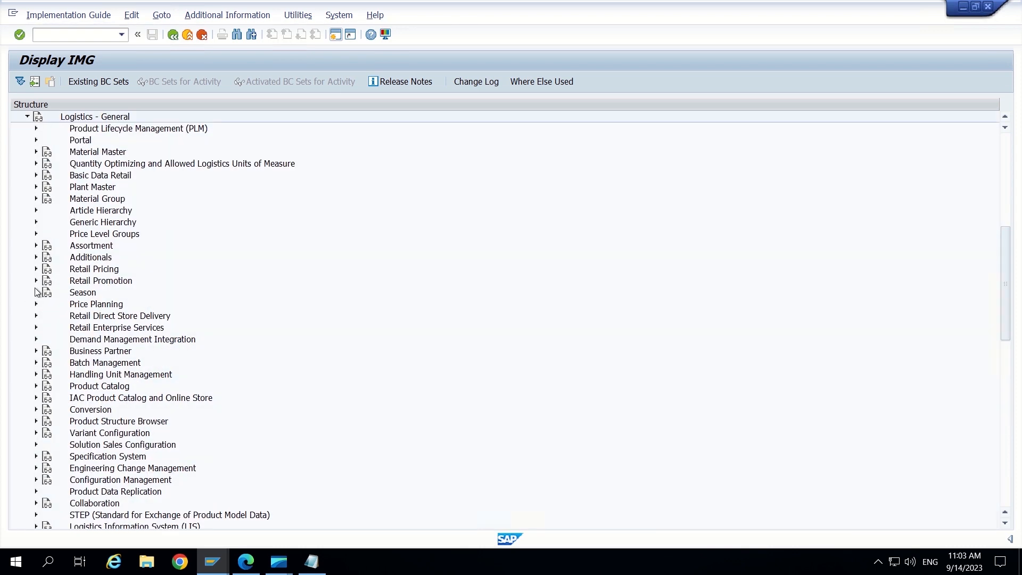
- Expand Material Master and Field Selection, and open the Assign Fields to Field Selection Groups activity
left_click(36, 152)
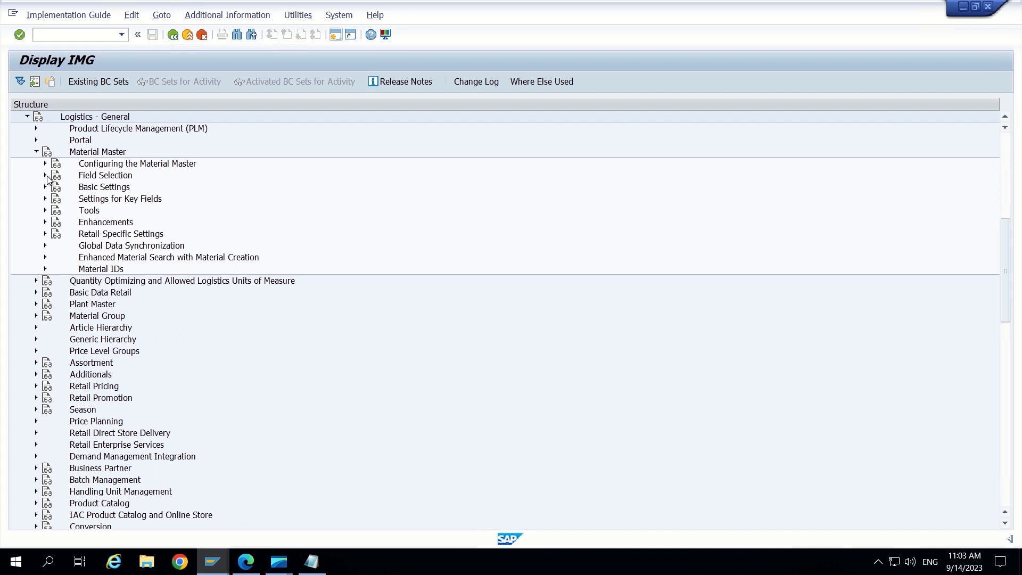
left_click(46, 176)
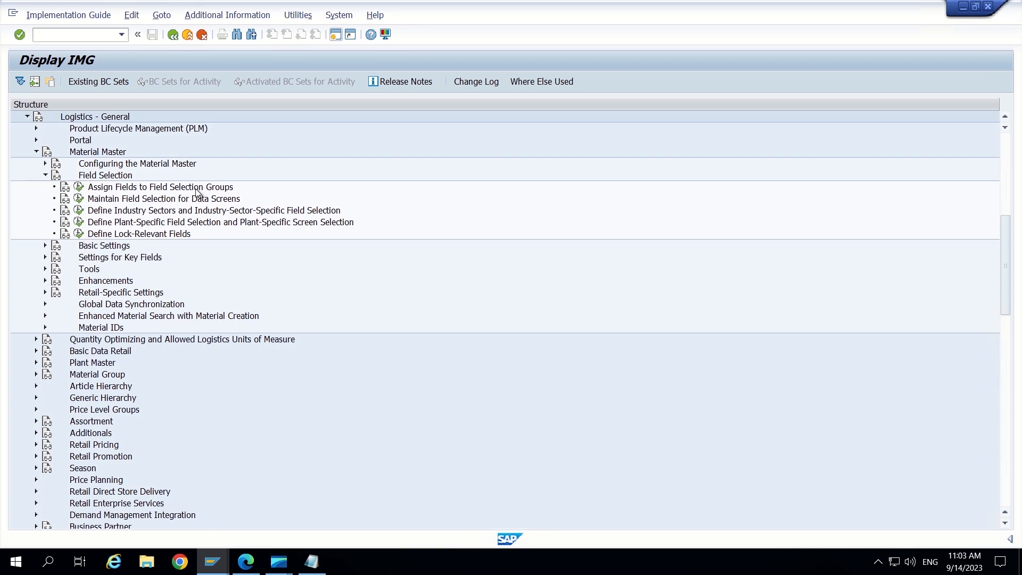
left_click(79, 188)
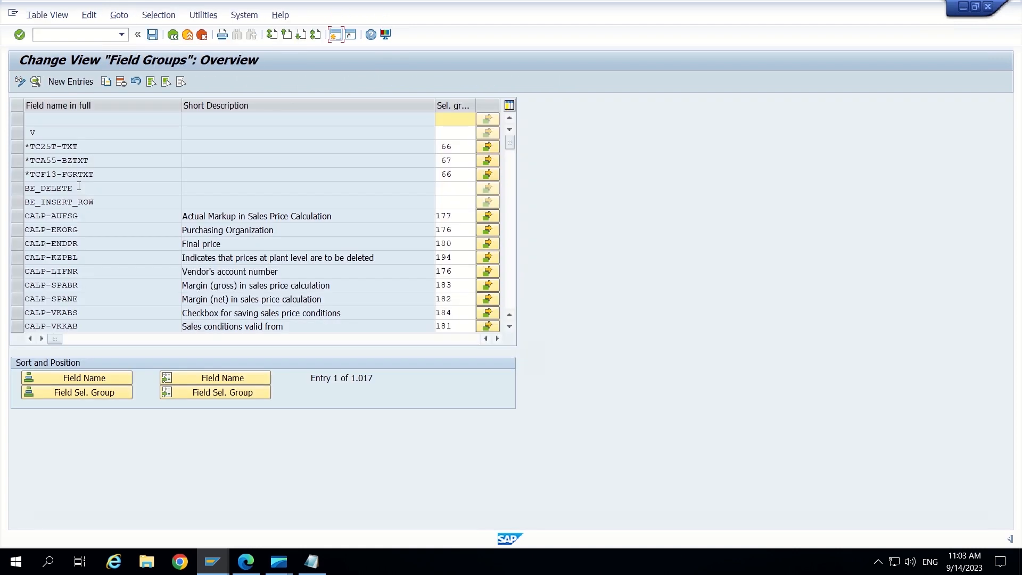
- Position the field groups list at field name MARA-ZZ
scroll(79, 186, "down", 1)
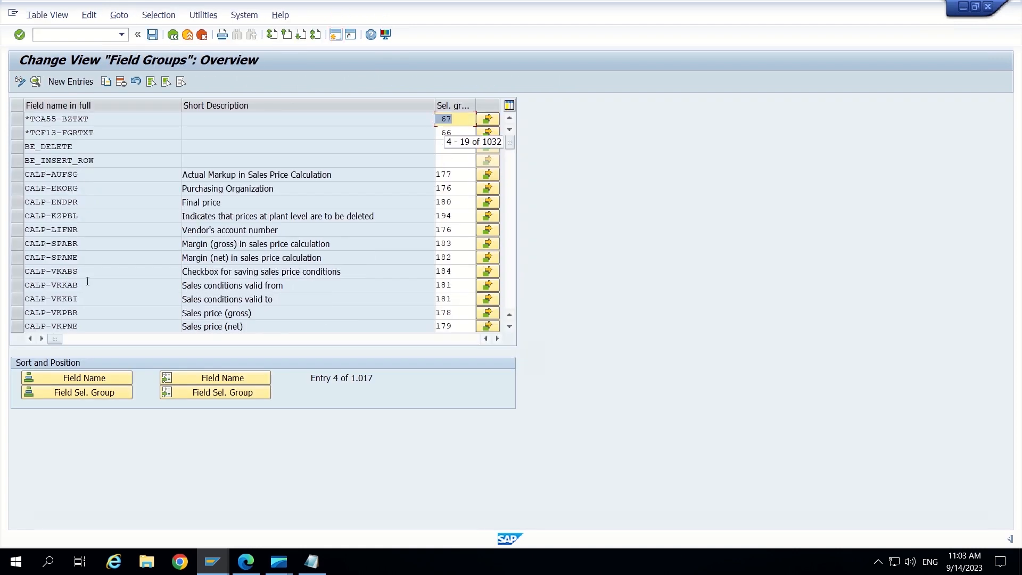
left_click(204, 377)
type("MARA")
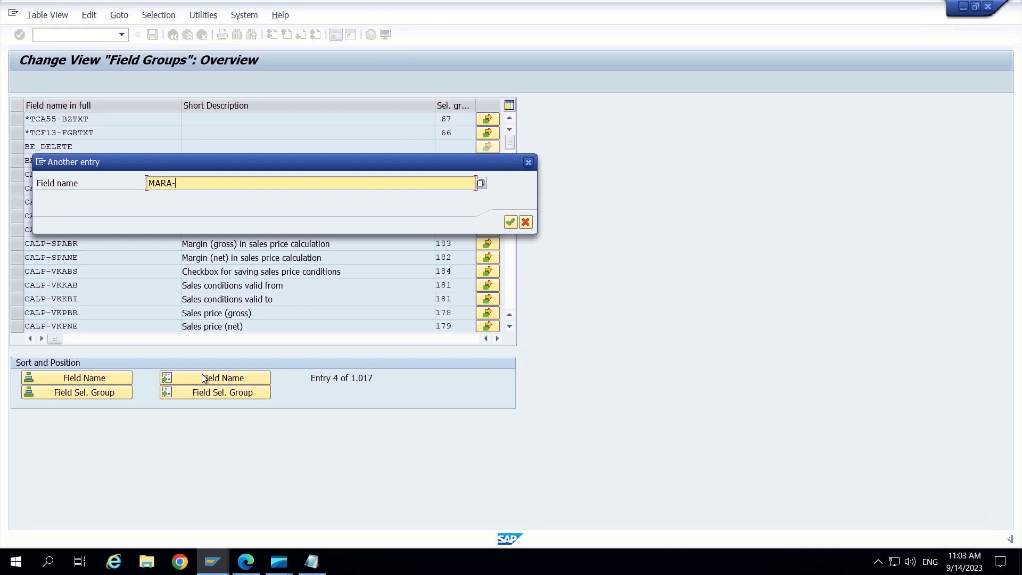
type("-ZZ")
key("Return")
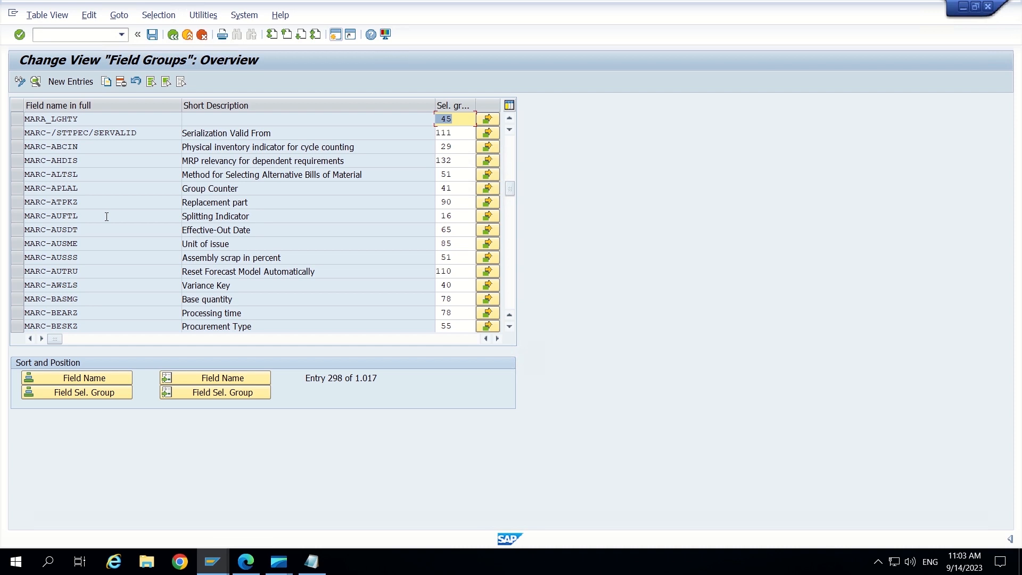
- Position the field groups list at the entries starting with MARA-G
left_click(223, 378)
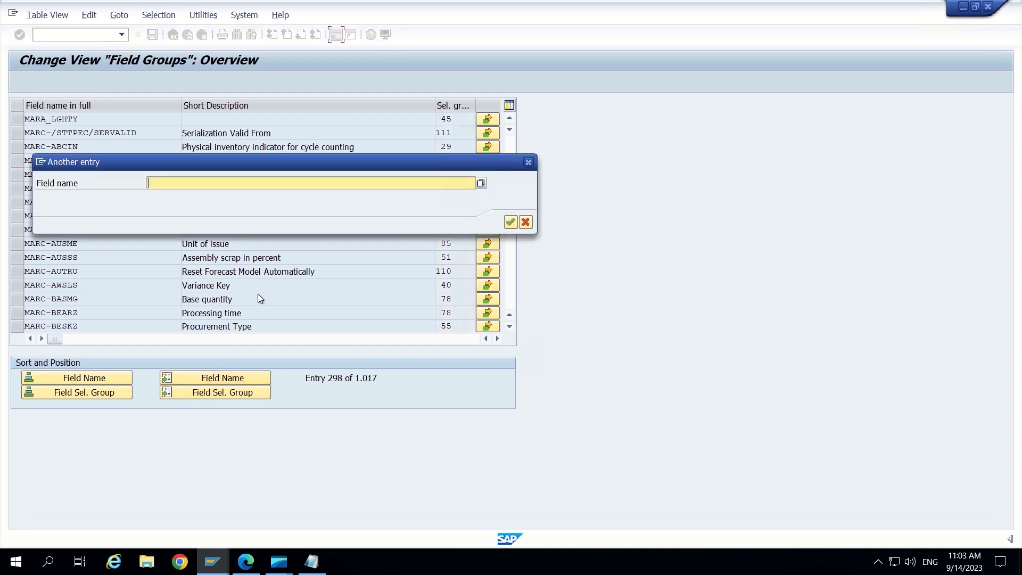
type("MARA-ZZ")
key("BackSpace")
key("BackSpace")
type("G")
key("Return")
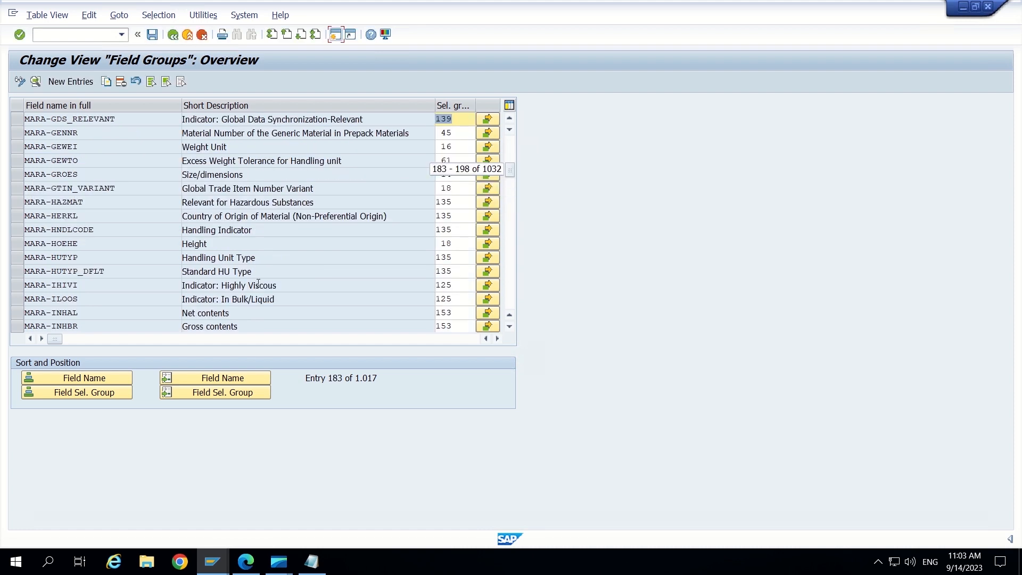
- Copy the MARA-GEWEI field group entry as a new entry for field MARA-ZZEXTNUM
left_click(18, 148)
left_click(105, 82)
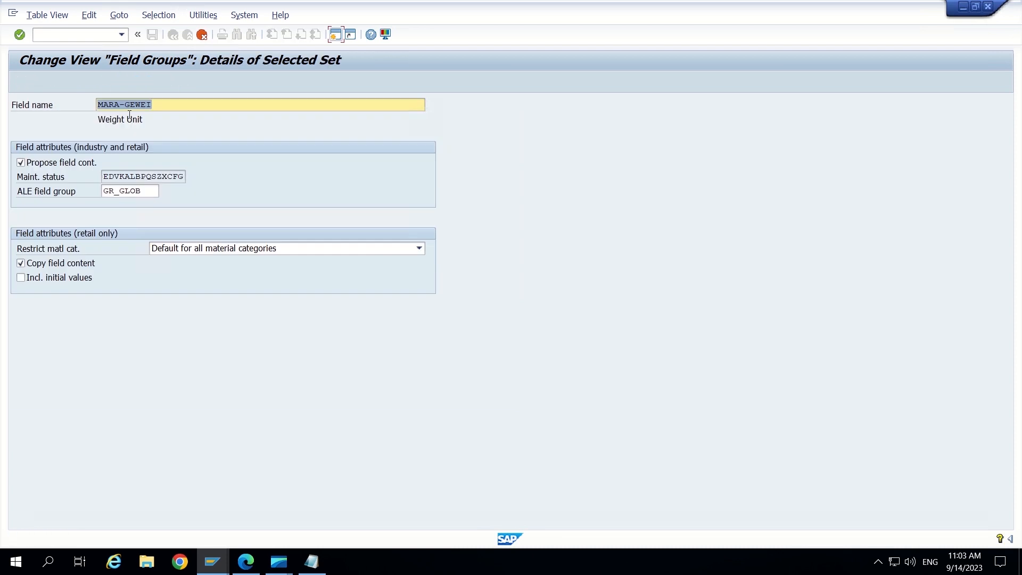
left_click(163, 103)
key("BackSpace")
key("BackSpace")
key("BackSpace")
key("BackSpace")
key("BackSpace")
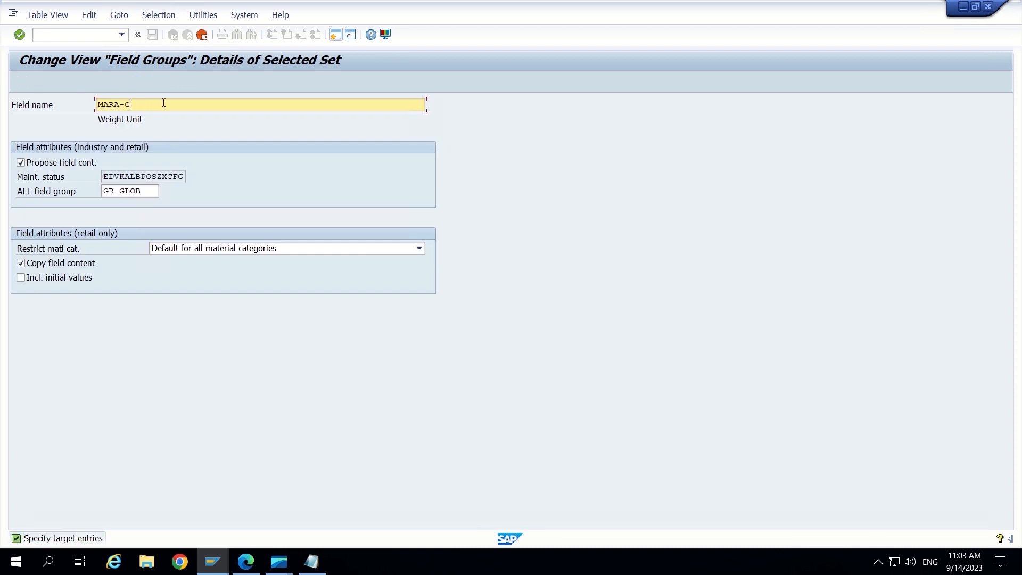
type("ZZXXX")
key("BackSpace")
key("BackSpace")
key("BackSpace")
type("EXTNUM")
key("Return")
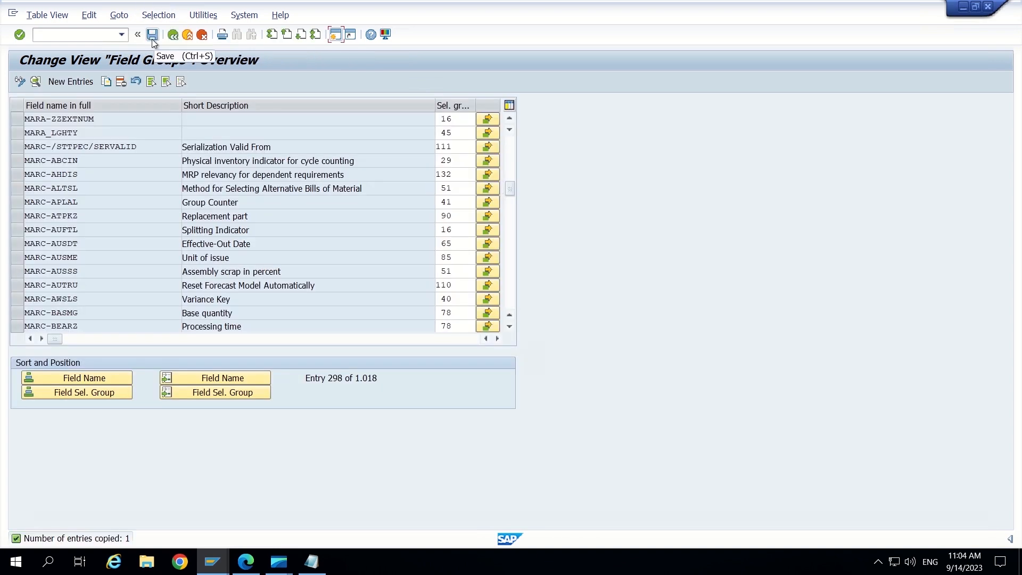
- Save the field groups to the MDG Practice customizing request and leave the view
left_click(153, 37)
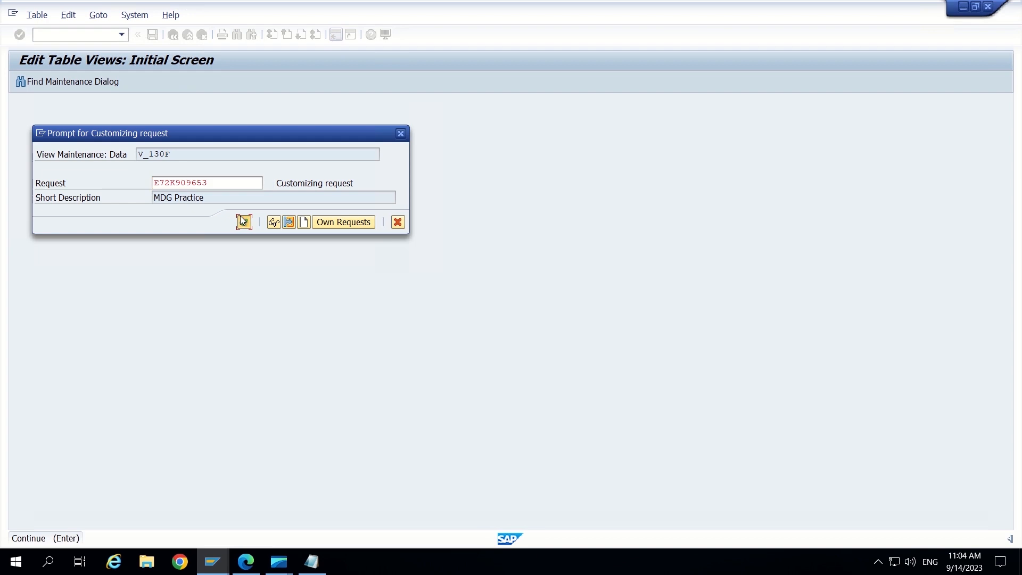
left_click(244, 222)
left_click(171, 36)
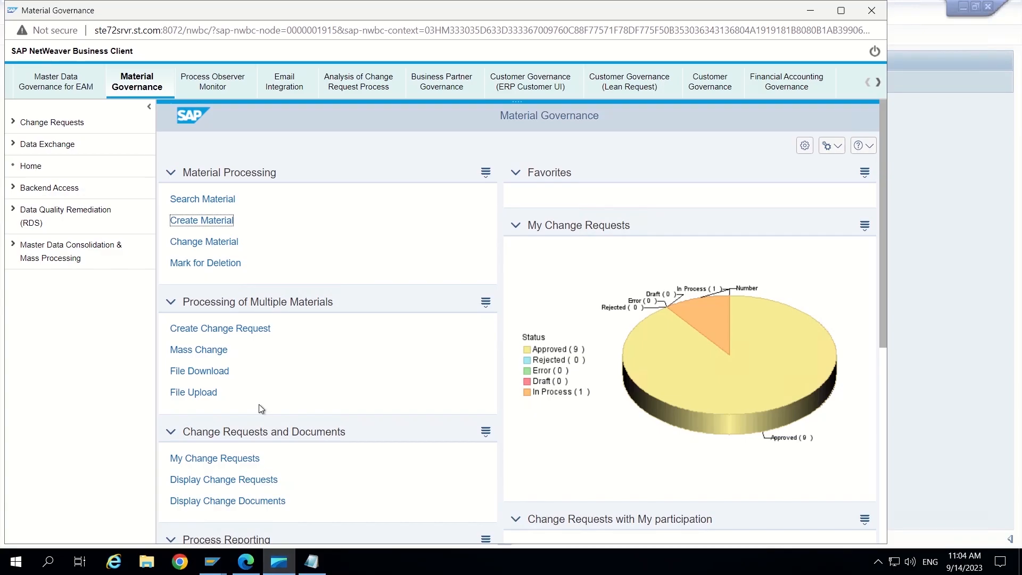
- Switch from the Material Governance window to SAP Easy Access and run transaction mdgimg
mouse_move(212, 562)
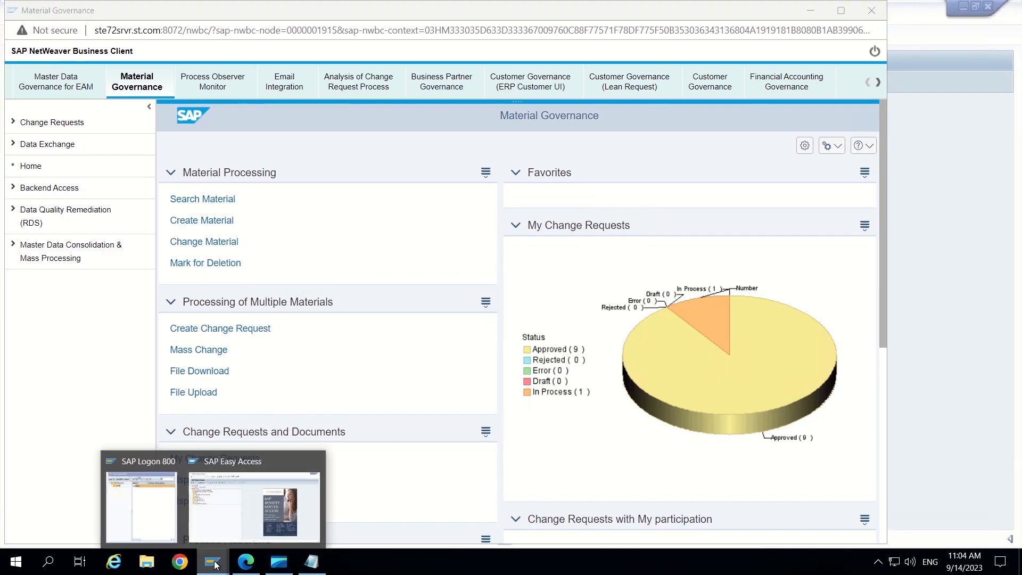
left_click(244, 524)
type("mdgimg")
key("Return")
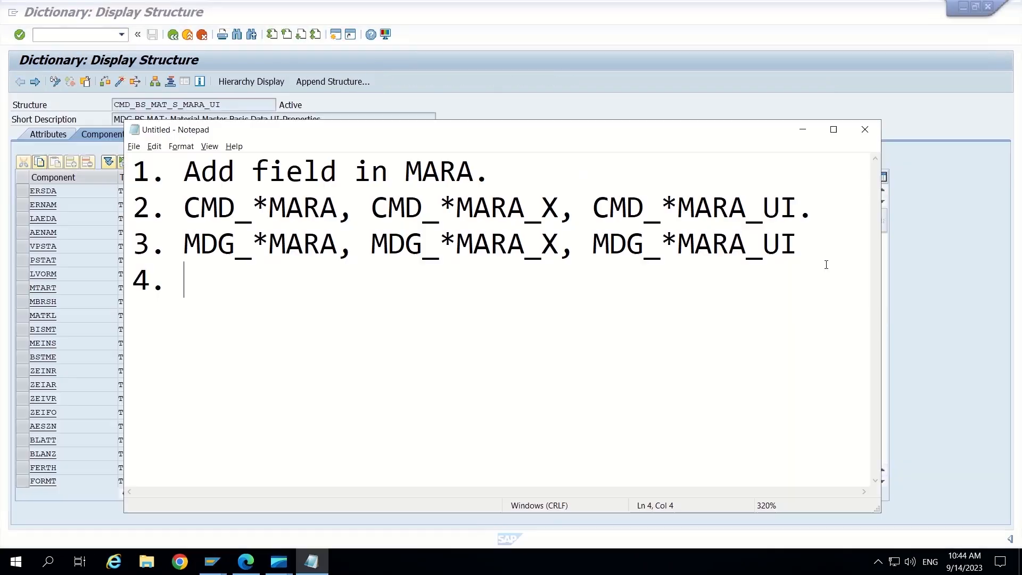
- Write "Add field attribute in MDG MM MATERIAL." as item 4 of the Notepad list
type("Add ")
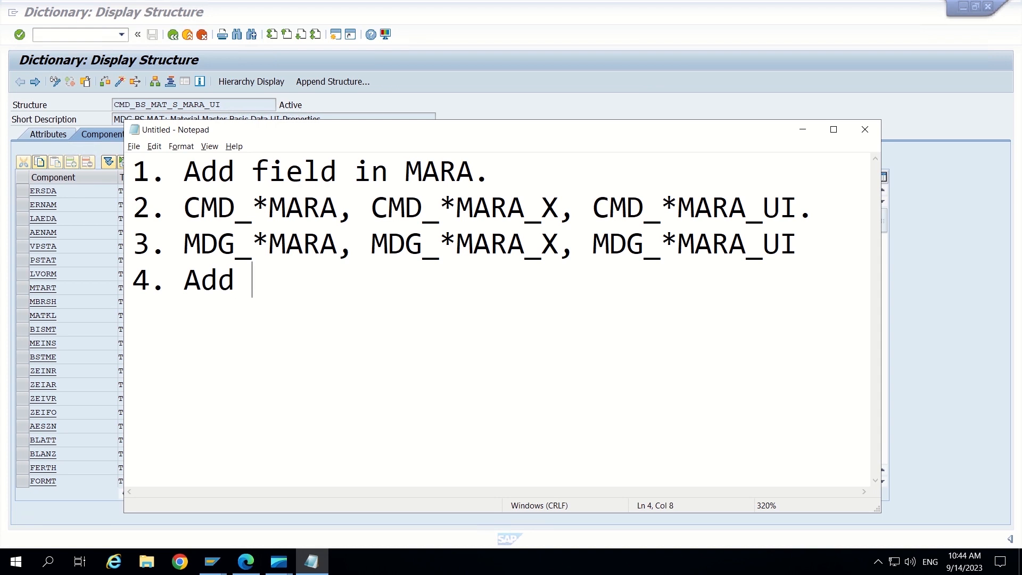
type("field ")
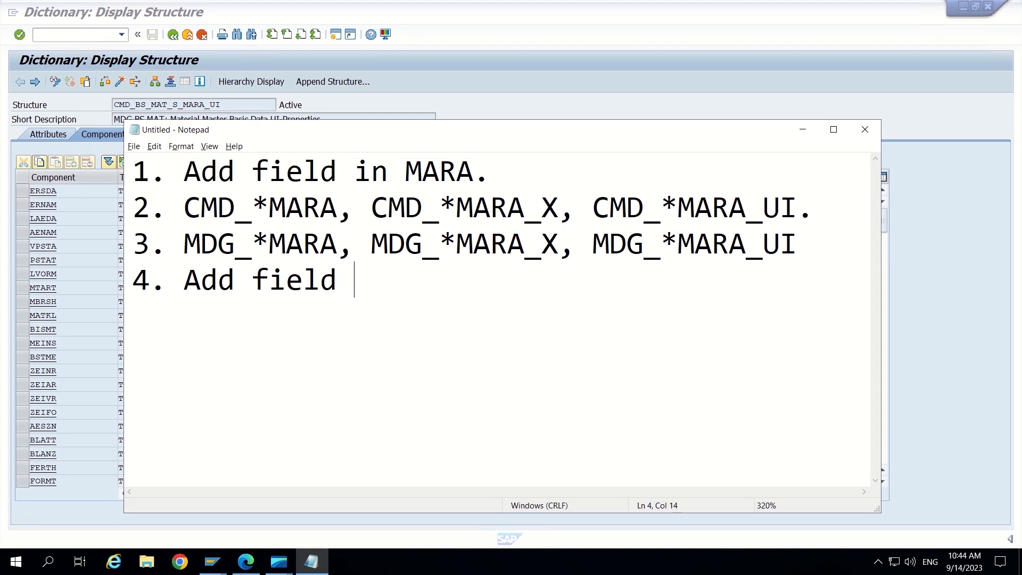
type("attribute in ")
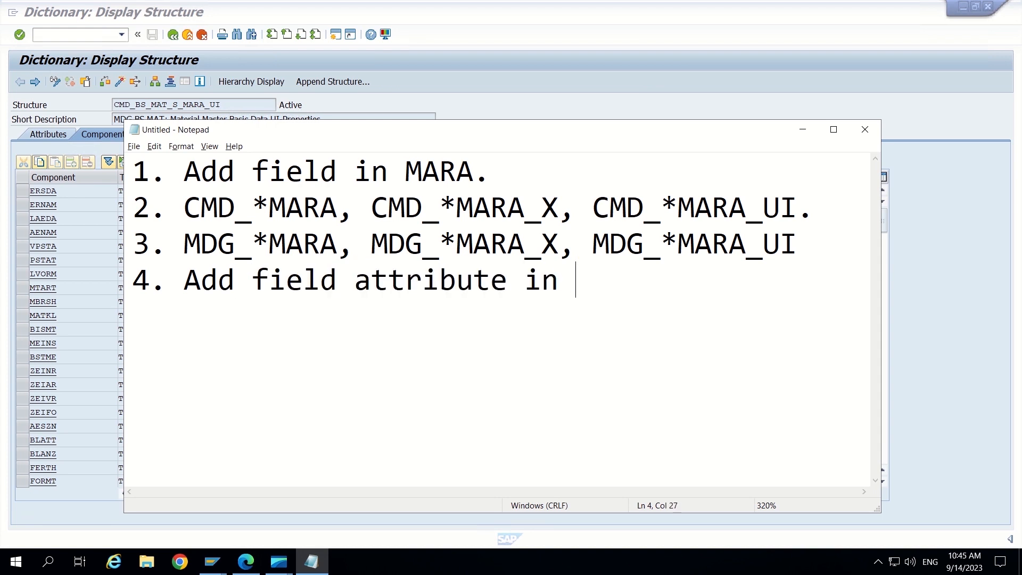
type("MDG MM")
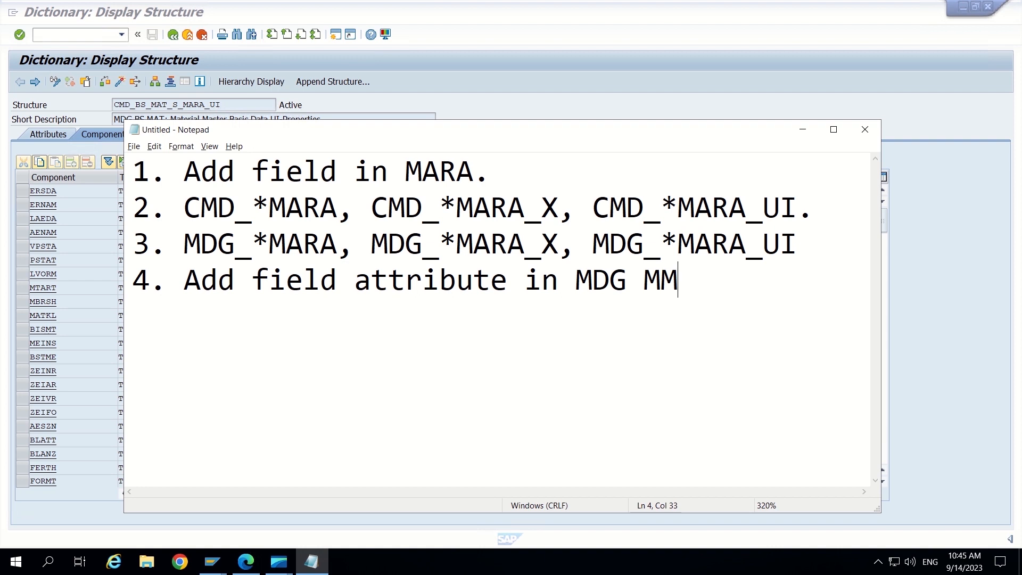
type(" MATERIAL.")
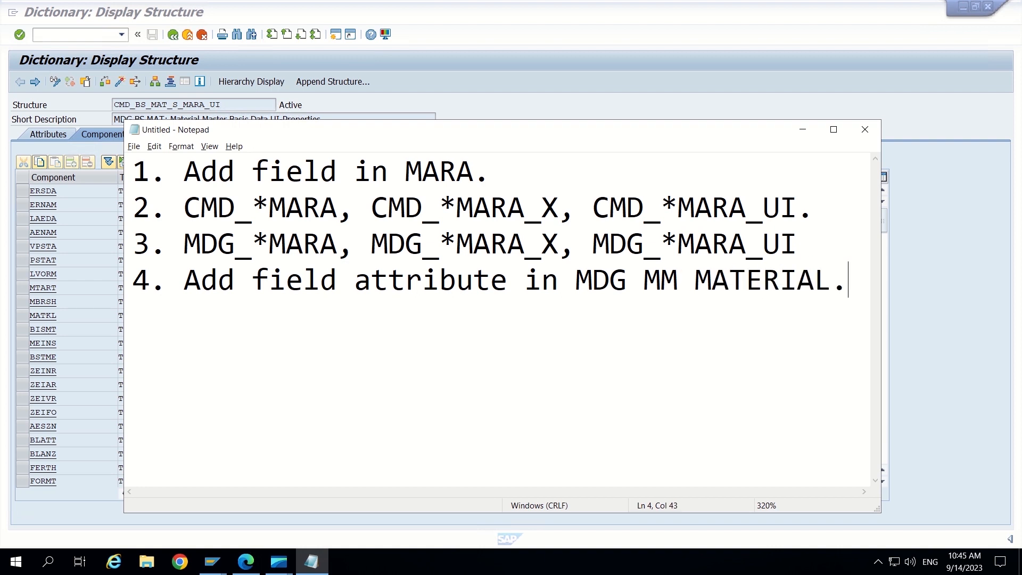
- Switch back to SAP, leave the ABAP Dictionary and run transaction mdgimg
left_click(117, 67)
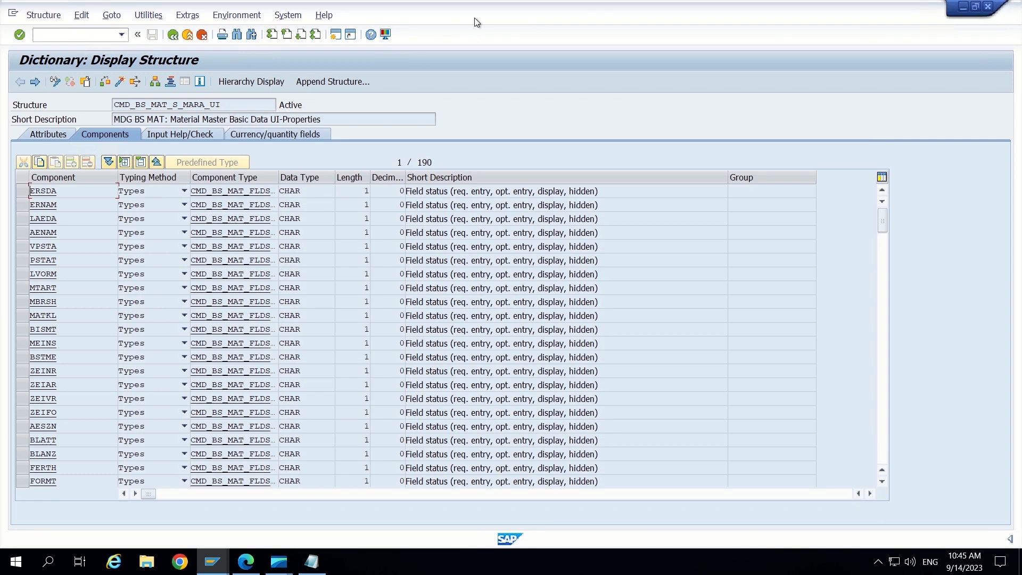
left_click(178, 35)
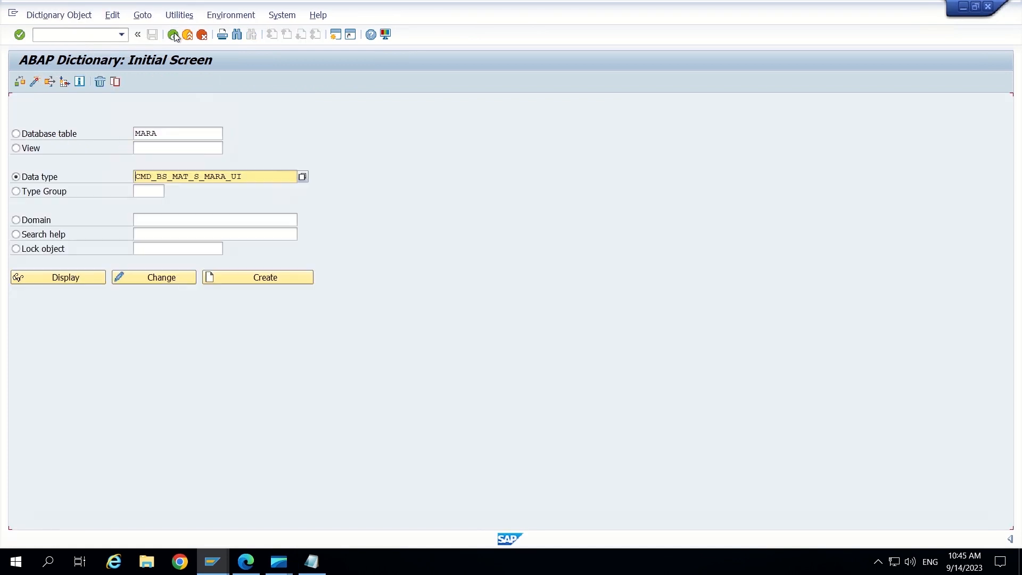
left_click(177, 34)
type("mdgimg")
key("Return")
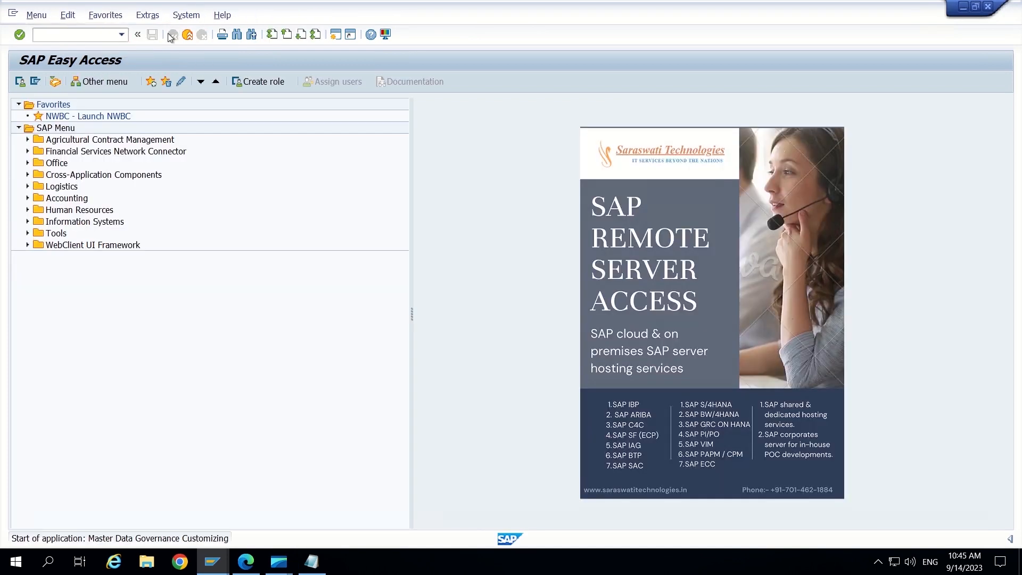
- Expand General Settings and Data Modeling, and open the Edit Data Model activity, accepting the cross-client notice
left_click(27, 128)
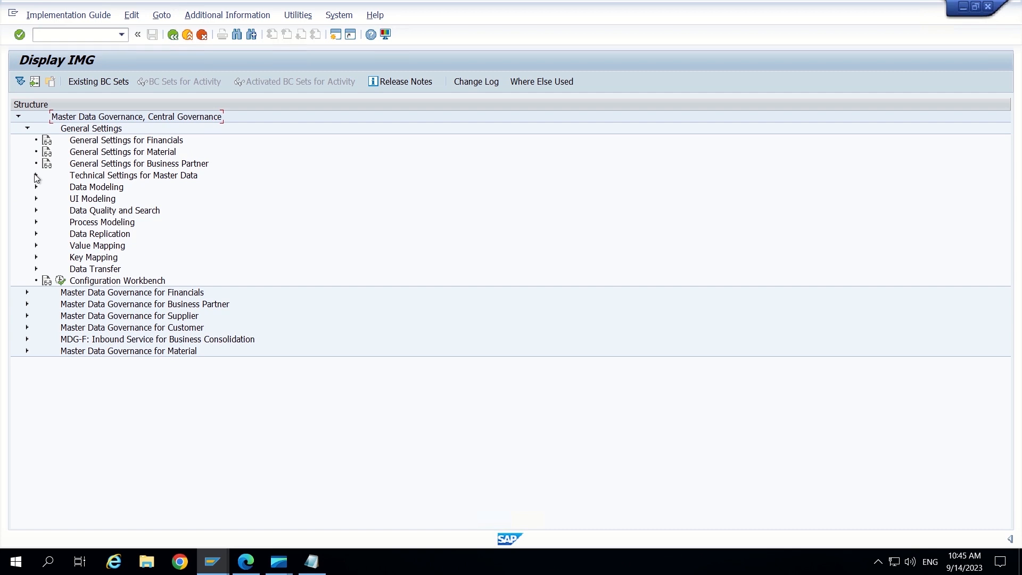
left_click(37, 187)
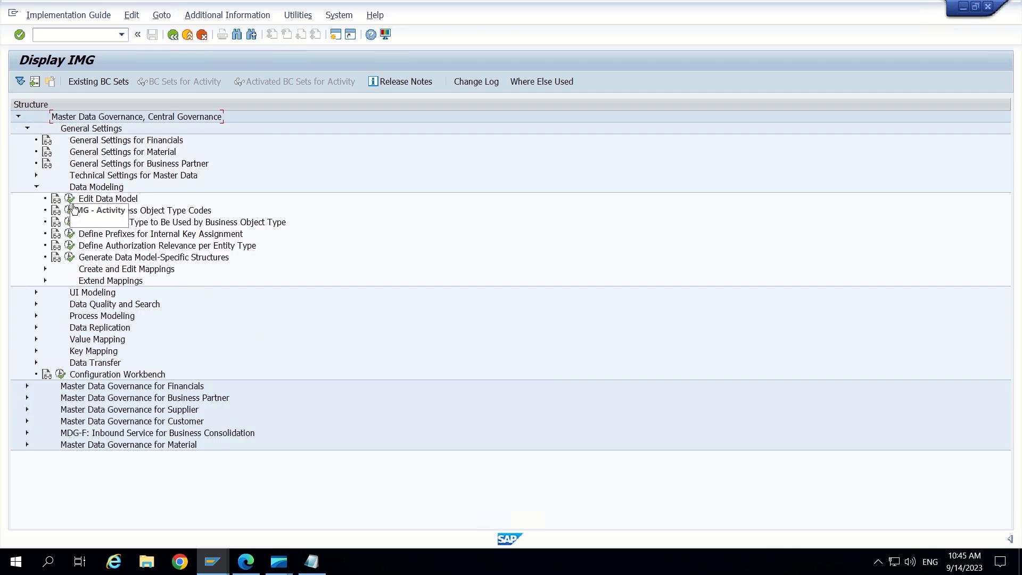
left_click(70, 199)
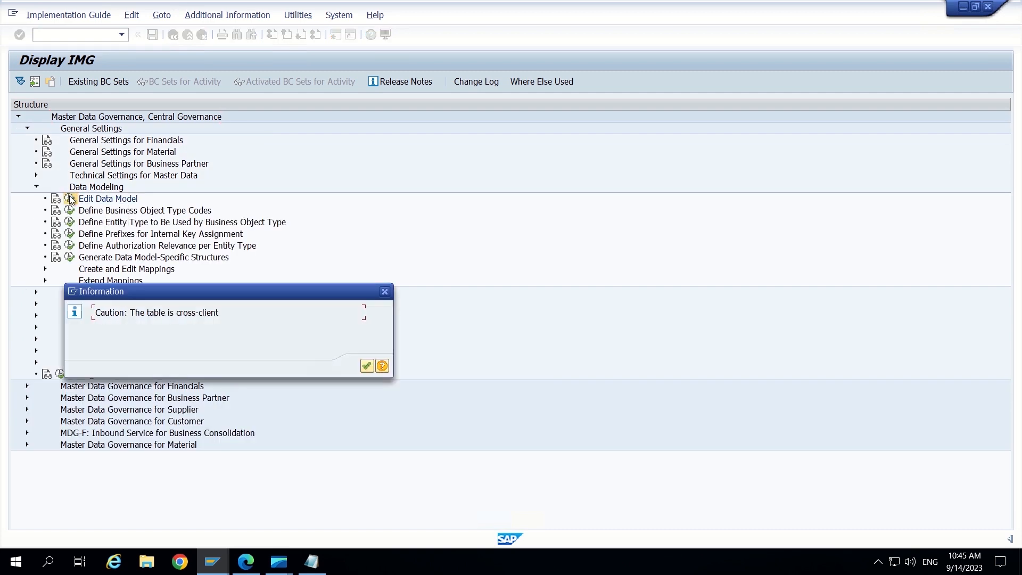
key("Return")
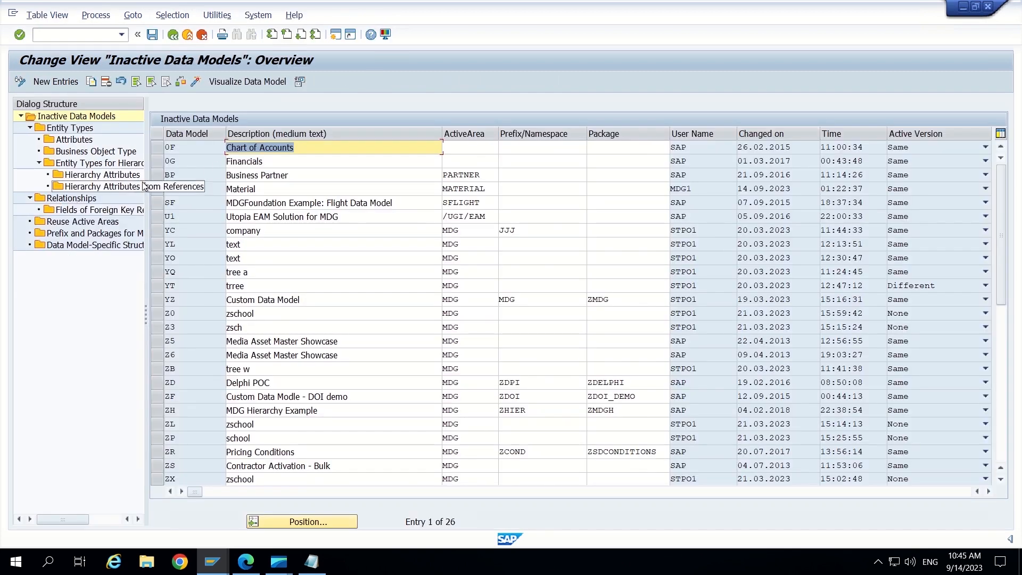
- Open the entity types of data model MM (Material) and look through the list
left_click(161, 188)
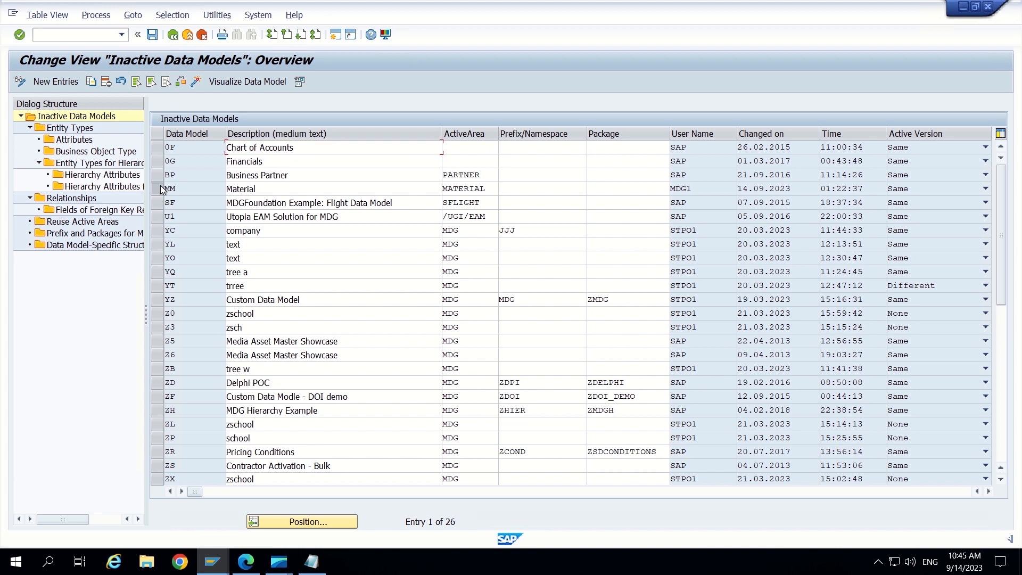
left_click(82, 129)
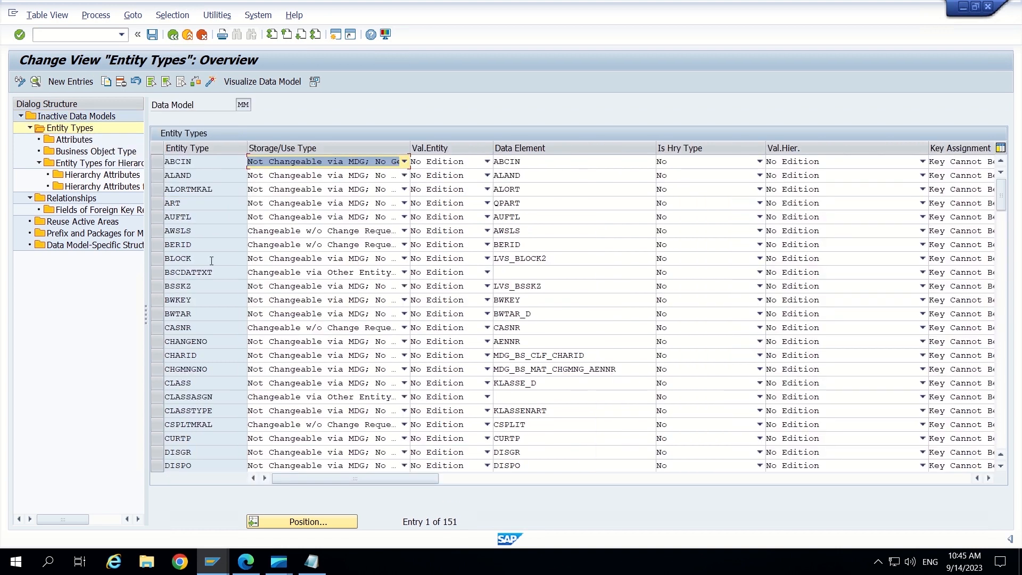
scroll(214, 270, "down", 8)
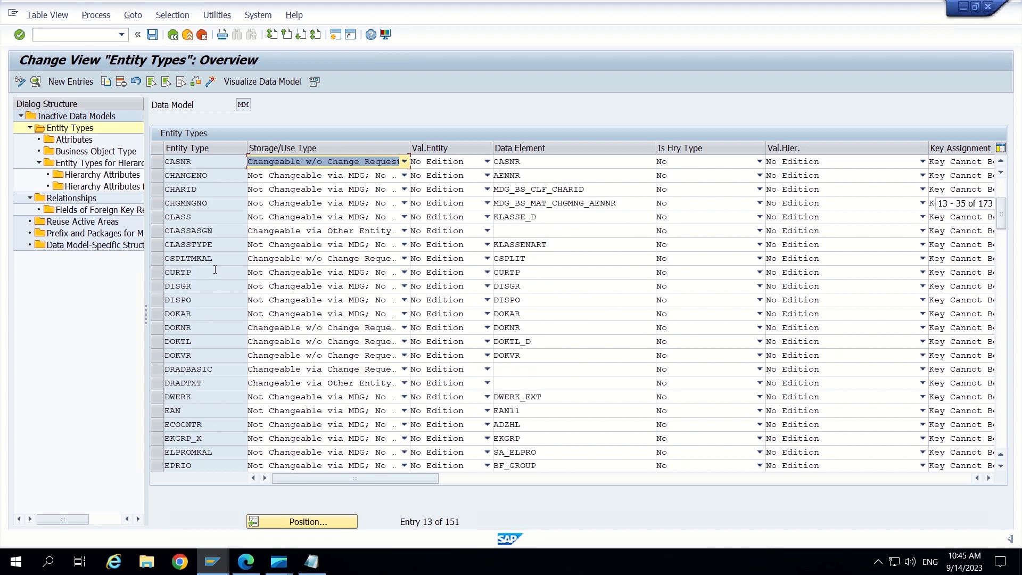
scroll(215, 269, "down", 2)
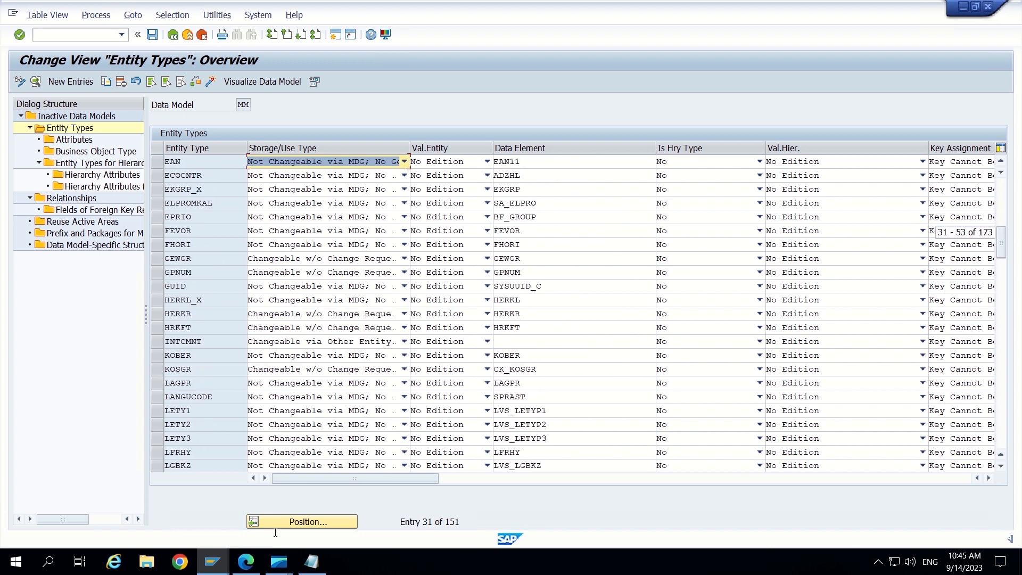
- Position the entity types list at MATERIAL and open that entity type's attributes
left_click(282, 523)
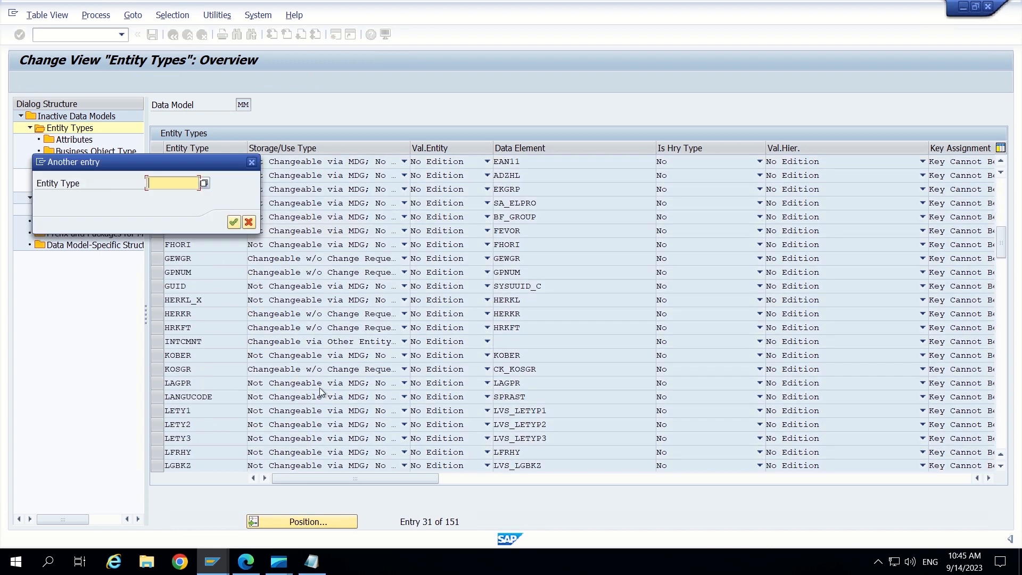
type("MATERIAL")
key("Return")
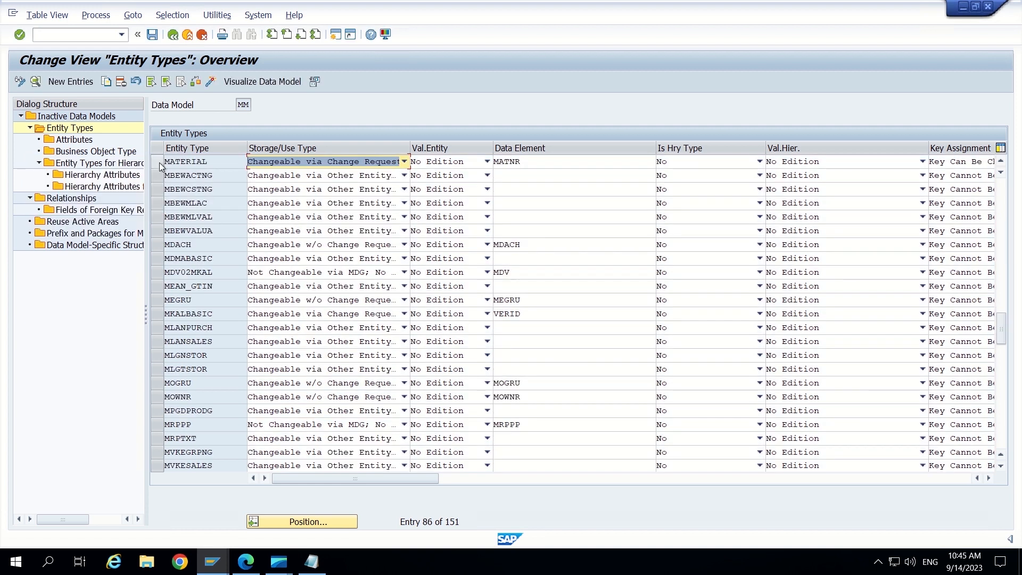
left_click(159, 165)
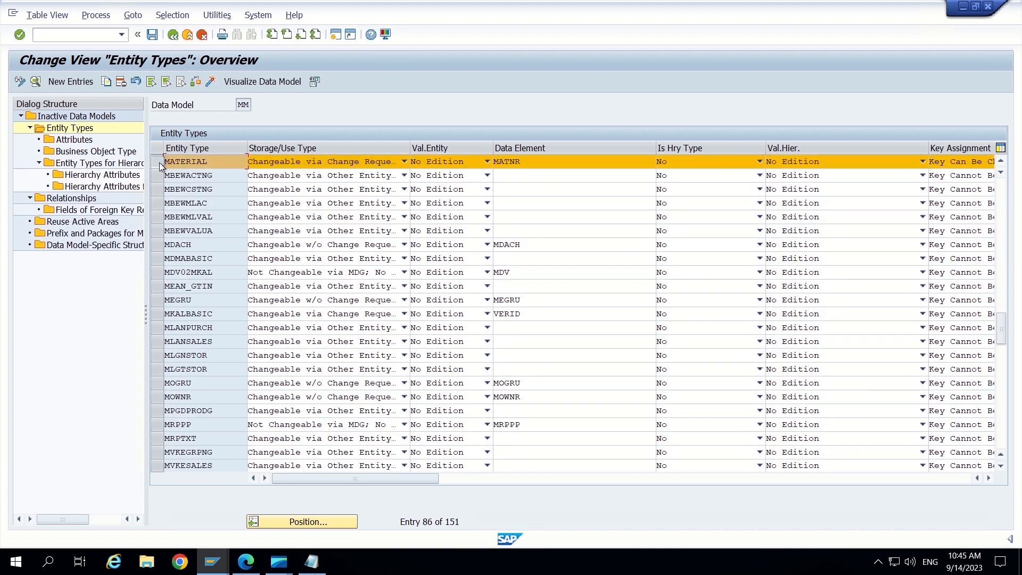
double_click(74, 140)
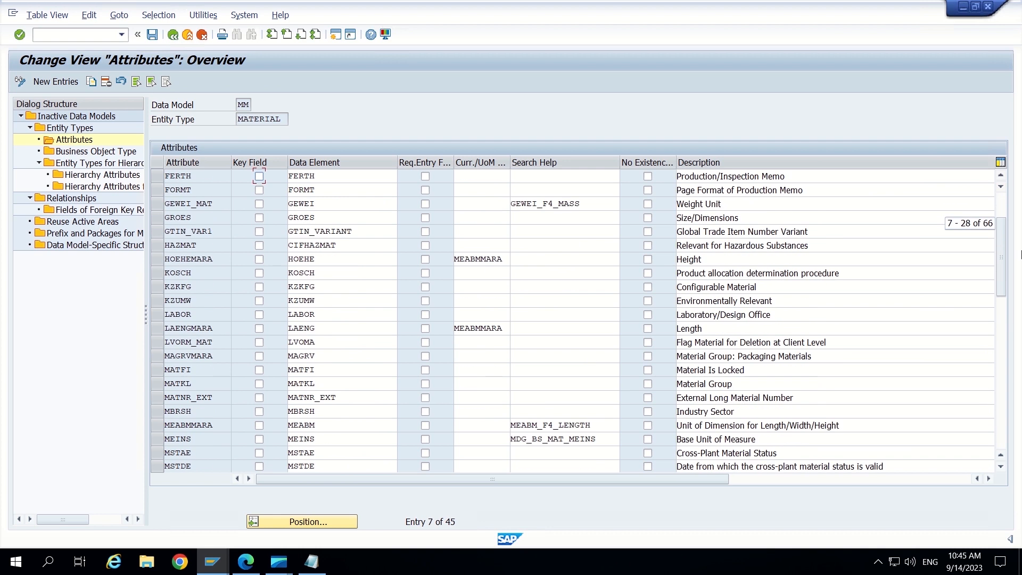
- Add the new attribute ZZEXTNUM with data element NUM5 to entity type MATERIAL and save the changes despite the warnings
left_click_drag(1021, 254, 1021, 370)
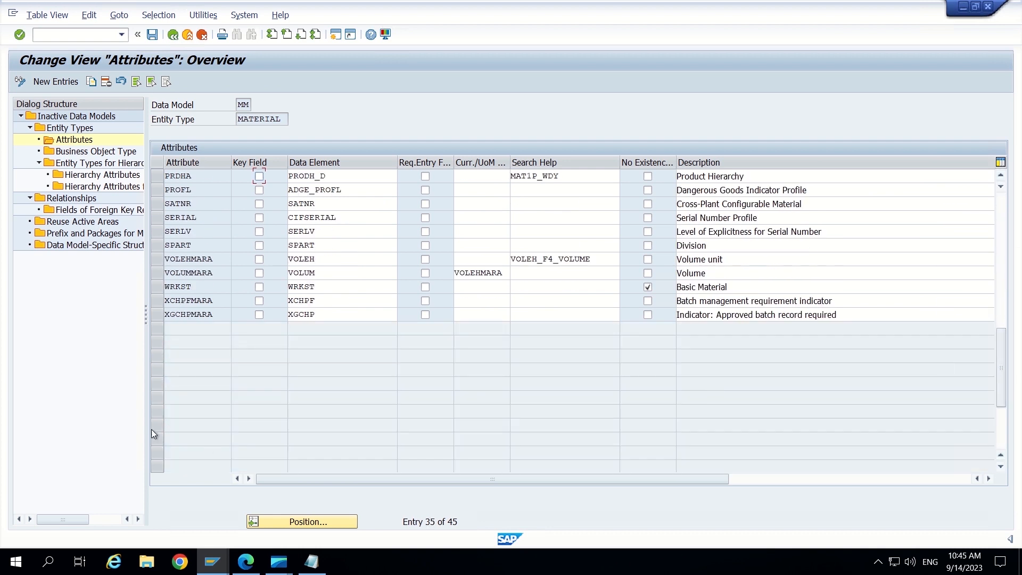
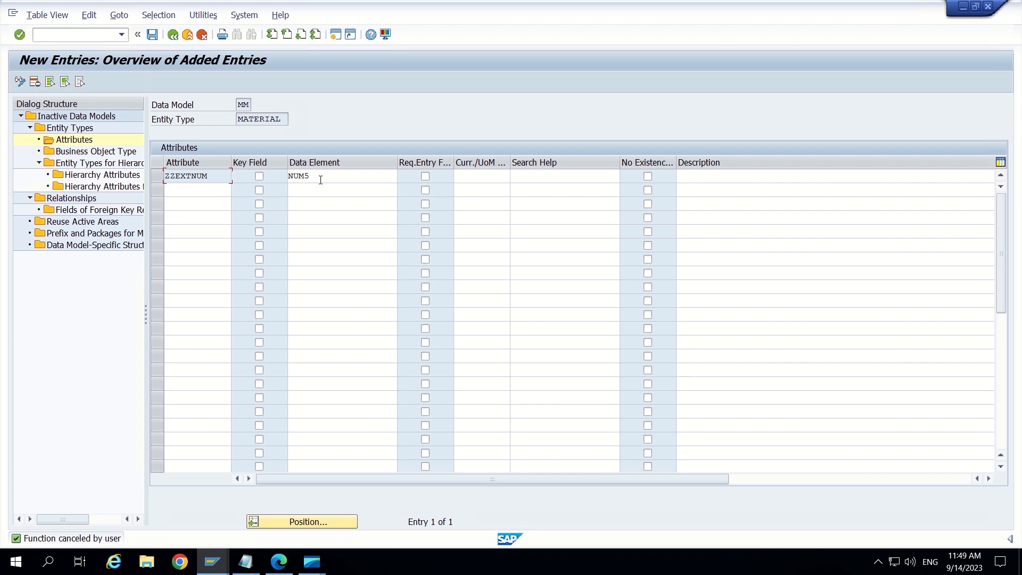
left_click(155, 39)
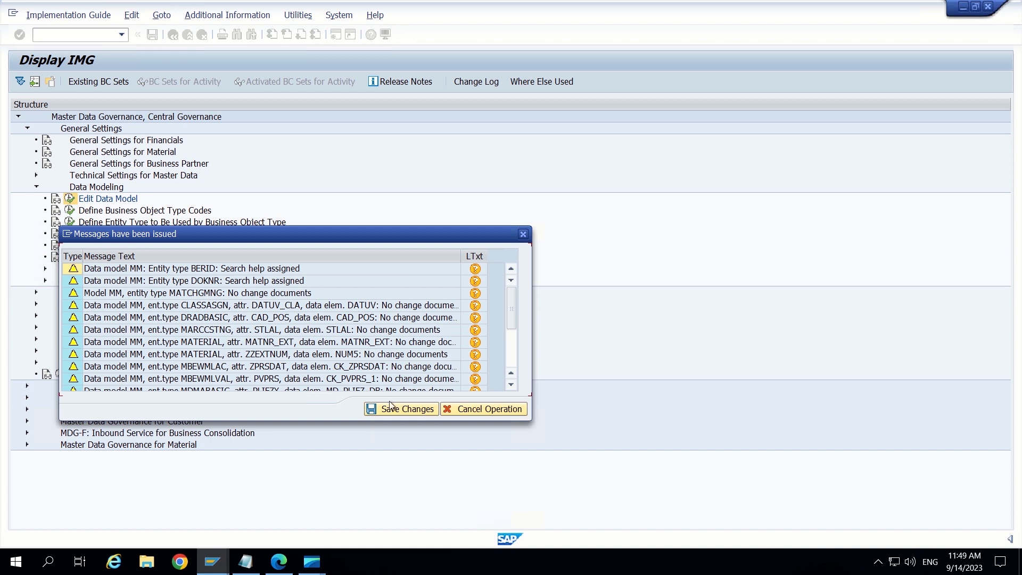
left_click(392, 409)
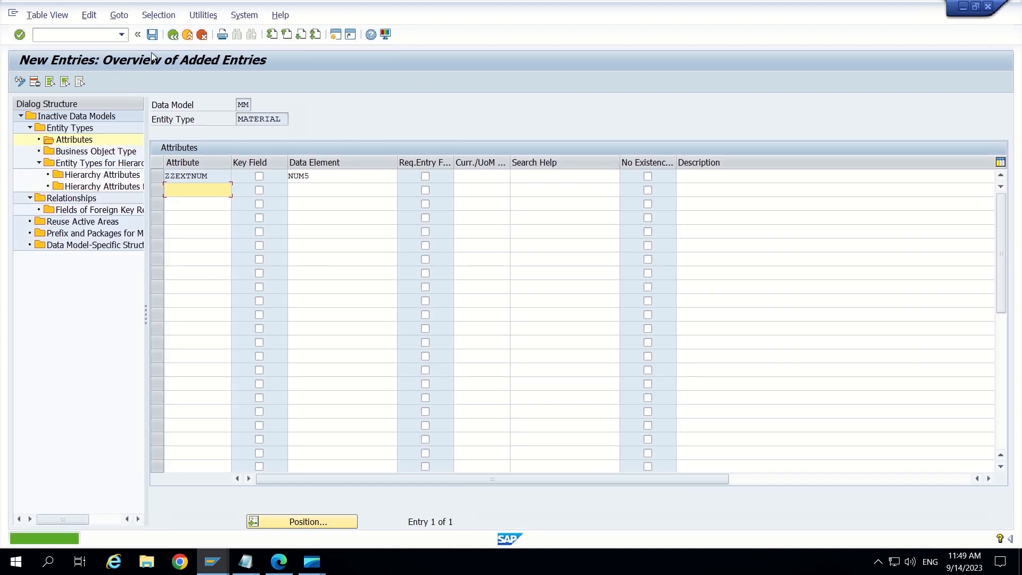
- Return to the entity types, activate data model MM, accept the activation messages and leave the Edit Data Model activity
left_click(174, 35)
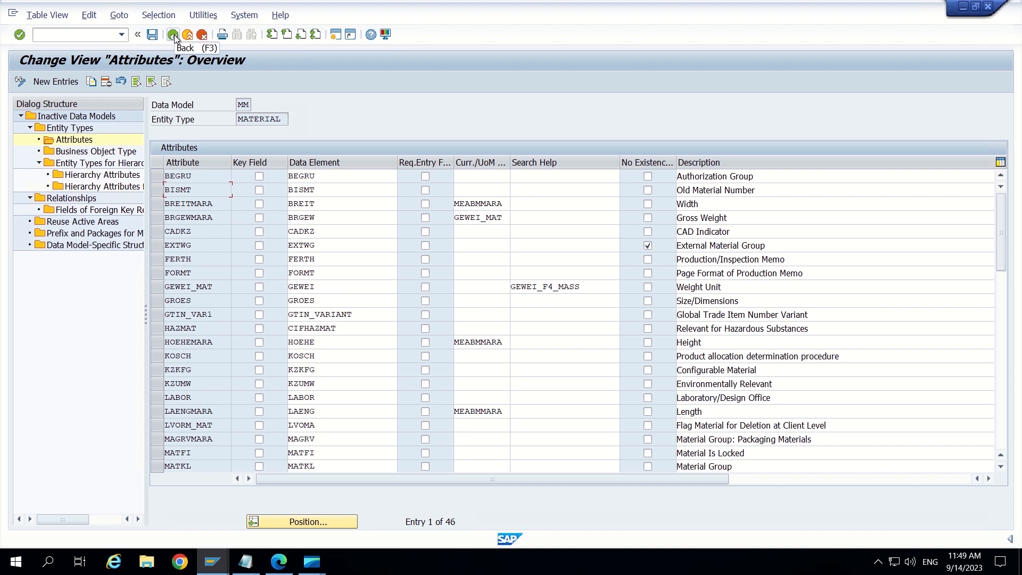
left_click(175, 35)
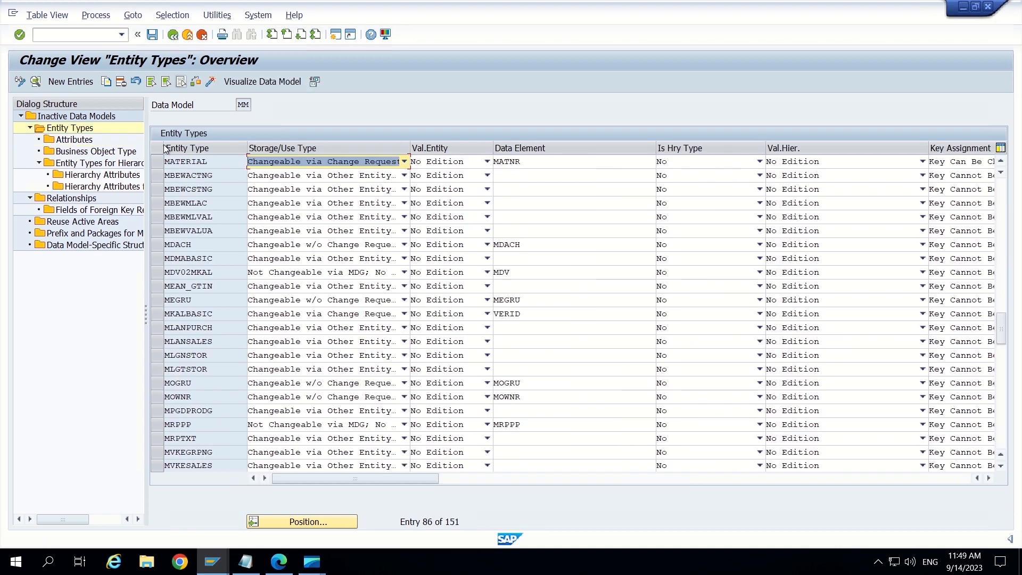
left_click(211, 81)
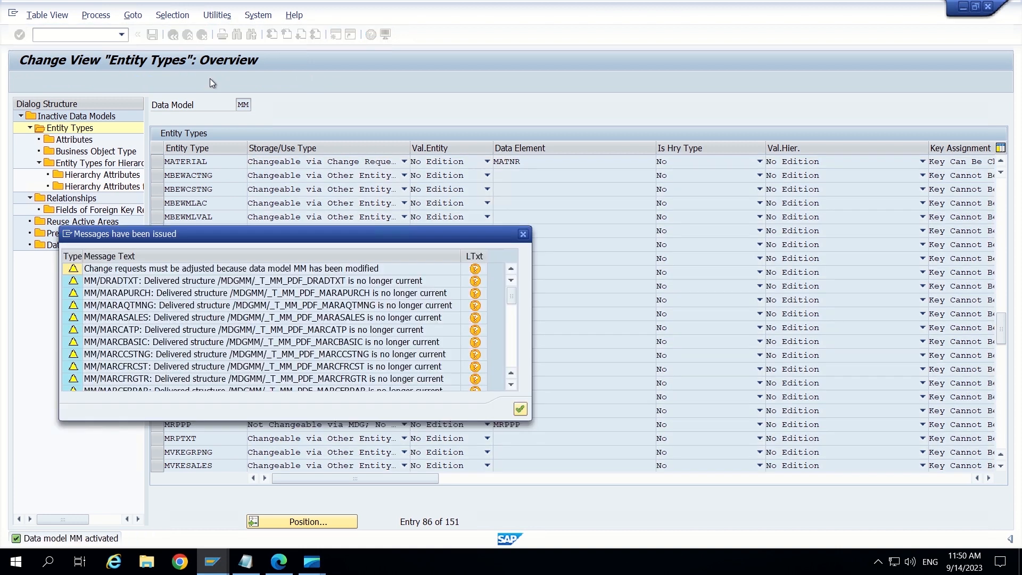
left_click(520, 408)
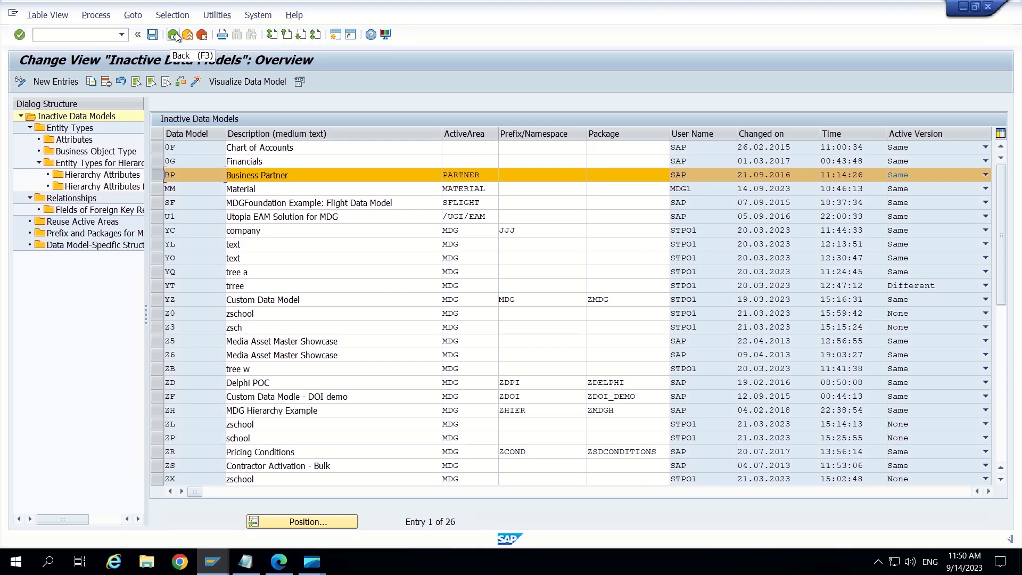
left_click(174, 35)
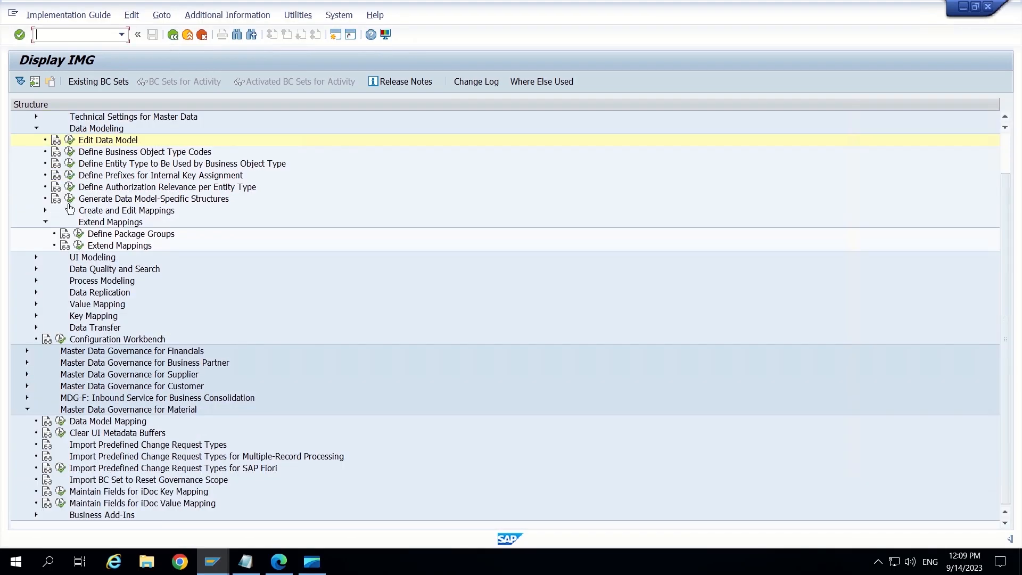
- Open the Generate Data Model-Specific Structures activity and generate the structures for data model MM, accepting the messages
left_click(70, 198)
left_click(372, 367)
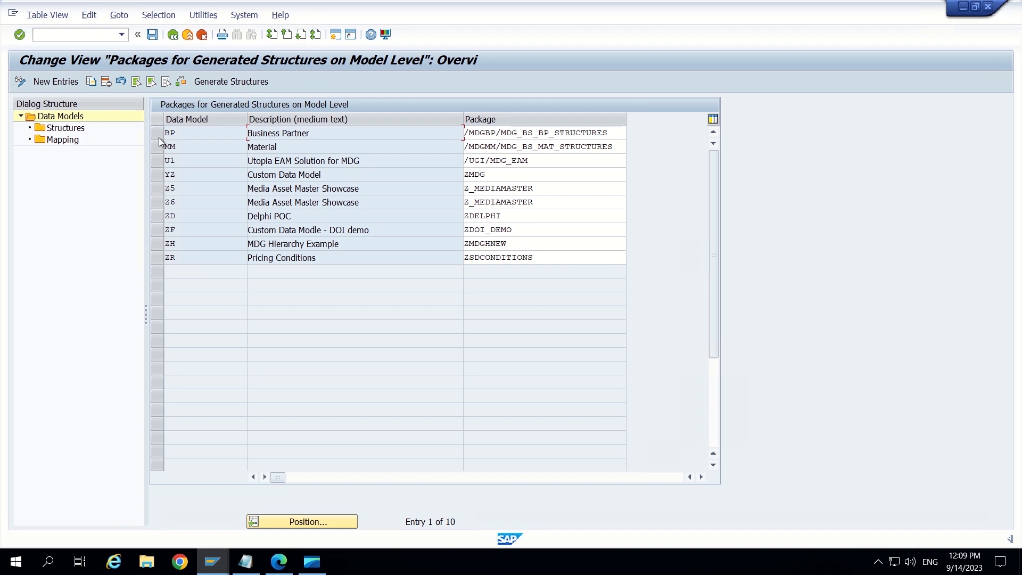
left_click(158, 147)
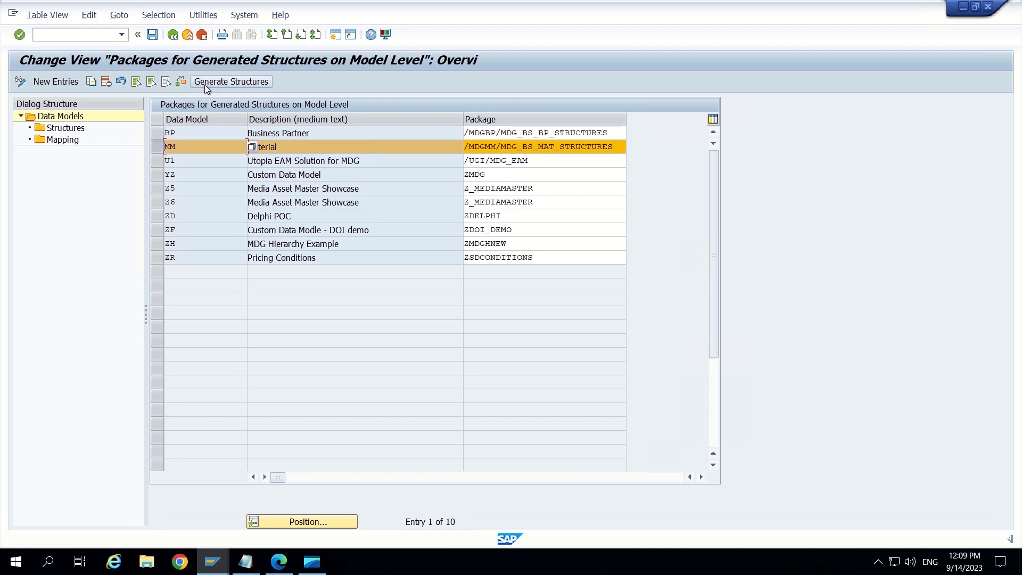
left_click(208, 83)
left_click(520, 411)
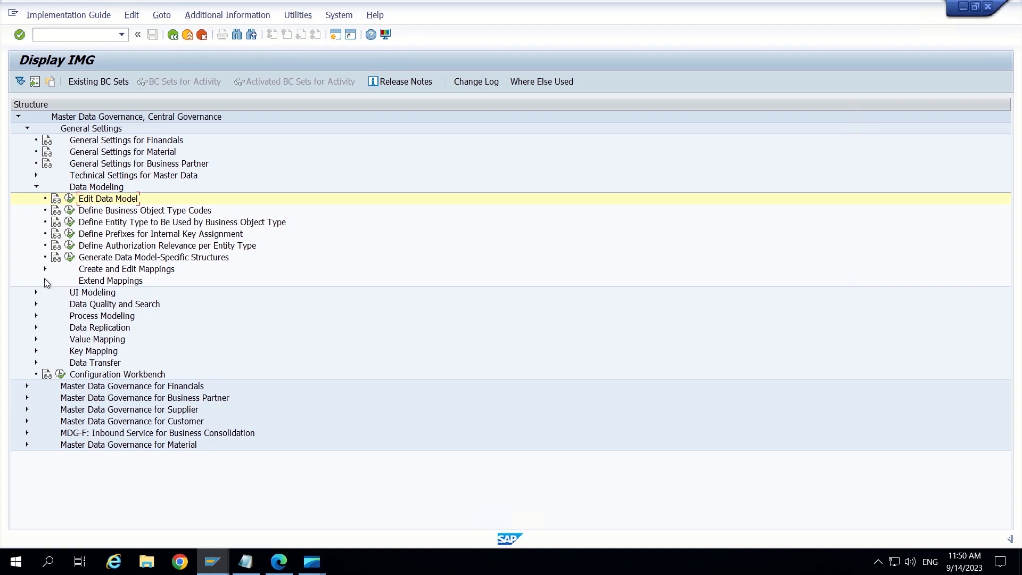
- Expand Extend Mappings and open the transformations of mapping step MDG_BS_MAT_MARA in mapping MDG_BS_MAT_MAP_2STA for editing
left_click(45, 280)
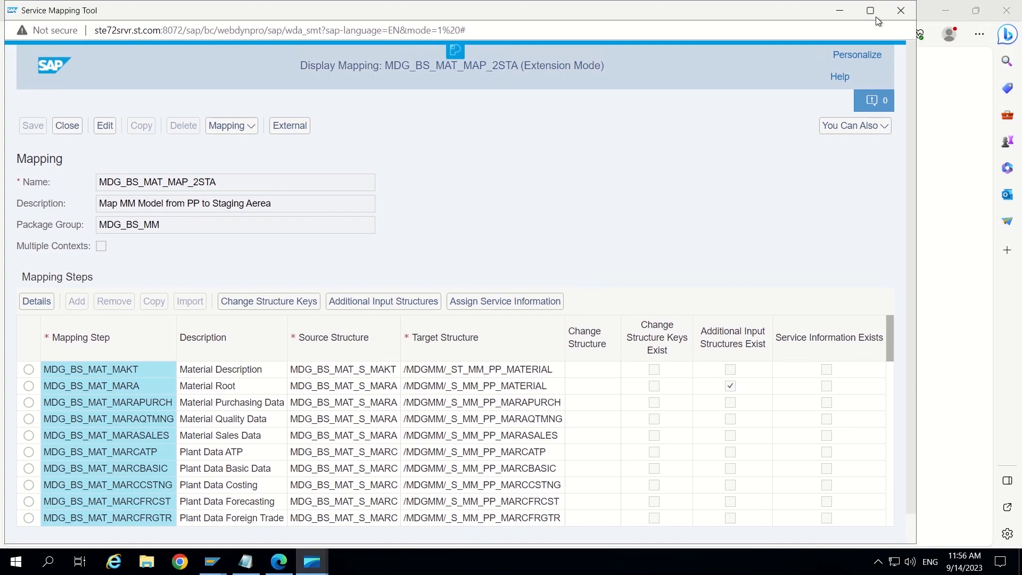
left_click(871, 11)
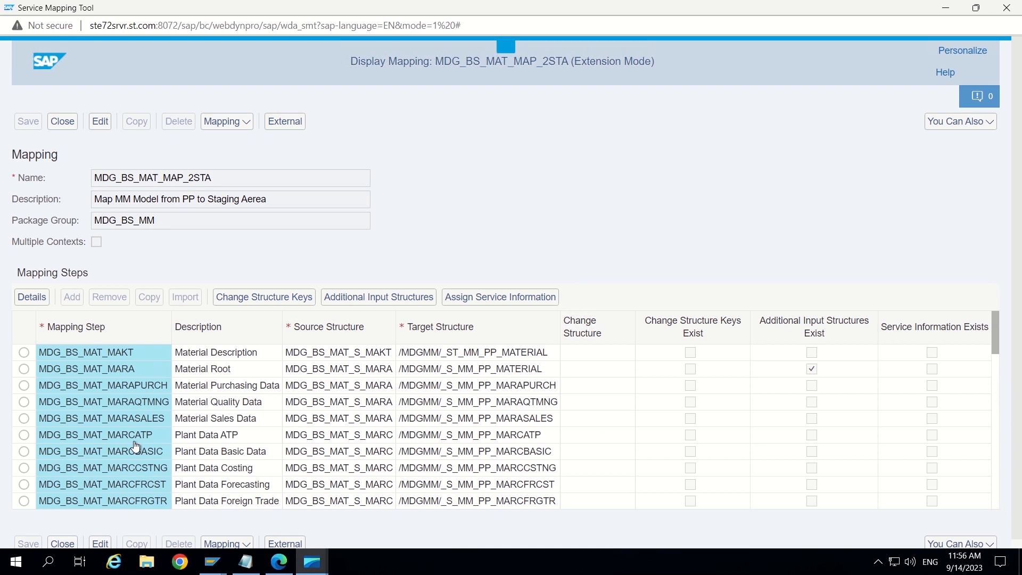
left_click(101, 371)
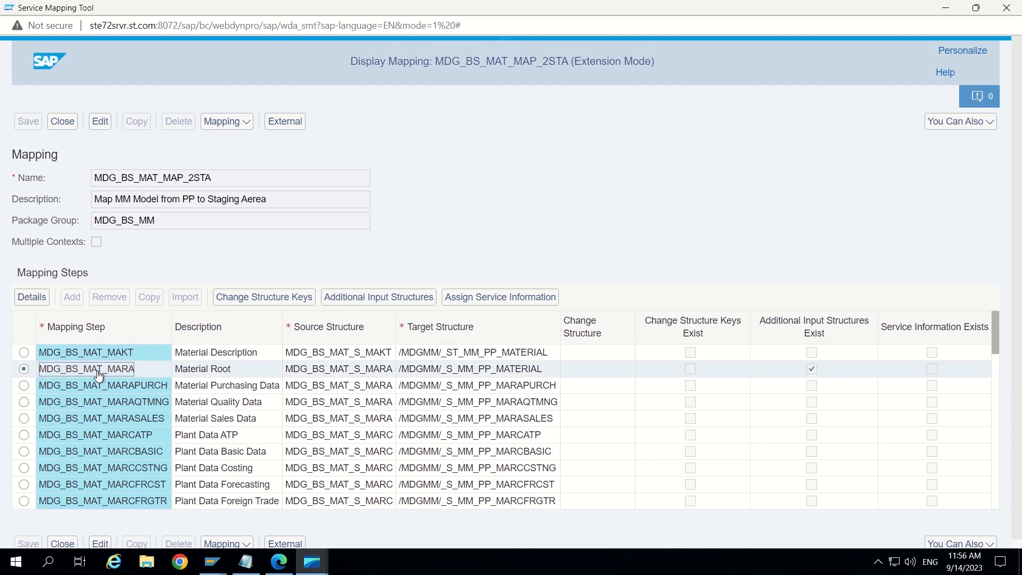
left_click(34, 299)
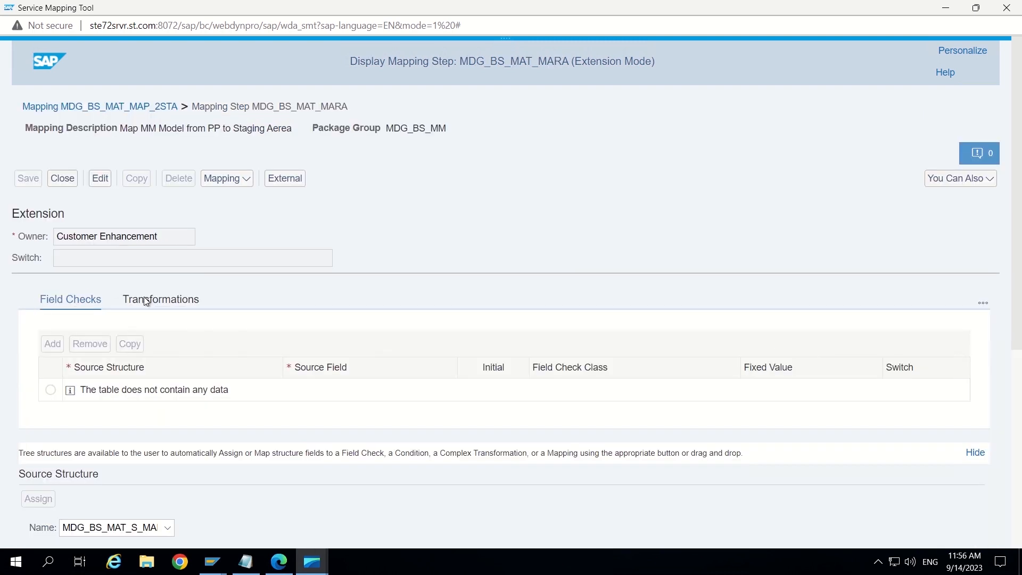
left_click(146, 301)
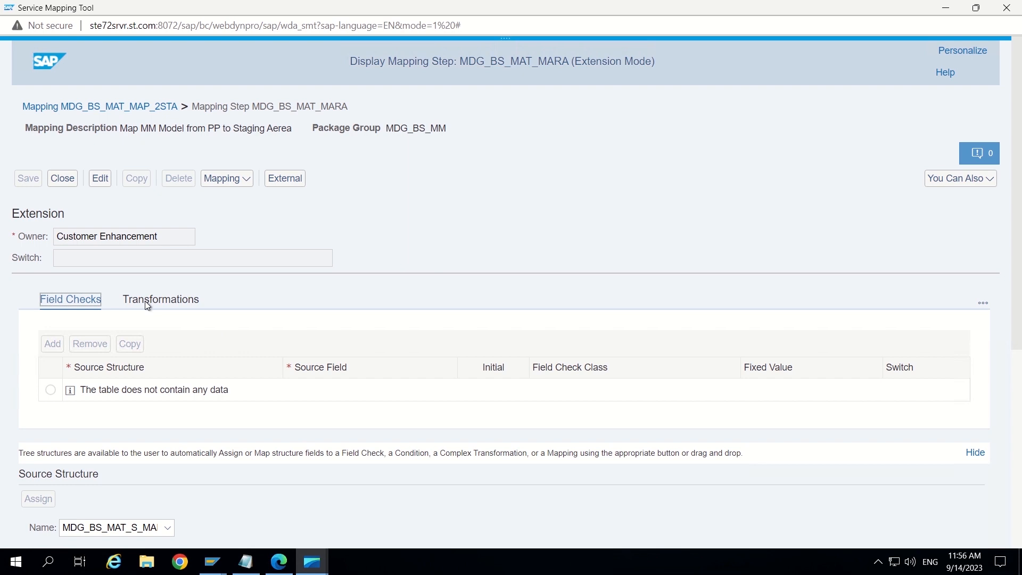
left_click(97, 180)
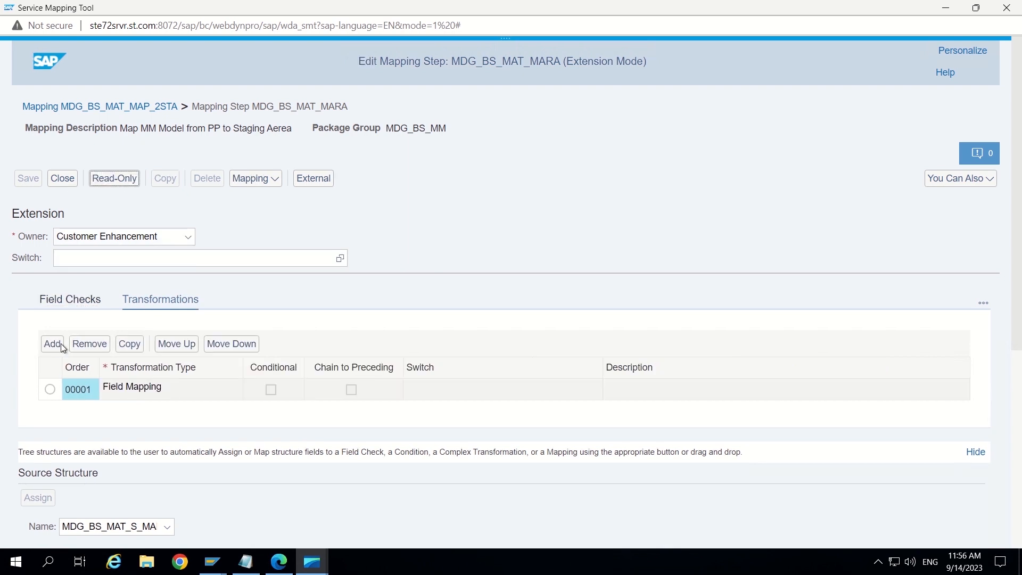
- Add a transformation of type Field Mapping to mapping step MDG_BS_MAT_MARA
left_click(52, 344)
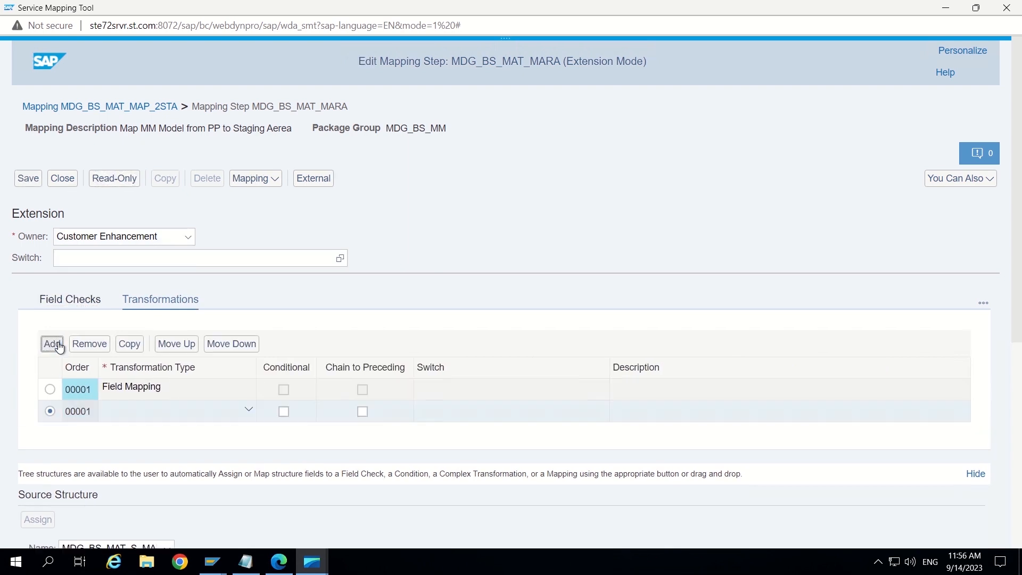
left_click(247, 413)
left_click(171, 436)
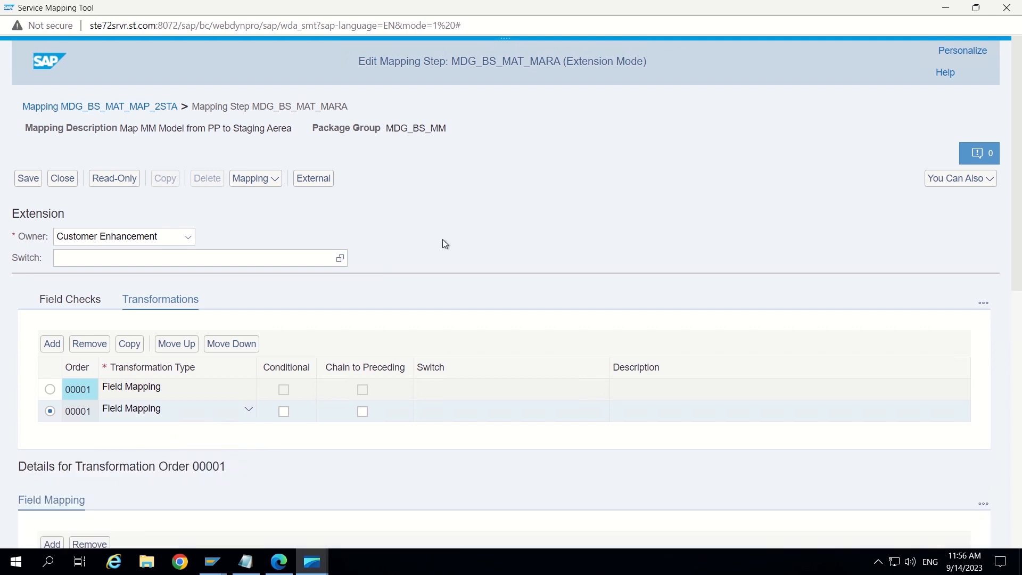
- Map source field ZZEXTNUM of MDG_BS_MAT_S_MARA to target field ZZEXTNUM of /MDGMM/_S_MM_PP_MATERIAL
scroll(444, 241, "down", 8)
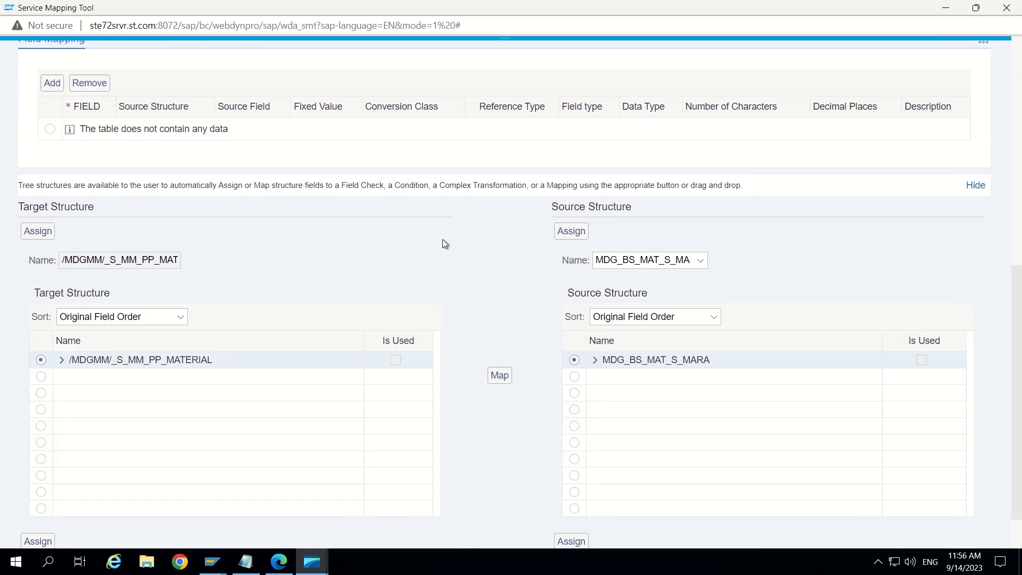
left_click(62, 360)
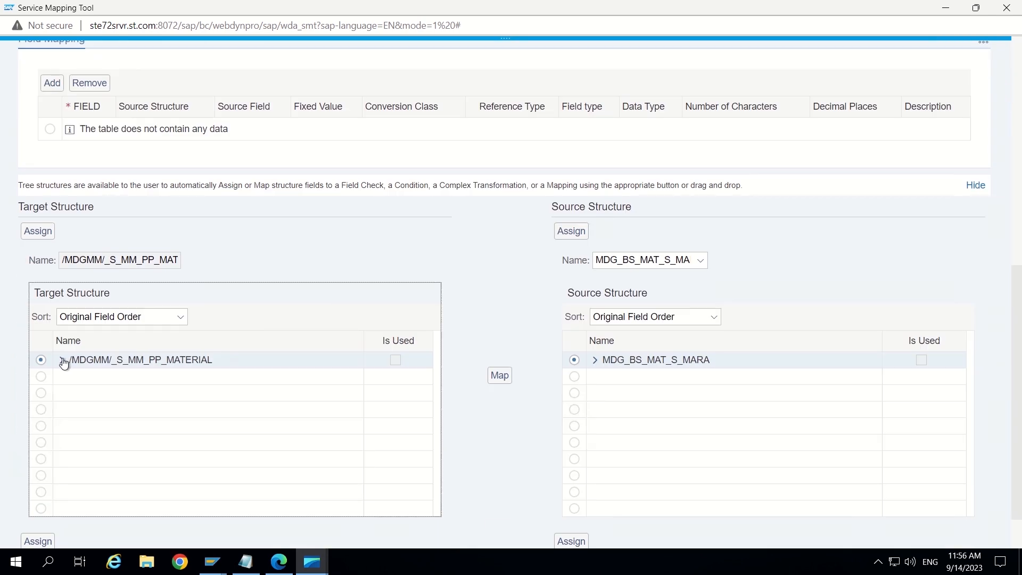
left_click(595, 361)
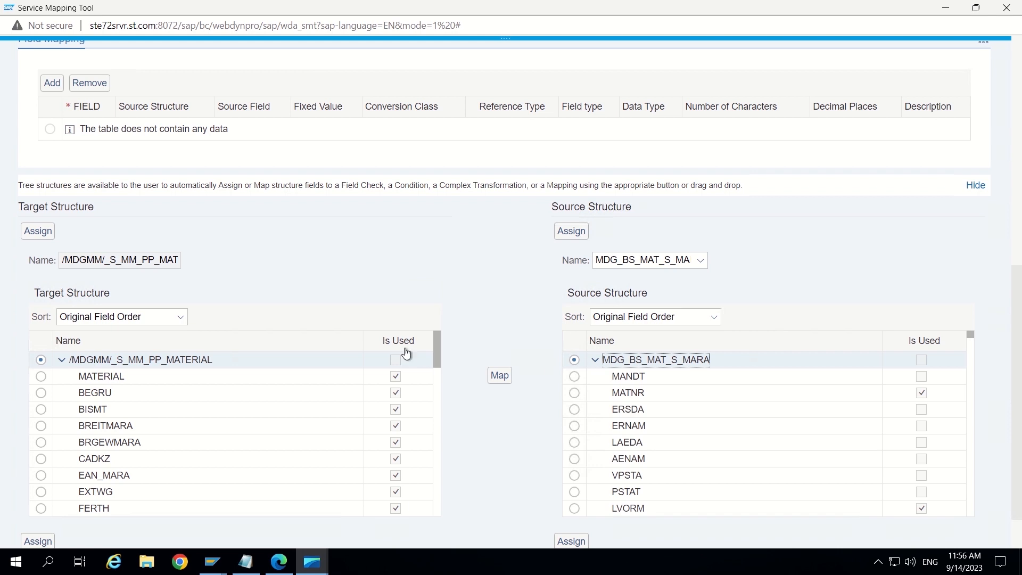
left_click_drag(439, 347, 440, 522)
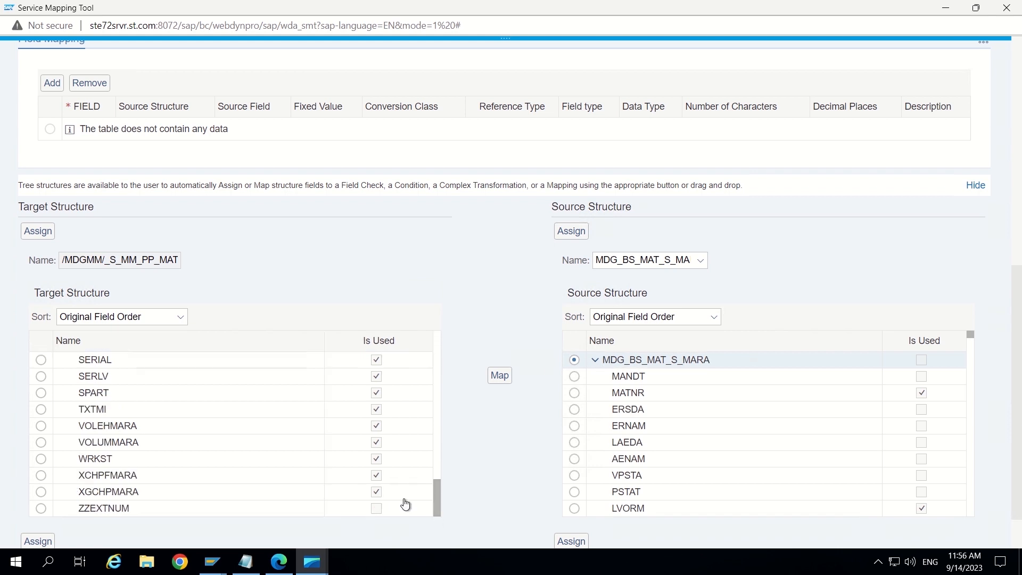
left_click(98, 509)
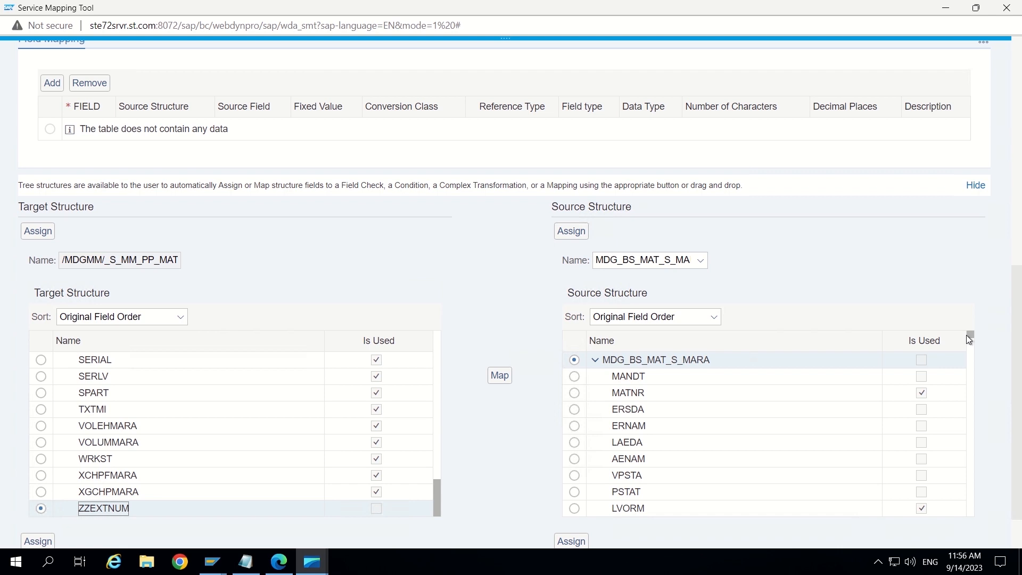
left_click_drag(969, 336, 964, 411)
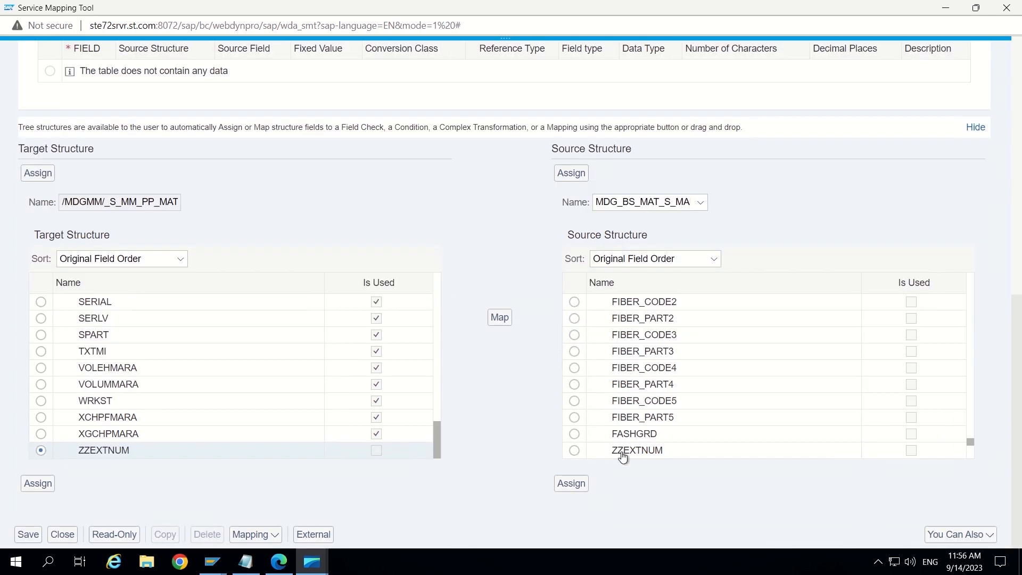
left_click(623, 451)
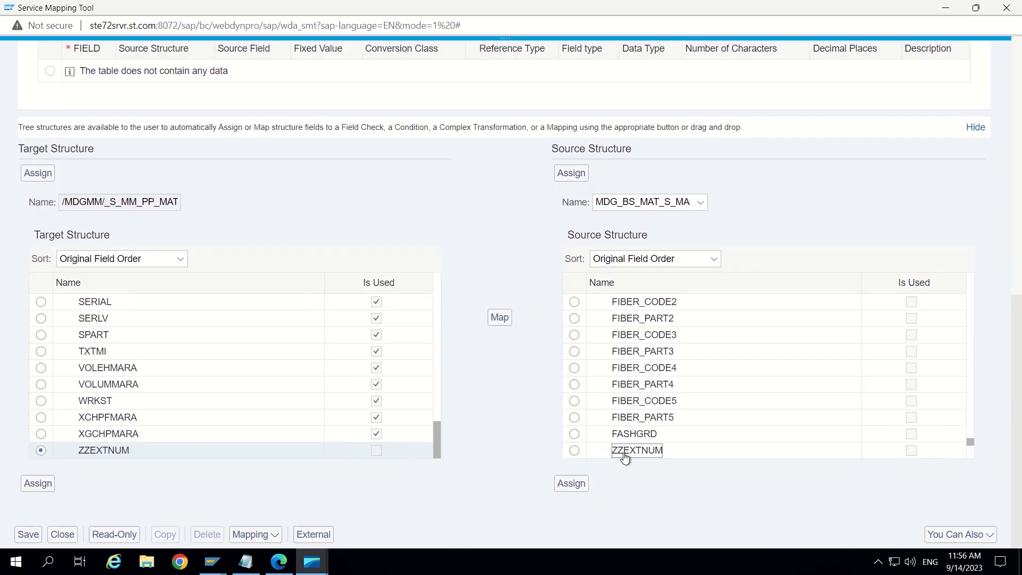
left_click(501, 324)
- Save the extended mapping MDG_BS_MAT_MAP_2STA and activate it
scroll(230, 188, "up", 8)
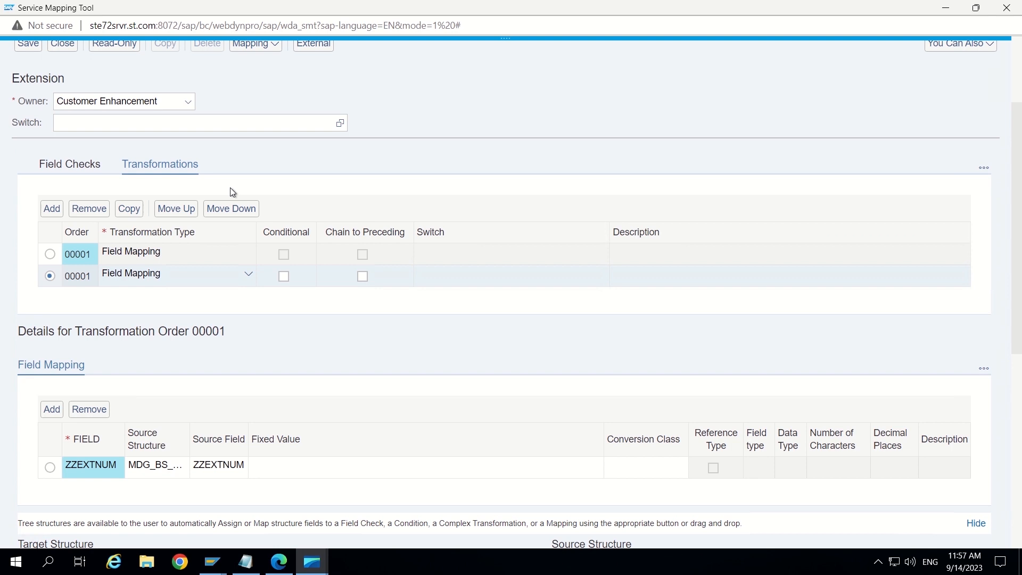
scroll(230, 187, "up", 3)
left_click(26, 181)
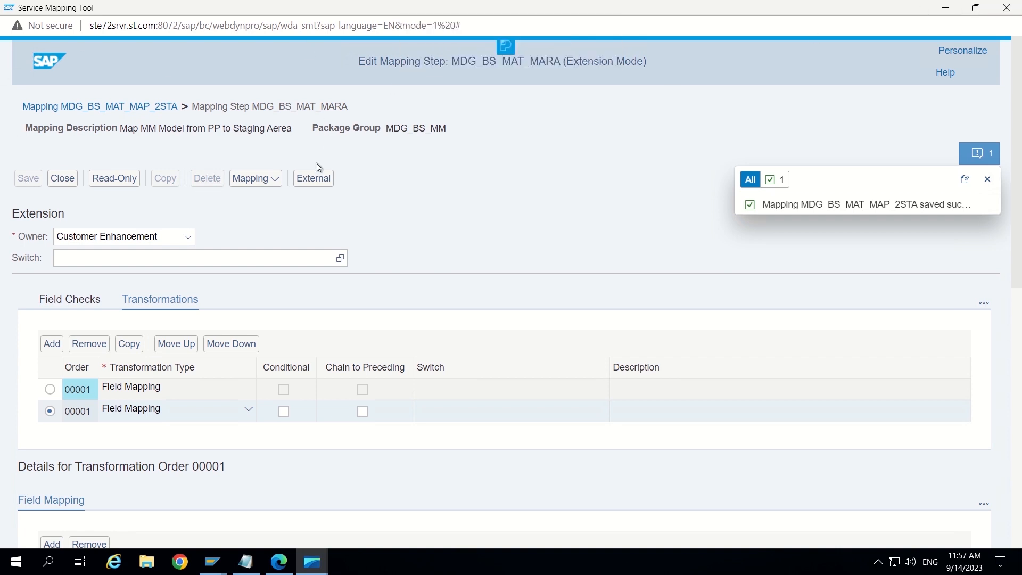
left_click(268, 184)
left_click(260, 220)
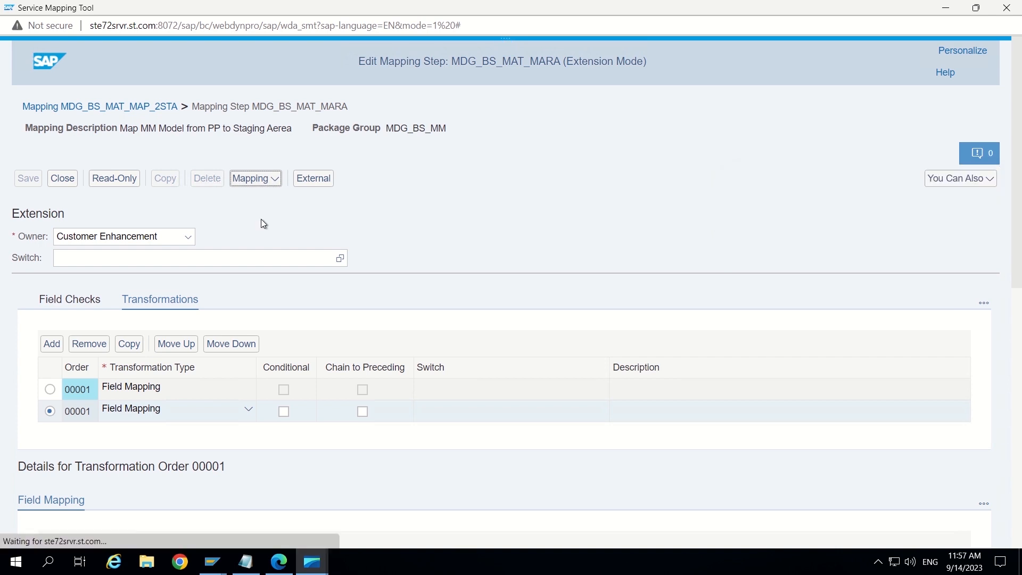
- Switch back to SAP GUI, reopen Generate Data Model-Specific Structures and look through the mapping assignments of data model MM
left_click(212, 562)
left_click(212, 523)
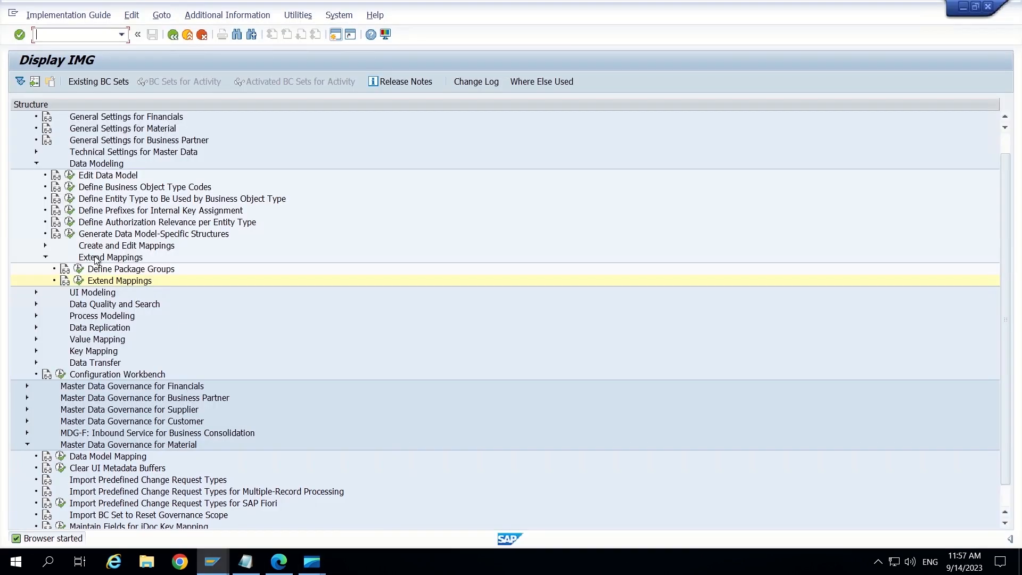
left_click(70, 233)
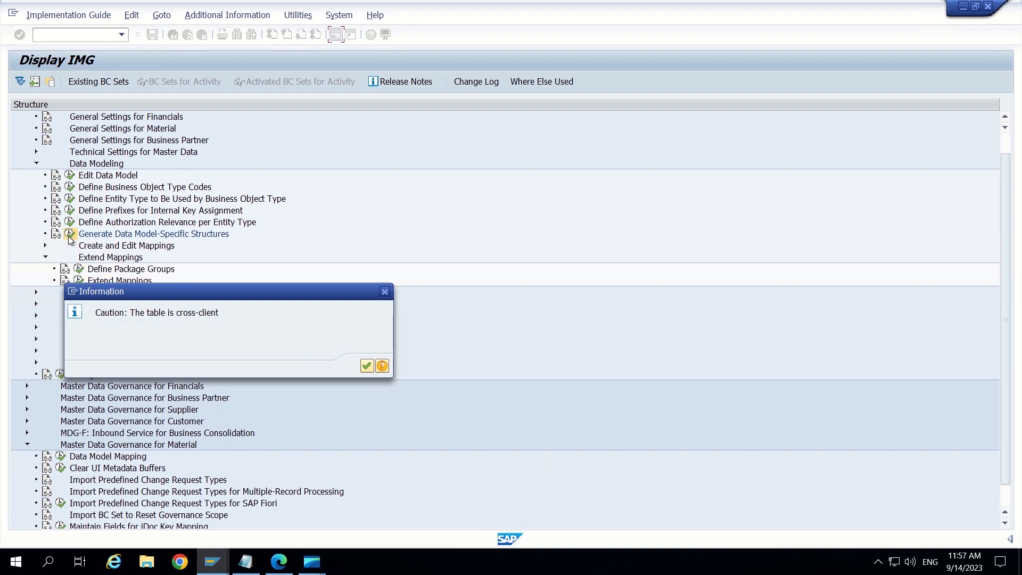
left_click(367, 366)
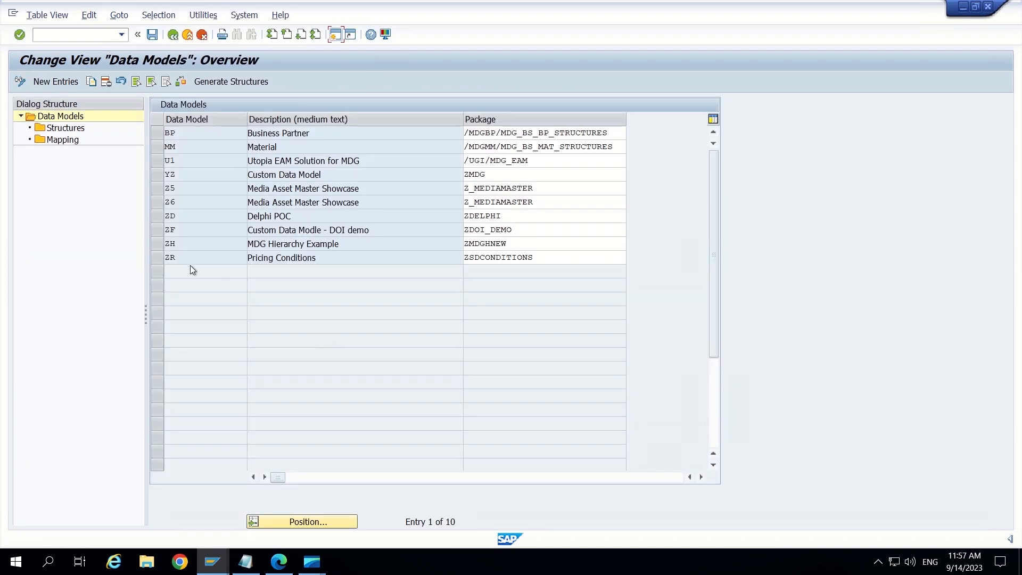
left_click(155, 145)
left_click(64, 141)
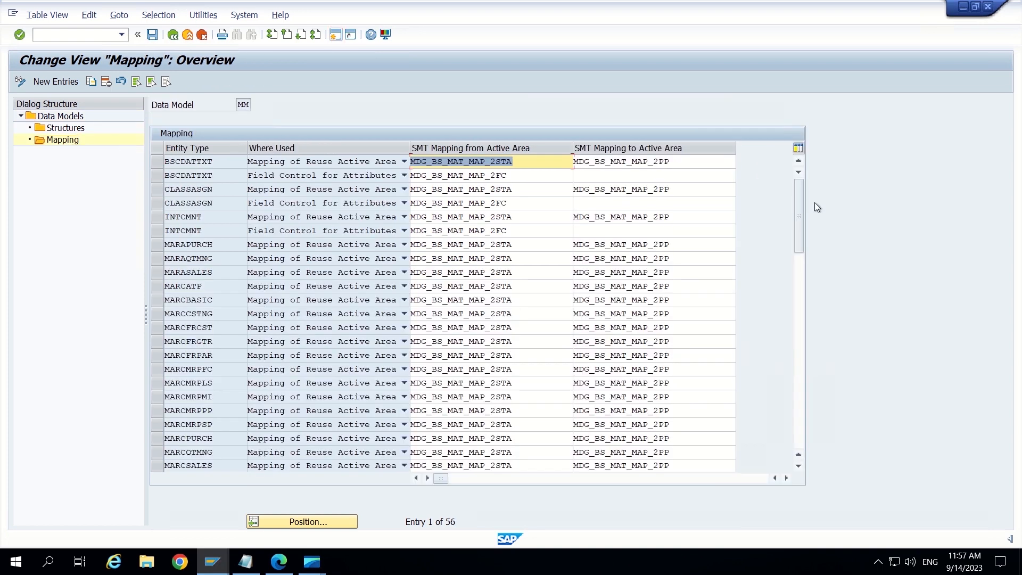
left_click_drag(803, 197, 798, 314)
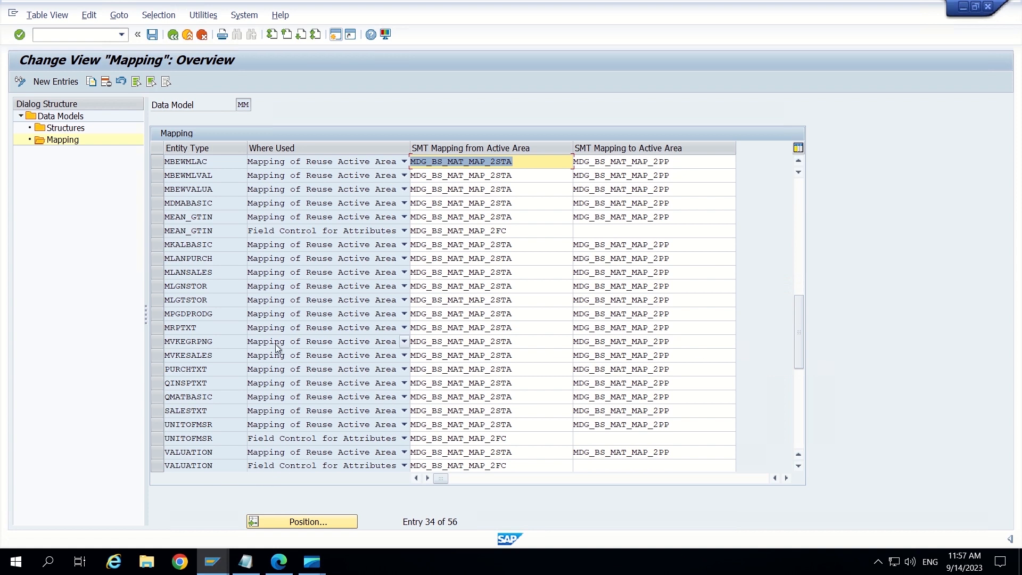
- Find the MATERIAL entry with Mapping of Reuse Active Area in the data model MM mapping list and select it
scroll(276, 345, "up", 3)
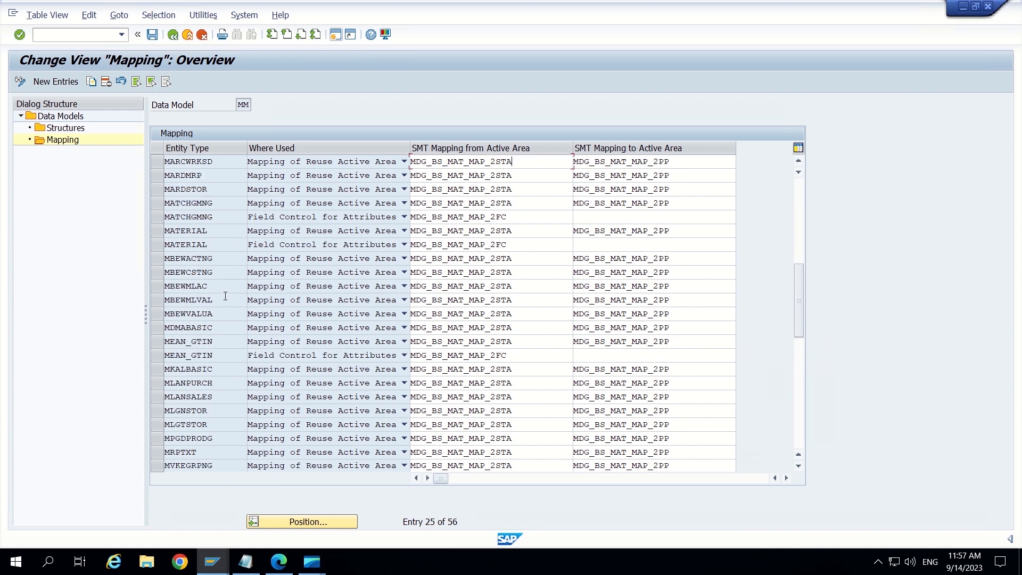
scroll(202, 296, "up", 1)
left_click(154, 272)
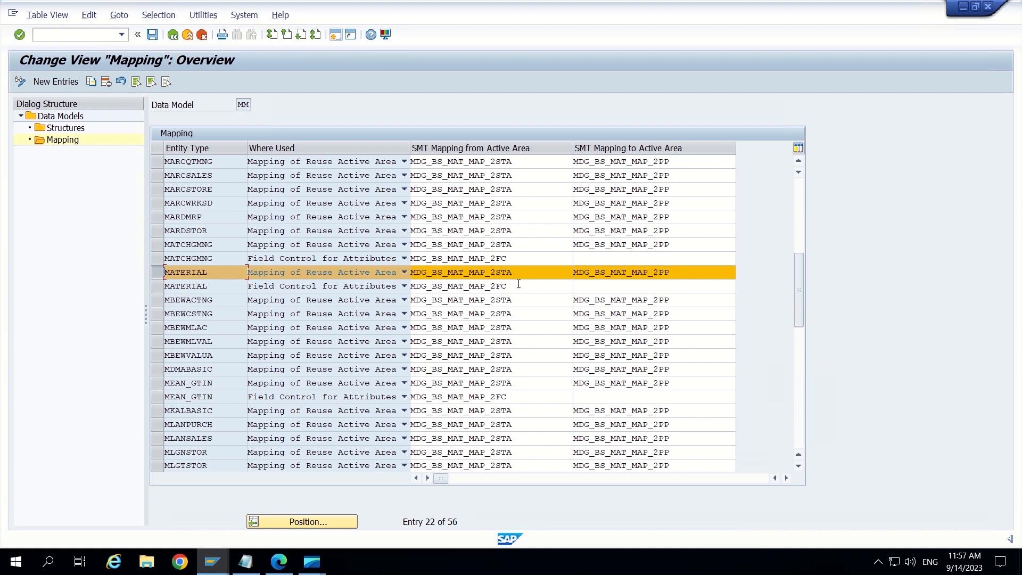
- Switch to the Service Mapping Tool and open mapping MDG_BS_MAT_MAP_2PP
key("alt+Tab")
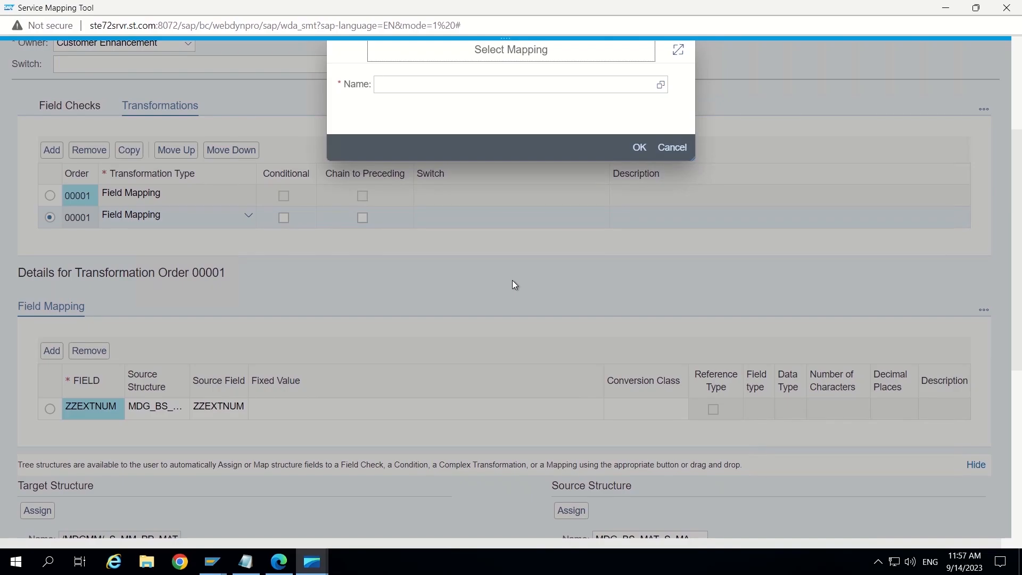
scroll(365, 219, "up", 5)
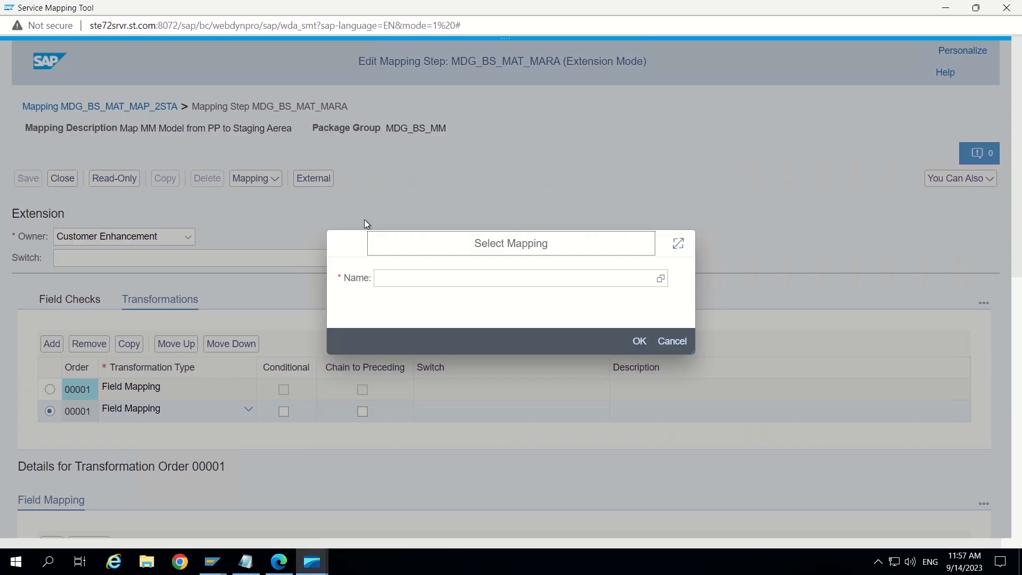
left_click(432, 278)
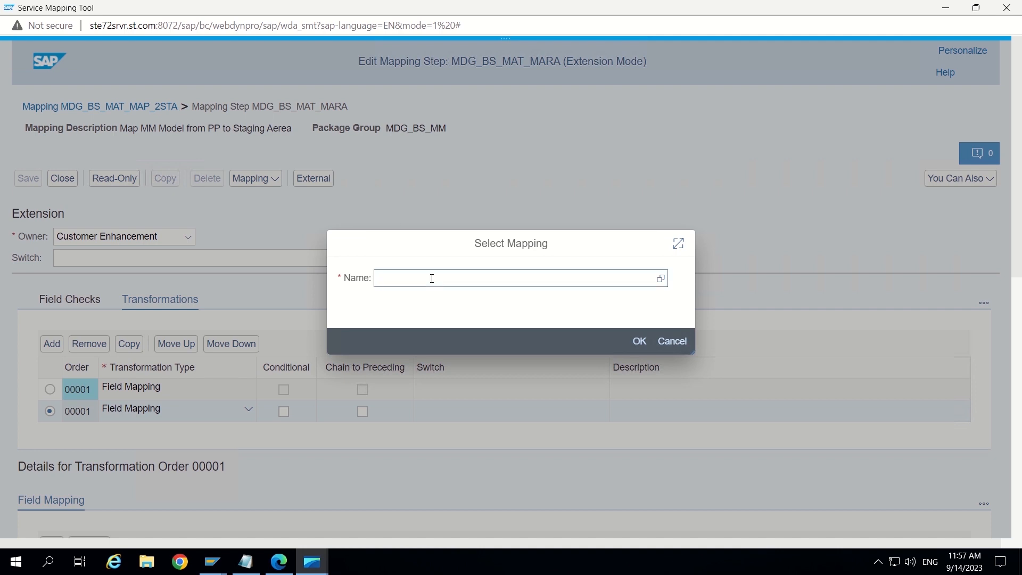
type("MDG")
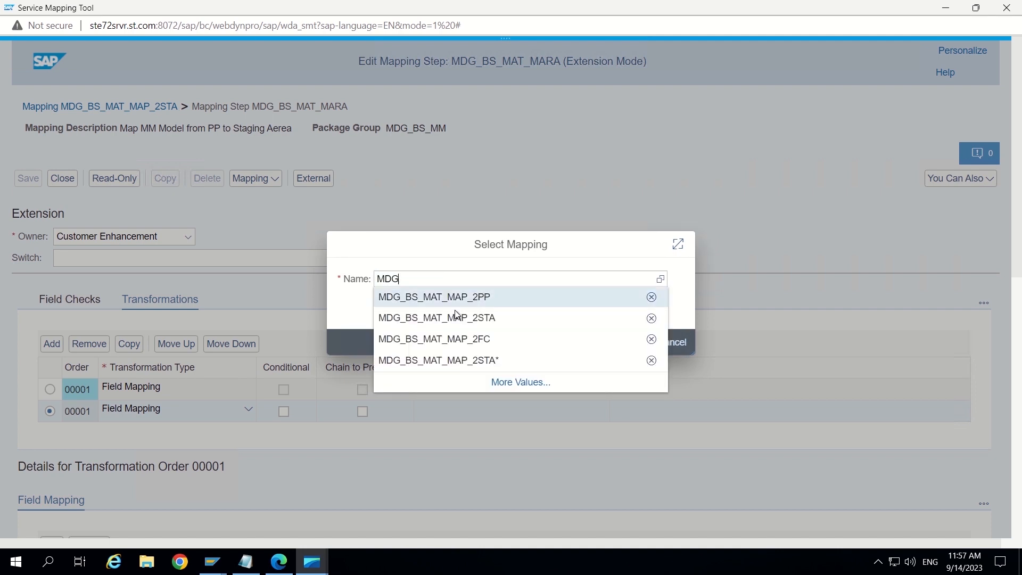
left_click(447, 297)
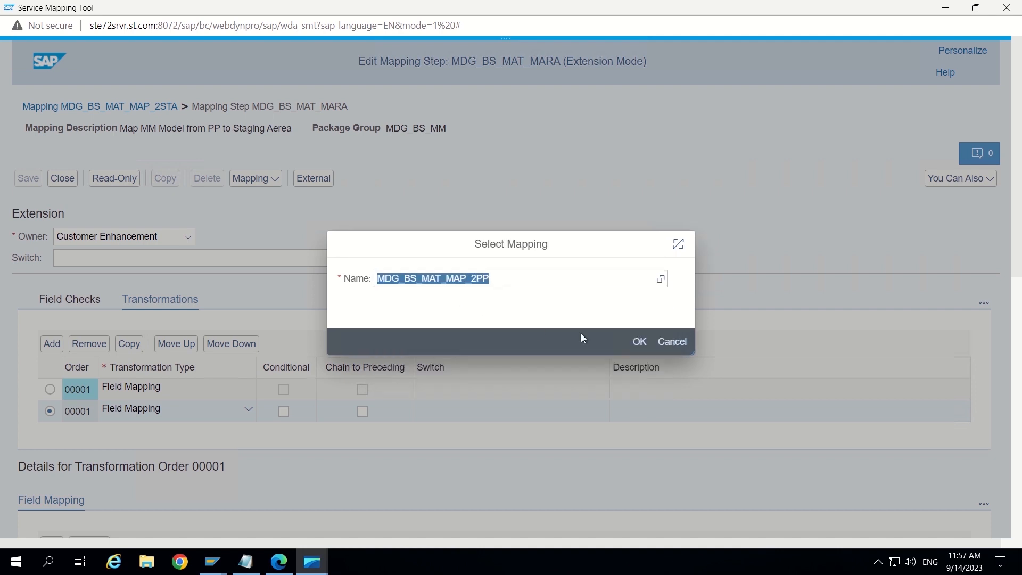
left_click(641, 342)
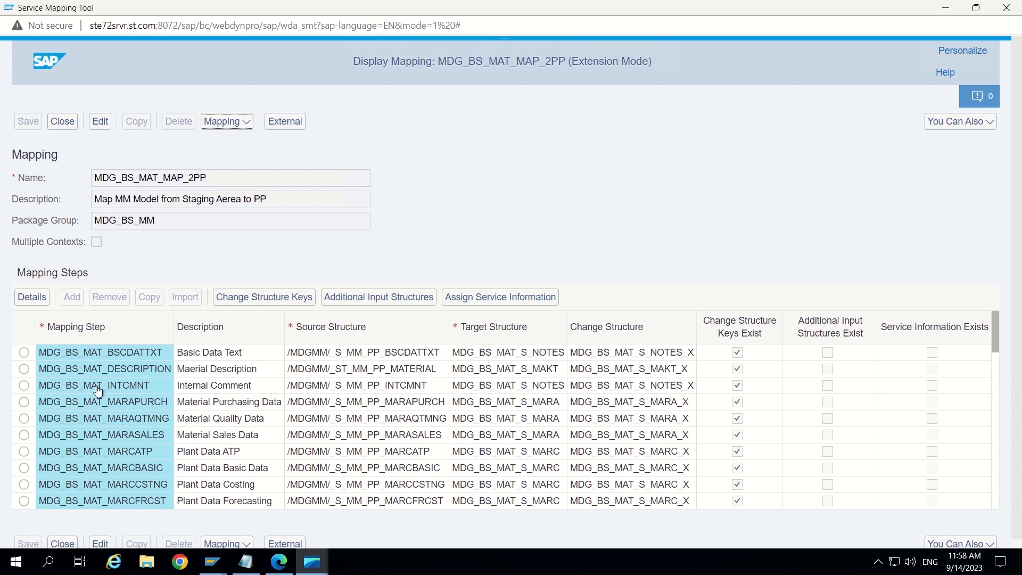
- Open the details of mapping step MDG_BS_MAT_MATERIAL and put them in edit mode
left_click_drag(996, 335, 993, 385)
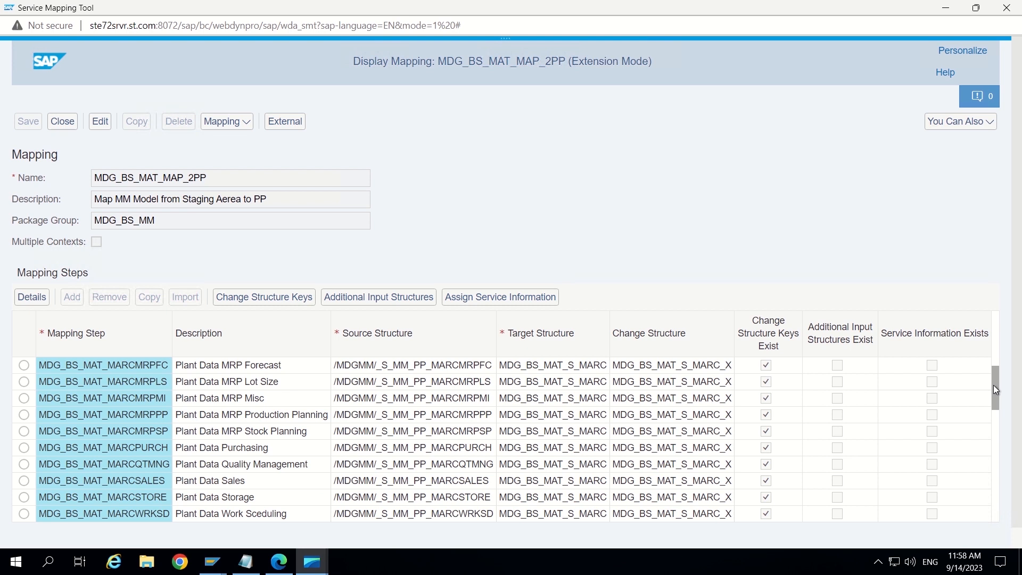
left_click_drag(995, 390, 995, 404)
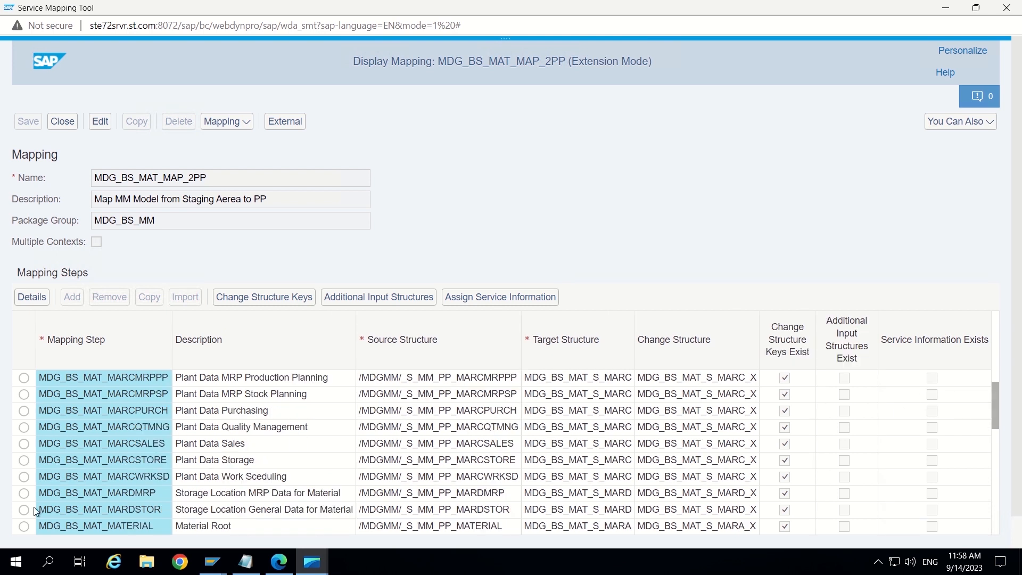
left_click(46, 528)
scroll(267, 443, "down", 1)
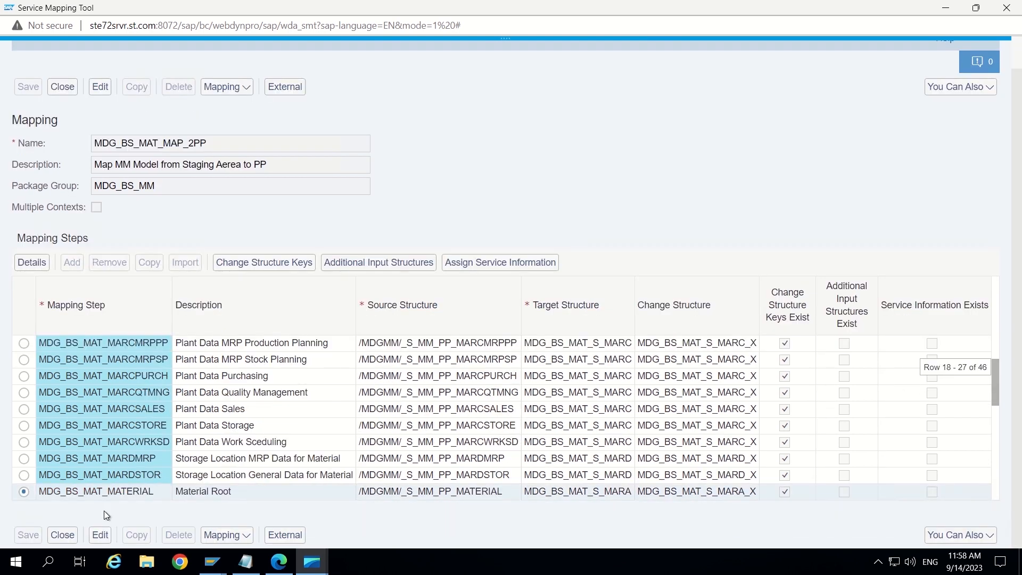
scroll(103, 510, "down", 1)
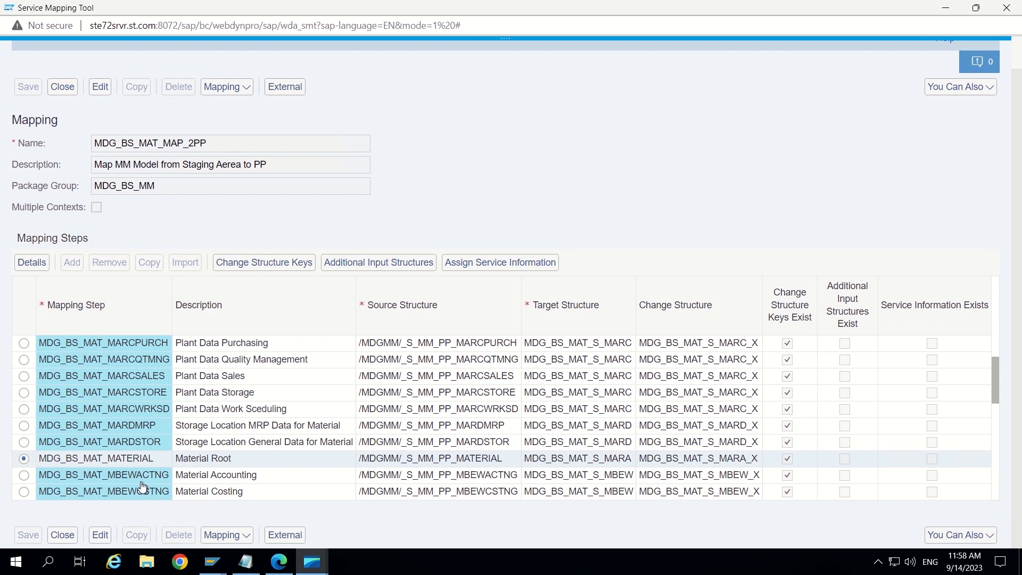
left_click(33, 263)
left_click(103, 89)
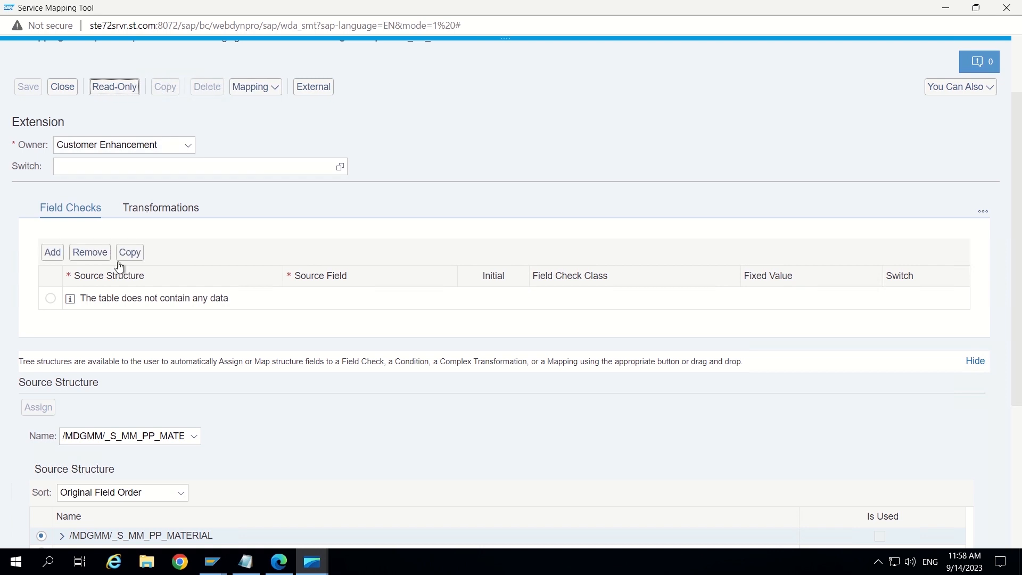
- Add a transformation of type Field Mapping to mapping step MDG_BS_MAT_MATERIAL
left_click(136, 209)
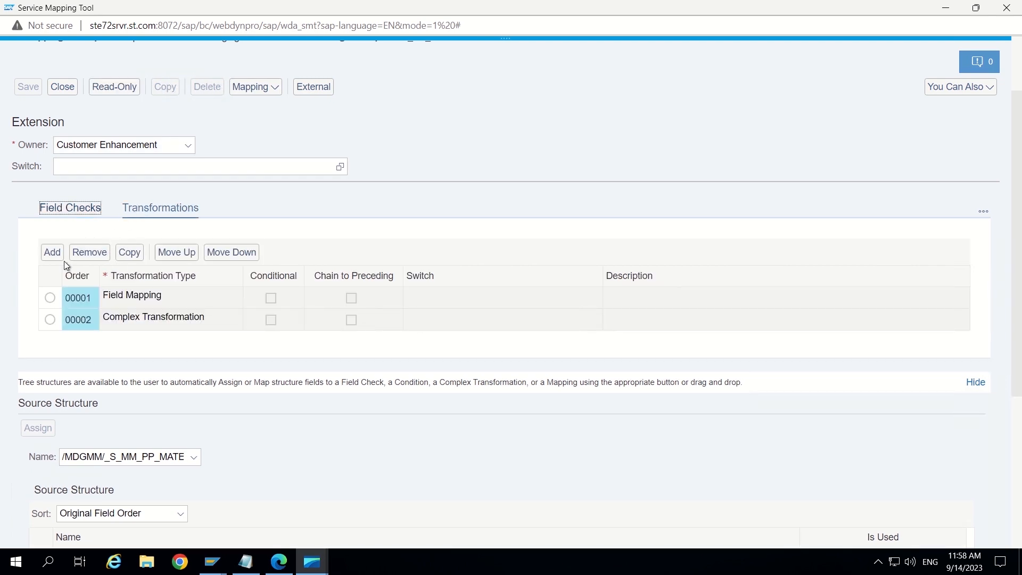
left_click(55, 252)
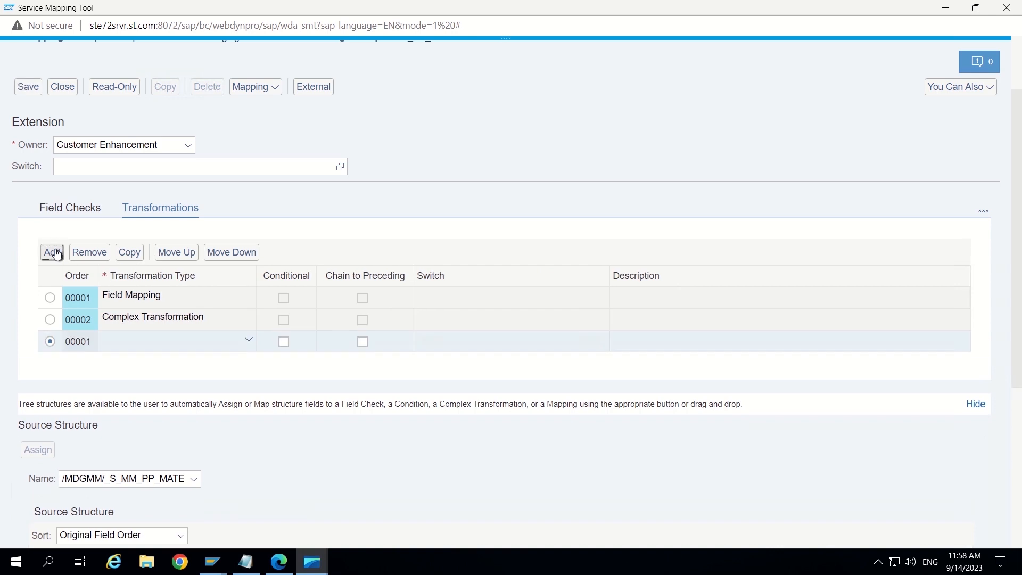
left_click(248, 342)
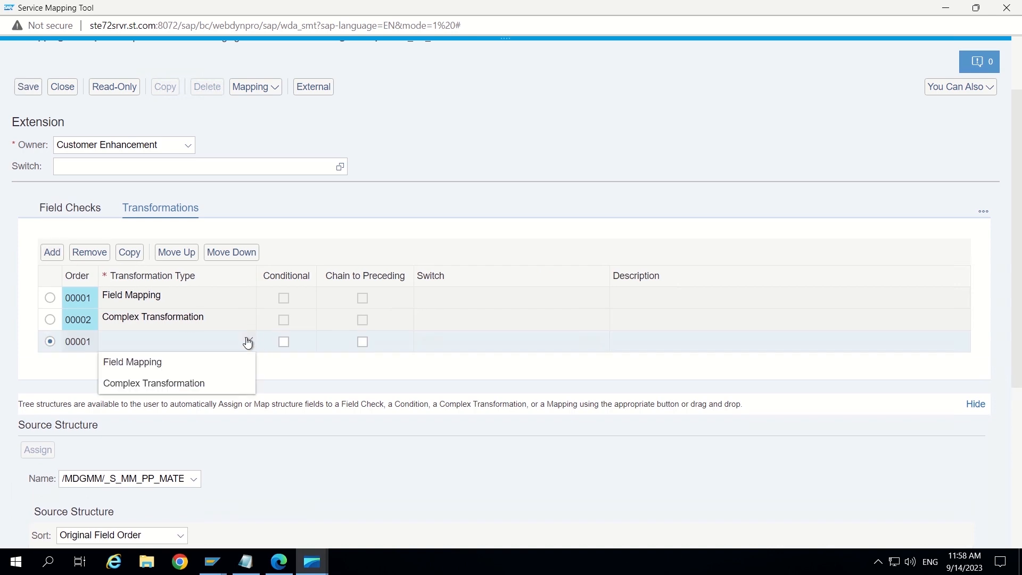
left_click(162, 362)
- Map source field ZZEXTNUM of /MDGMM/_S_MM_PP_MATERIAL to target field ZZEXTNUM of MDG_BS_MAT_S_MARA
scroll(388, 282, "down", 8)
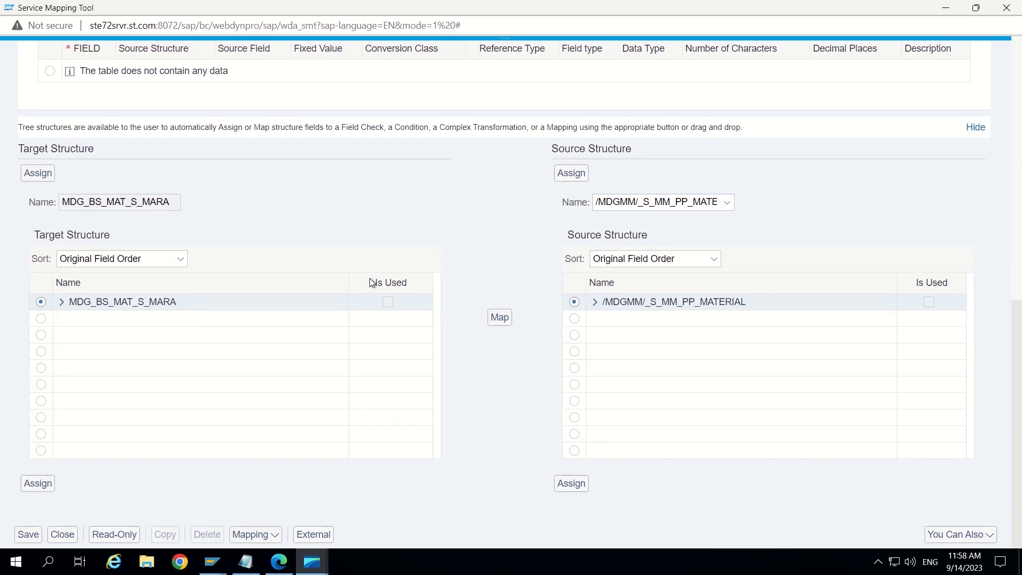
scroll(280, 200, "up", 3)
scroll(280, 200, "down", 3)
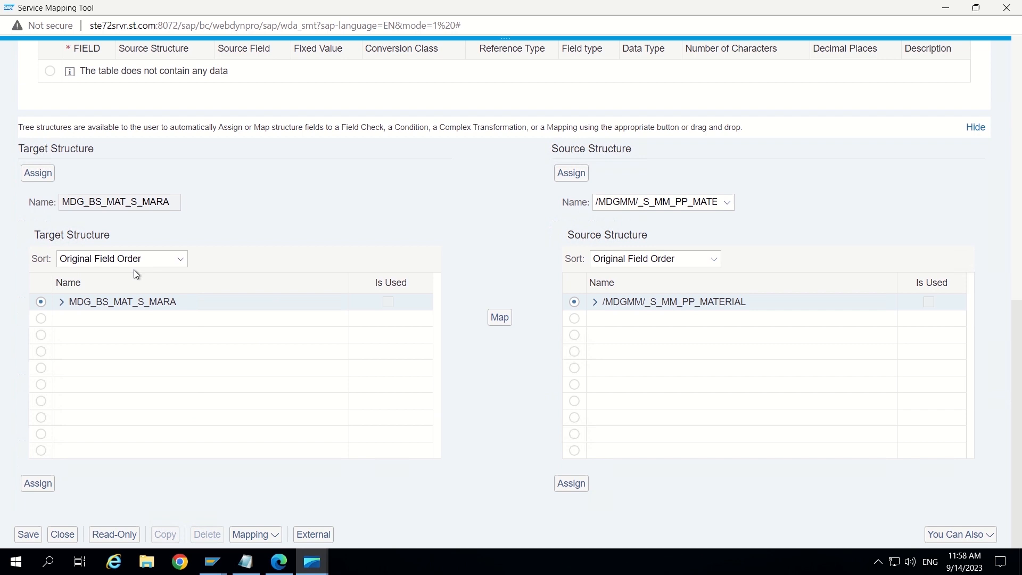
left_click(62, 304)
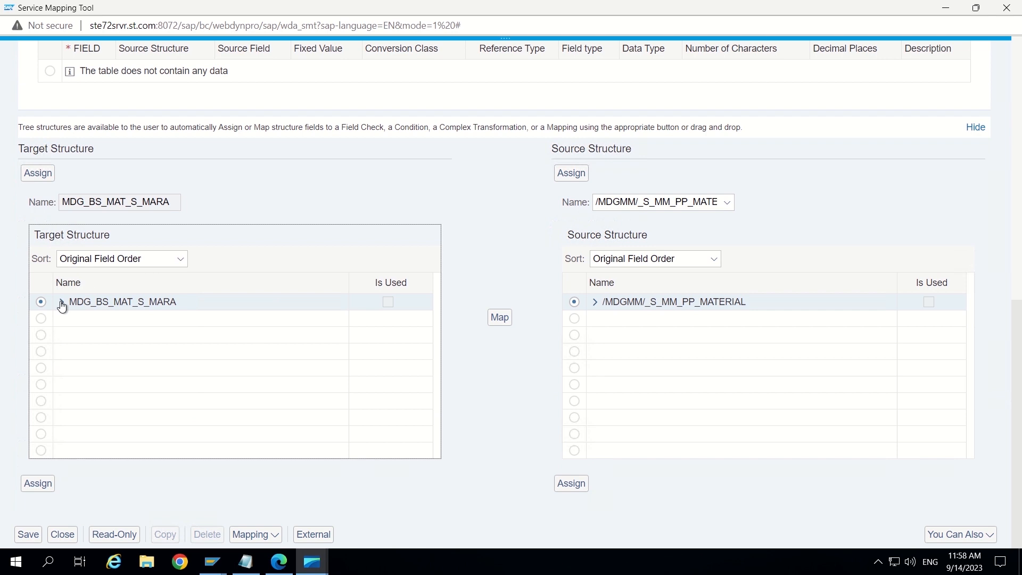
left_click(595, 303)
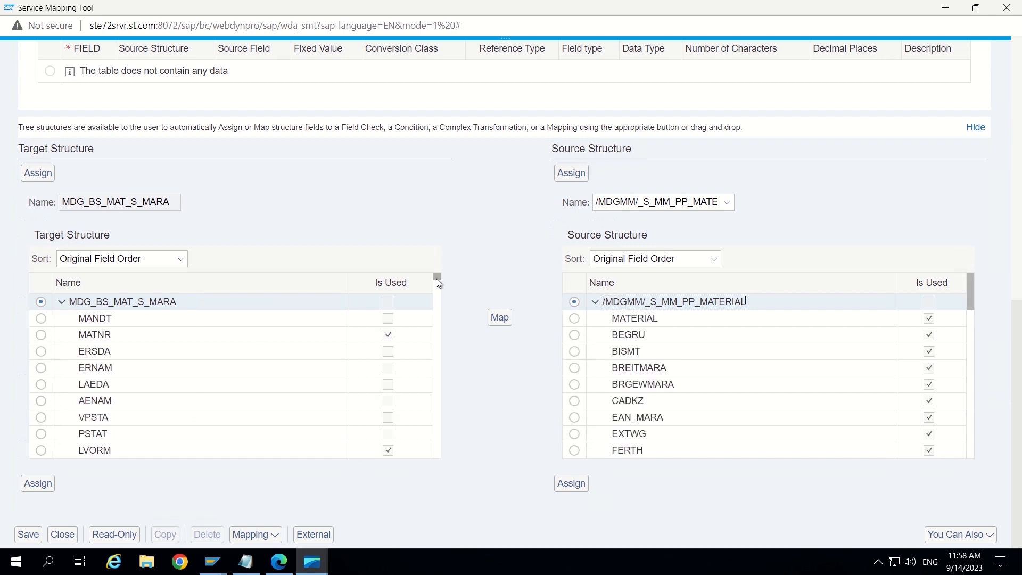
left_click_drag(437, 282, 437, 446)
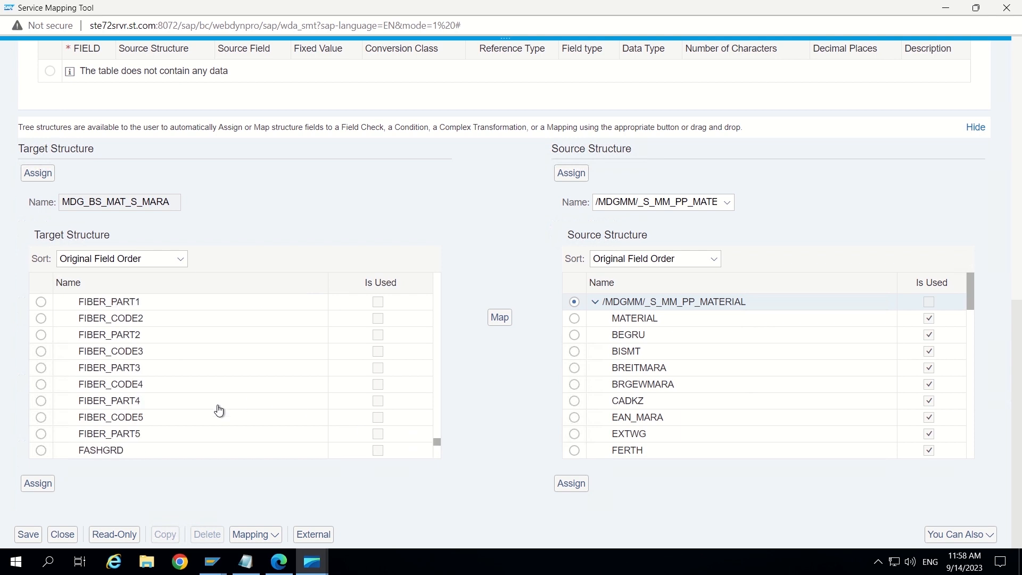
scroll(218, 411, "down", 1)
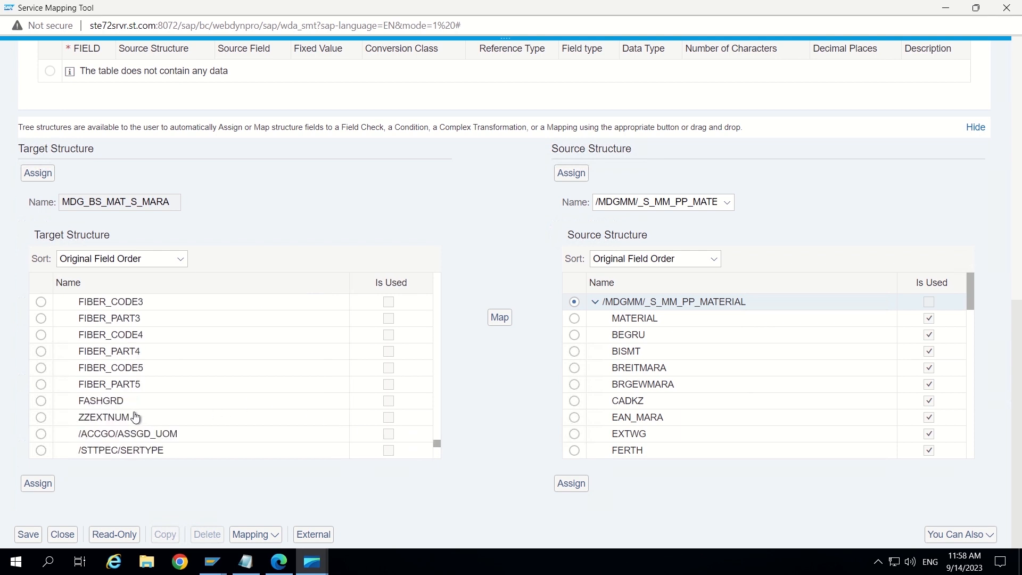
left_click(114, 418)
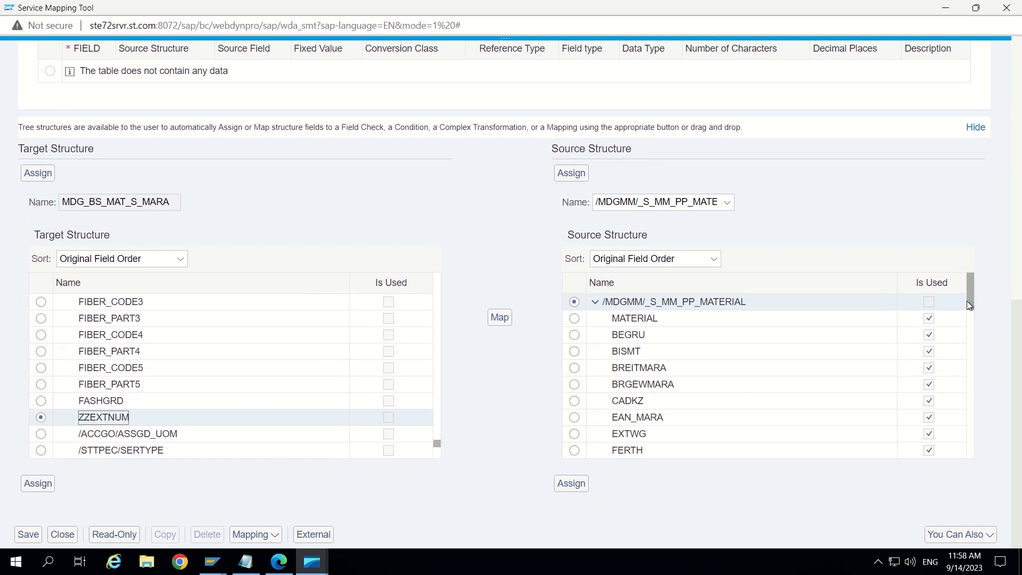
left_click_drag(973, 288, 980, 437)
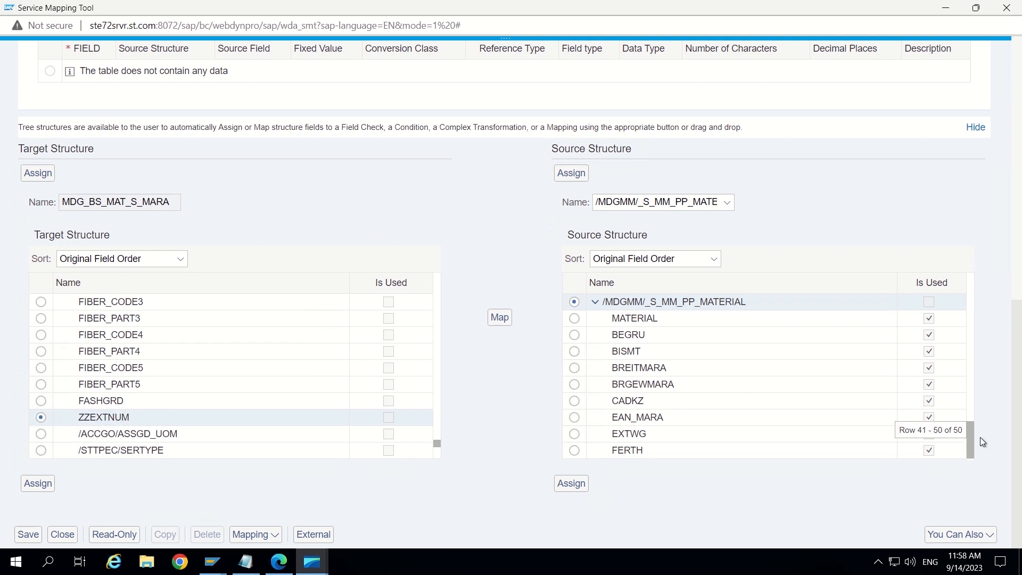
left_click(645, 452)
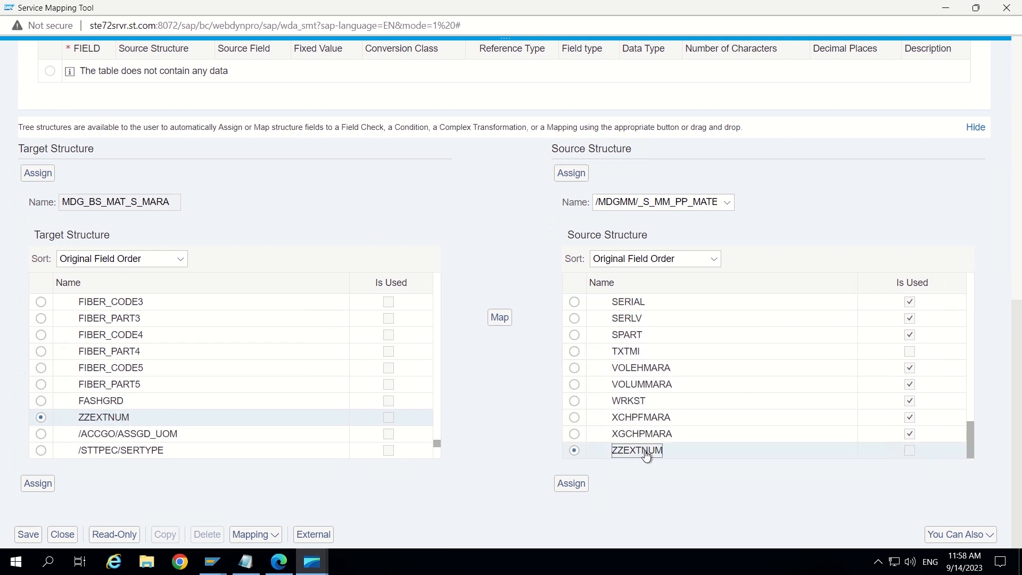
left_click(499, 317)
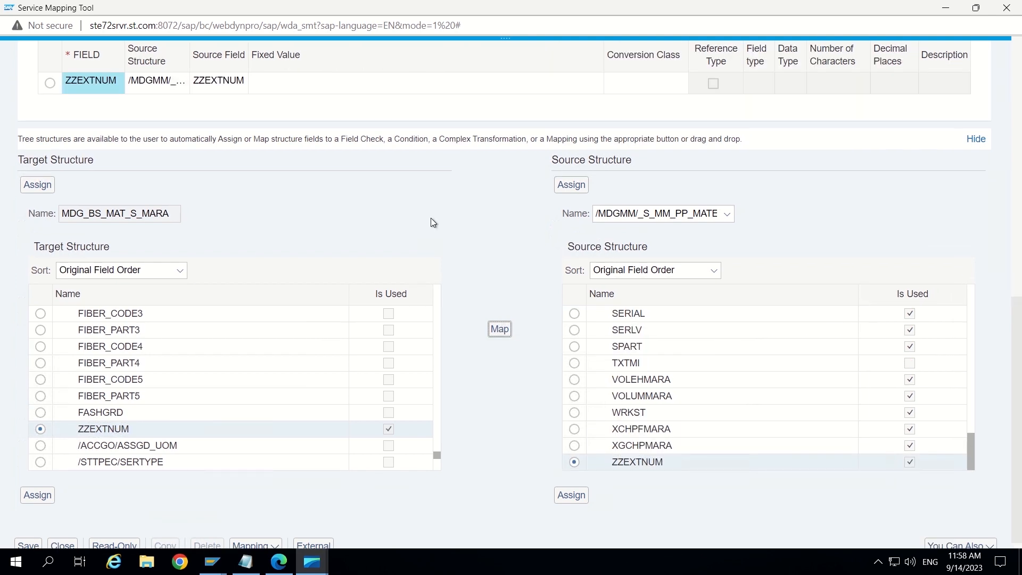
- Set the extension's switch to MDG_APPLICATION_FRAMEWORK_7 and save mapping MDG_BS_MAT_MAP_2PP
scroll(433, 222, "up", 9)
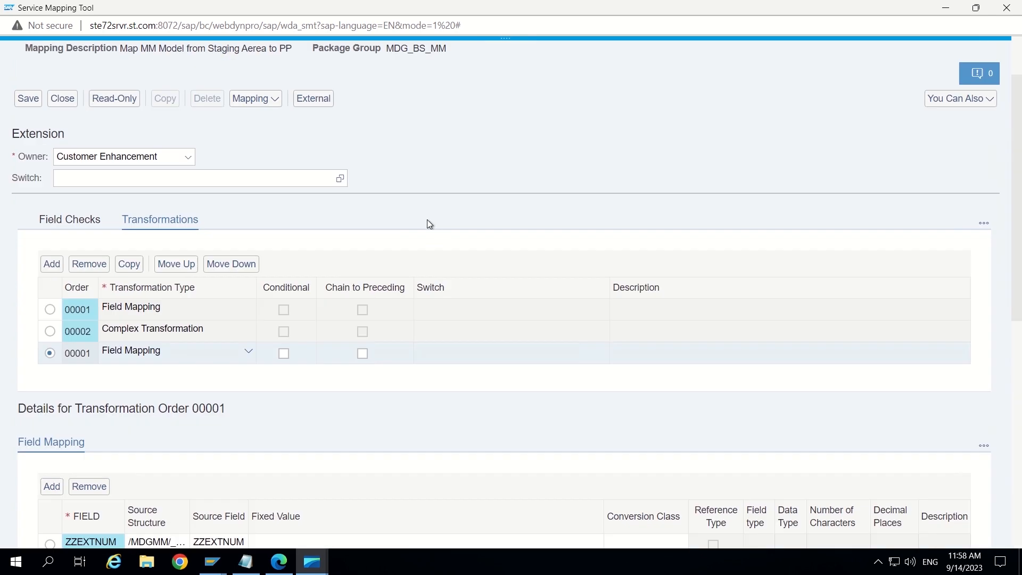
left_click(28, 101)
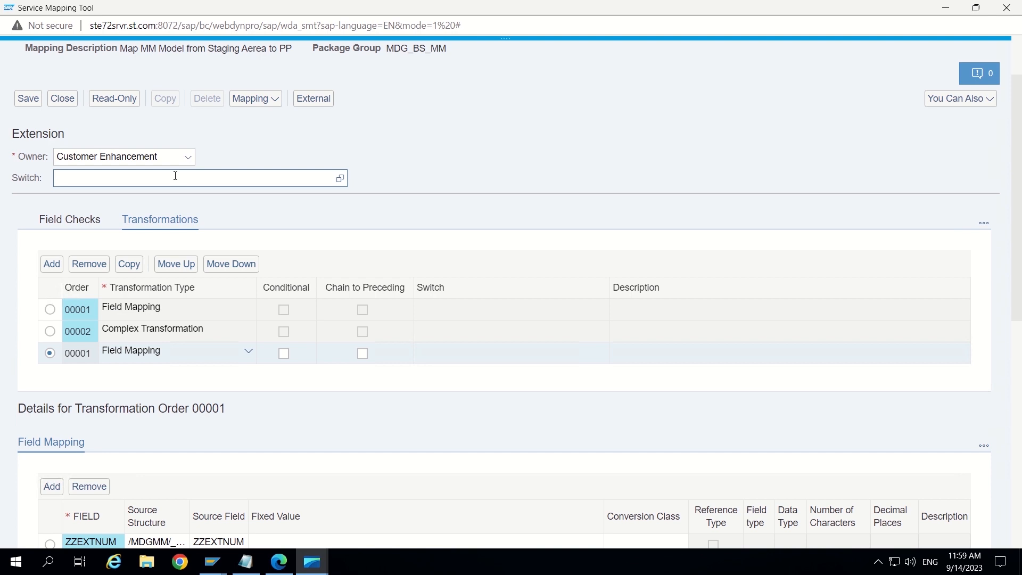
type("M")
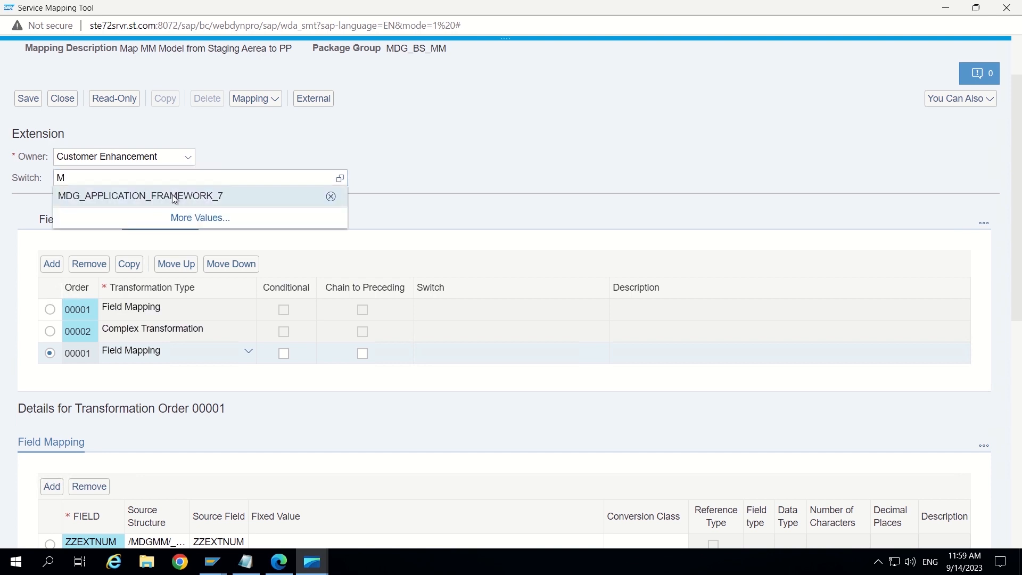
left_click(122, 196)
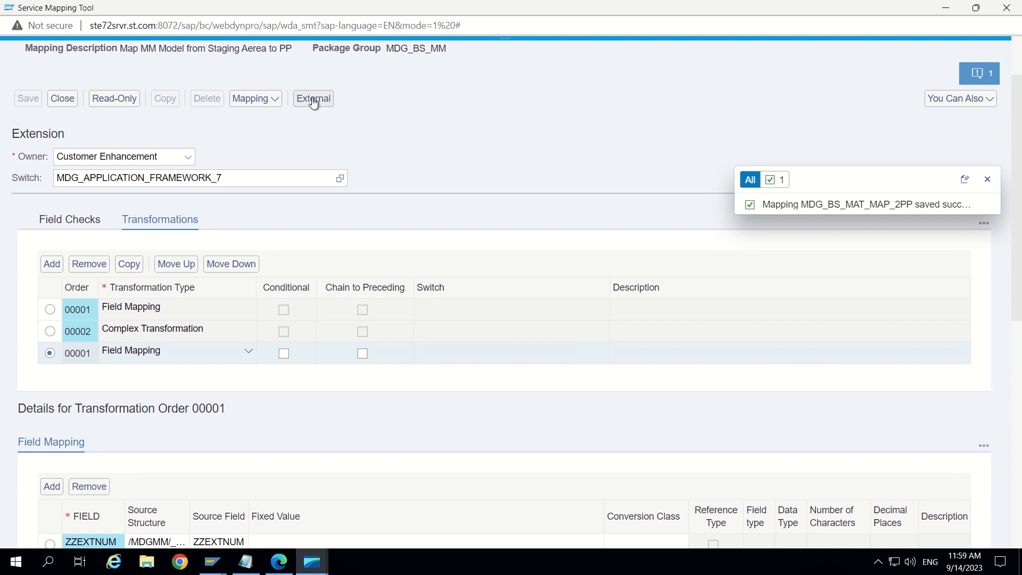
- Confirm request E72K909667 and open mapping MDG_BS_MAT_MAP_2STA in extension mode
left_click(265, 101)
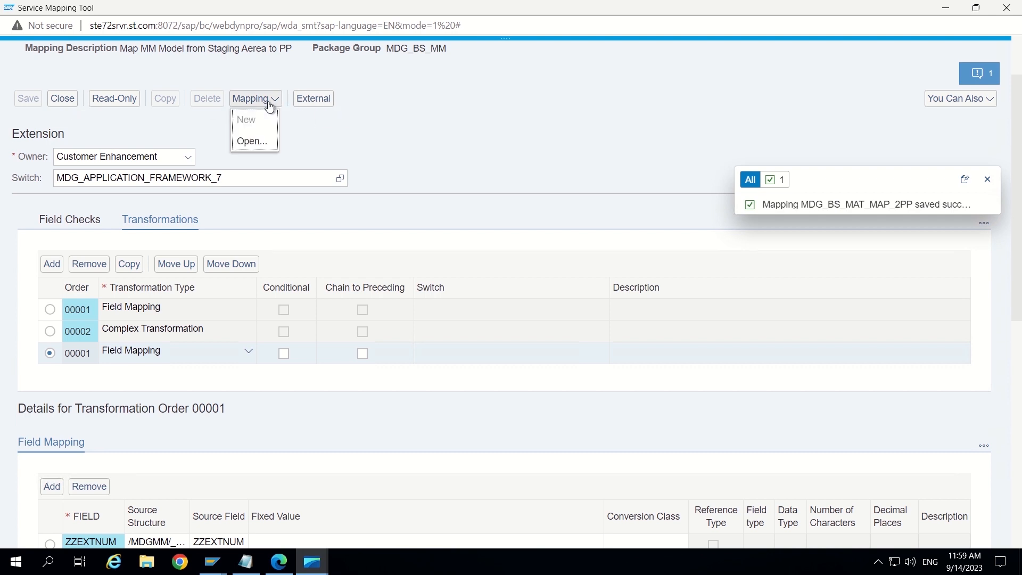
left_click(252, 142)
left_click(528, 154)
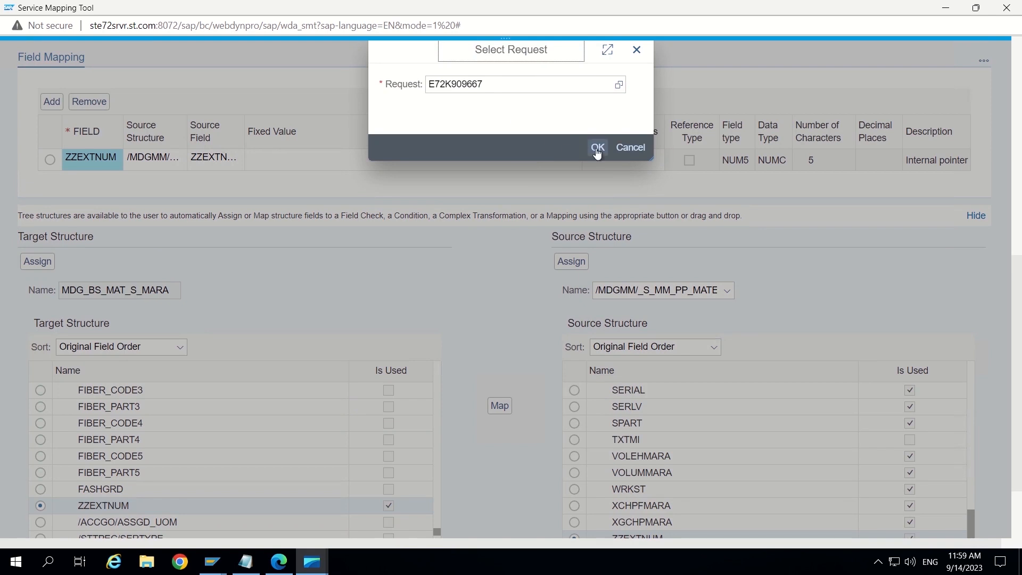
left_click(598, 149)
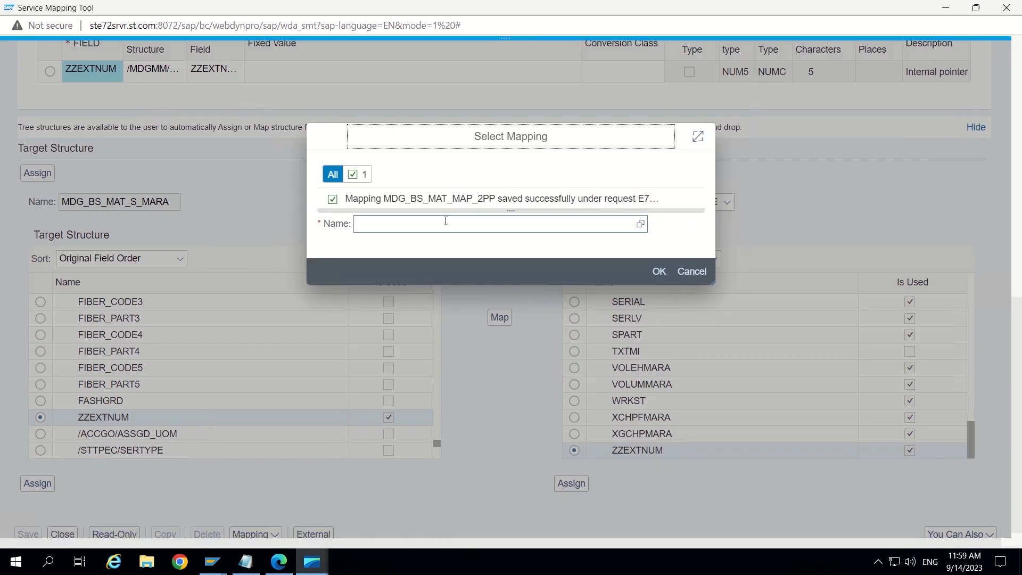
left_click(429, 227)
type("M")
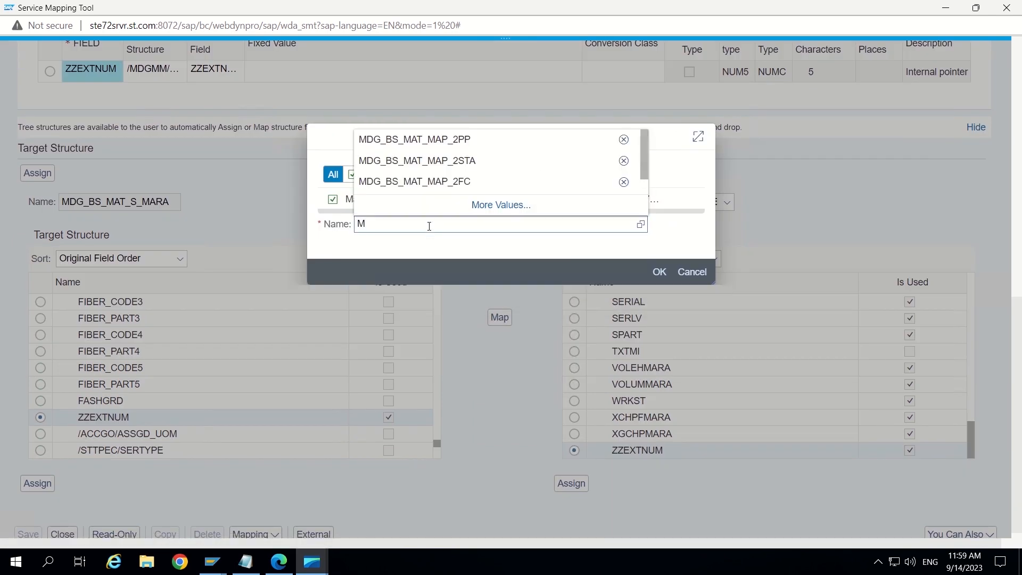
left_click(466, 161)
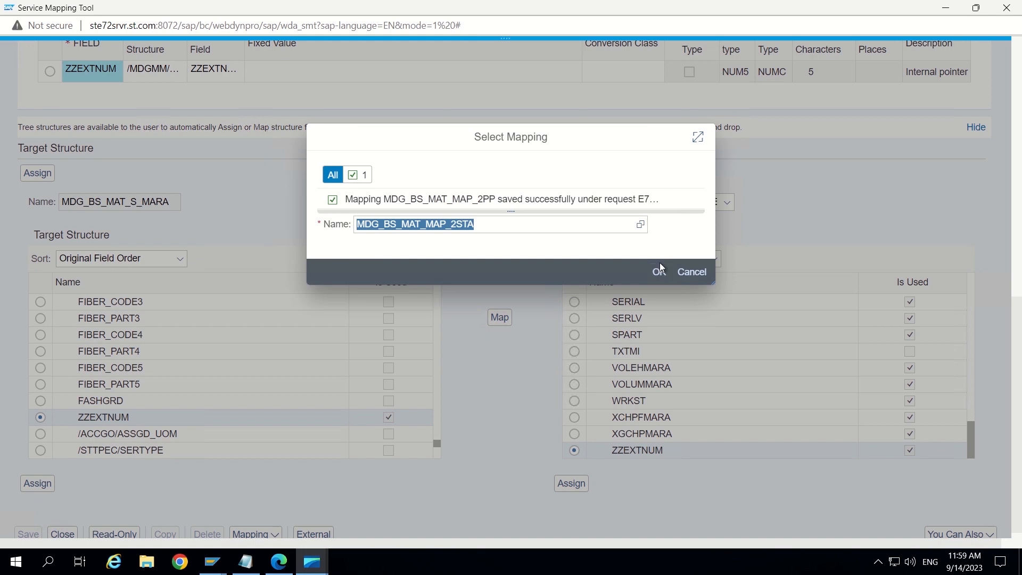
left_click(658, 273)
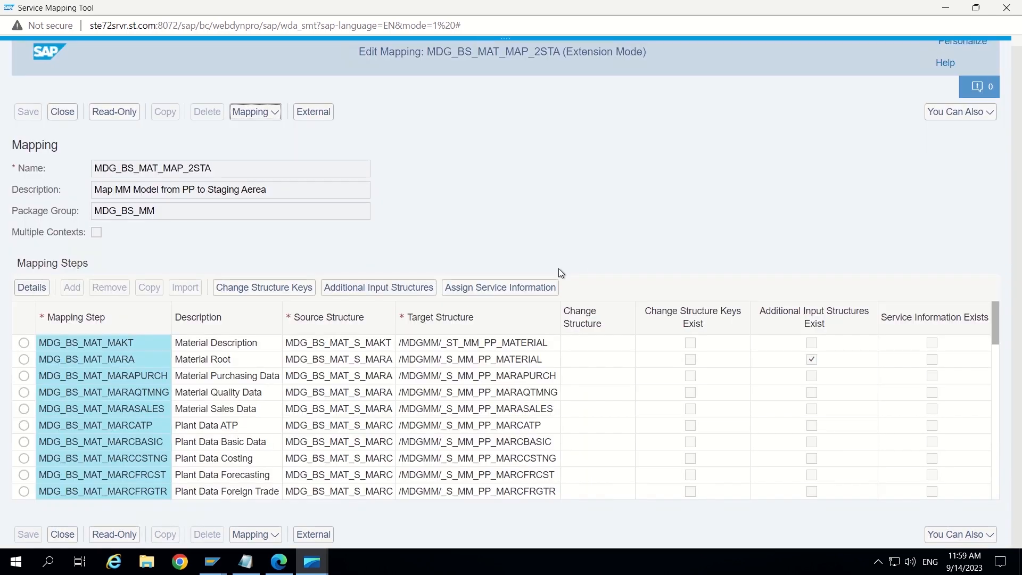
- Open the transformations in the details of mapping step MDG_BS_MAT_MARA
left_click(101, 360)
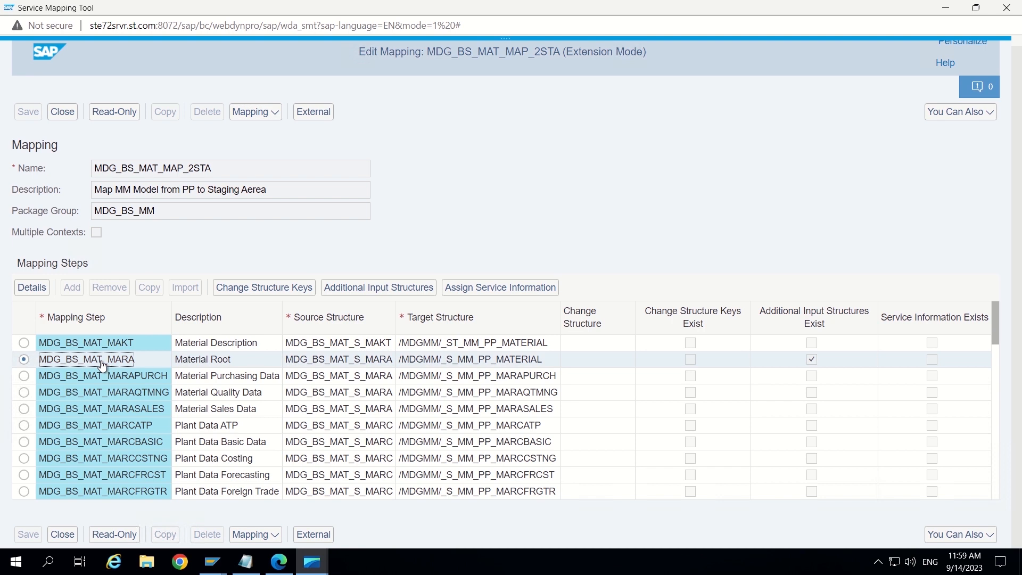
left_click(32, 288)
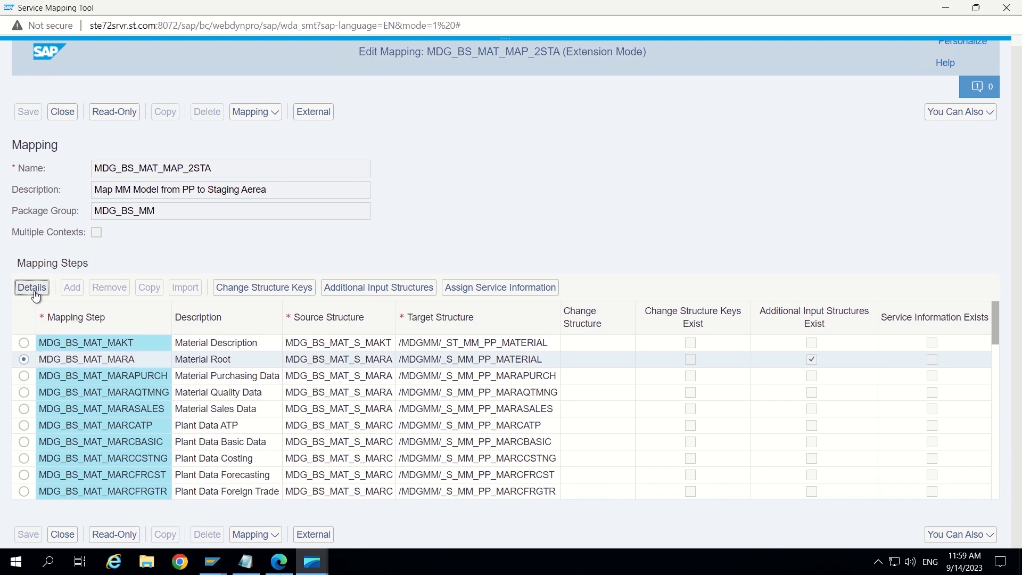
left_click(162, 235)
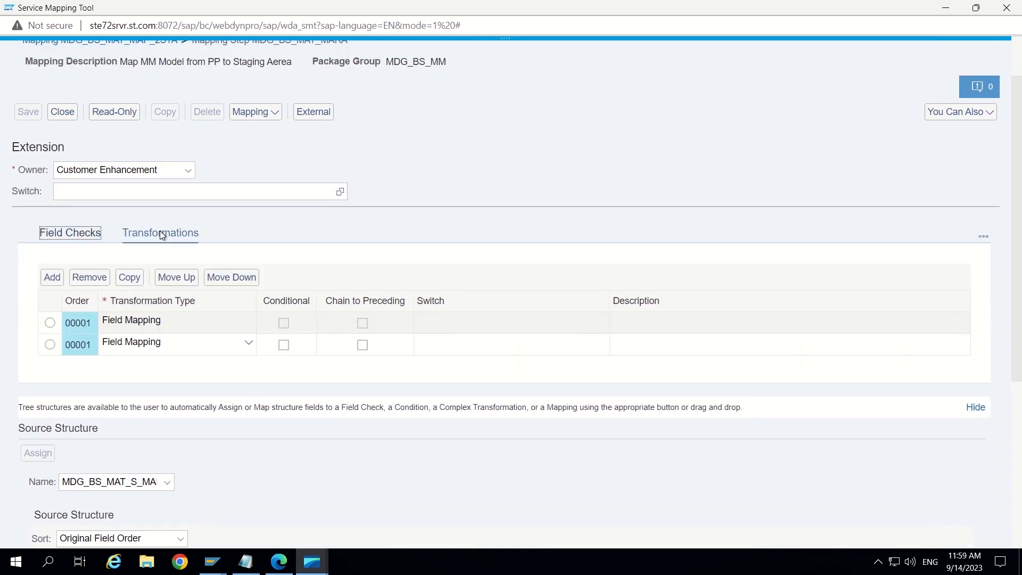
- Set the extension's switch to MDG_APPLICATION_FRAMEWORK_7 and save mapping MDG_BS_MAT_MAP_2STA
left_click(97, 190)
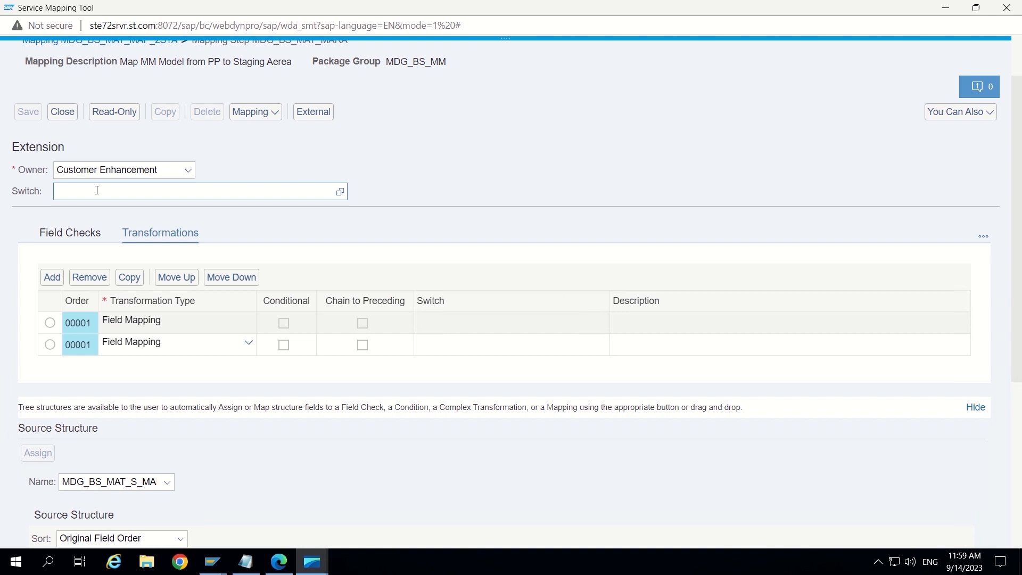
type("M")
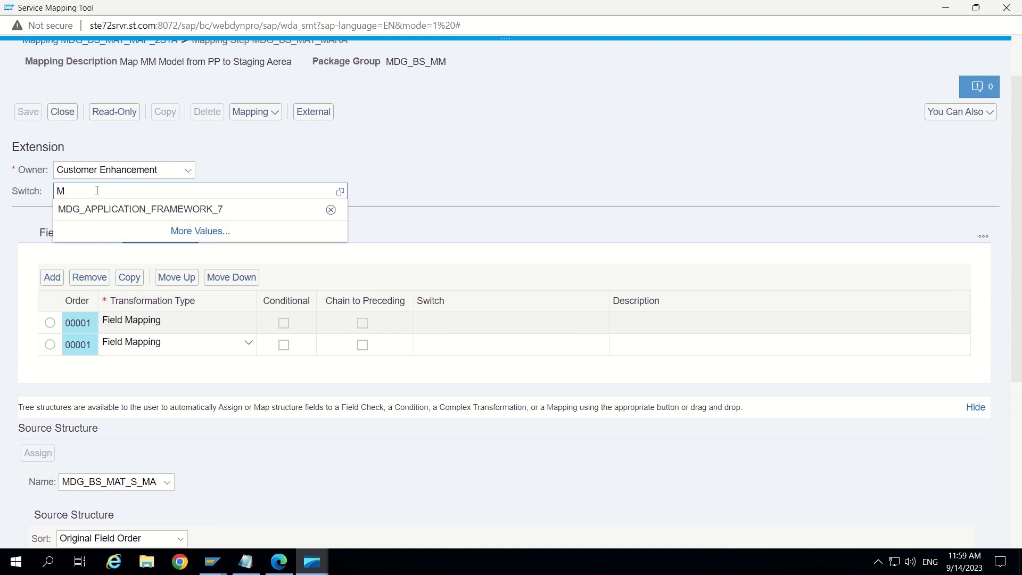
left_click(133, 211)
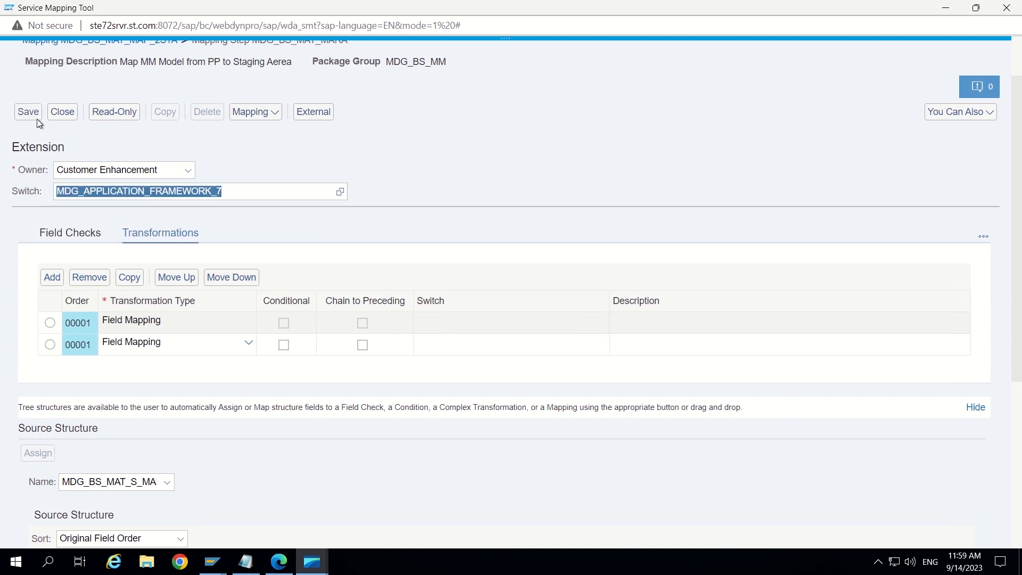
left_click(32, 118)
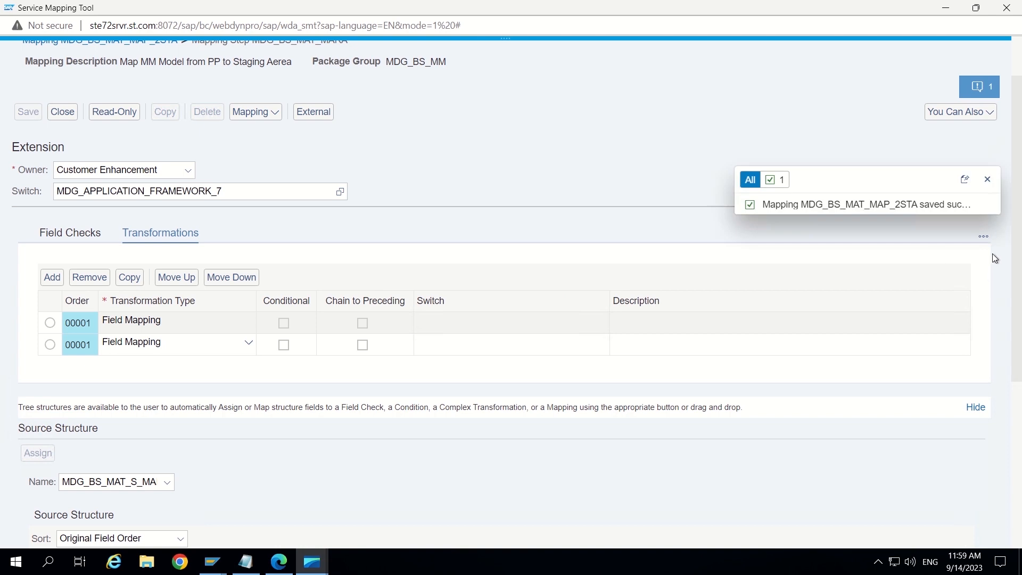
- Close the Service Mapping Tool and leave the data model mapping view to return to the implementation guide
left_click(1006, 10)
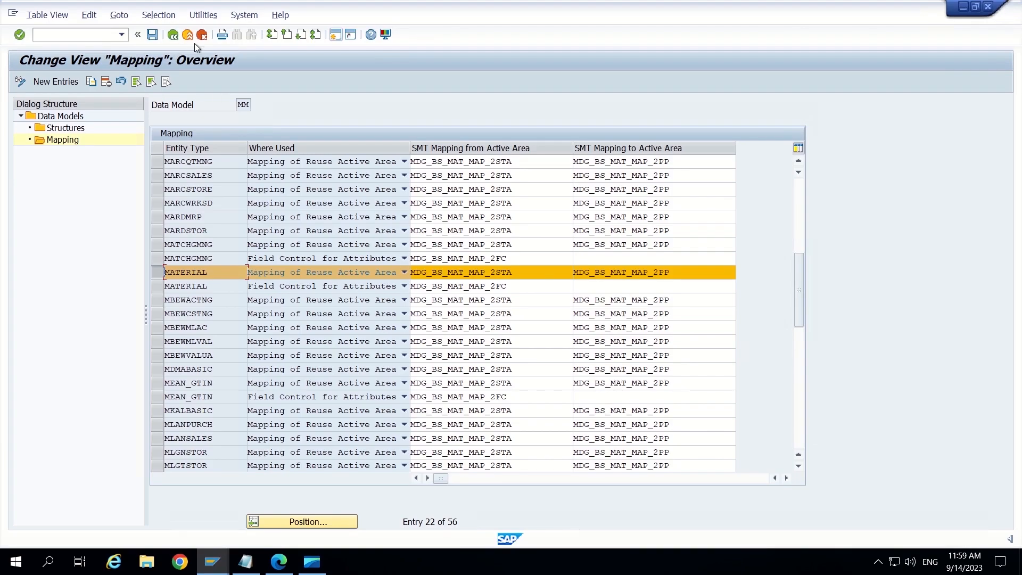
left_click(174, 35)
left_click(174, 35)
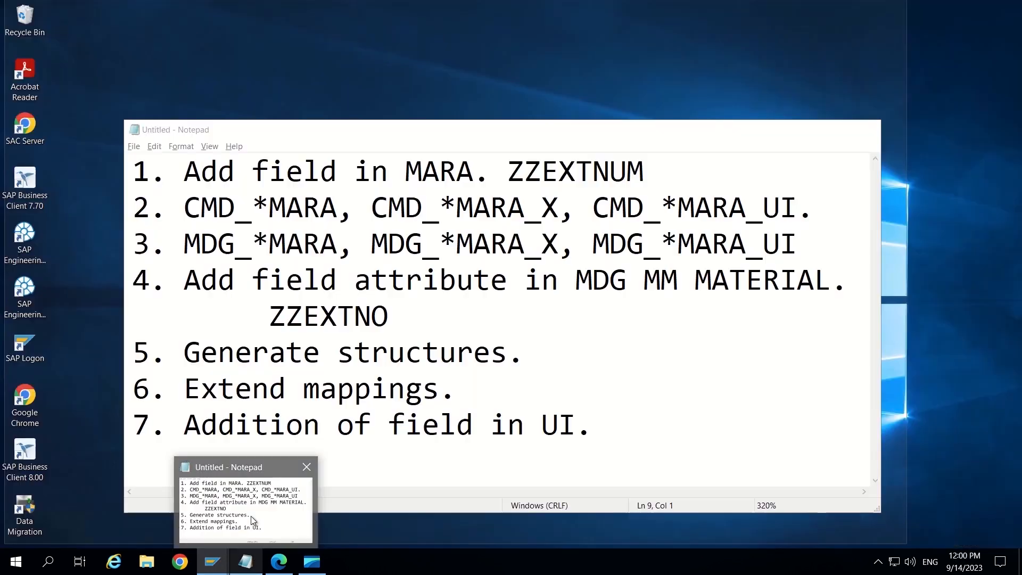
- Review item 7, the addition of the field in the UI, in the Notepad task list and minimize the list
left_click(248, 501)
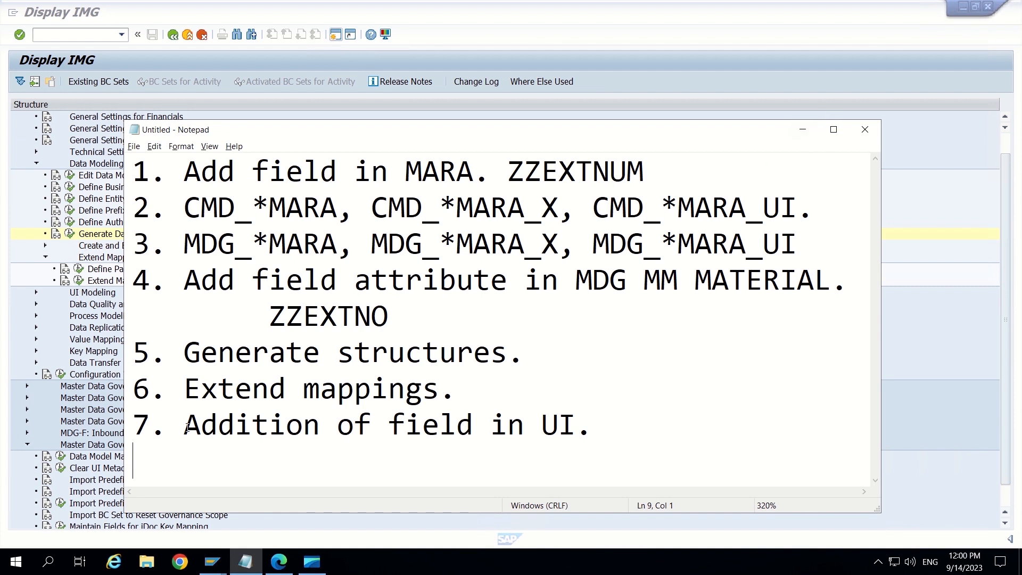
left_click_drag(187, 428, 586, 425)
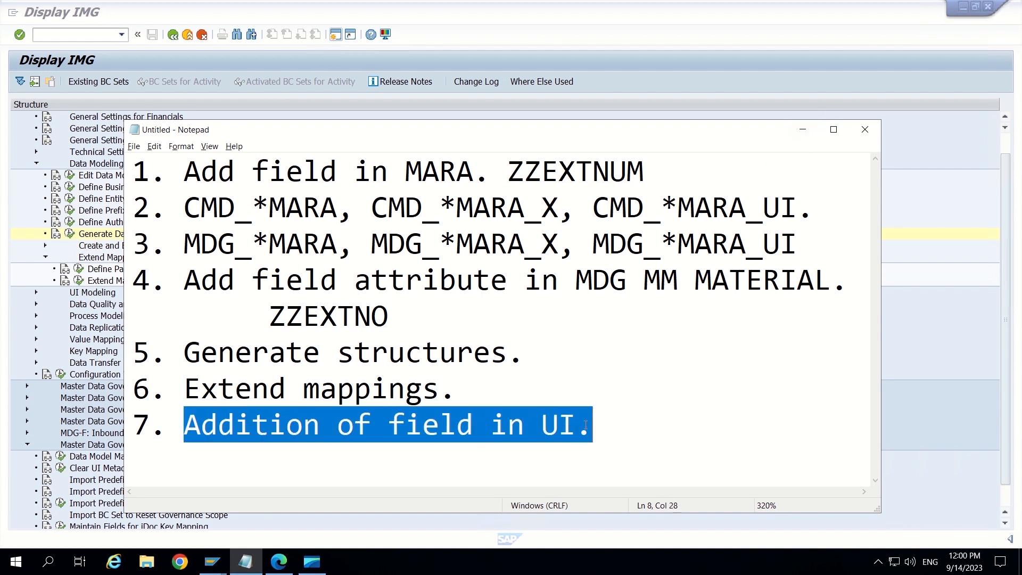
left_click(803, 129)
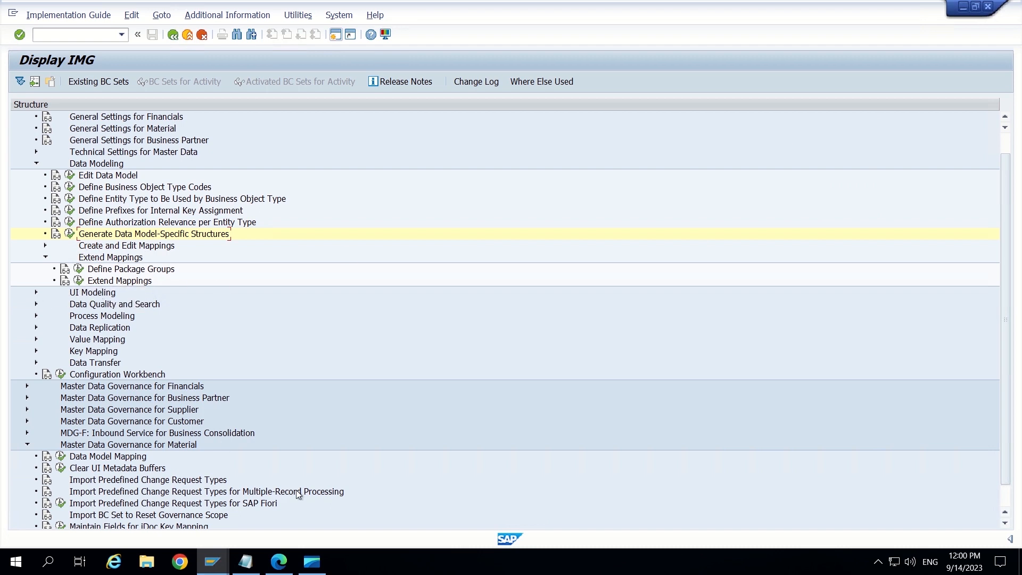
- Switch to Material Governance in NetWeaver Business Client and try to start creating a material
left_click(312, 561)
left_click(217, 222)
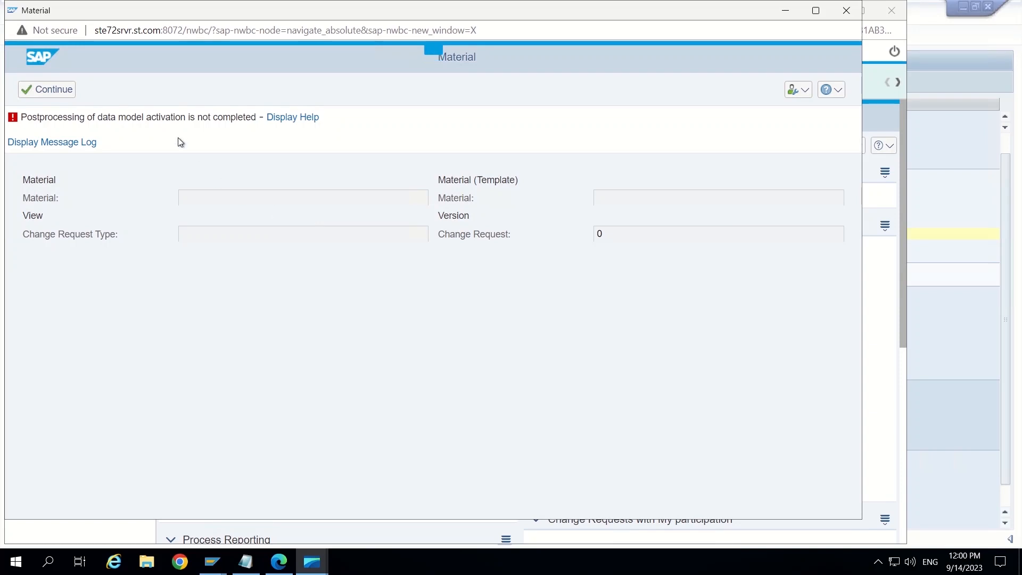
left_click(65, 117)
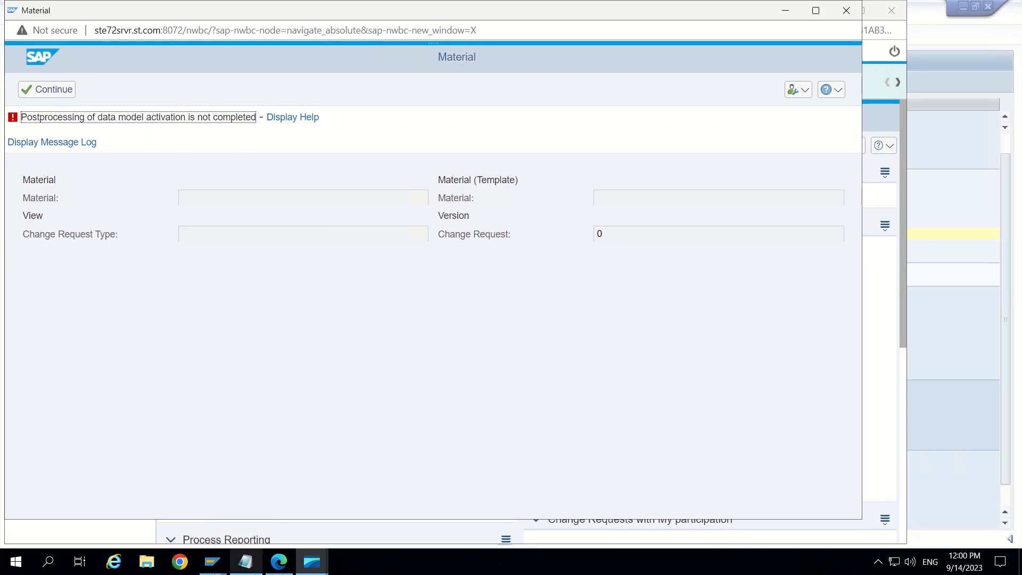
- Switch back to SAP GUI and open the ABAP Editor with transaction se38 in a new window
left_click(213, 562)
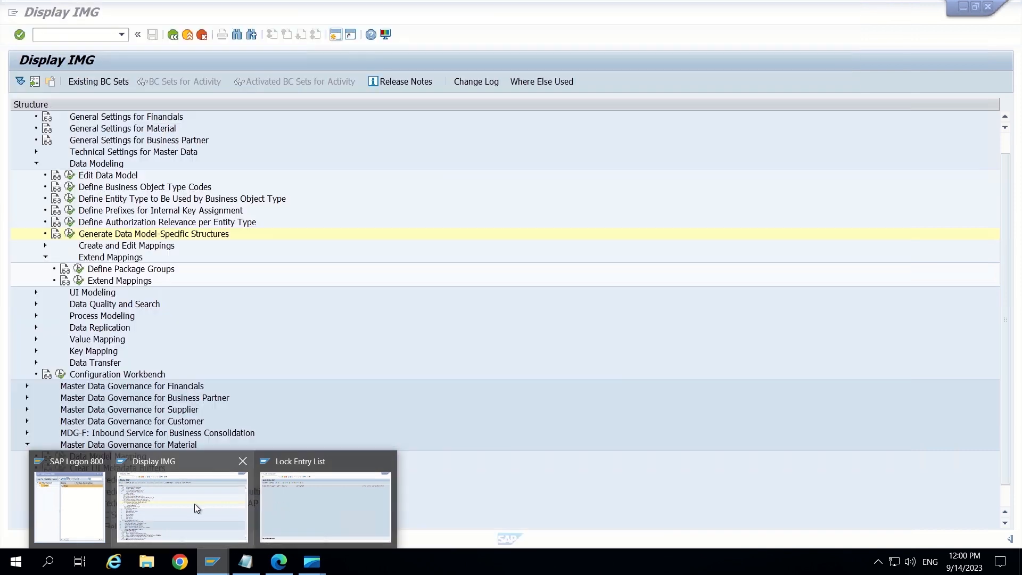
left_click(194, 504)
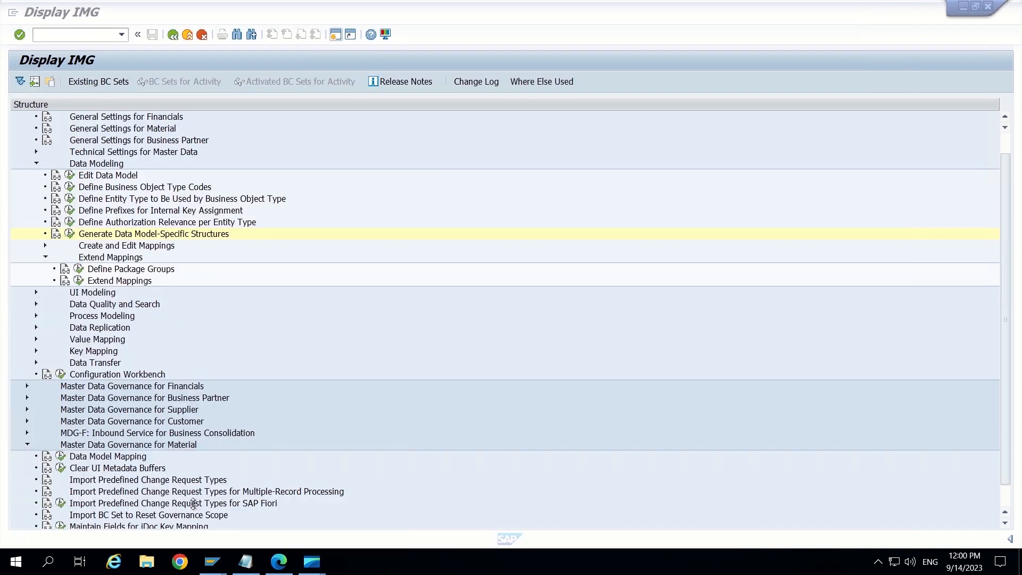
left_click(340, 36)
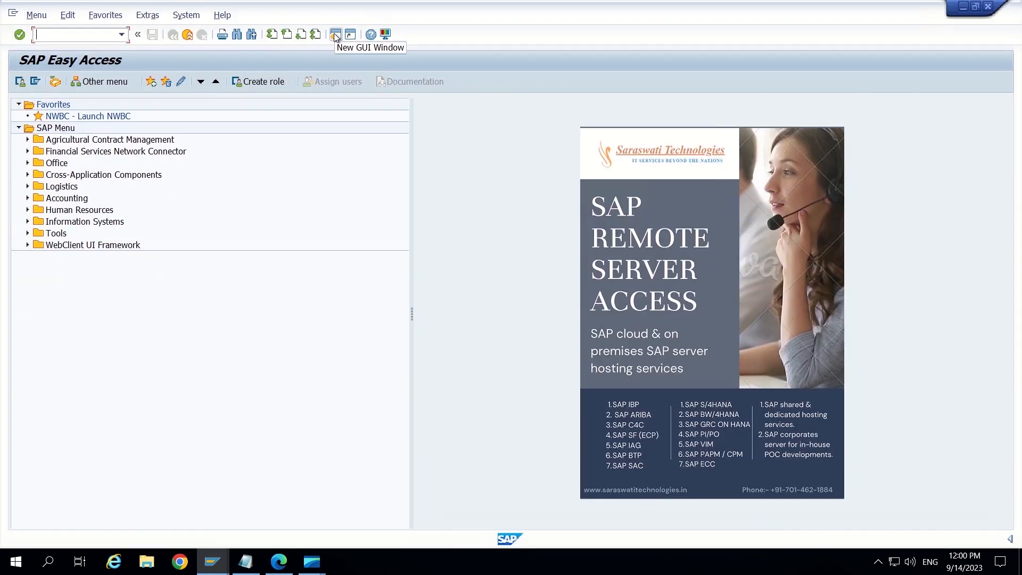
type("se38")
key("Return")
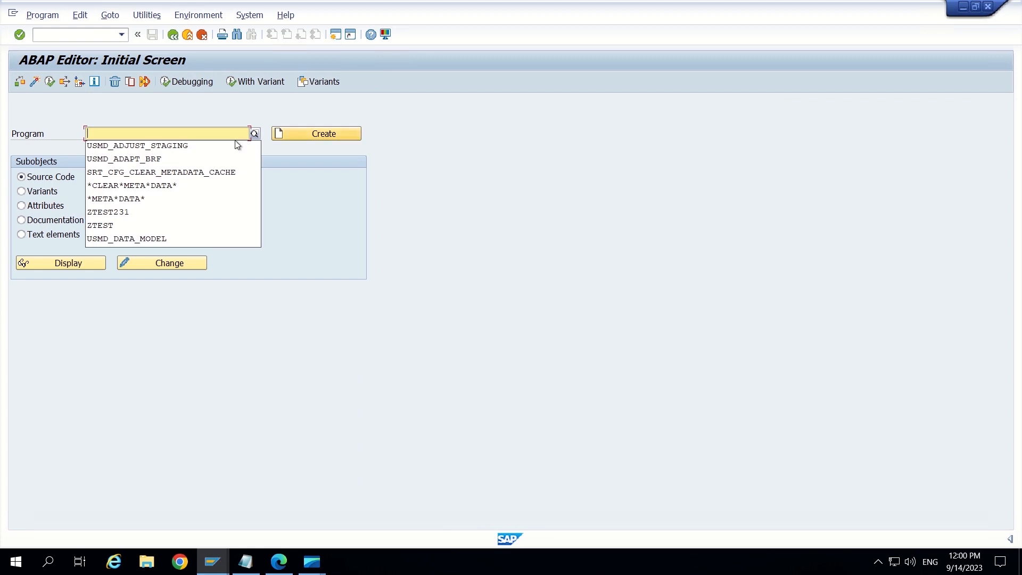
- Execute program USMD_ADJUST_STAGING for data model MM and leave its output
left_click(190, 147)
left_click(49, 81)
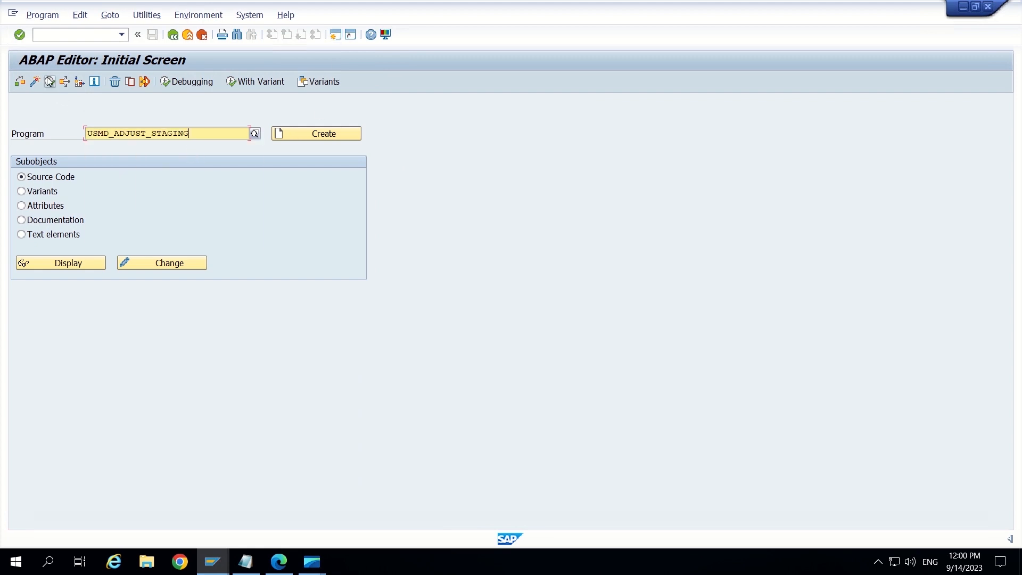
type("MM")
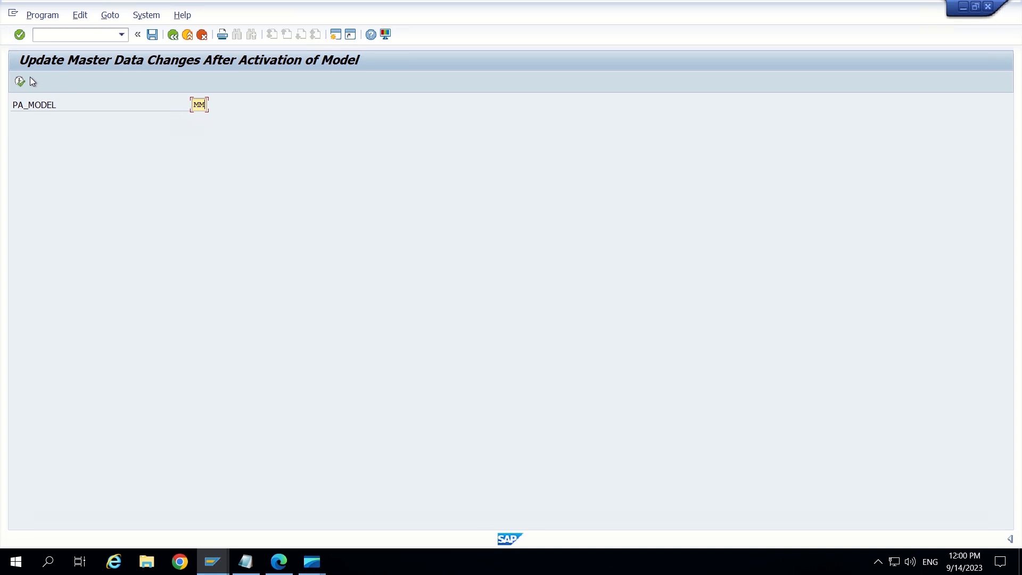
left_click(20, 81)
left_click(172, 35)
- Switch to the blocked Material window, close it and return to the Material Governance home page
mouse_move(307, 564)
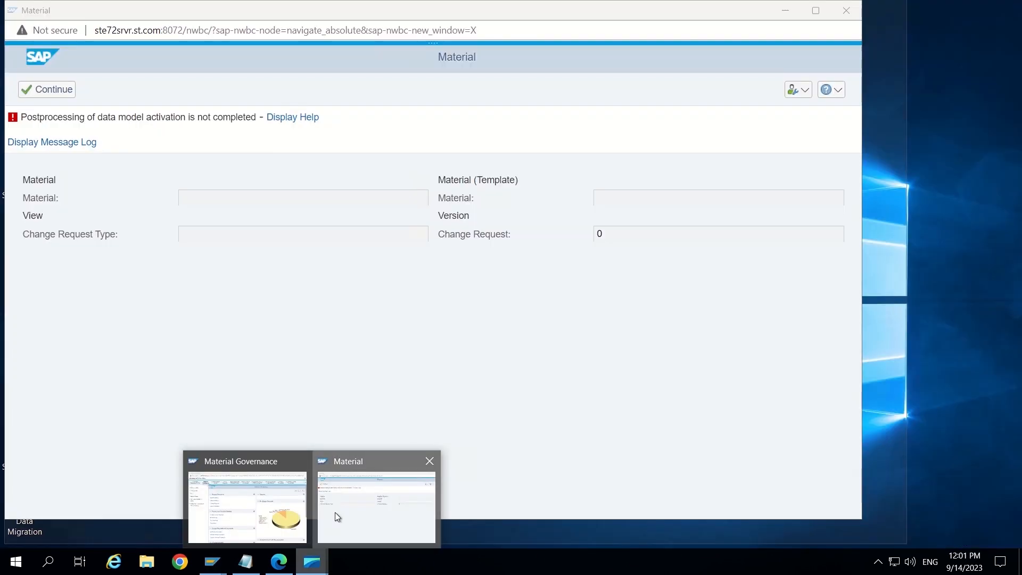
left_click(334, 512)
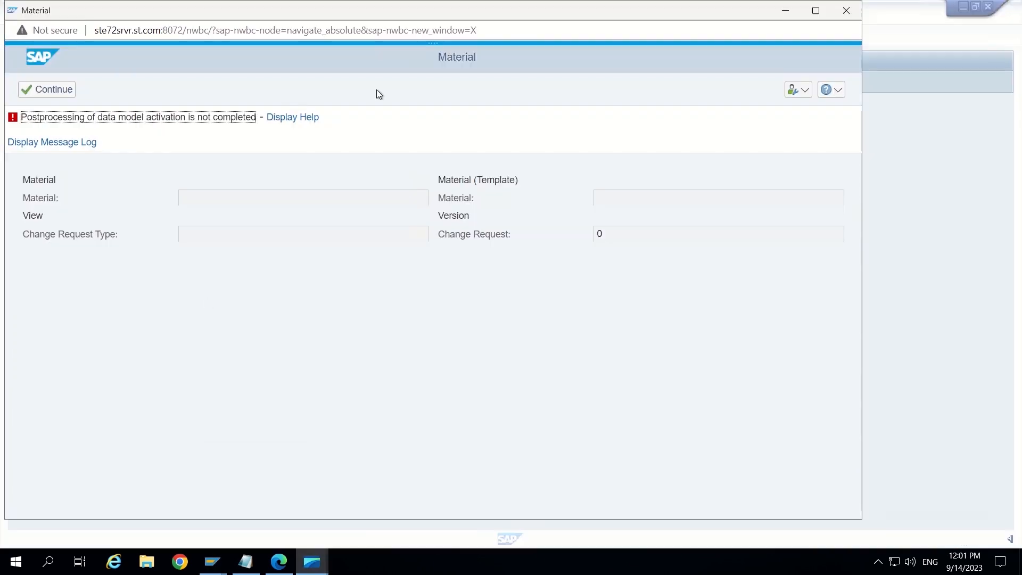
left_click(241, 228)
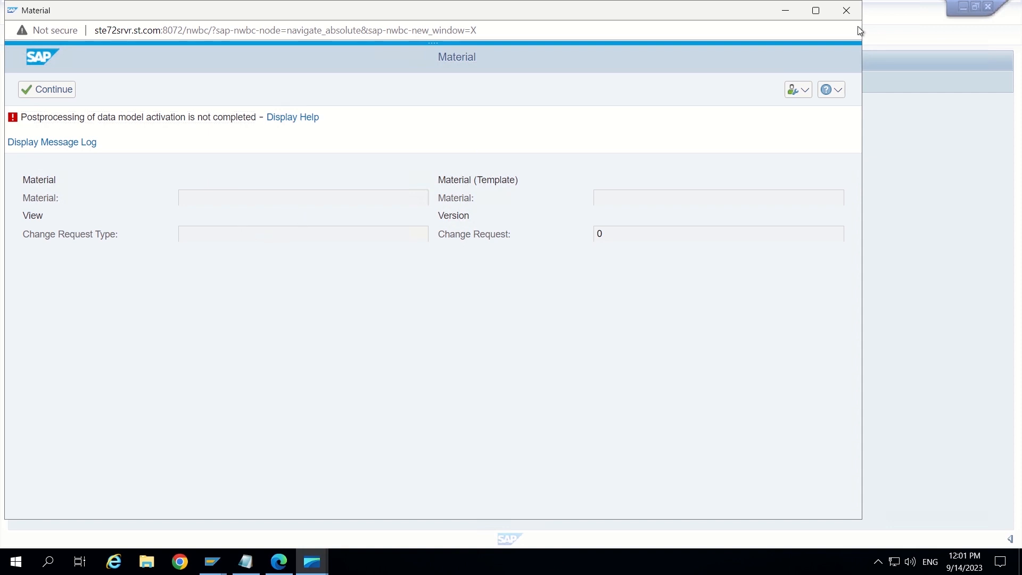
left_click(848, 11)
left_click(311, 562)
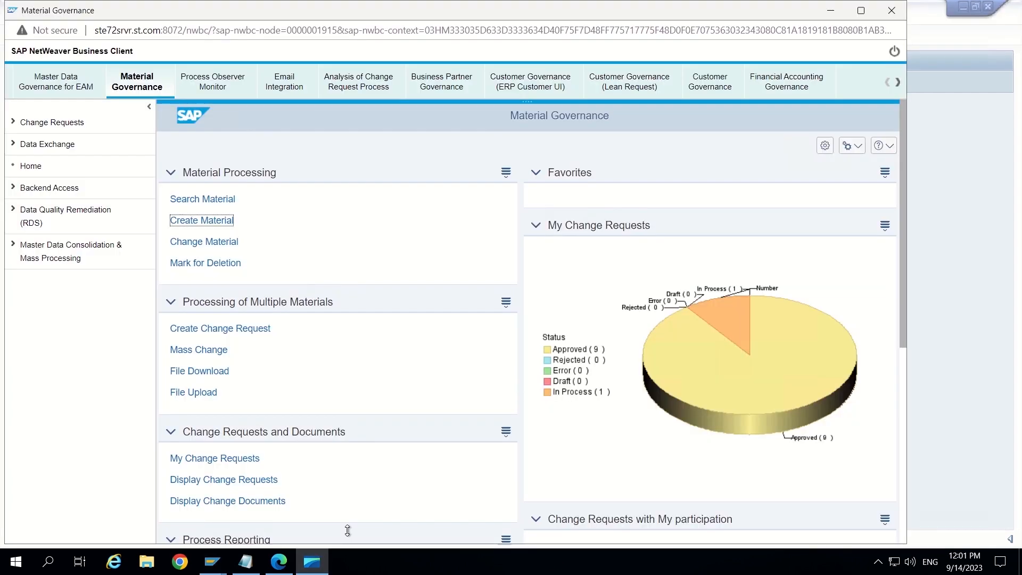
- Start creating a material with change request type ZZMAT01 and continue to its basic data
left_click(197, 225)
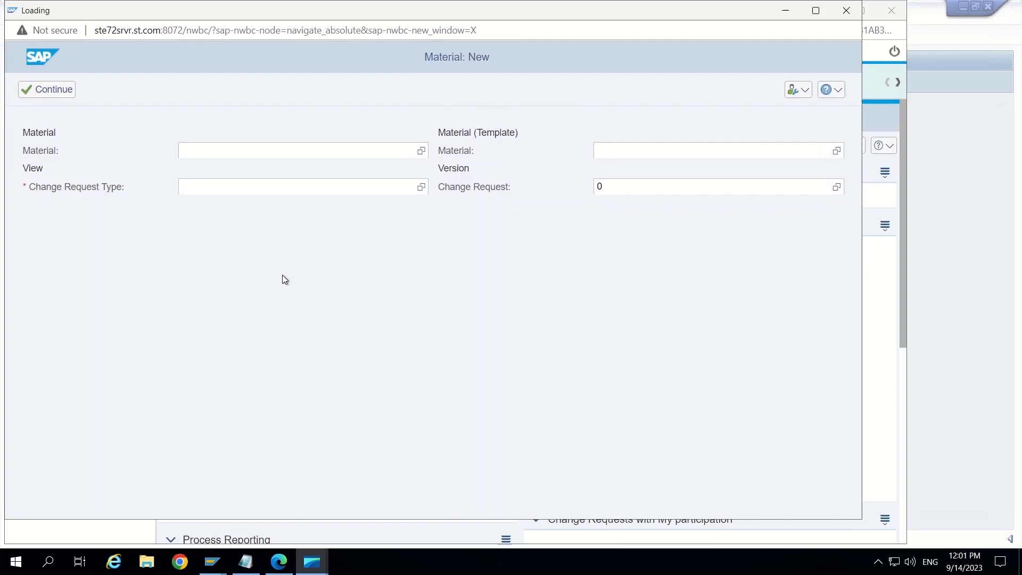
left_click(420, 187)
left_click(237, 380)
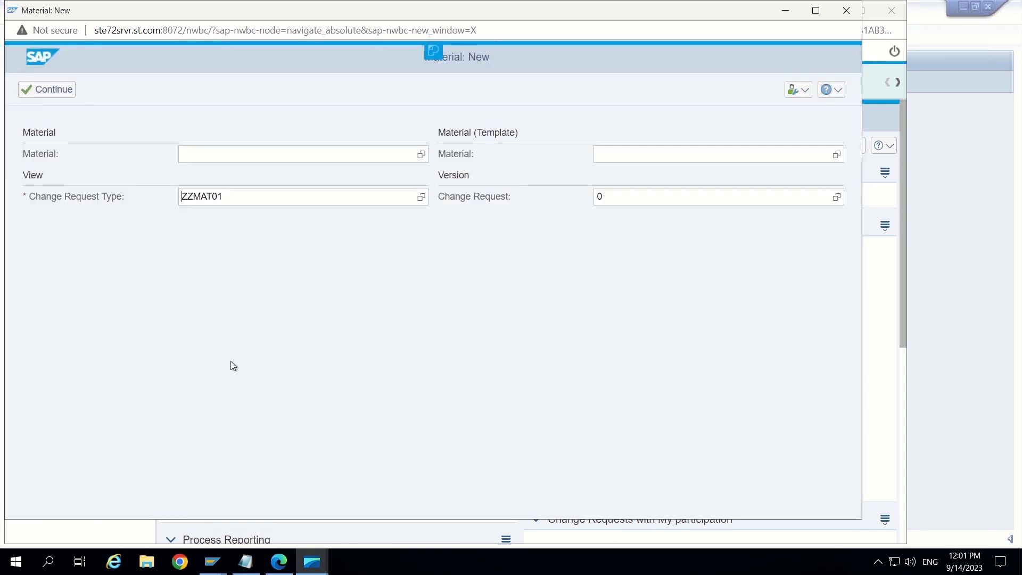
left_click(57, 90)
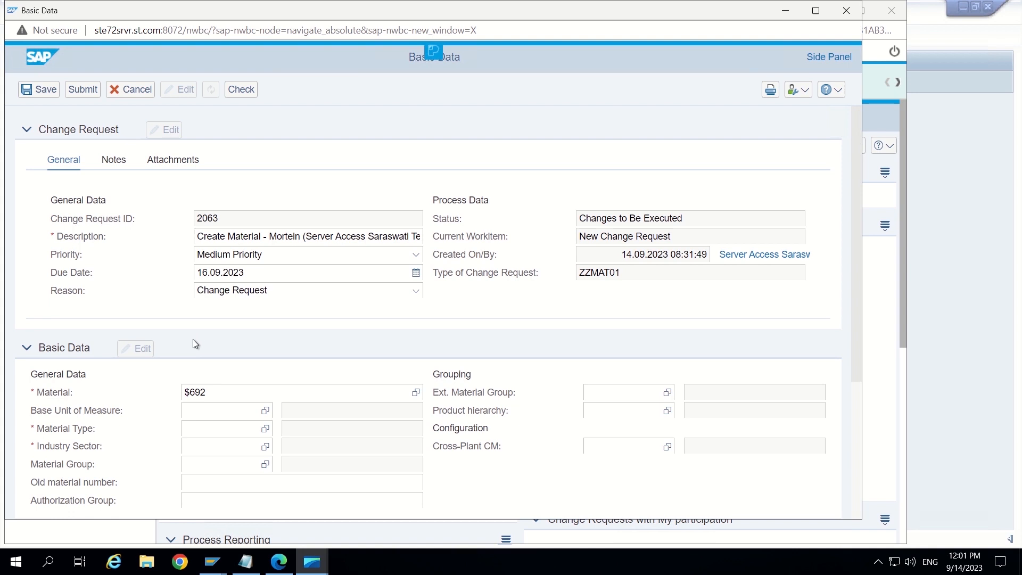
- Open component customizing for MDG_BS_MAT_MAT_FORM from the Authorization Group field's technical help and maximize its window
scroll(194, 341, "down", 2)
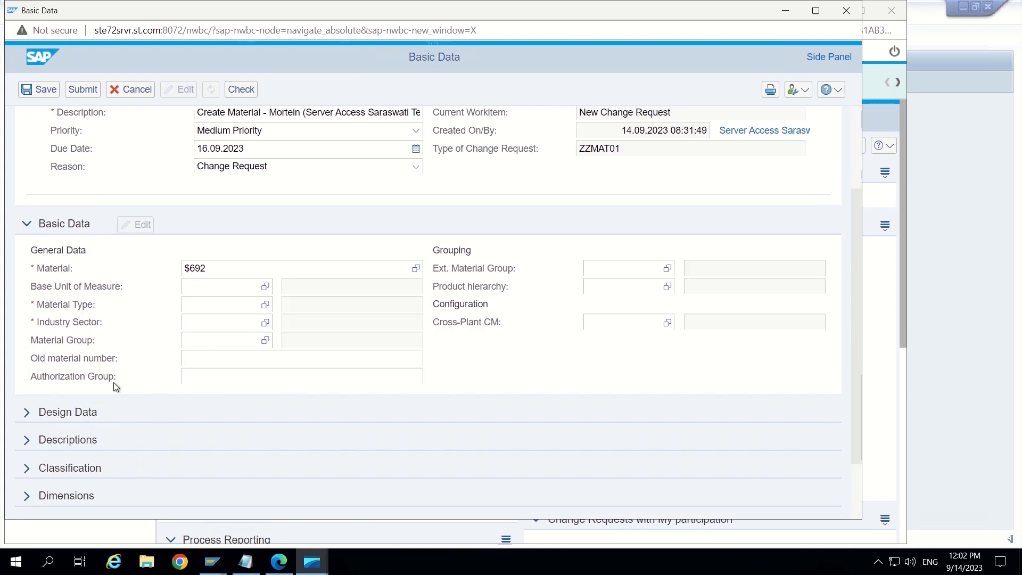
left_click(187, 377)
right_click(191, 376)
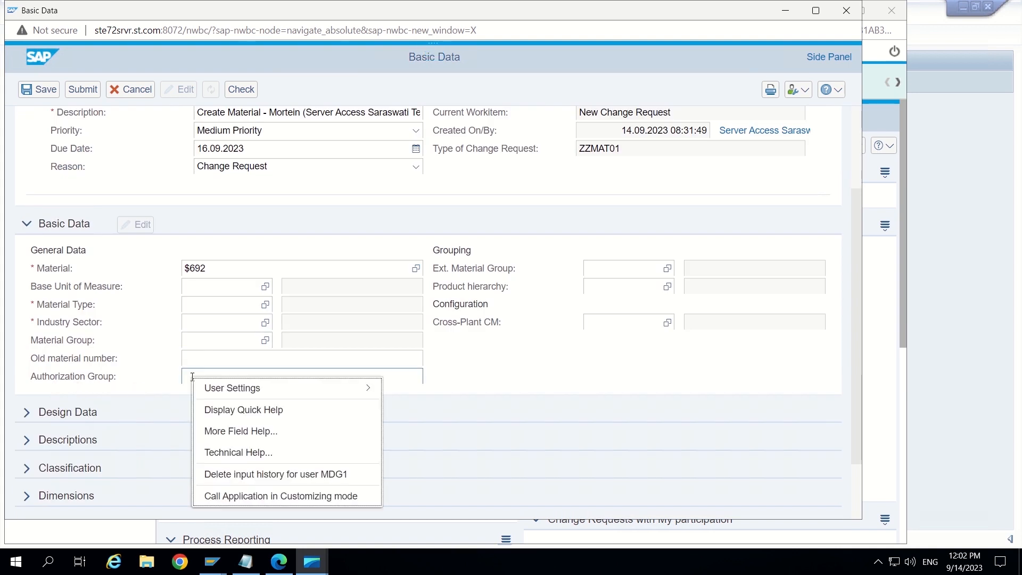
left_click(238, 457)
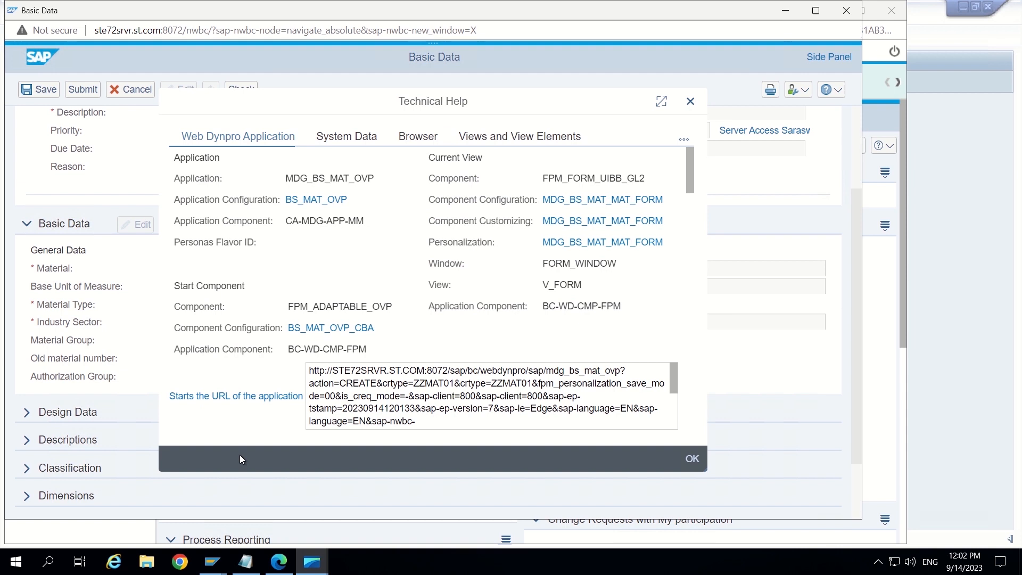
left_click(574, 222)
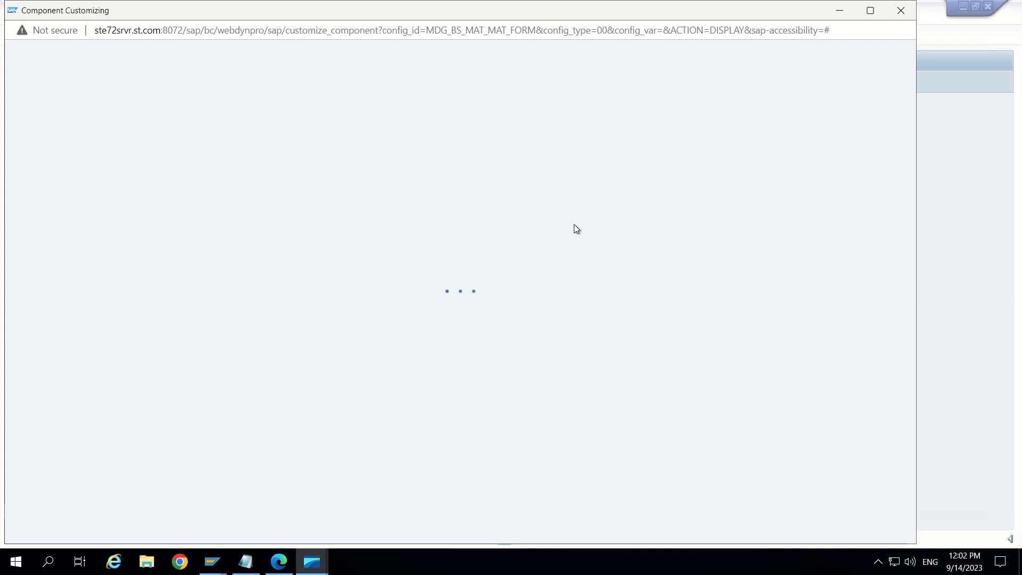
left_click(873, 11)
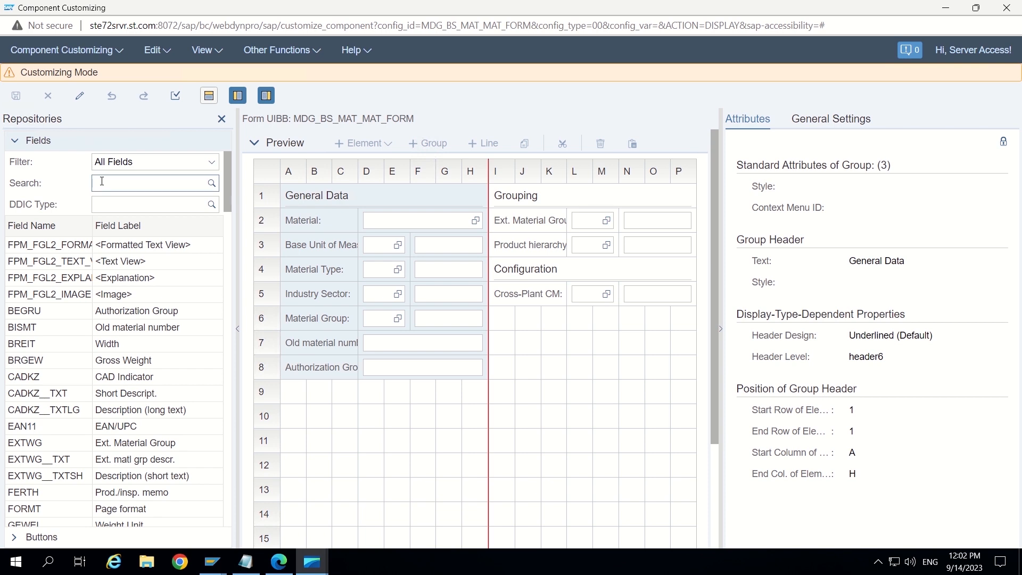
- Switch the form configuration to edit mode and add field ZZEXTNUM in row 9, directly below Authorization Group
left_click(292, 51)
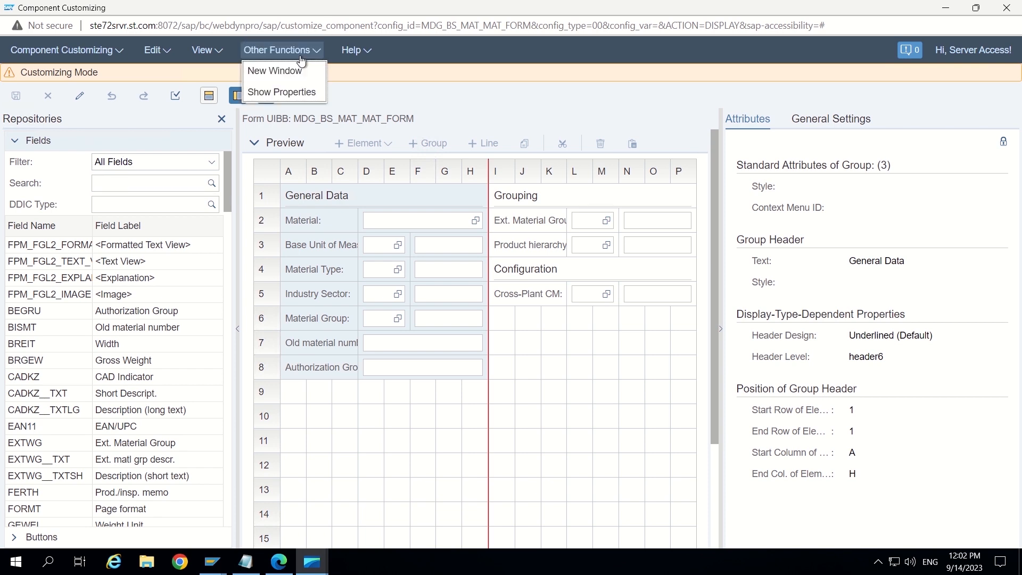
left_click(433, 52)
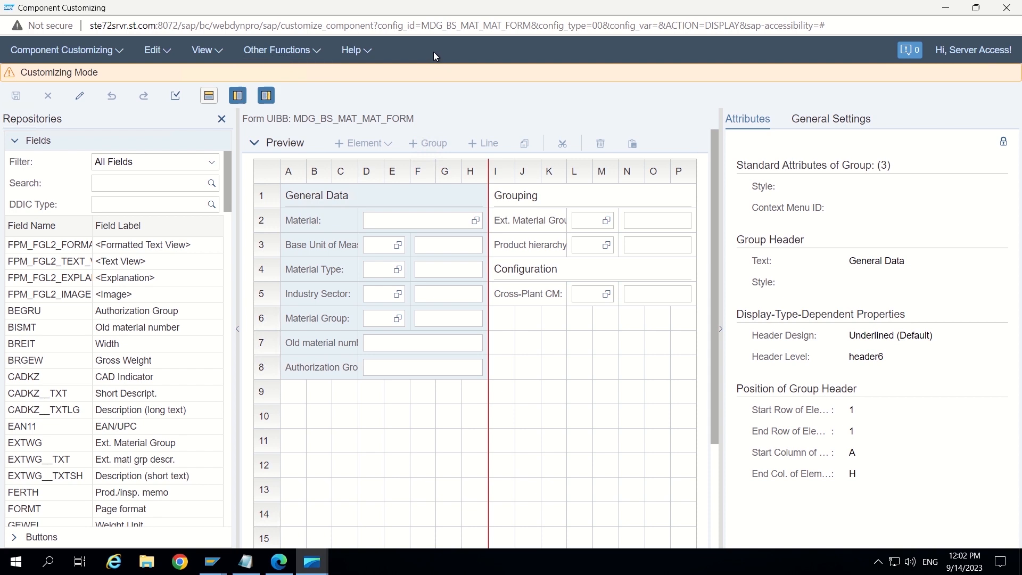
left_click(308, 398)
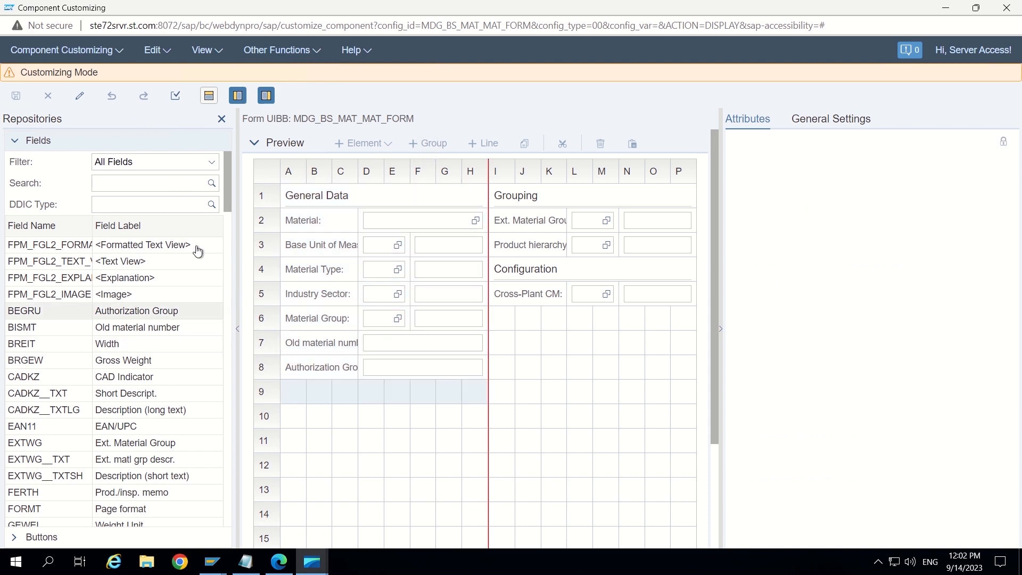
left_click_drag(227, 170, 225, 510)
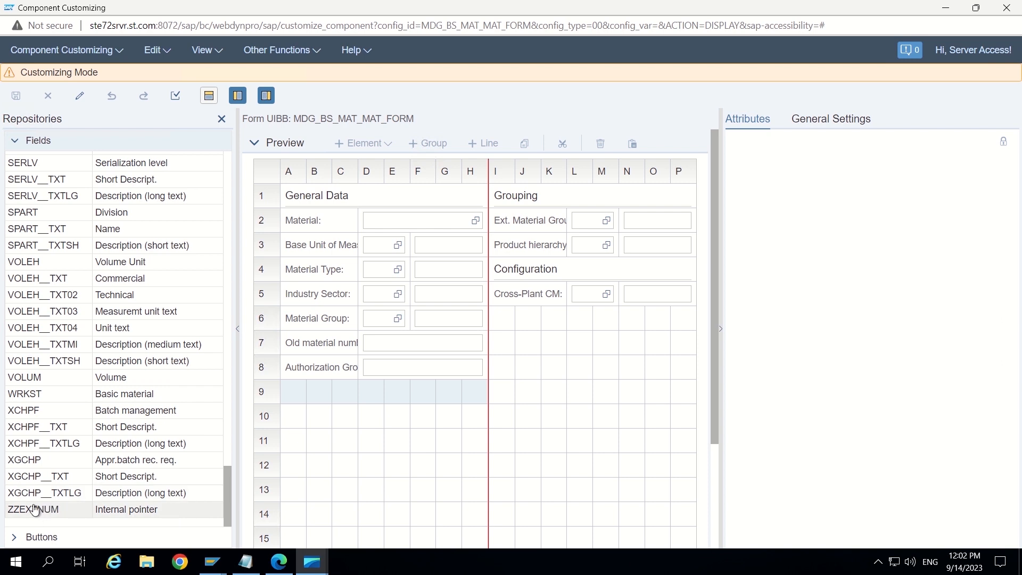
left_click(80, 99)
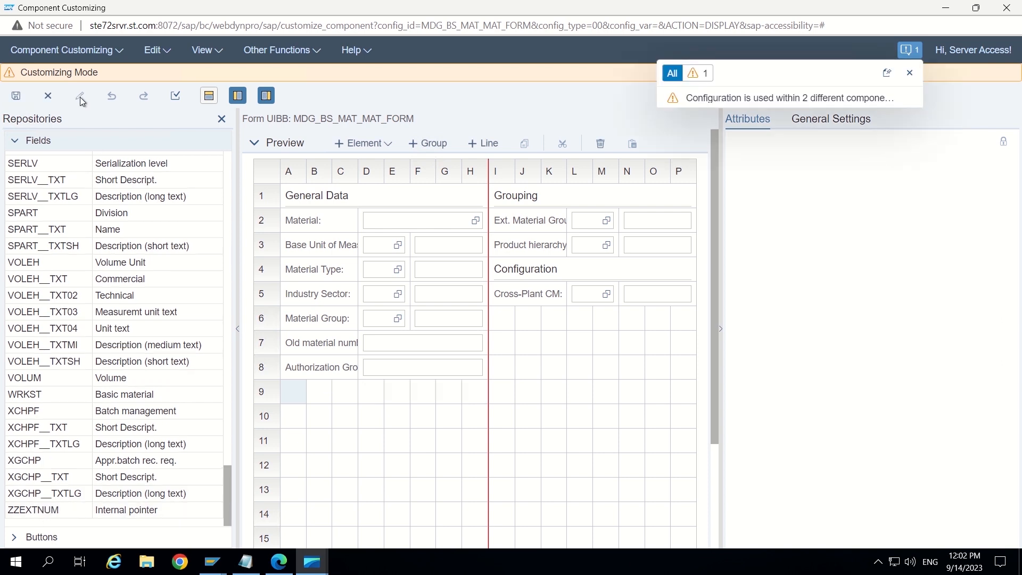
left_click(58, 514)
left_click_drag(58, 515, 291, 393)
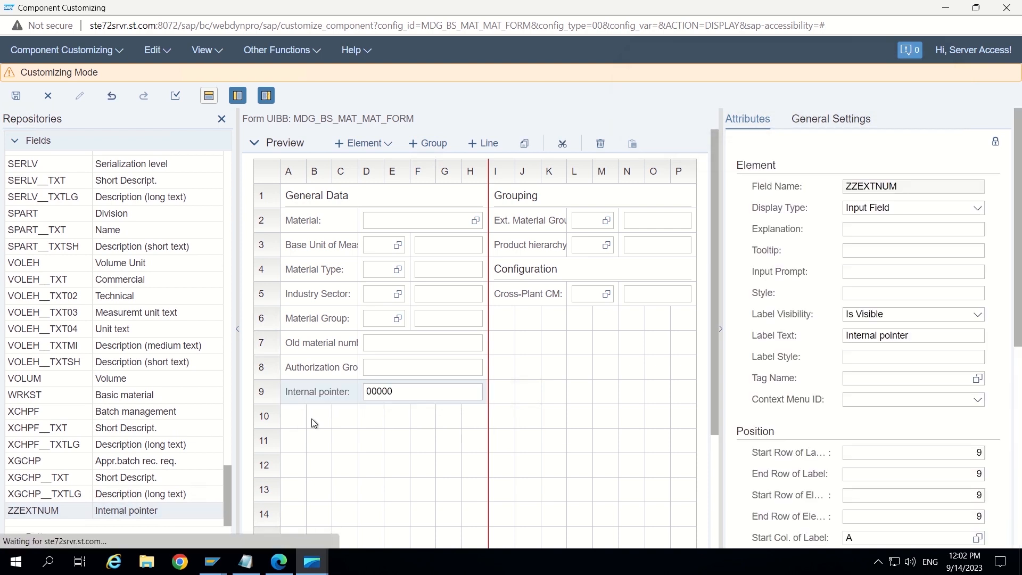
- Set the label text of the ZZEXTNUM element to "External material number"
left_click(870, 227)
left_click(914, 333)
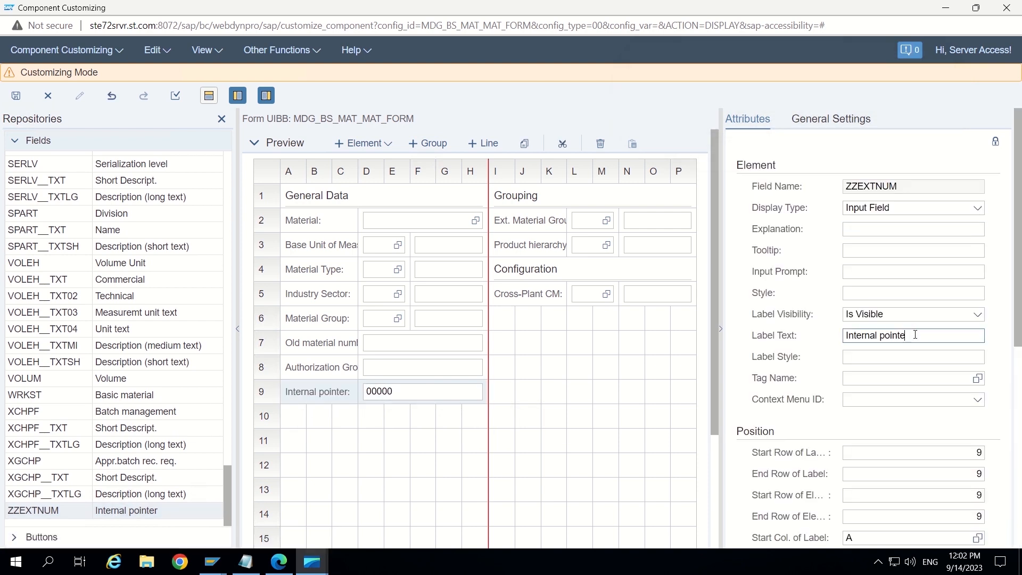
key("BackSpace")
key("BackSpace")
key("BackSpace")
key("BackSpace")
key("BackSpace")
key("BackSpace")
key("BackSpace")
key("BackSpace")
key("BackSpace")
key("BackSpace")
key("BackSpace")
key("BackSpace")
key("BackSpace")
key("BackSpace")
key("BackSpace")
key("BackSpace")
key("BackSpace")
key("BackSpace")
key("BackSpace")
key("BackSpace")
key("BackSpace")
key("BackSpace")
key("BackSpace")
type("External material number")
key("Return")
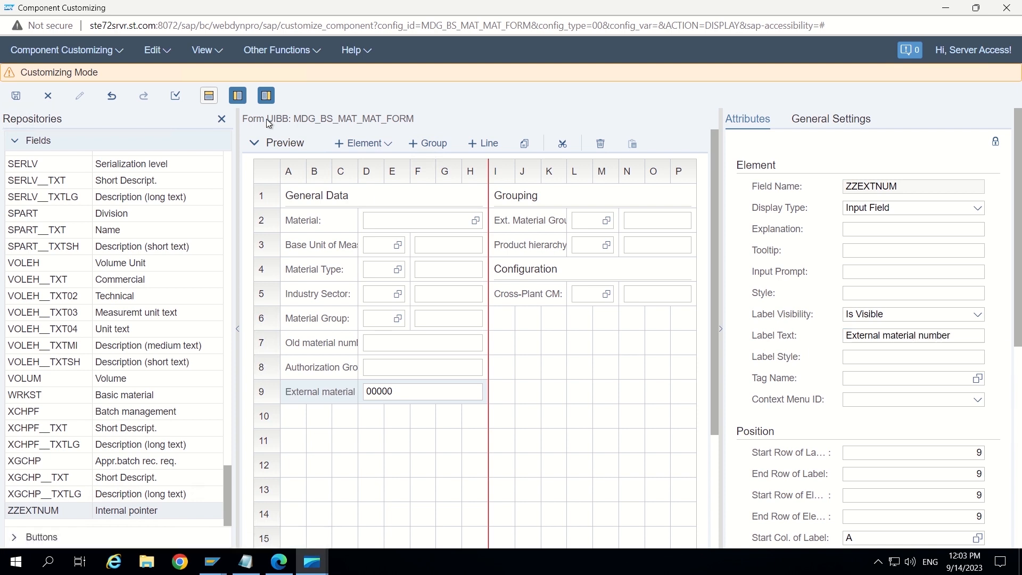
- Save the form customizing under the MDG Practice customizing request and close the Component Customizing window
left_click(16, 96)
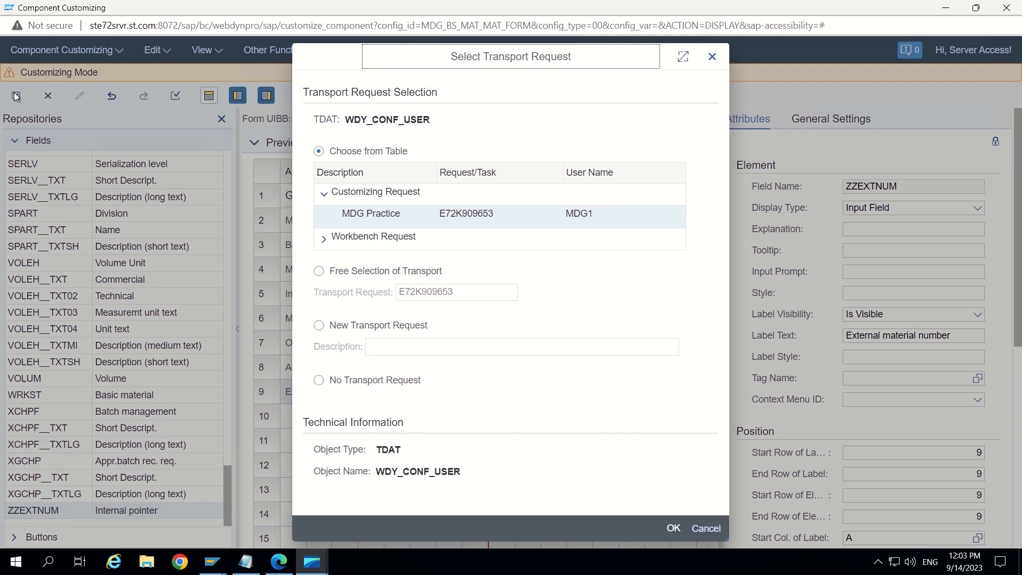
left_click(384, 223)
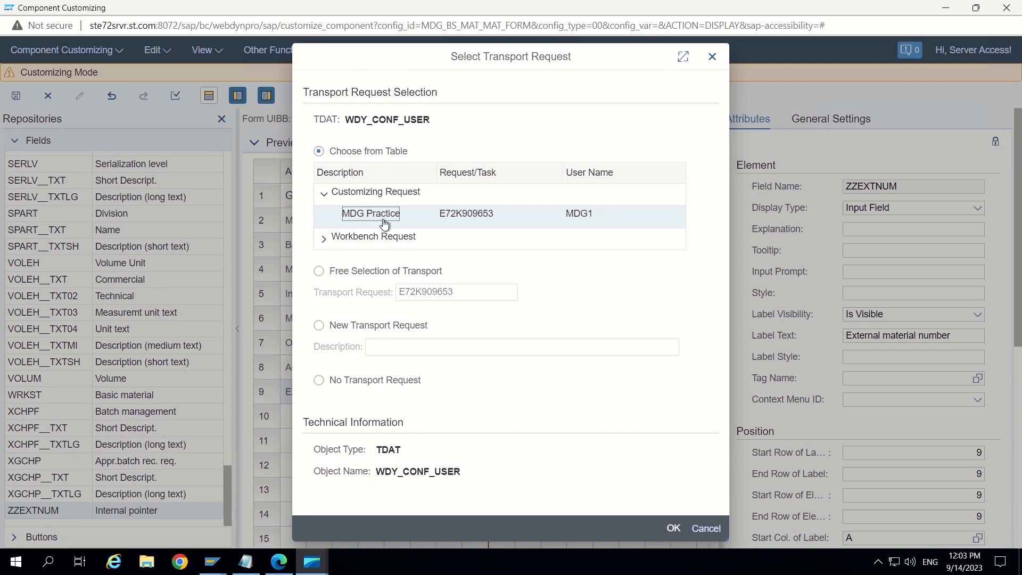
left_click(675, 528)
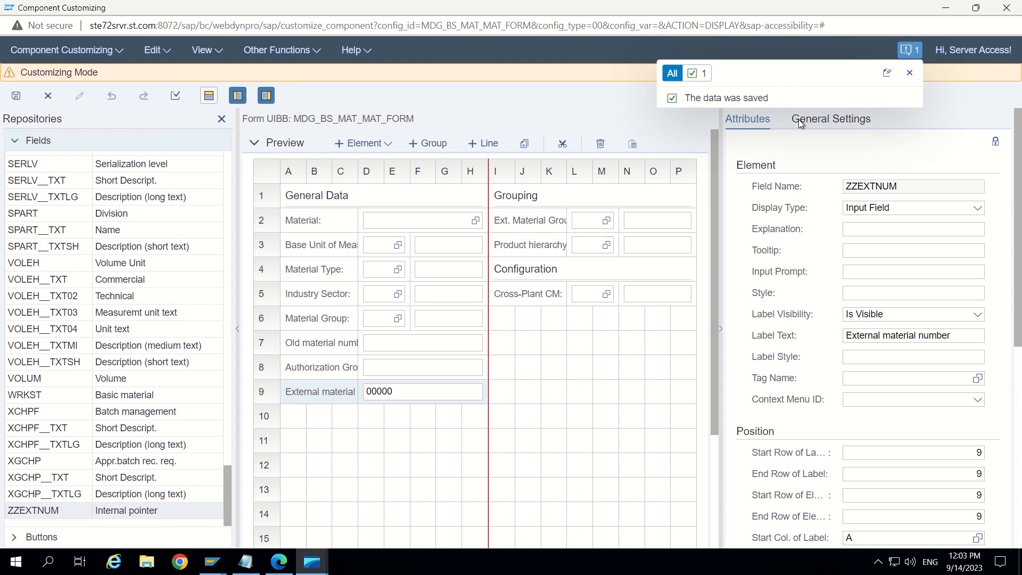
left_click(1006, 7)
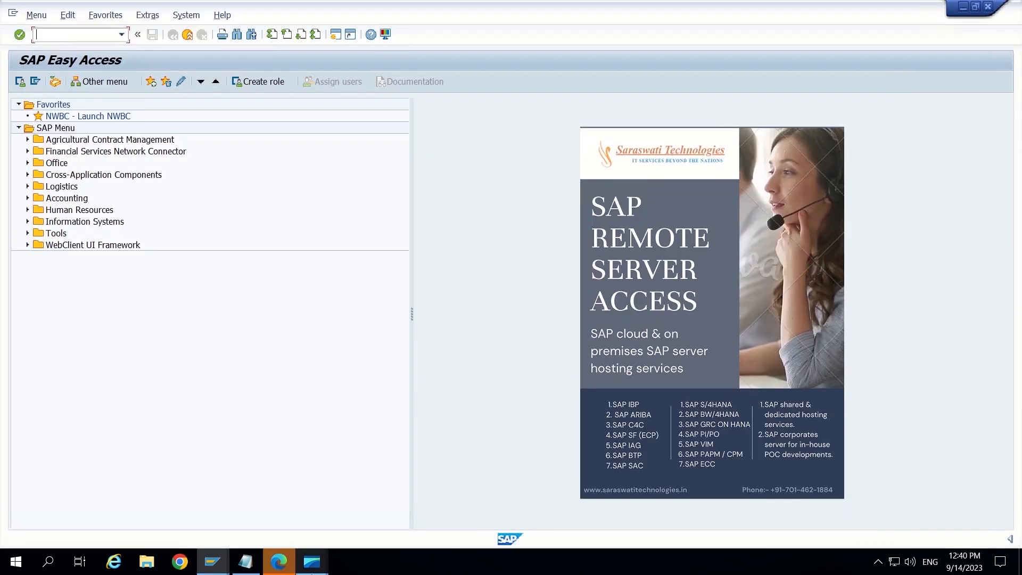
- Close the leftover Material: New window showing the server error and bring up the Material Governance window
mouse_move(312, 562)
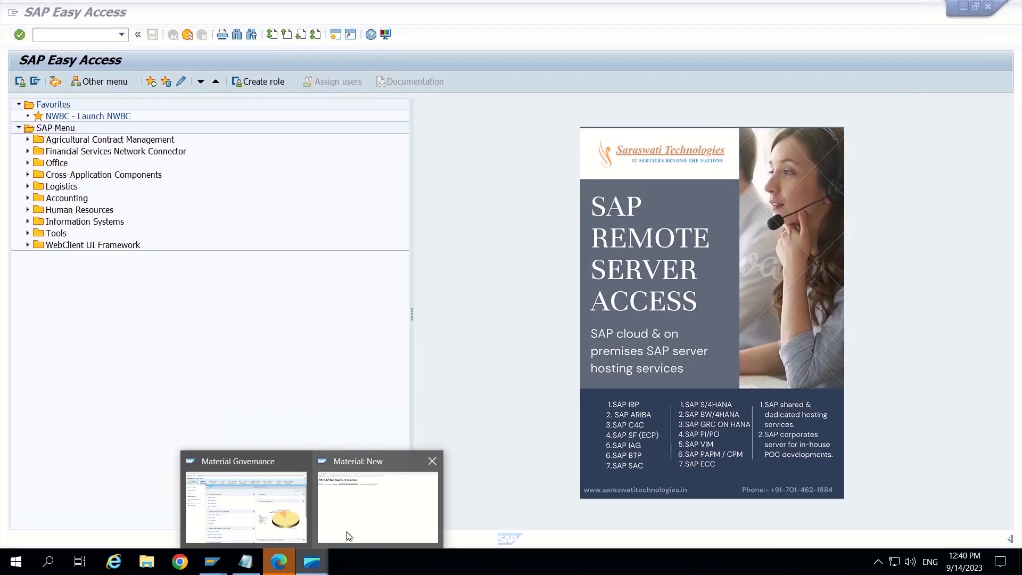
mouse_move(361, 521)
left_click(433, 461)
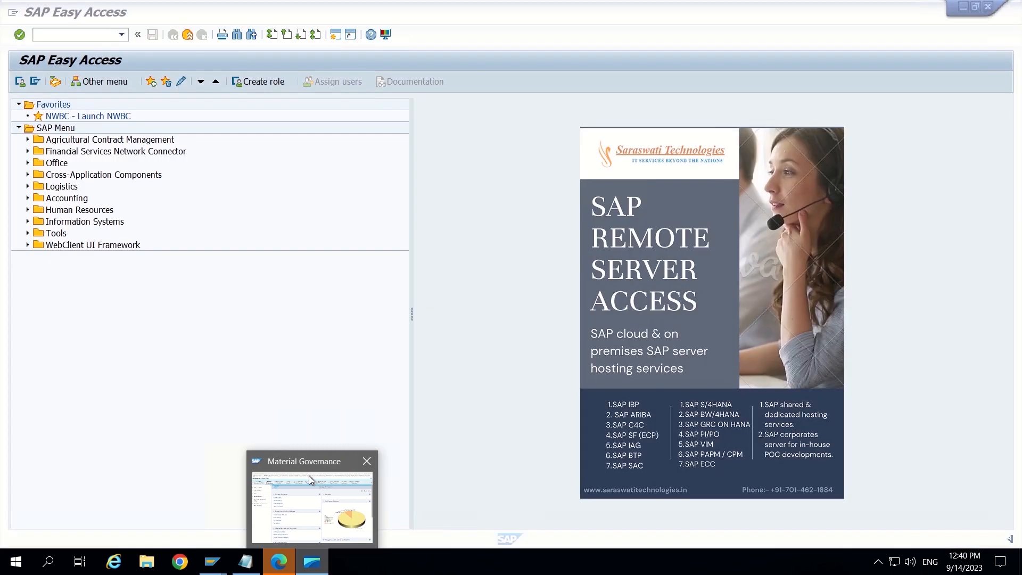
left_click(309, 475)
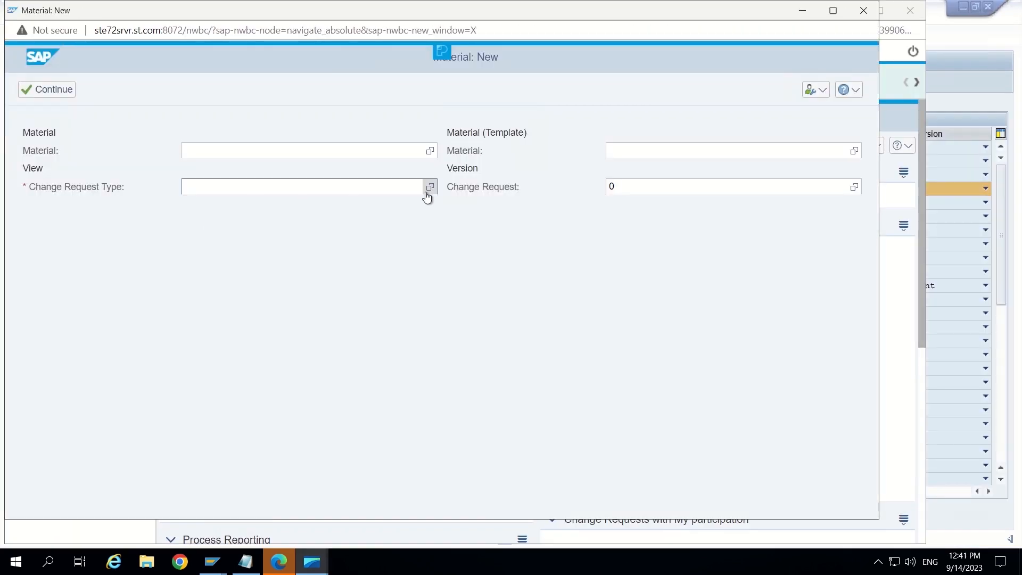
- Choose change request type ZZMAT01 for the new material and continue to its basic data
left_click(428, 188)
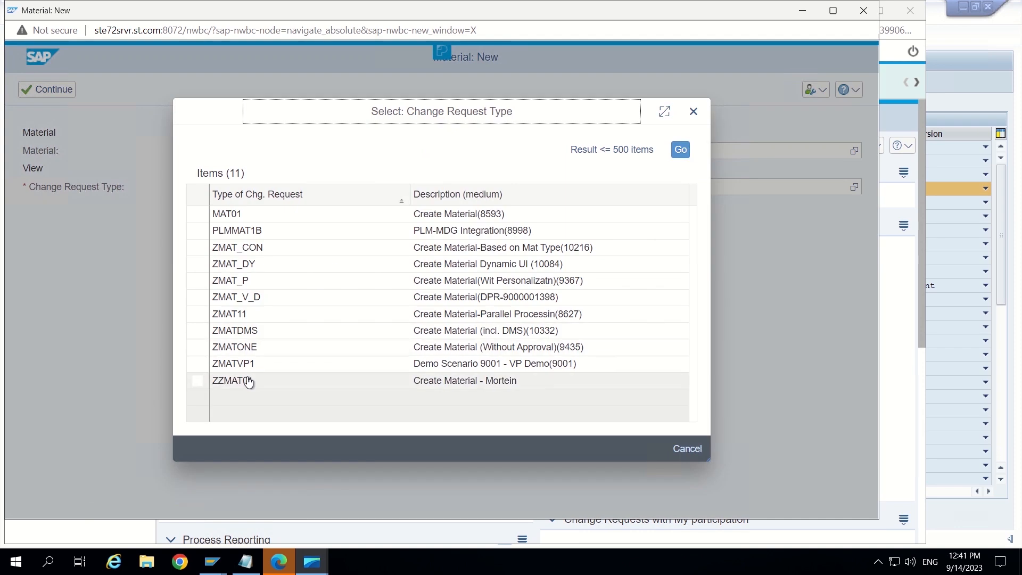
left_click(247, 381)
left_click(60, 89)
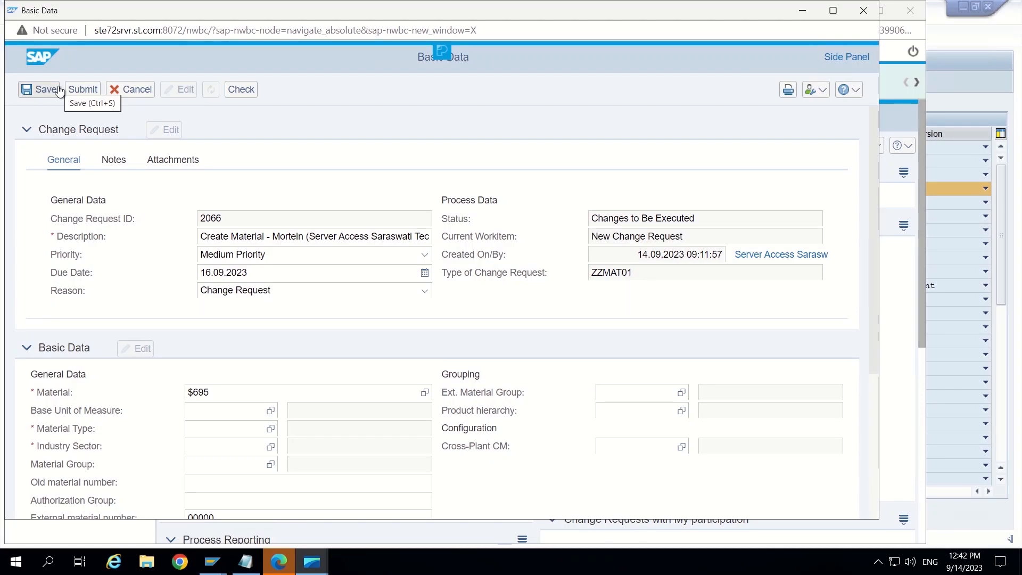
- Set the new External material number field in the basic data to 99999
scroll(111, 260, "down", 1)
scroll(111, 261, "down", 2)
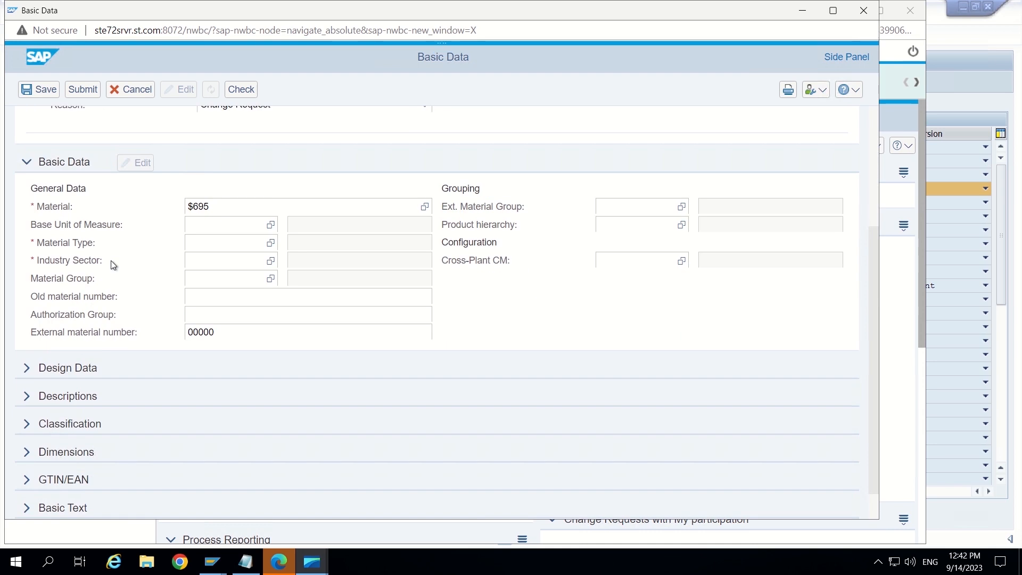
scroll(111, 260, "up", 2)
scroll(120, 268, "down", 1)
left_click(218, 393)
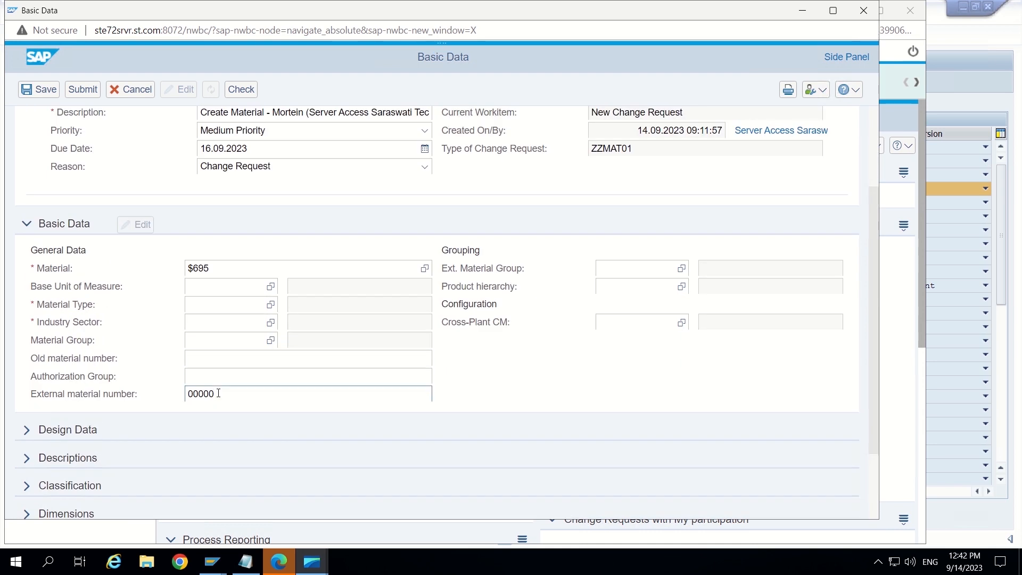
key("BackSpace")
key("BackSpace")
key("BackSpace")
key("BackSpace")
type("99999")
- Set the material type to ABF (Waste) and the industry sector to B (Beverage)
left_click(242, 311)
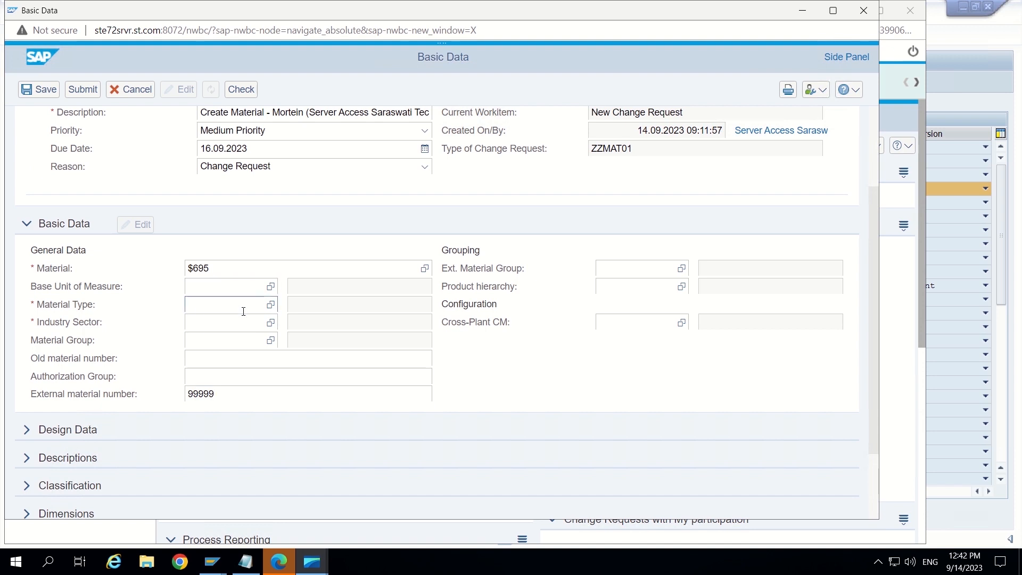
left_click(271, 304)
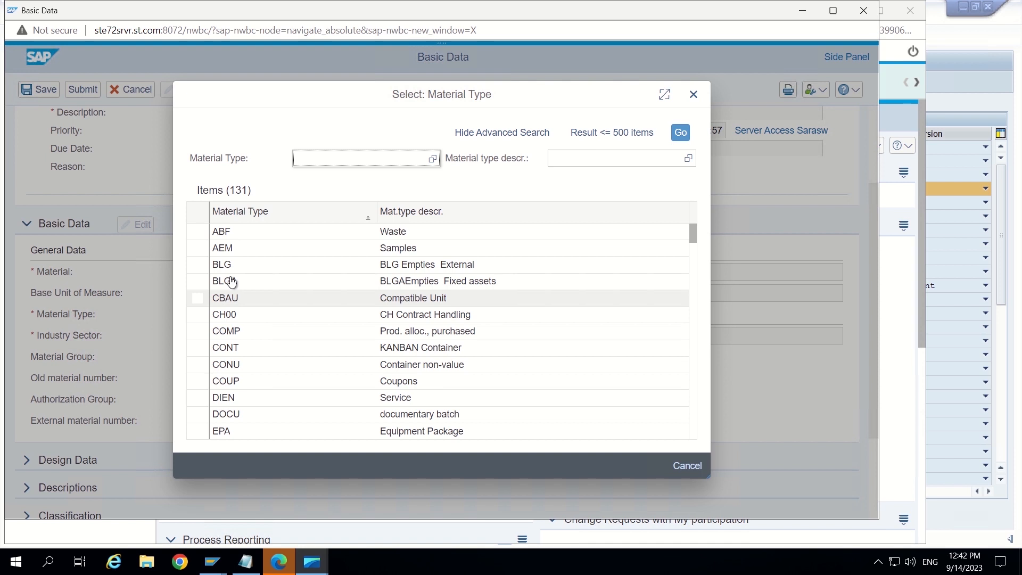
left_click(229, 232)
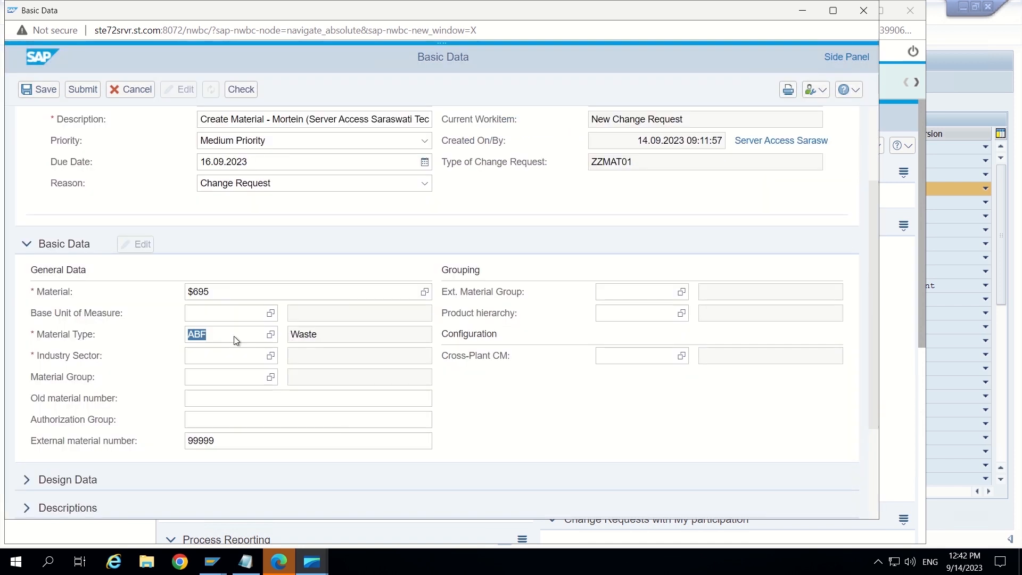
left_click(270, 355)
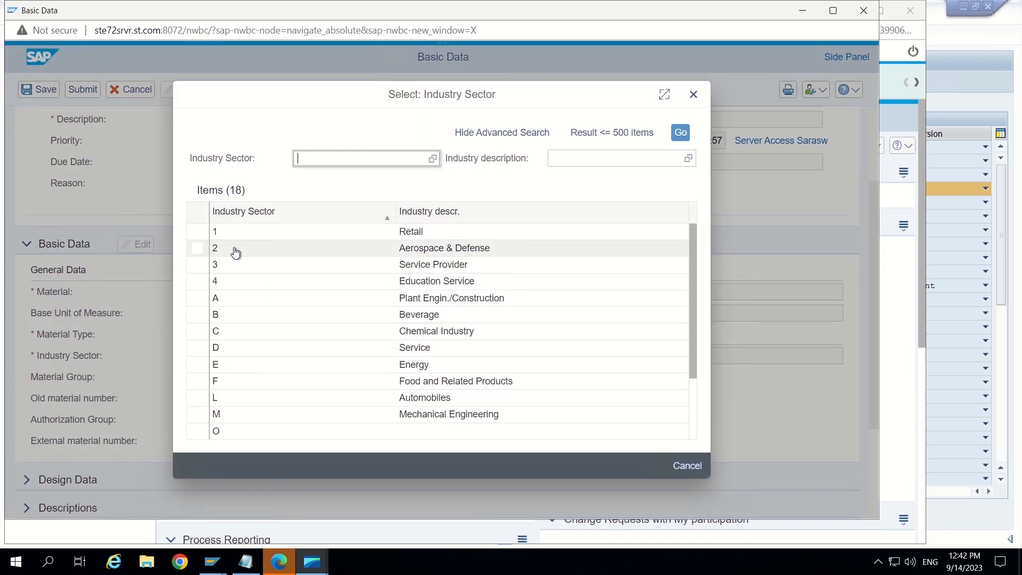
left_click(231, 316)
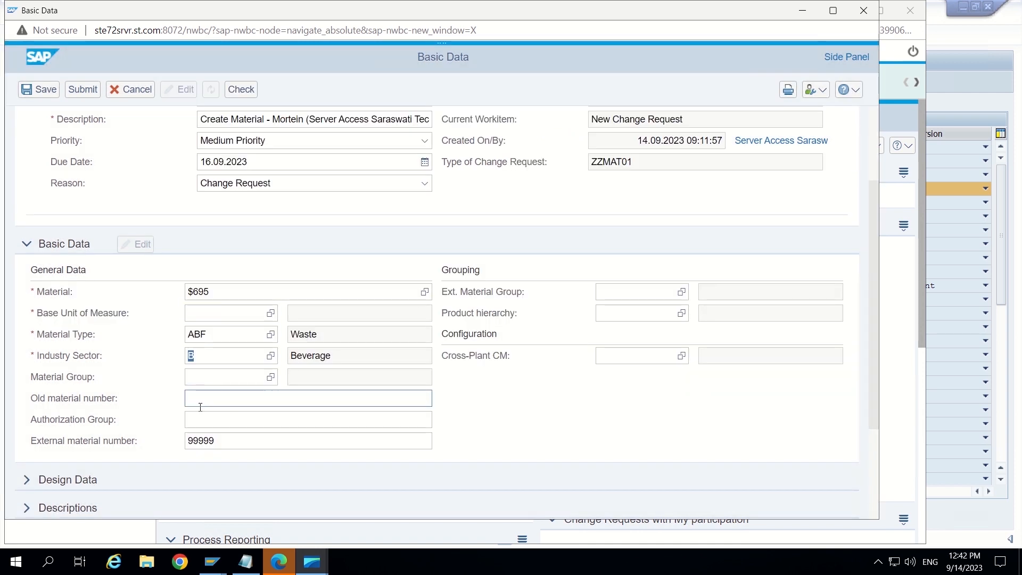
- Expand the Descriptions section and enter BOTTLES as the English material description
scroll(156, 388, "down", 3)
left_click(72, 360)
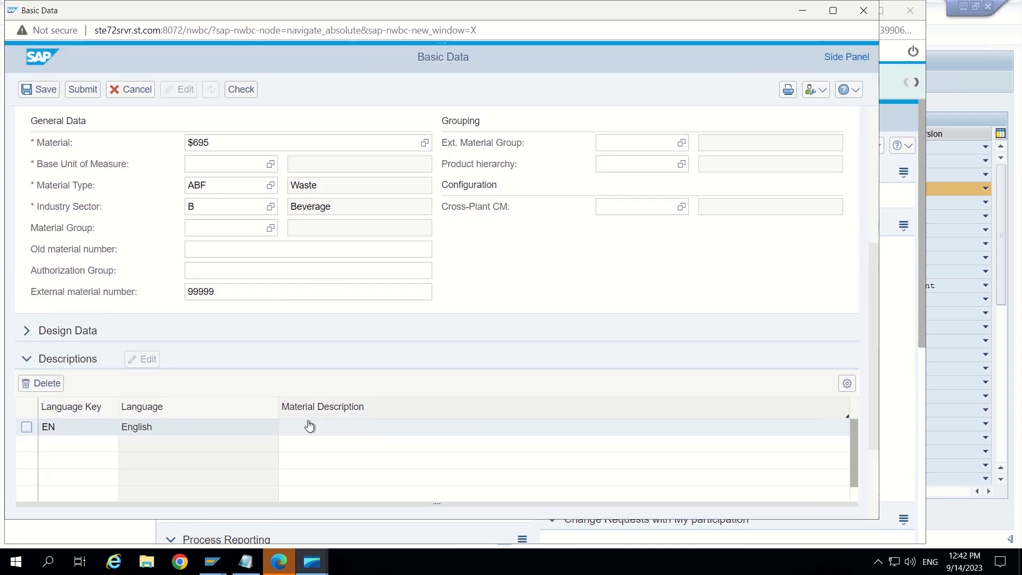
left_click(302, 431)
type("BOTTLES")
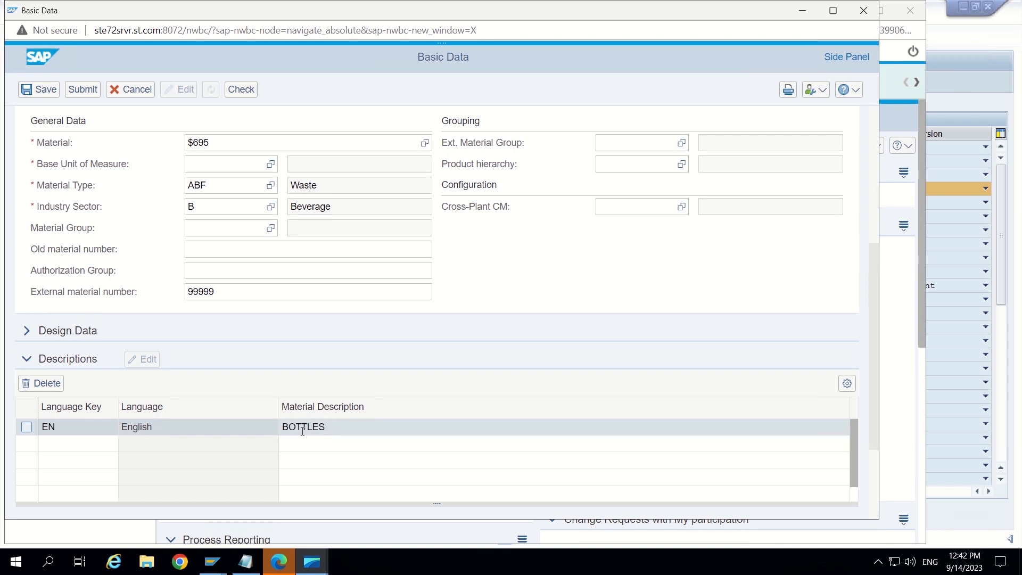
double_click(303, 431)
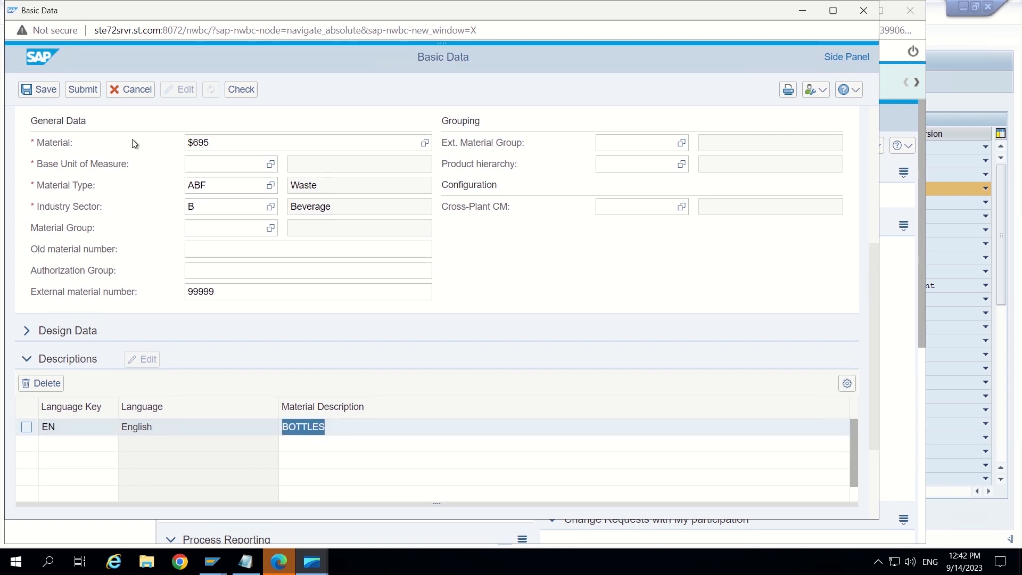
- Set the base unit of measure to "2 (Square inch) in the basic data
scroll(120, 202, "up", 1)
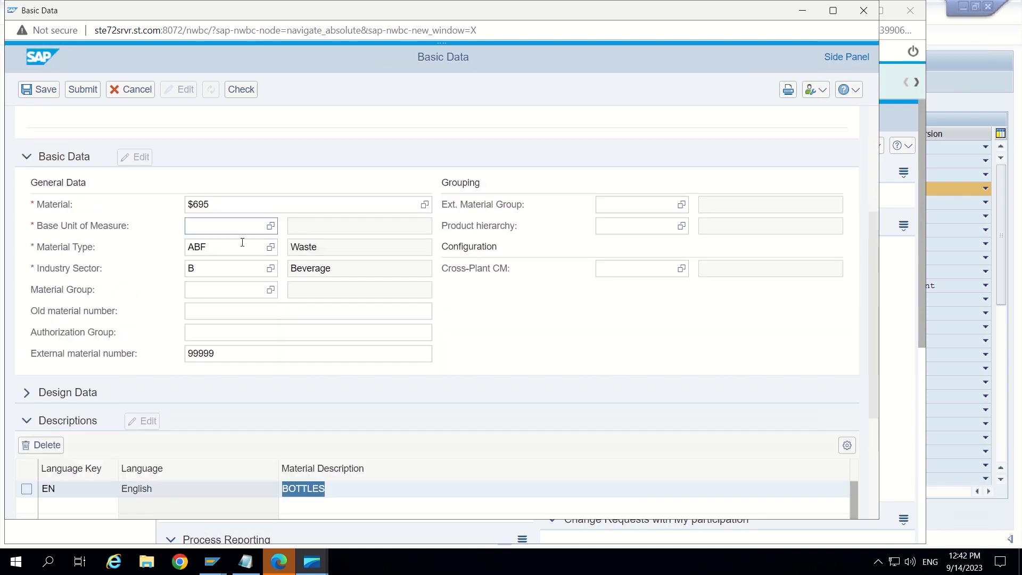
left_click(270, 226)
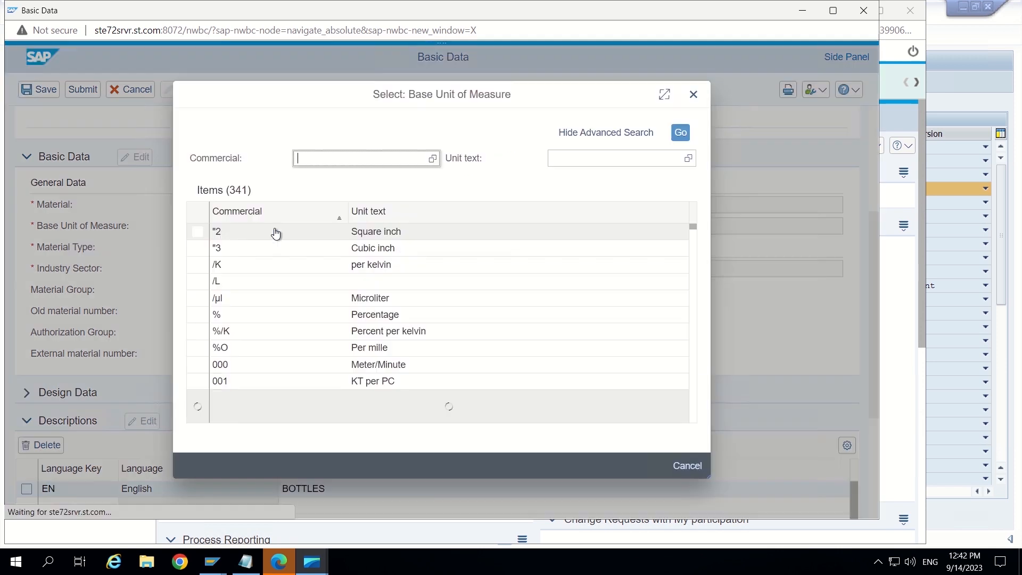
left_click(244, 235)
scroll(182, 259, "up", 4)
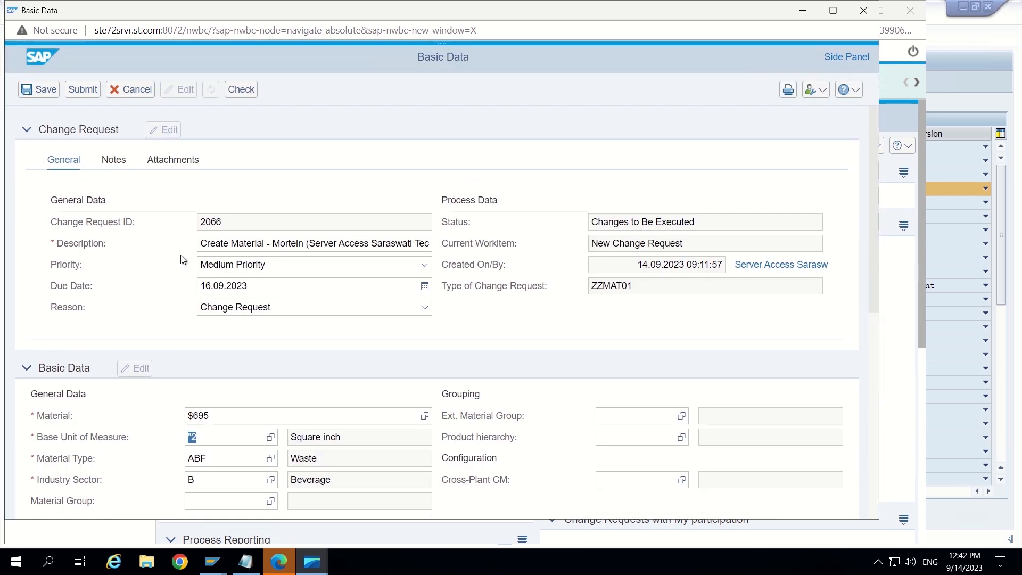
- Submit the new material's change request and refresh it to check its processing status and basic data
left_click(89, 96)
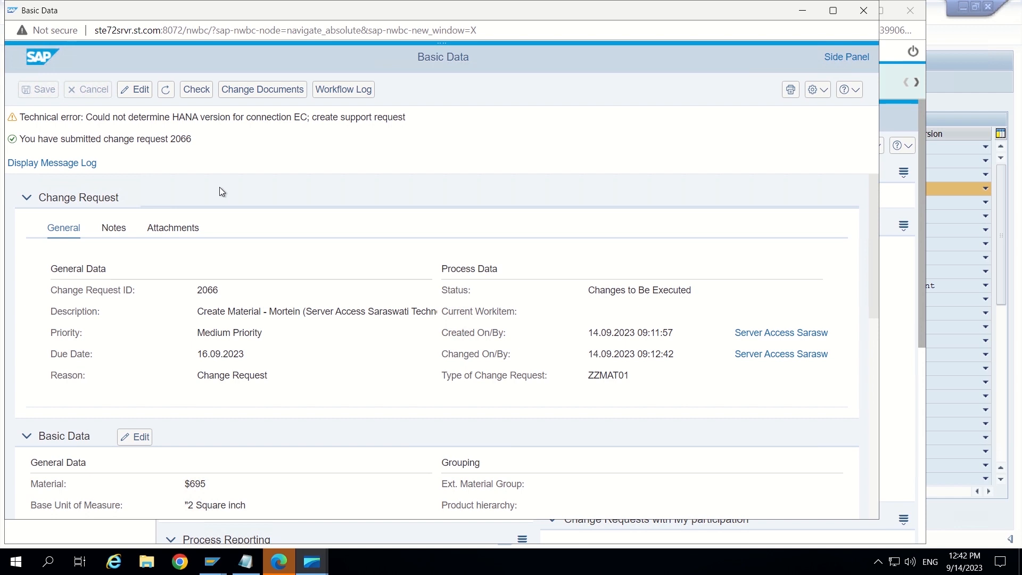
scroll(222, 191, "down", 1)
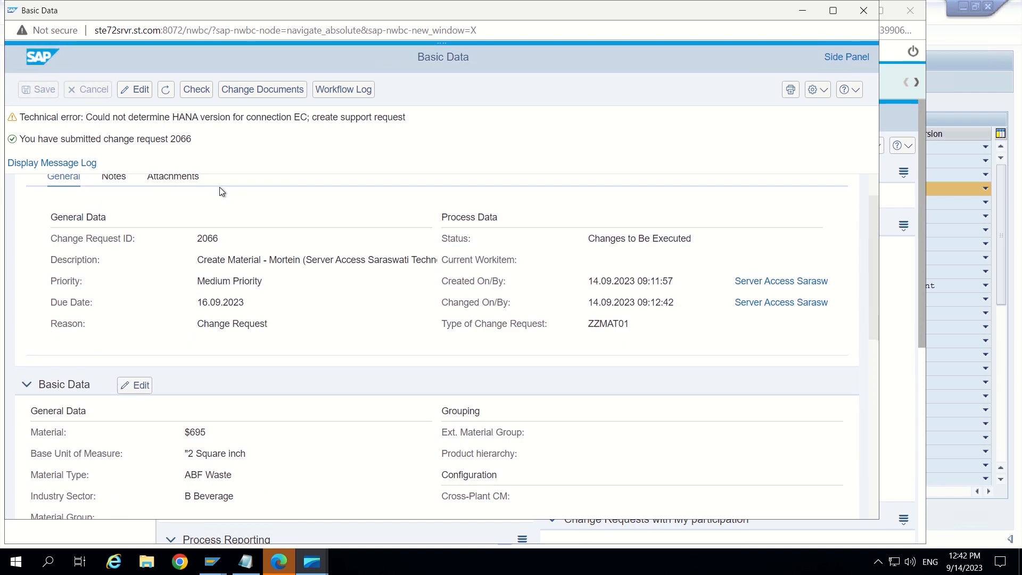
left_click(165, 92)
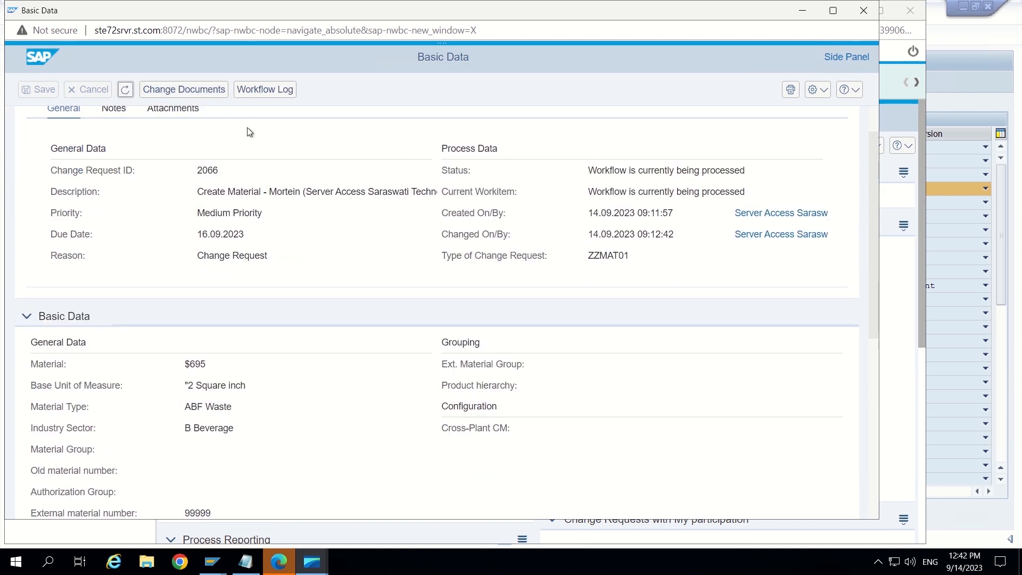
left_click(126, 92)
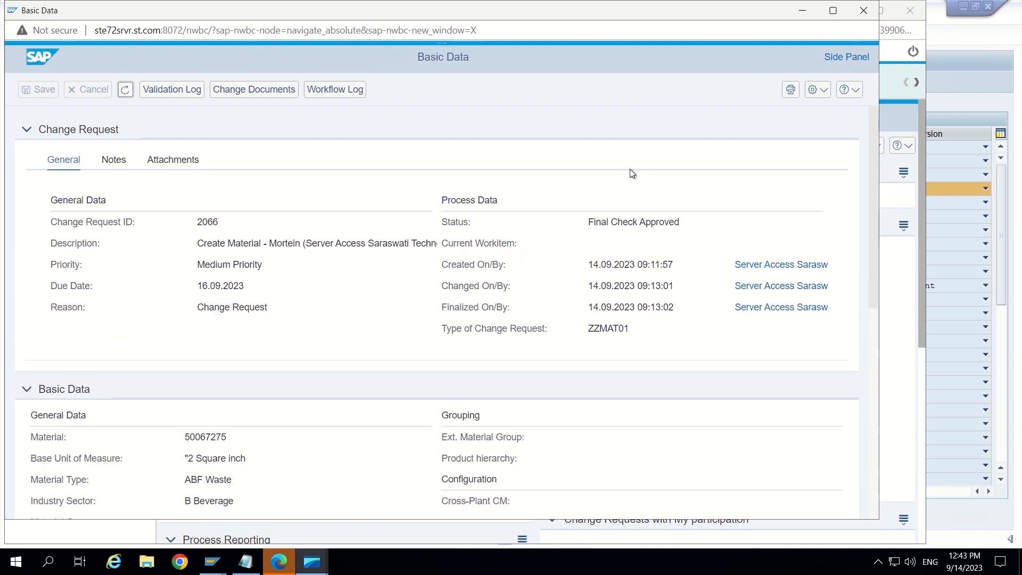
scroll(394, 284, "down", 3)
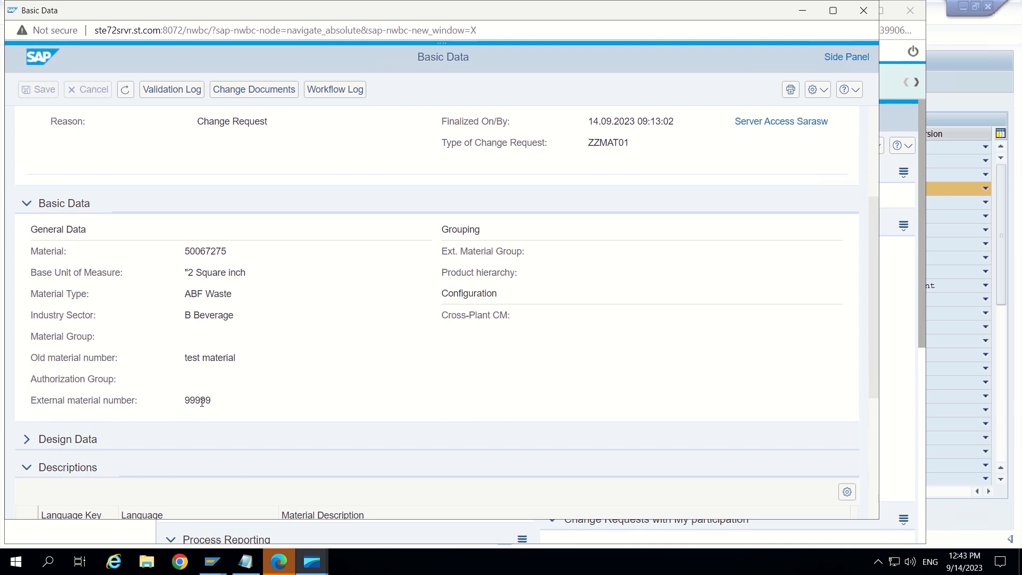
scroll(258, 349, "up", 3)
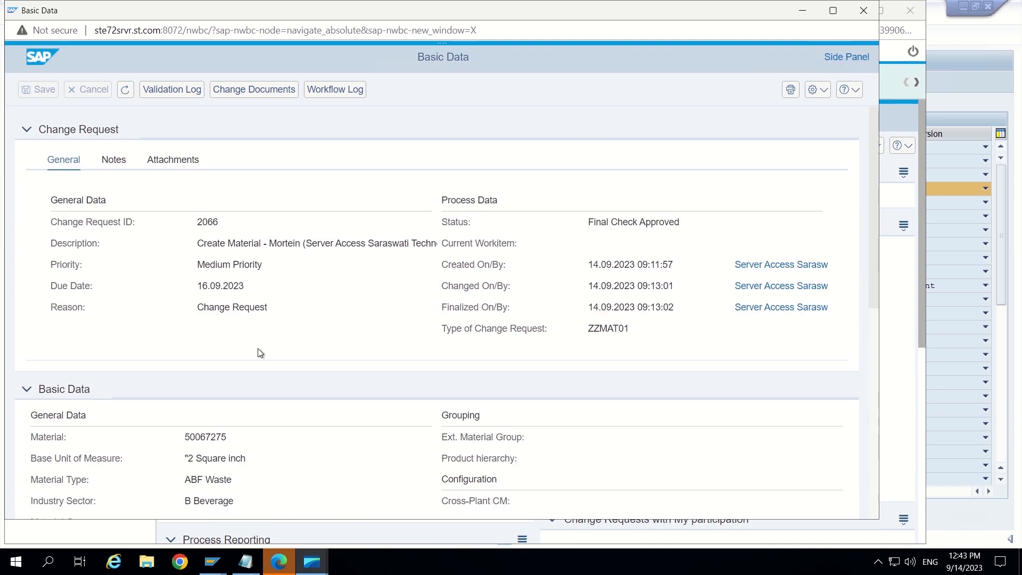
scroll(206, 413, "down", 4)
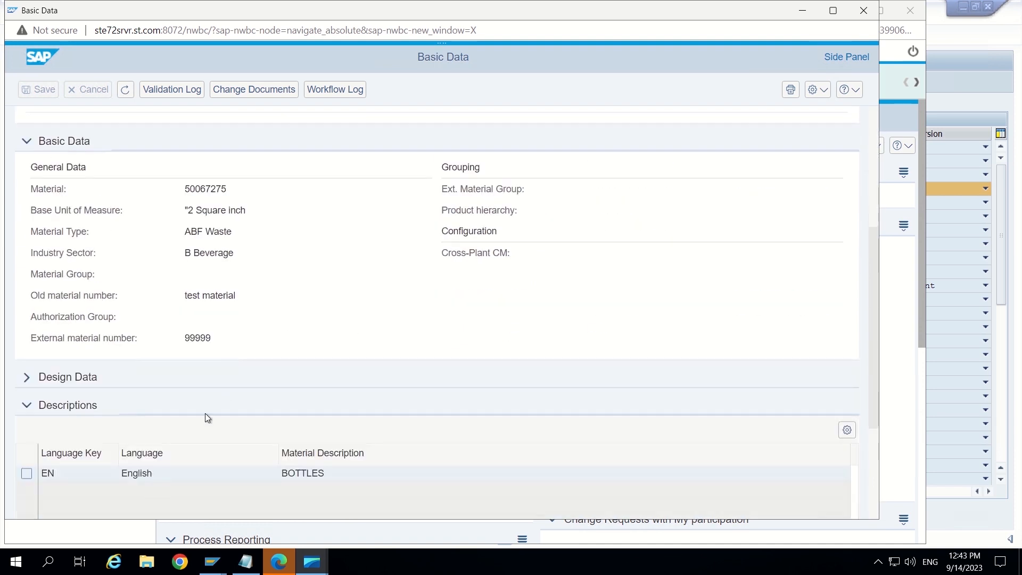
- Switch to SAP GUI and display material 50067275 in transaction MM03 with all views selected, examining the Basic Data 1 view
left_click(212, 561)
left_click(555, 504)
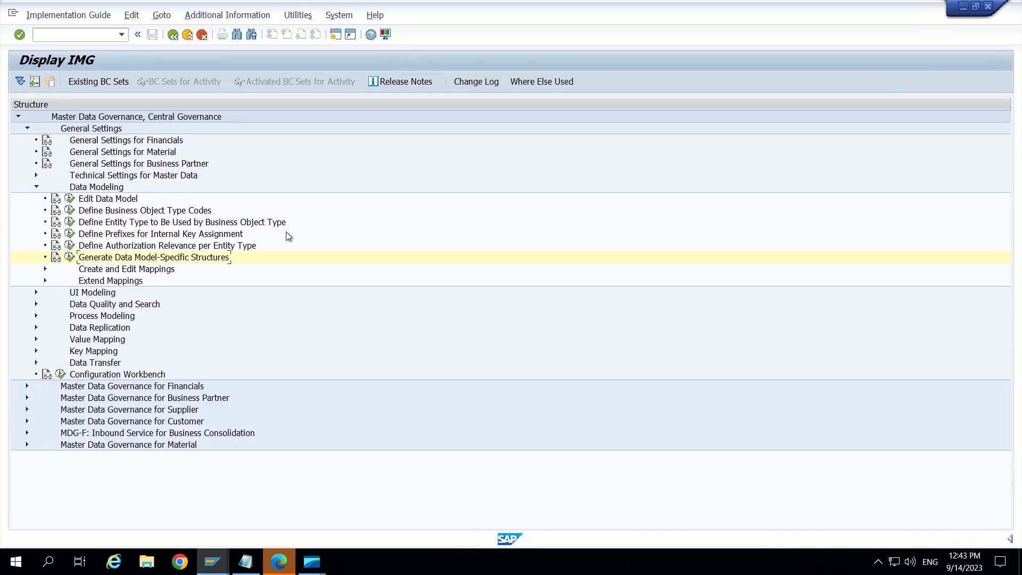
left_click(172, 35)
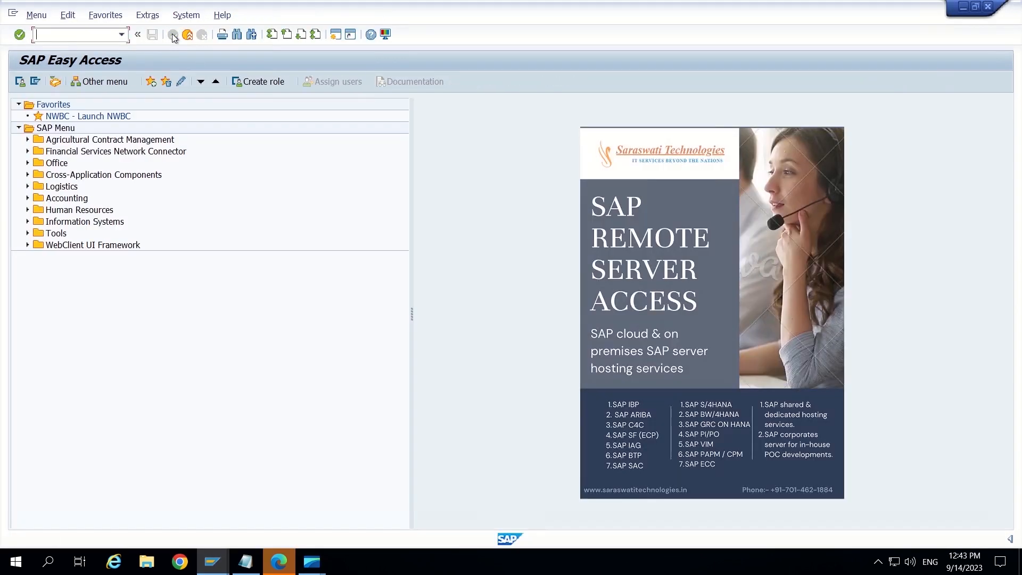
type("mm03")
key("Return")
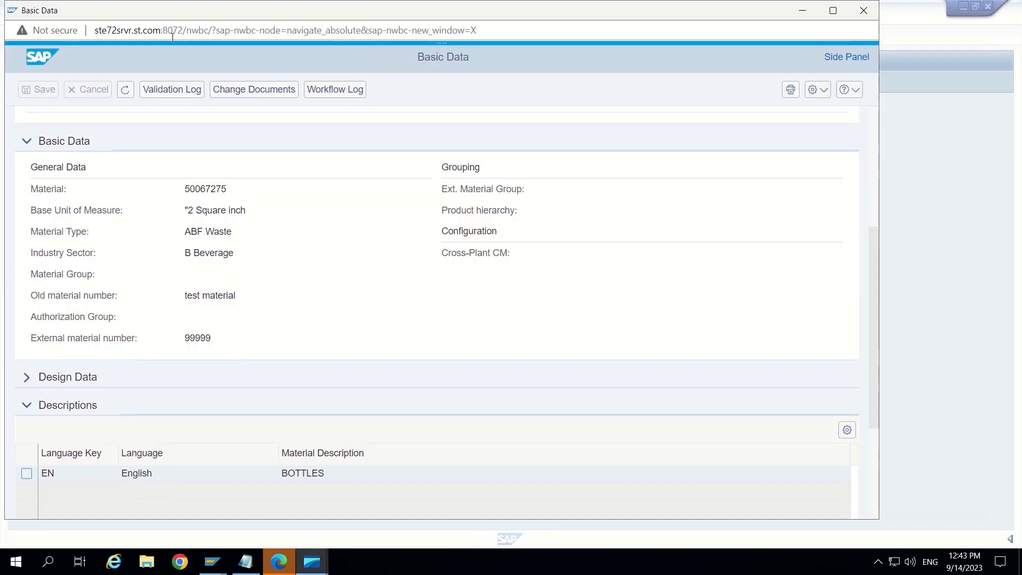
key("Return")
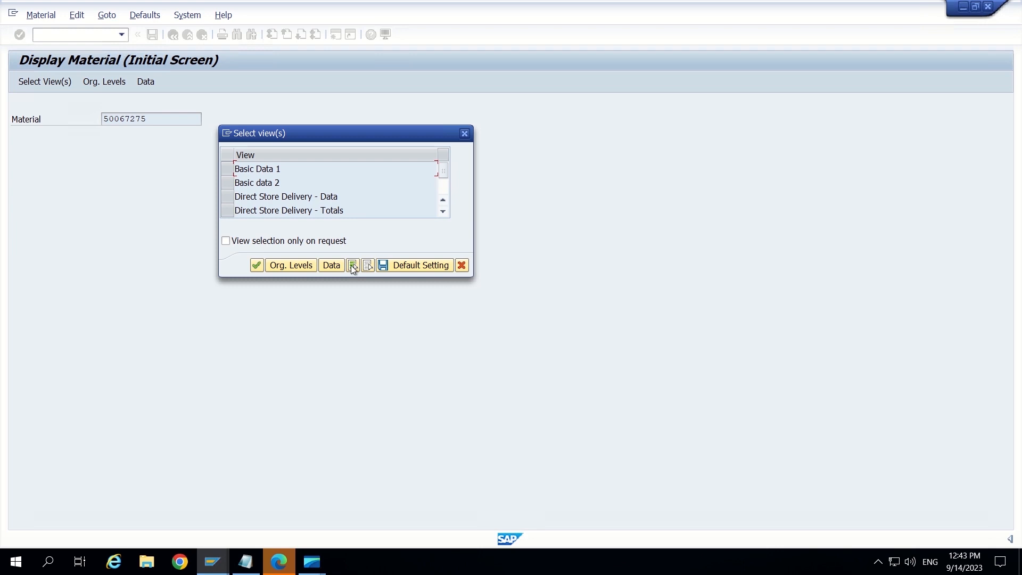
left_click(353, 266)
left_click(260, 265)
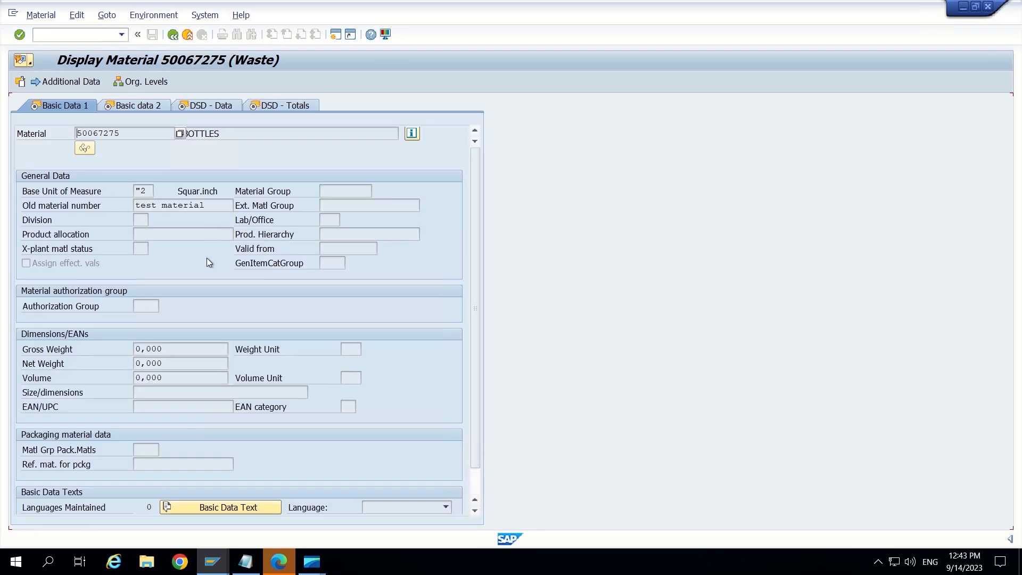
scroll(207, 261, "down", 1)
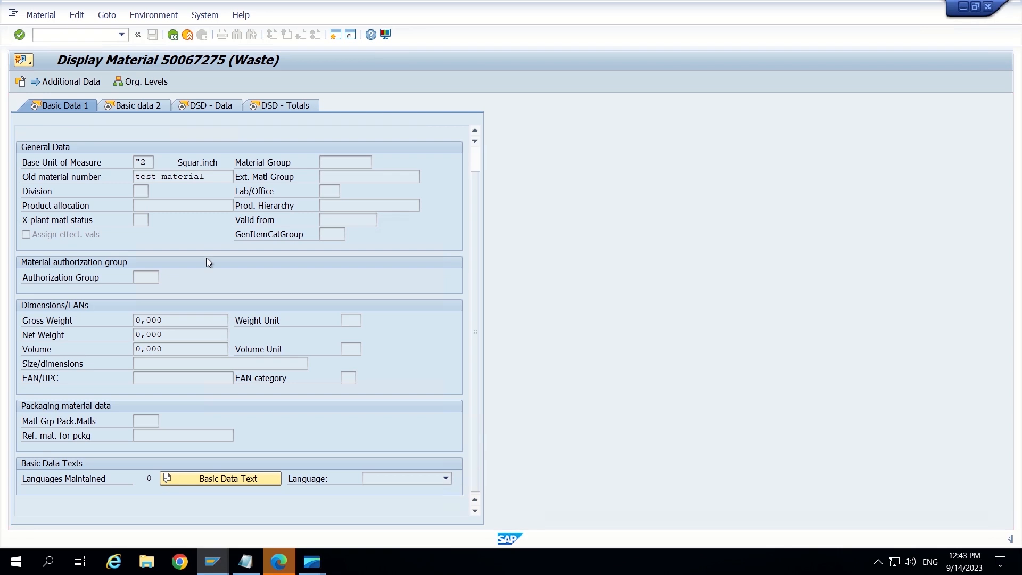
left_click(172, 34)
left_click(172, 34)
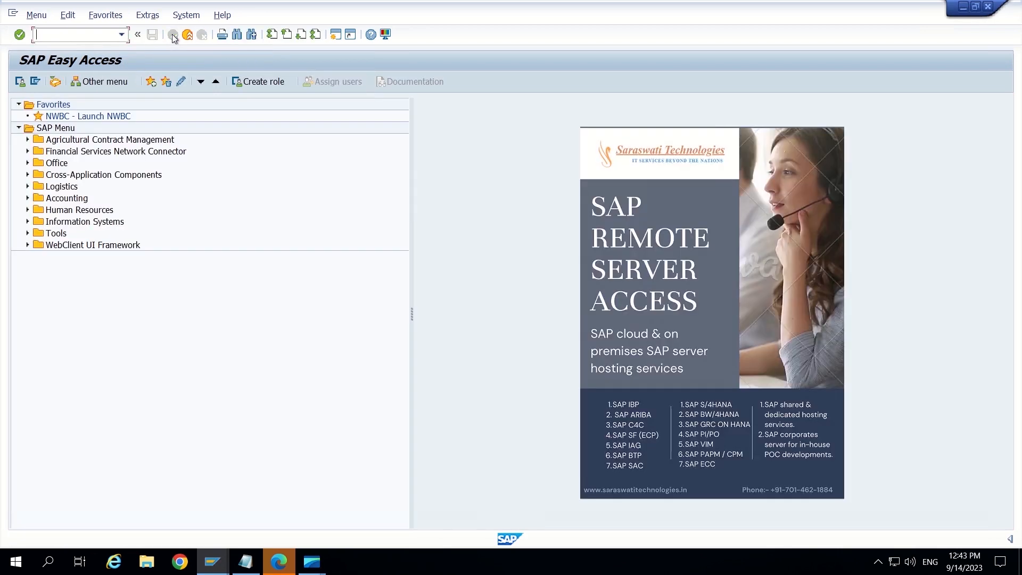
- Open table MARA in the SE16 Data Browser with MATNR as the selection field
type("se16")
key("Return")
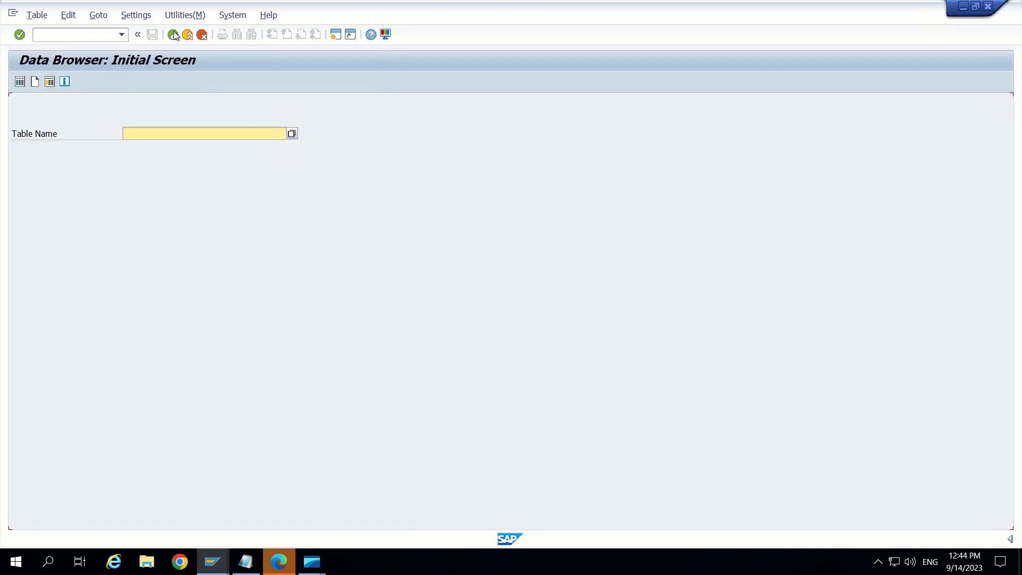
type("MARA")
key("Return")
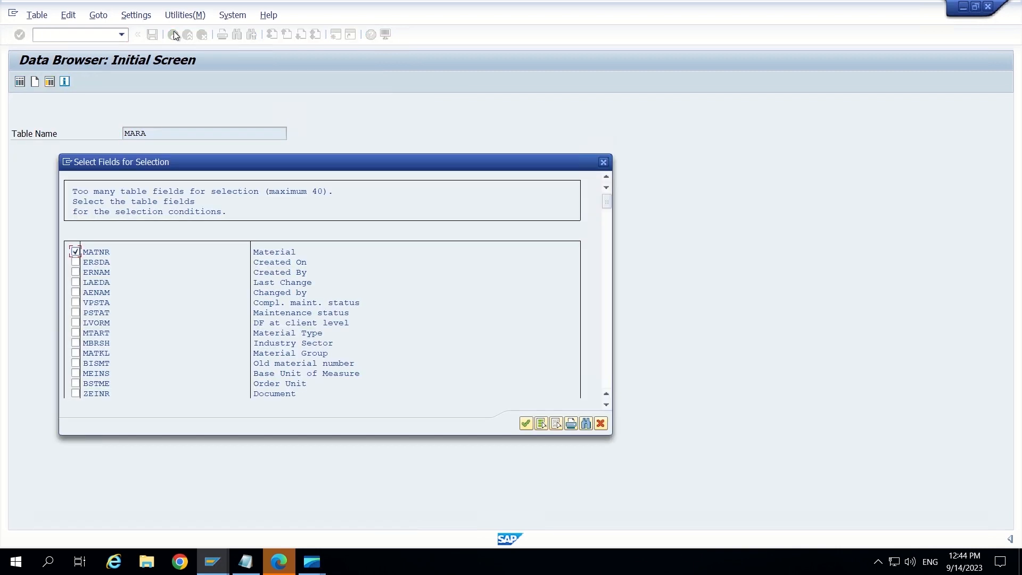
key("Return")
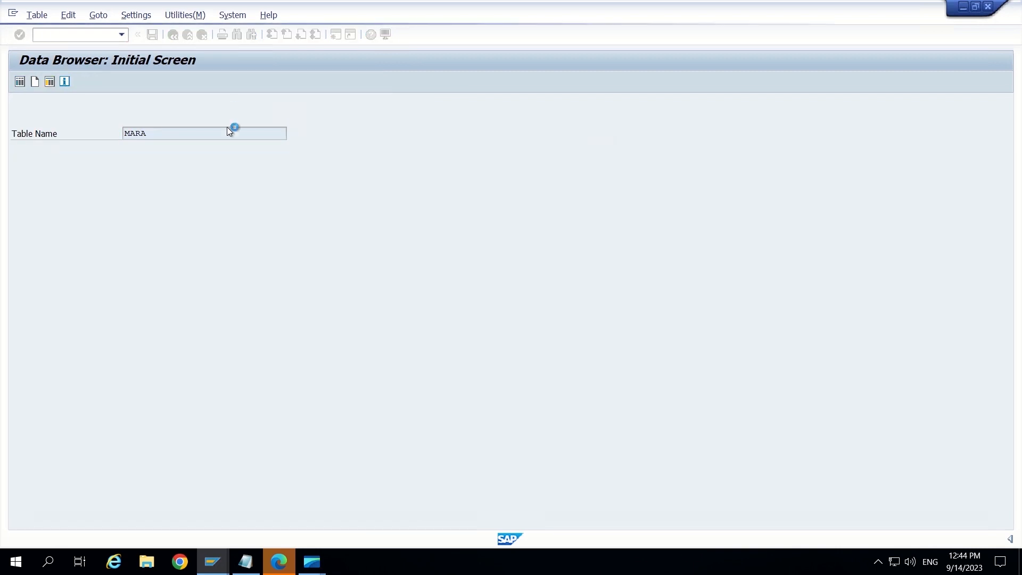
- Set MATNR to 50067275, the number from the change request, and run the MARA table selection
key("BackSpace")
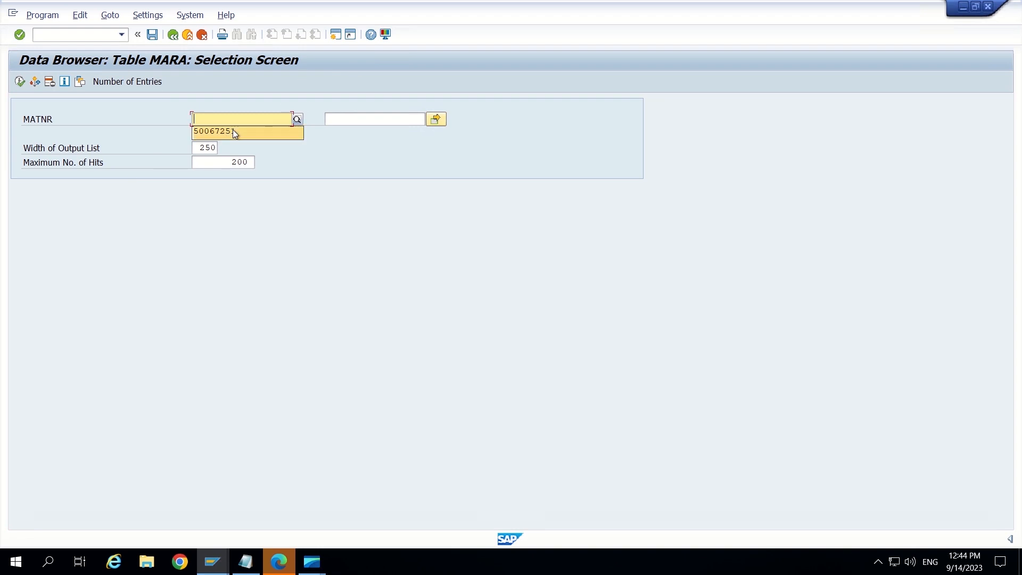
left_click(232, 131)
key("alt+Tab")
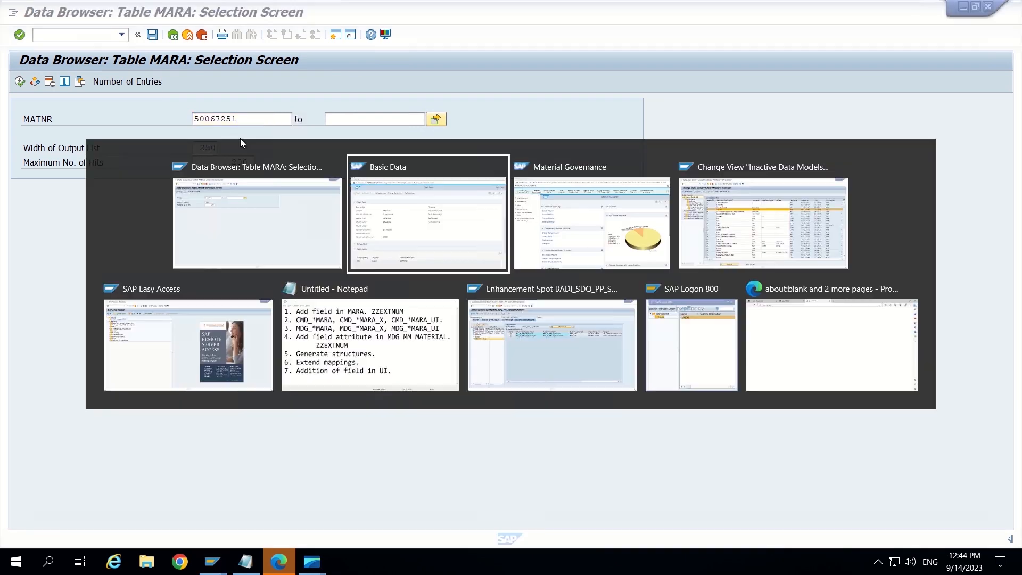
key("alt+Tab")
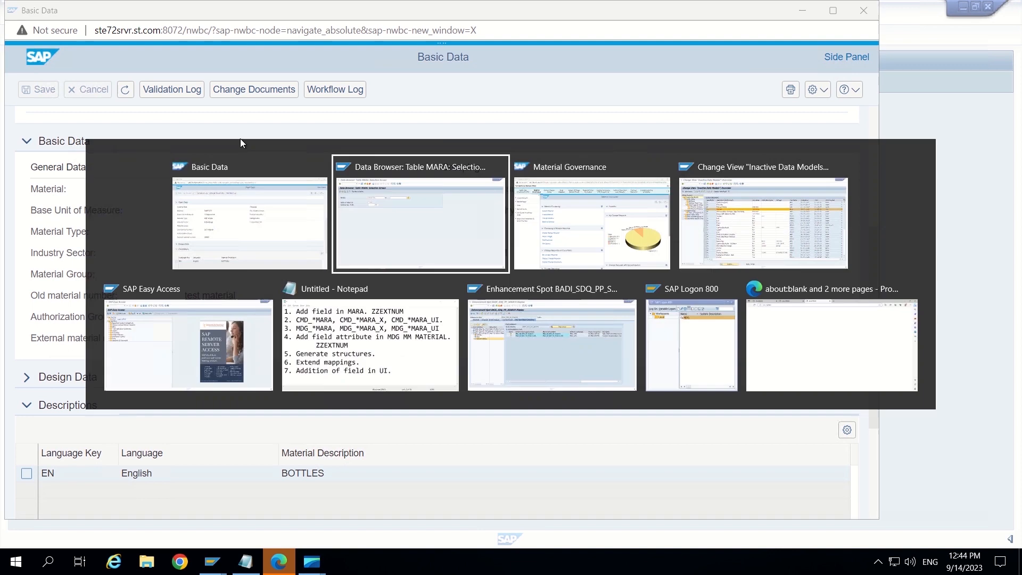
key("BackSpace")
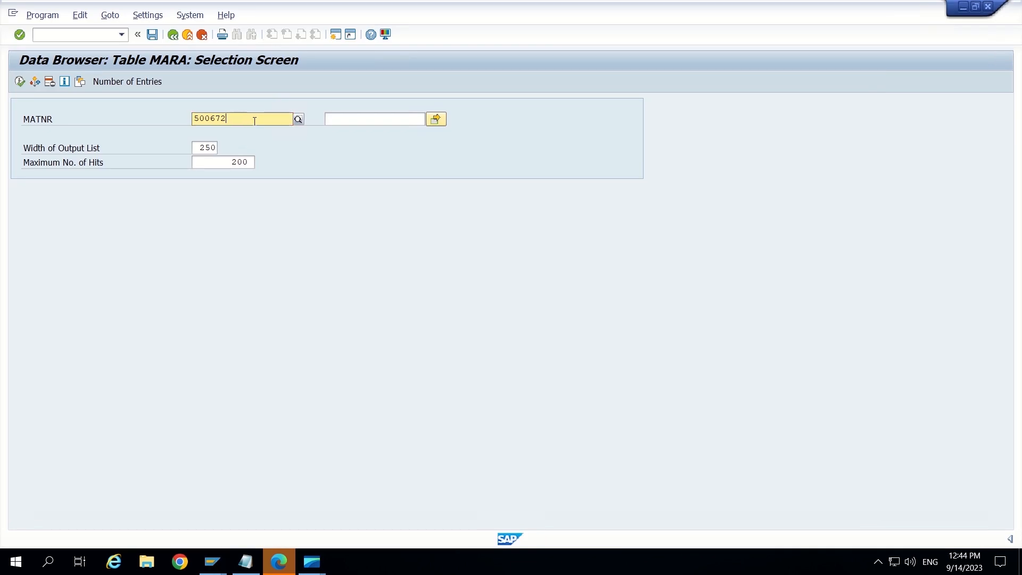
type("75")
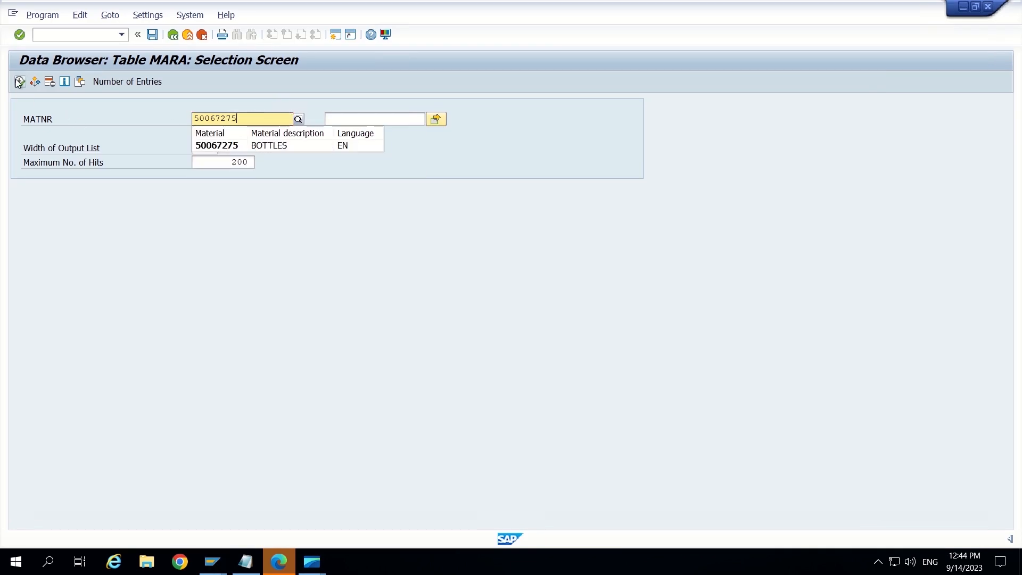
left_click(20, 81)
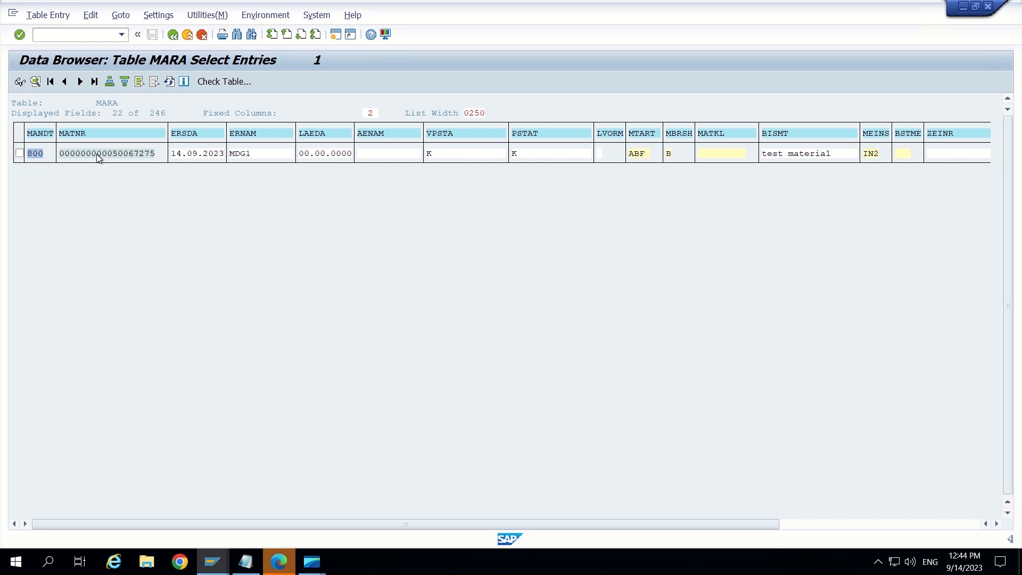
- Open the MARA entry's detail display and check the ZZEXTNUM value on its second screen
double_click(99, 155)
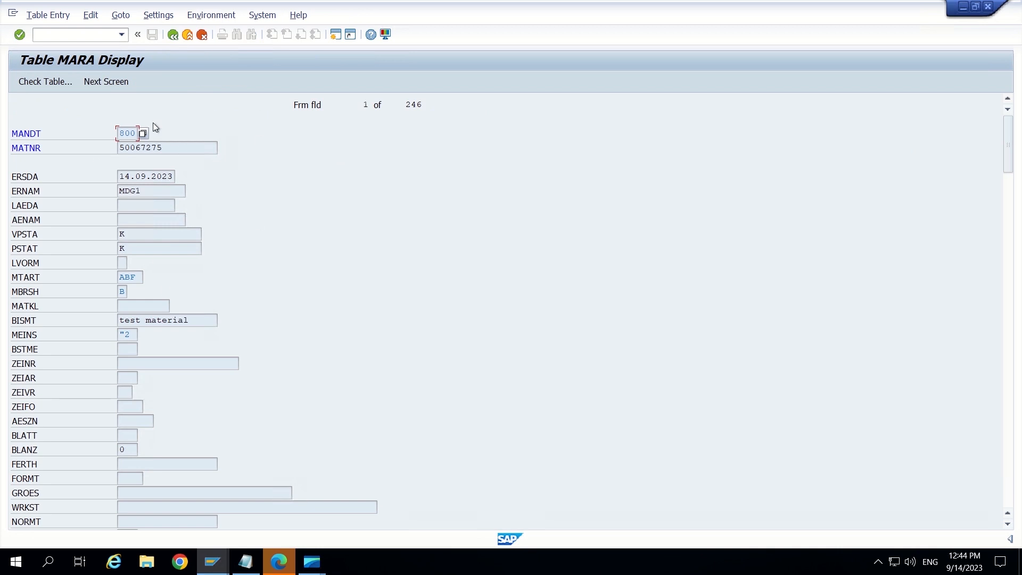
left_click(102, 82)
scroll(163, 201, "down", 3)
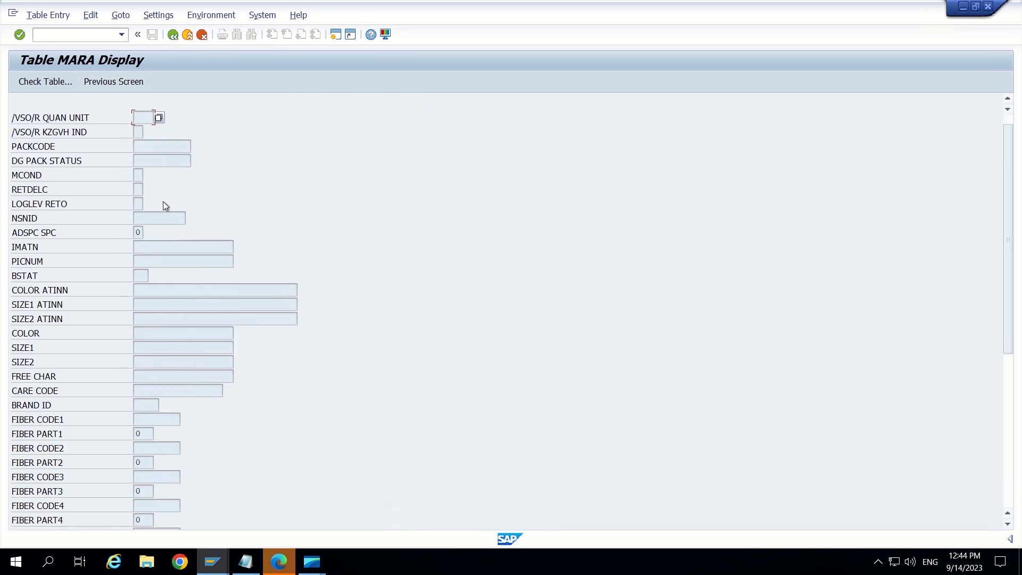
scroll(163, 201, "down", 3)
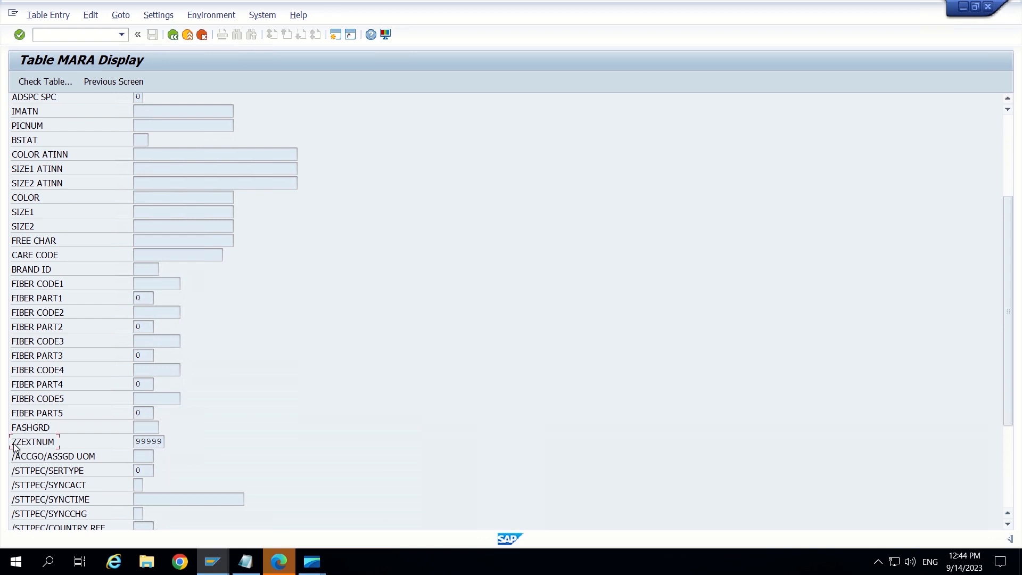
left_click_drag(15, 446, 57, 446)
left_click_drag(160, 446, 114, 443)
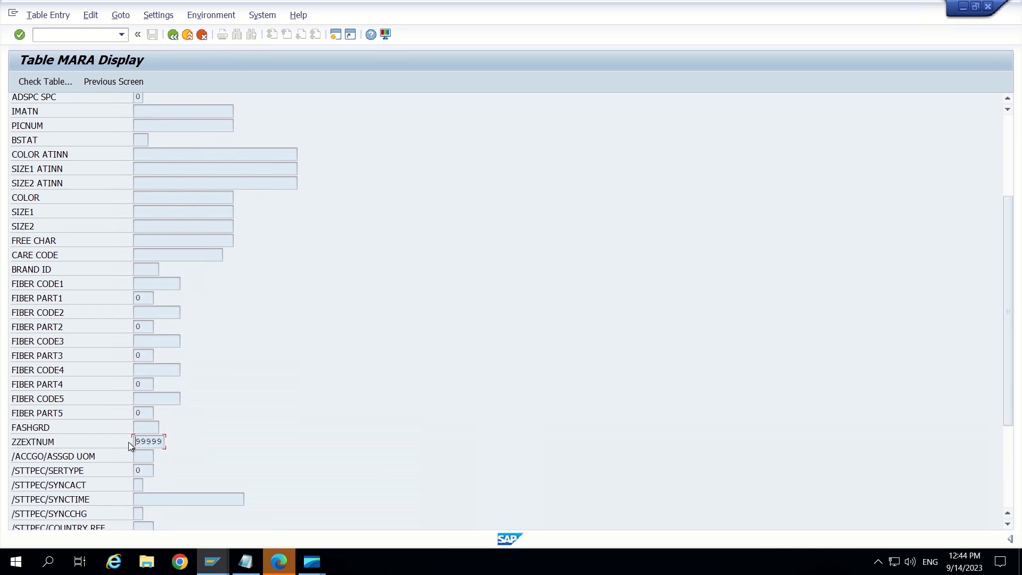